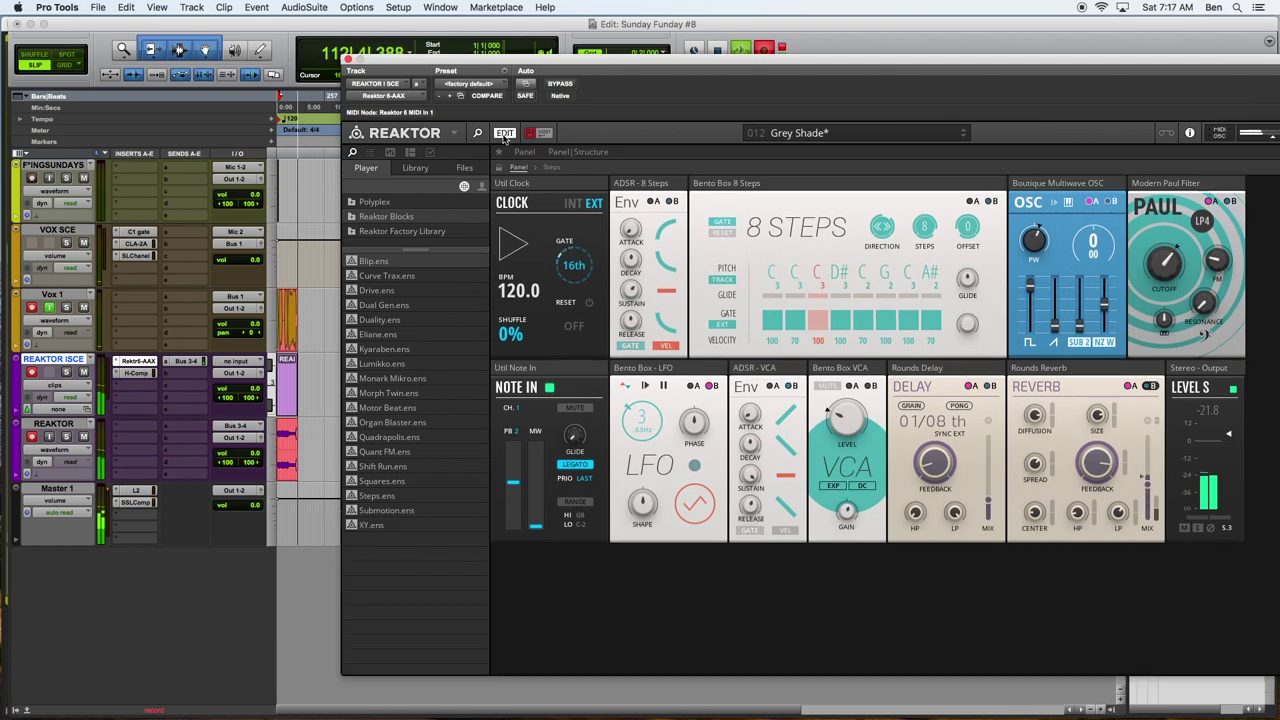
Try the Grey Shade patch with the clock running internally at 31 BPM and the Paul filter cutoff lowered, and stop the clock
{"action": "left_click_drag", "start_coordinate": [1180, 263], "coordinate": [1148, 310]}
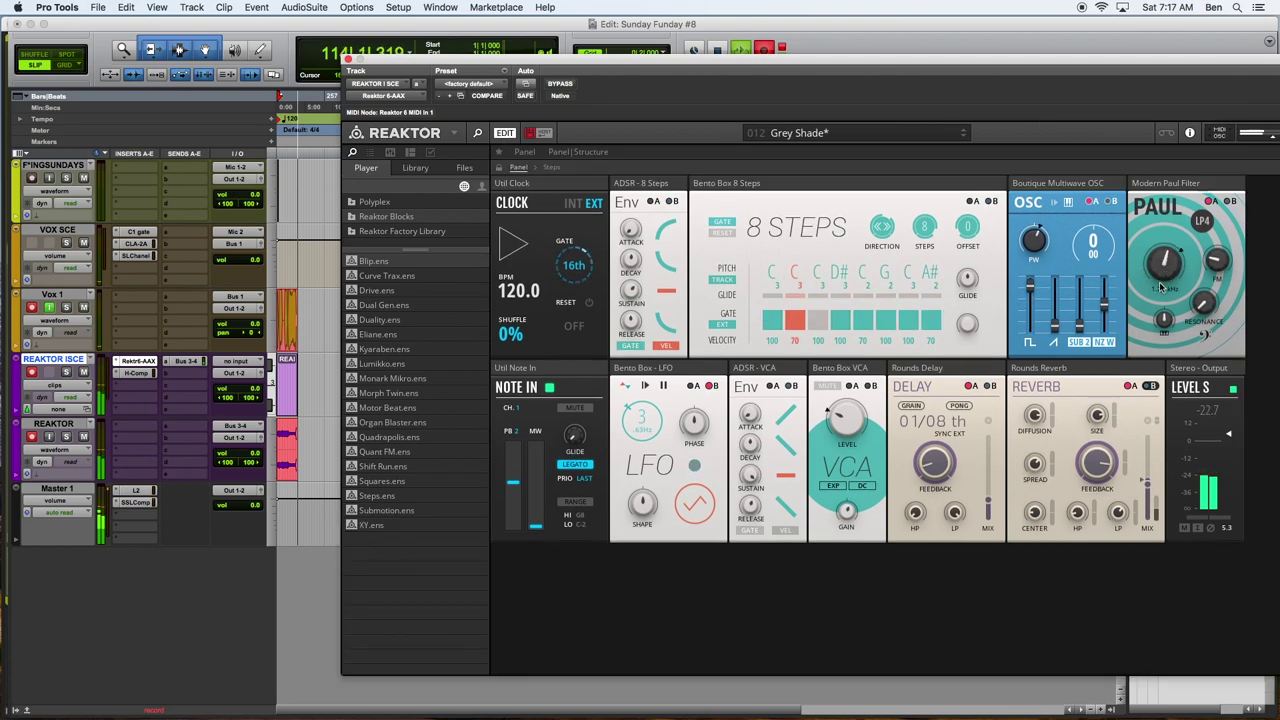
{"action": "left_click", "coordinate": [584, 205]}
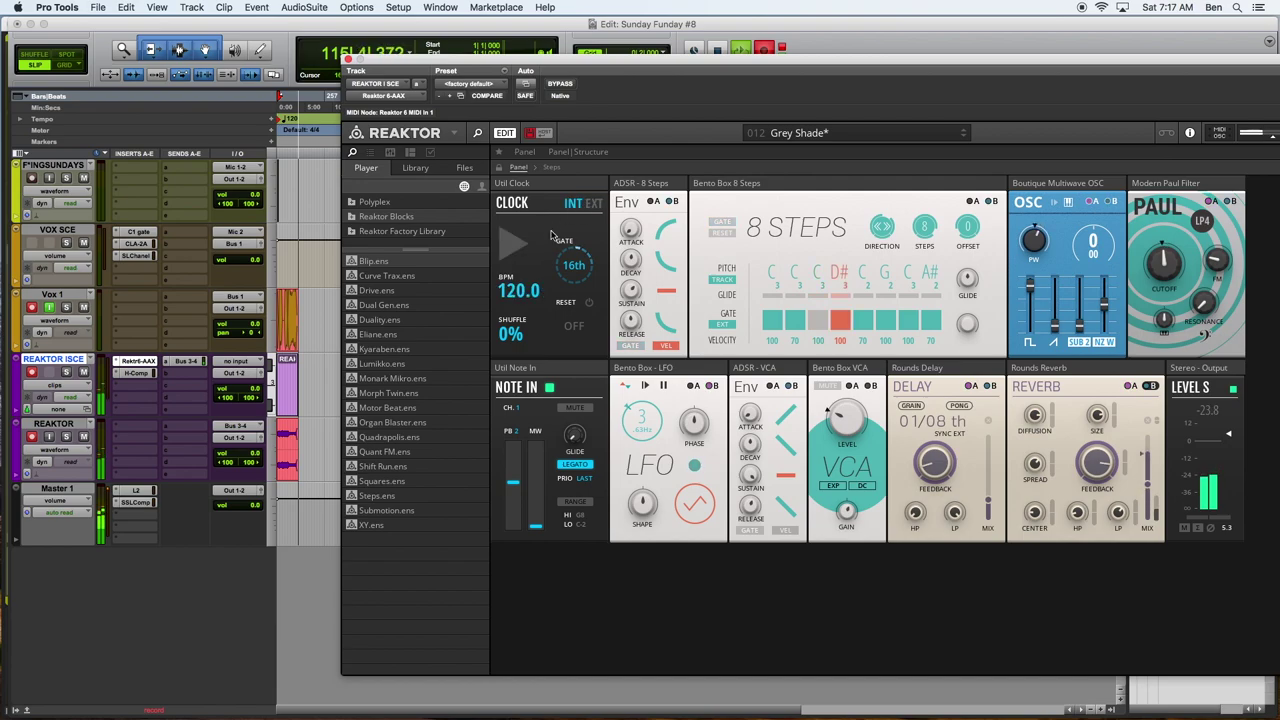
{"action": "left_click", "coordinate": [513, 243]}
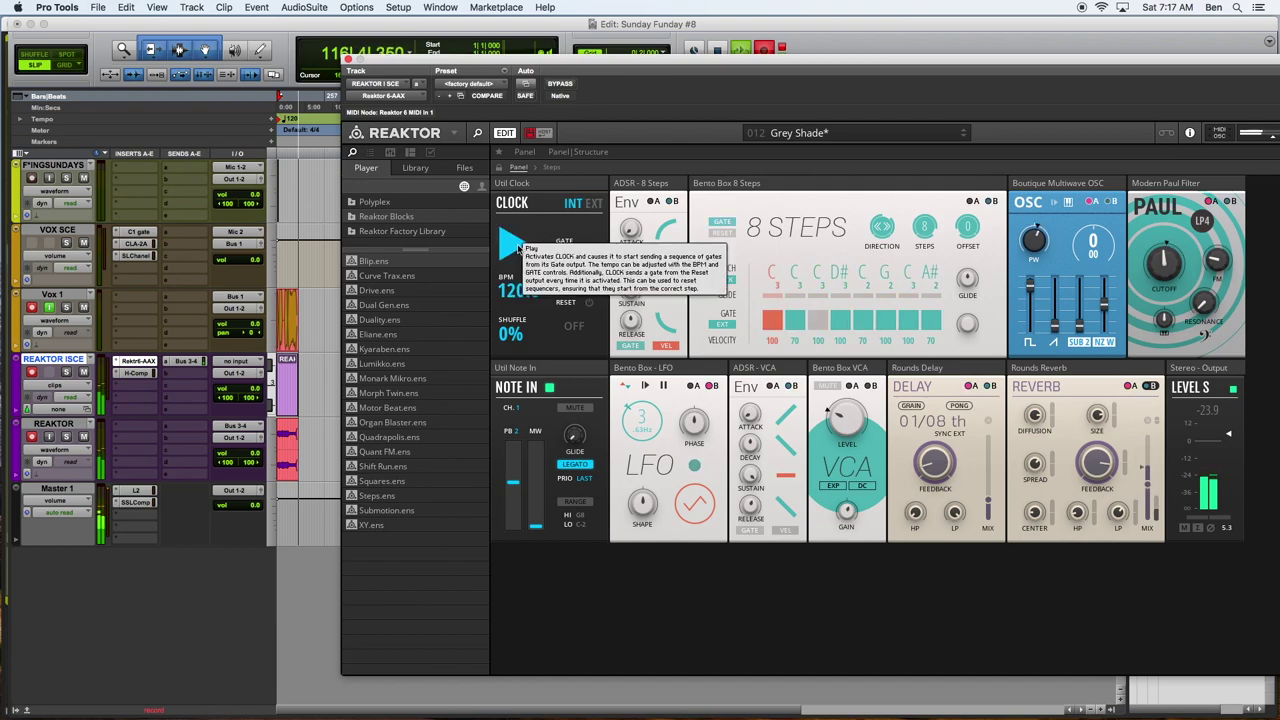
{"action": "left_click_drag", "start_coordinate": [522, 287], "coordinate": [529, 354]}
{"action": "left_click_drag", "start_coordinate": [1183, 263], "coordinate": [1155, 378]}
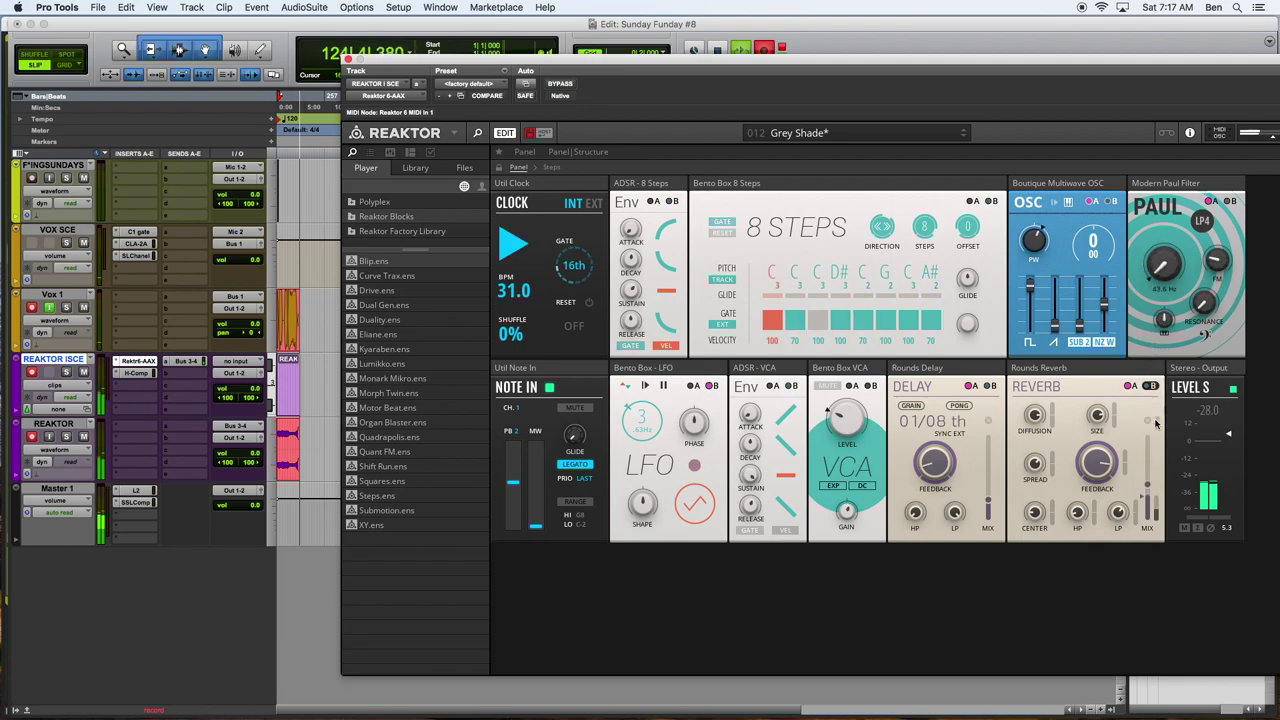
{"action": "left_click_drag", "start_coordinate": [522, 59], "coordinate": [427, 48]}
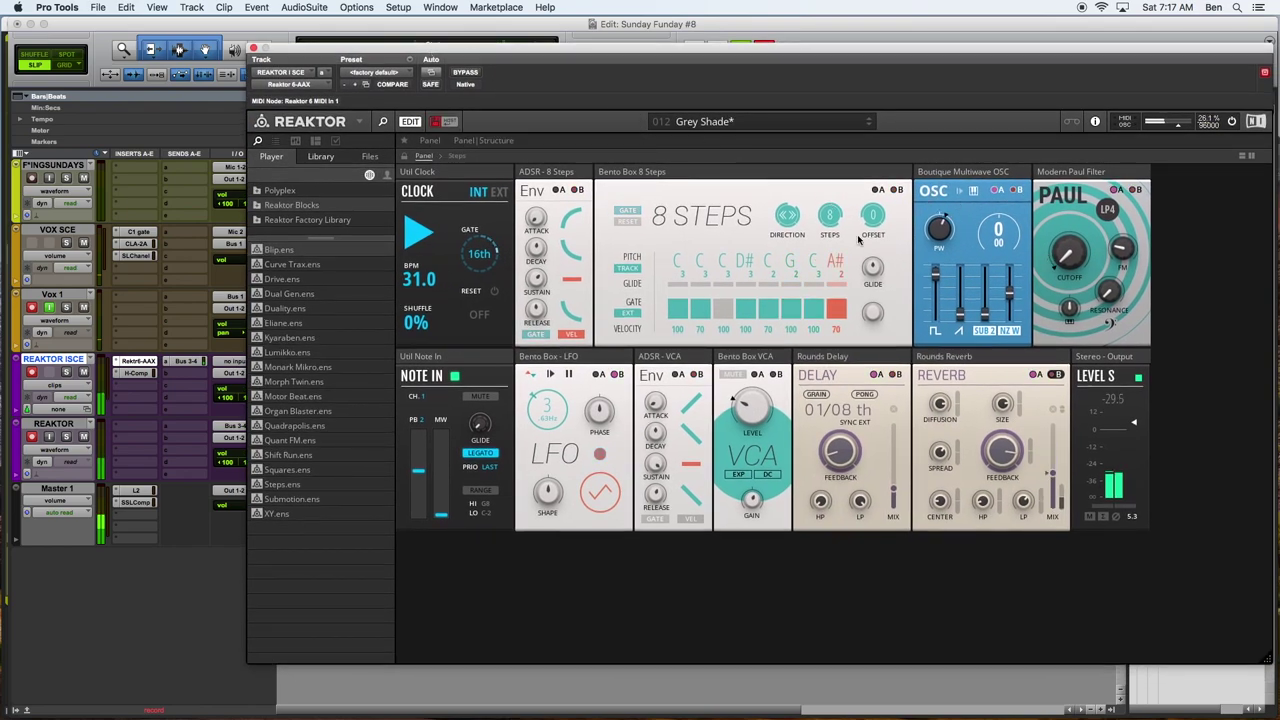
{"action": "key", "text": "space"}
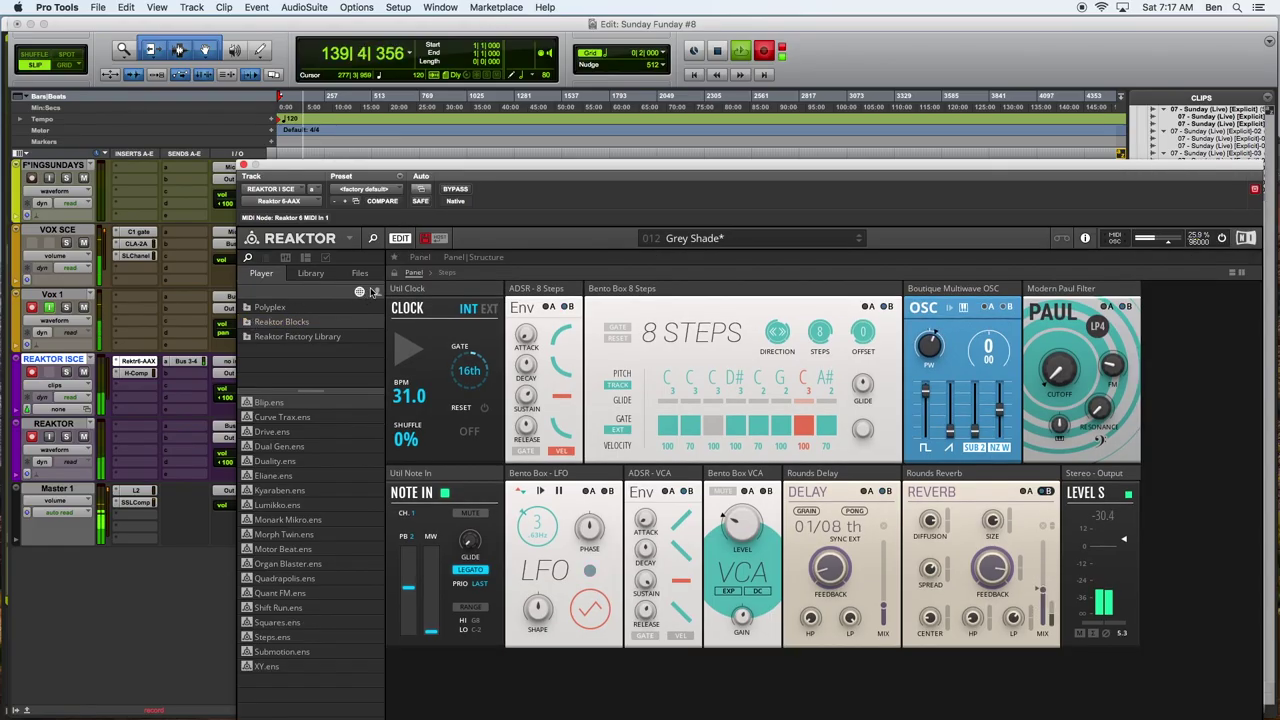
Load the Blocks New ensemble from the Reaktor Blocks folder of the factory library
{"action": "left_click", "coordinate": [289, 321]}
{"action": "double_click", "coordinate": [257, 330]}
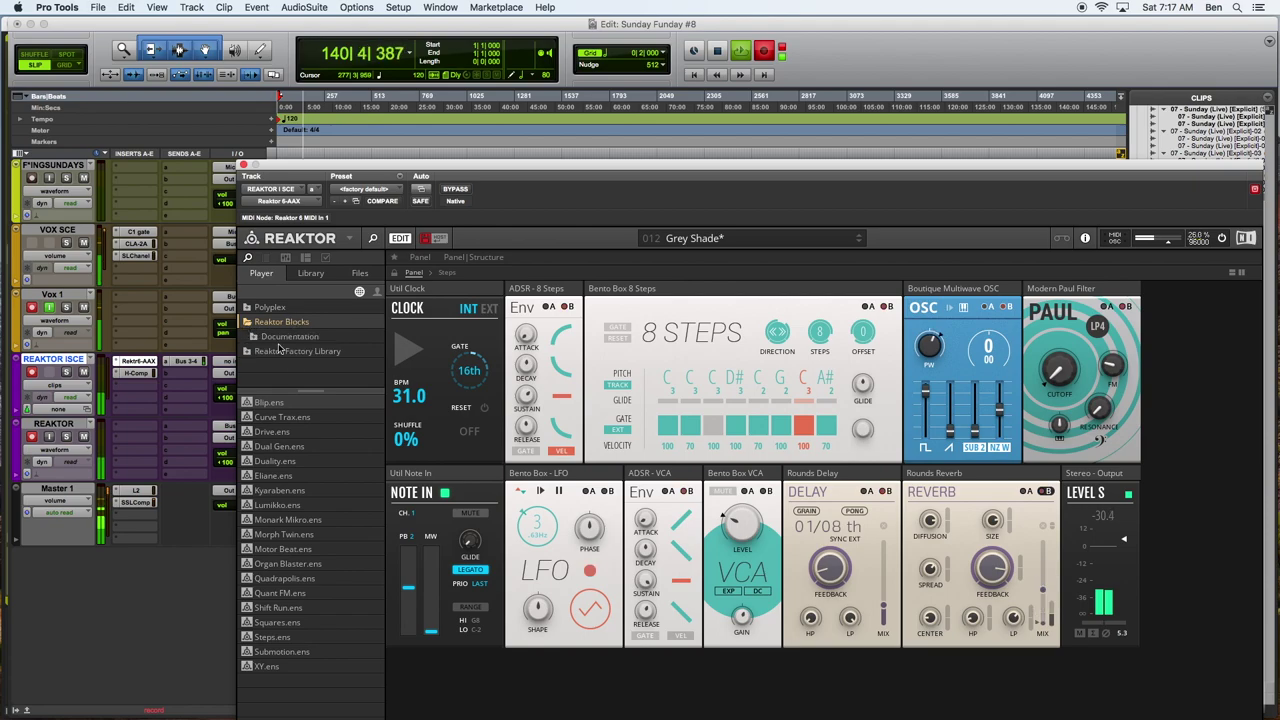
{"action": "left_click", "coordinate": [310, 273]}
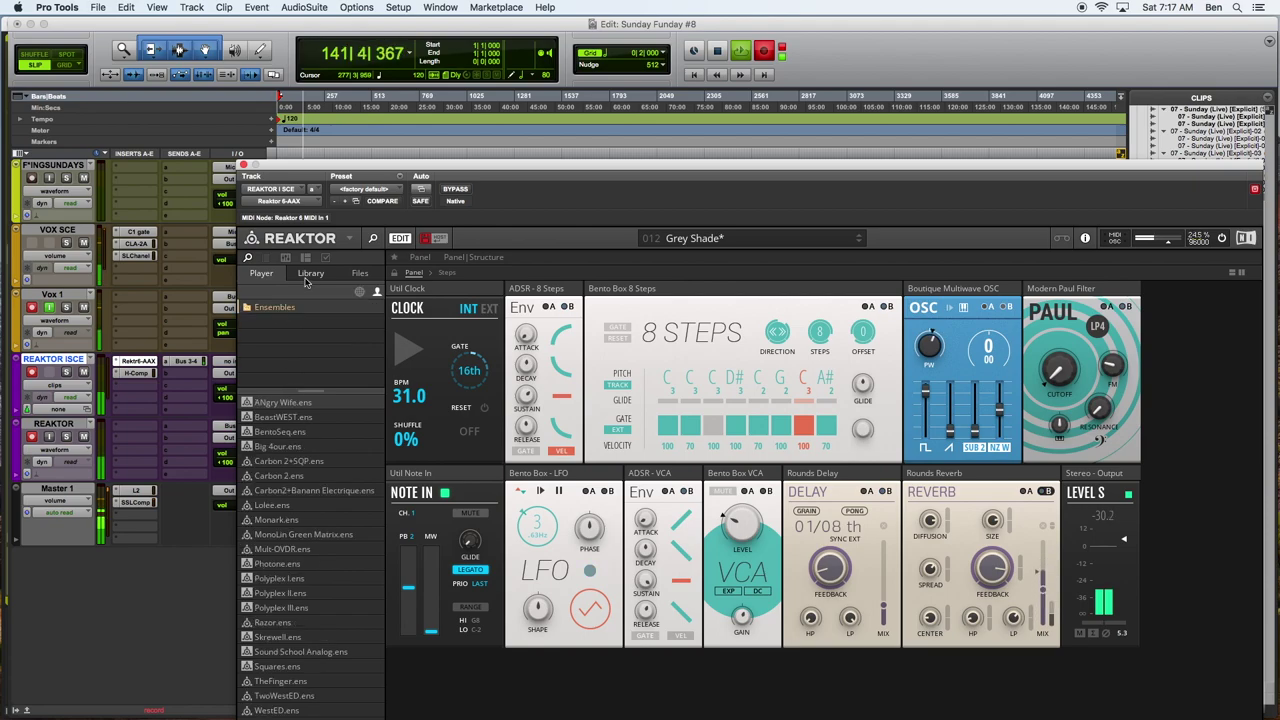
{"action": "left_click", "coordinate": [300, 336]}
{"action": "scroll", "coordinate": [293, 328], "scroll_direction": "up", "scroll_amount": 5}
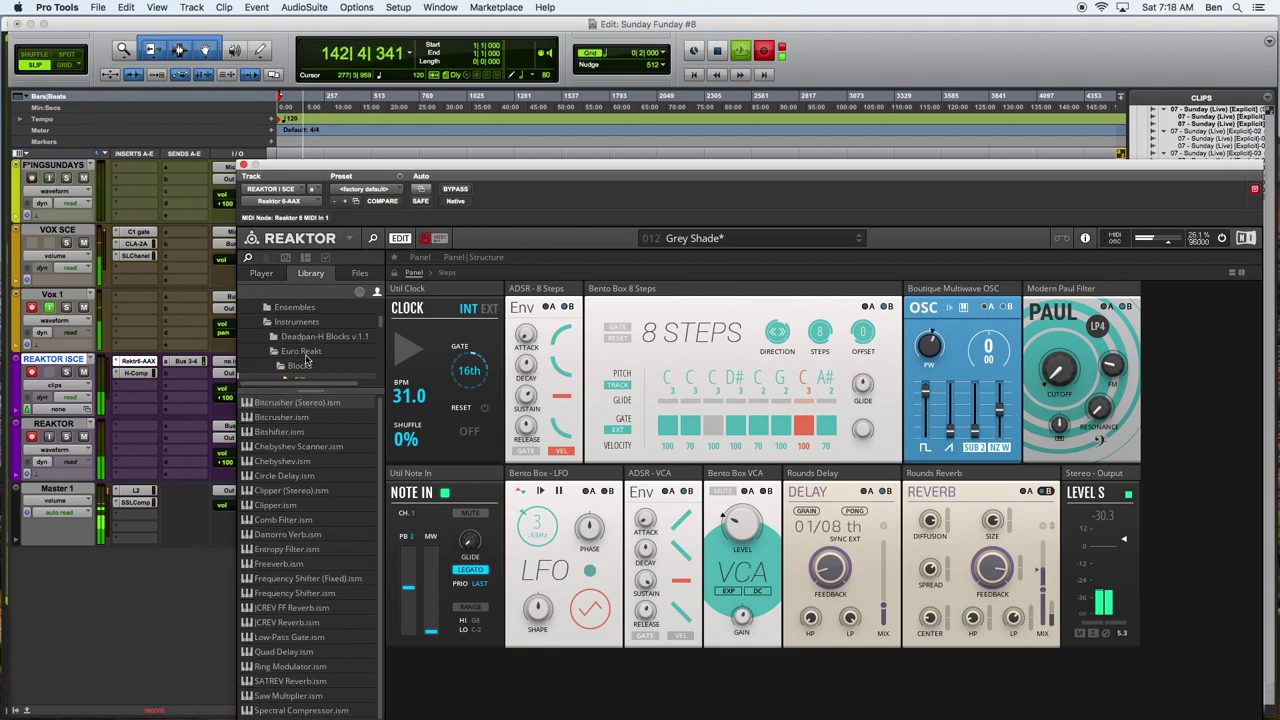
{"action": "left_click", "coordinate": [359, 292]}
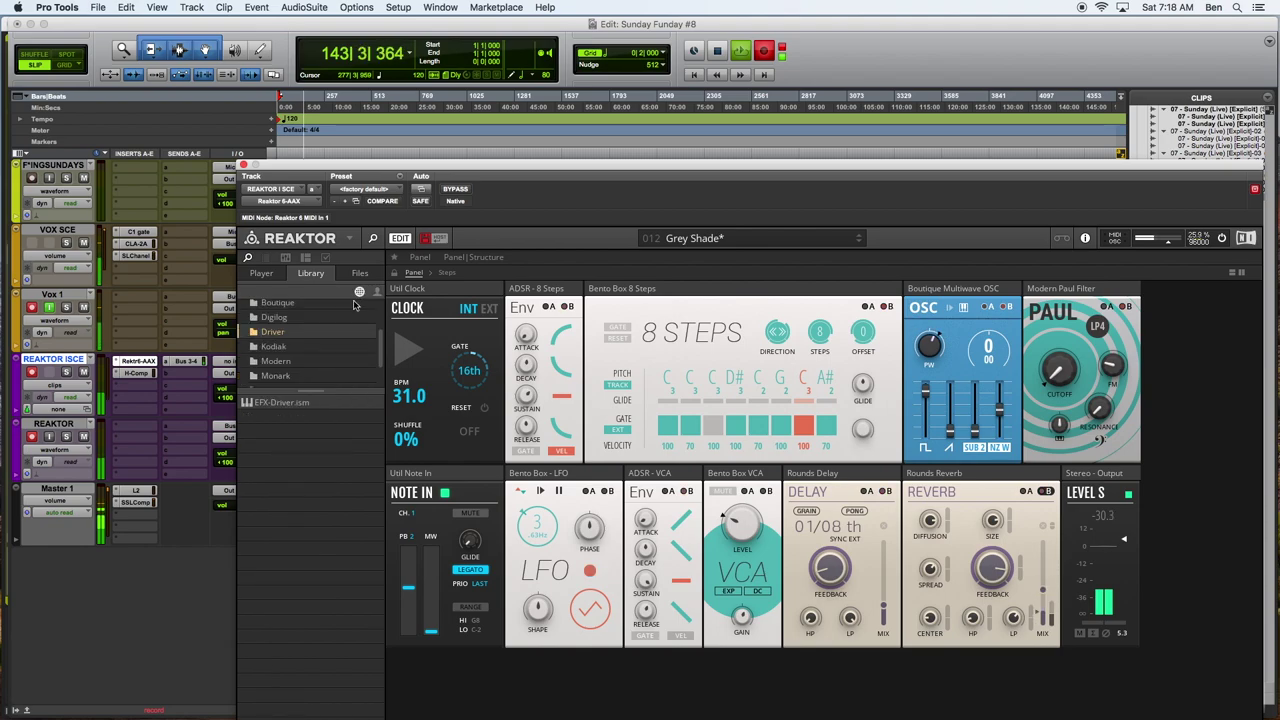
{"action": "scroll", "coordinate": [297, 334], "scroll_direction": "up", "scroll_amount": 3}
{"action": "left_click", "coordinate": [282, 337]}
{"action": "double_click", "coordinate": [285, 402]}
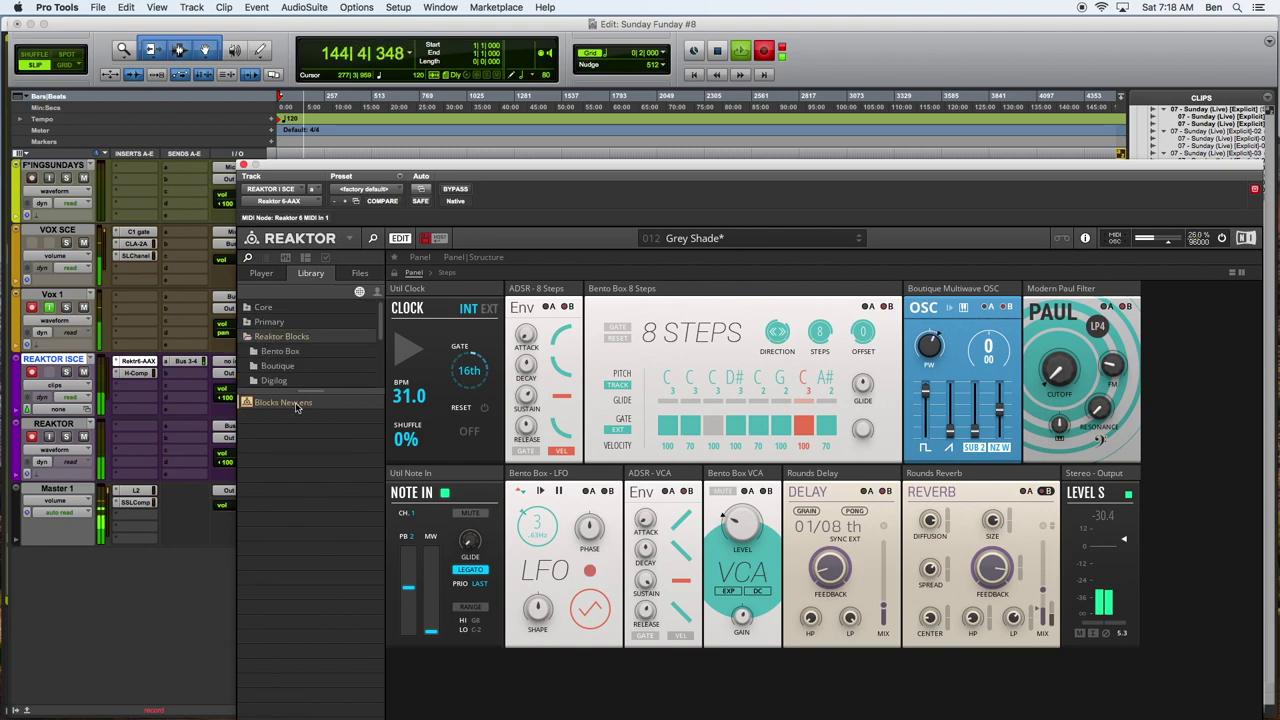
{"action": "left_click", "coordinate": [670, 248]}
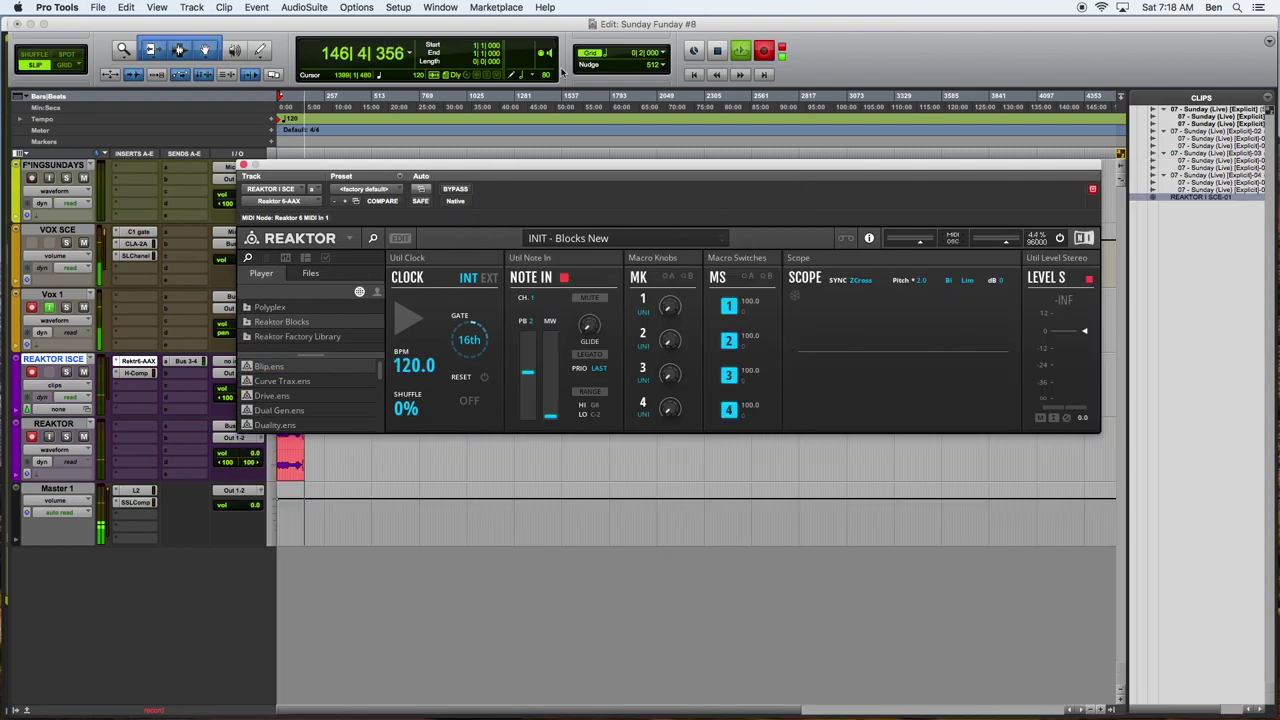
Enable edit mode, reposition the plug-in window, and display the structure together with the panel
{"action": "left_click", "coordinate": [400, 238]}
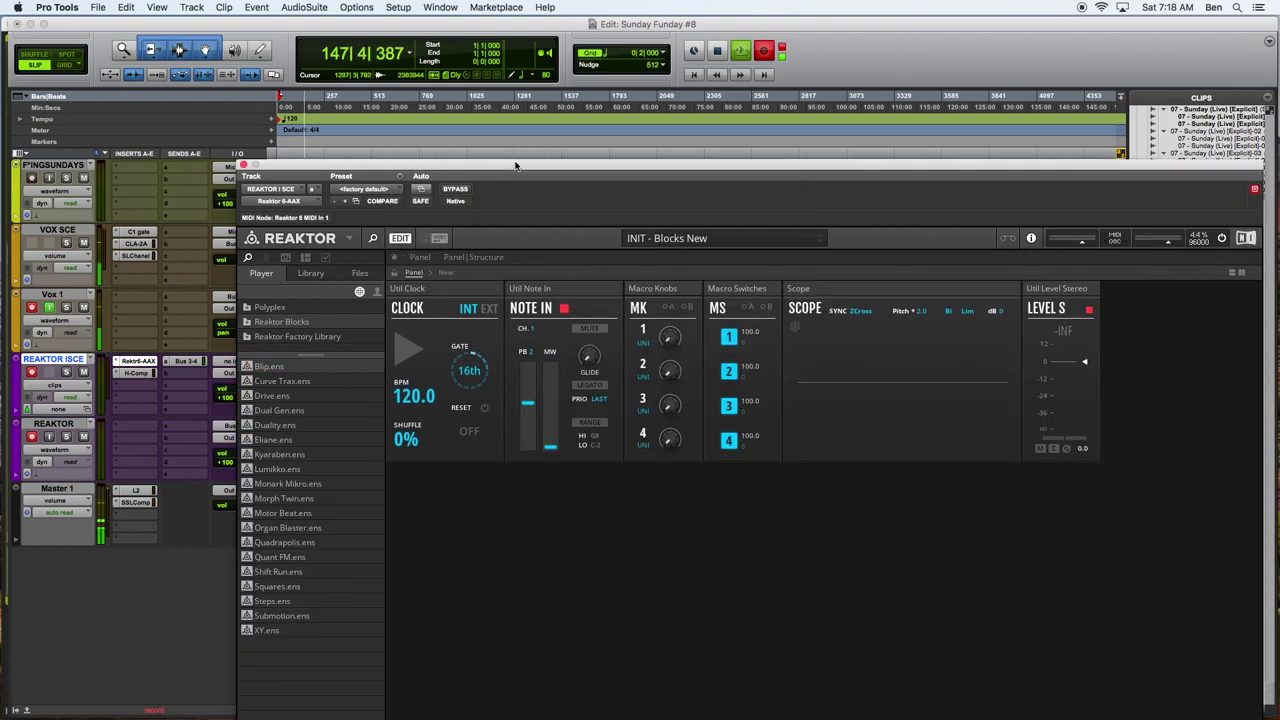
{"action": "left_click_drag", "start_coordinate": [512, 166], "coordinate": [369, 80]}
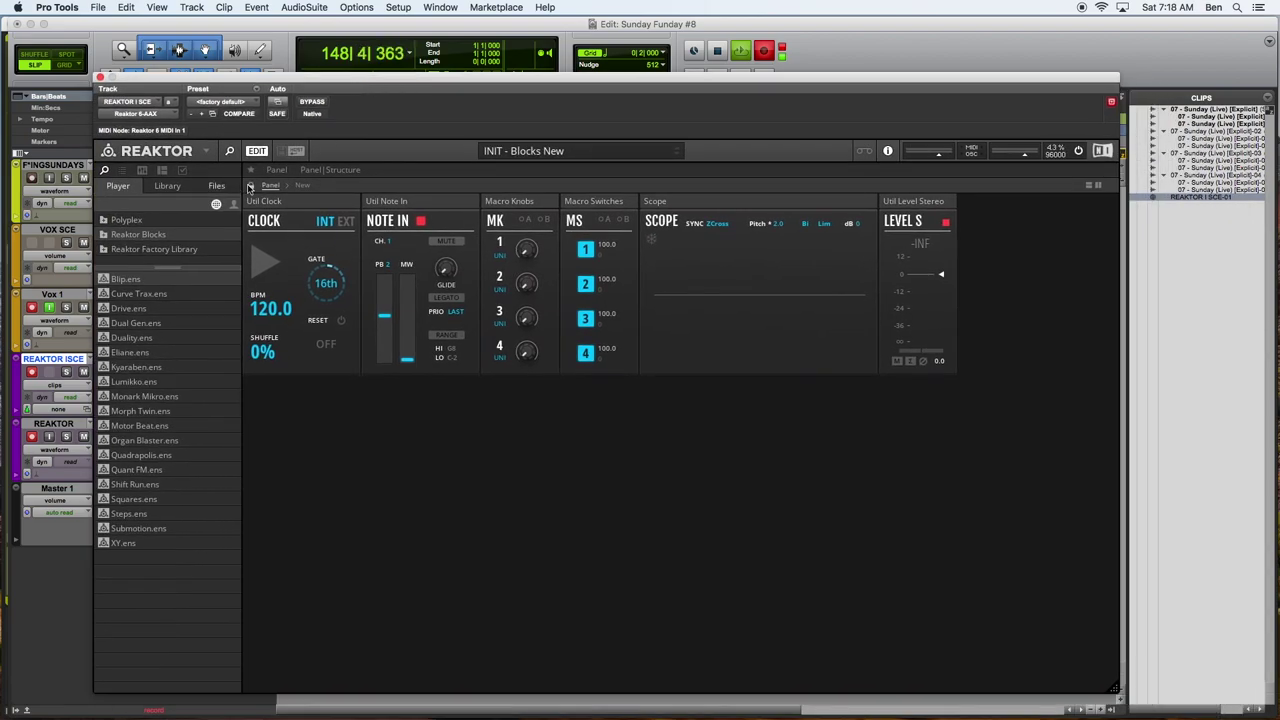
{"action": "left_click", "coordinate": [318, 170]}
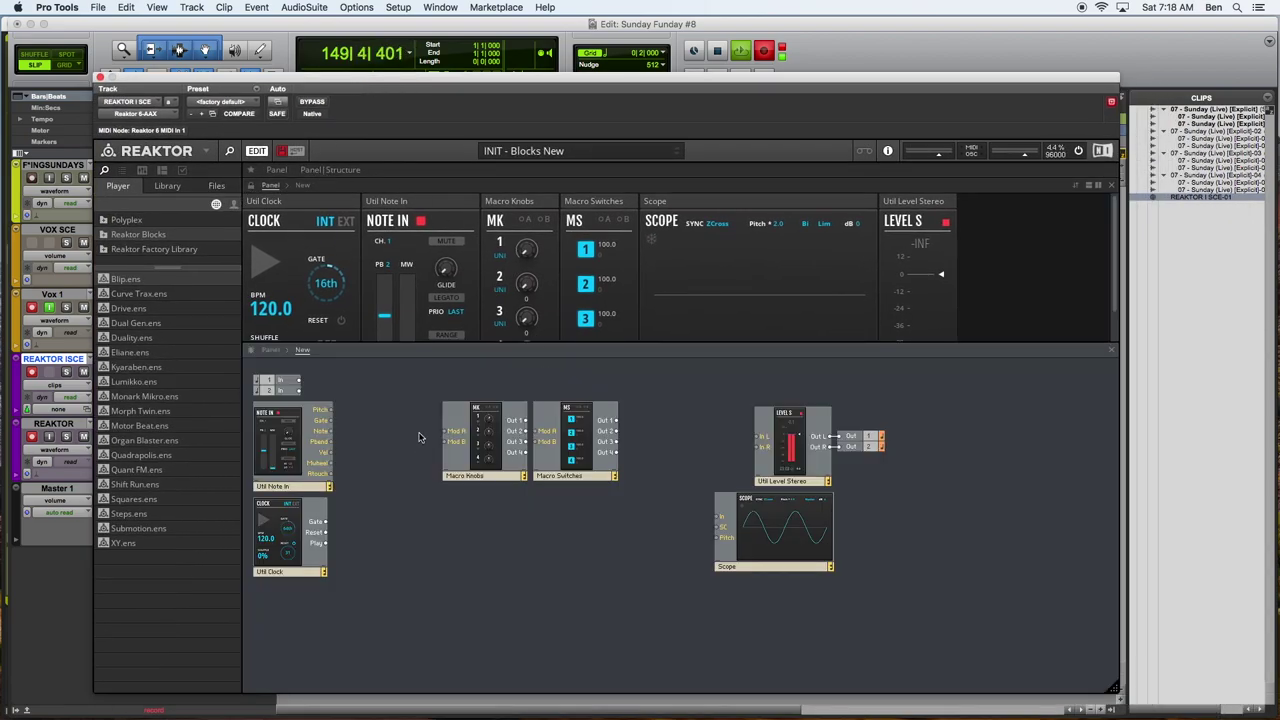
Delete the Macro Knobs, Macro Switches and Scope blocks from the structure
{"action": "left_click_drag", "start_coordinate": [418, 444], "coordinate": [586, 466]}
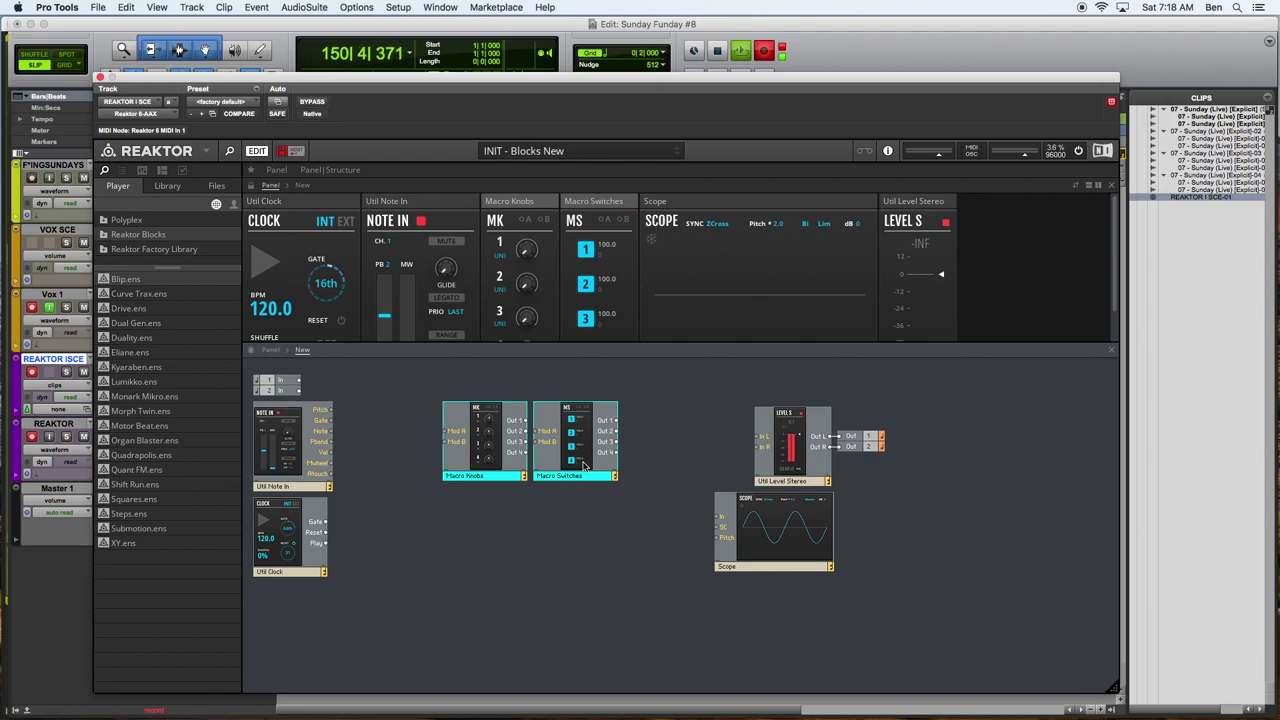
{"action": "key", "text": "Delete"}
{"action": "left_click_drag", "start_coordinate": [886, 600], "coordinate": [768, 525]}
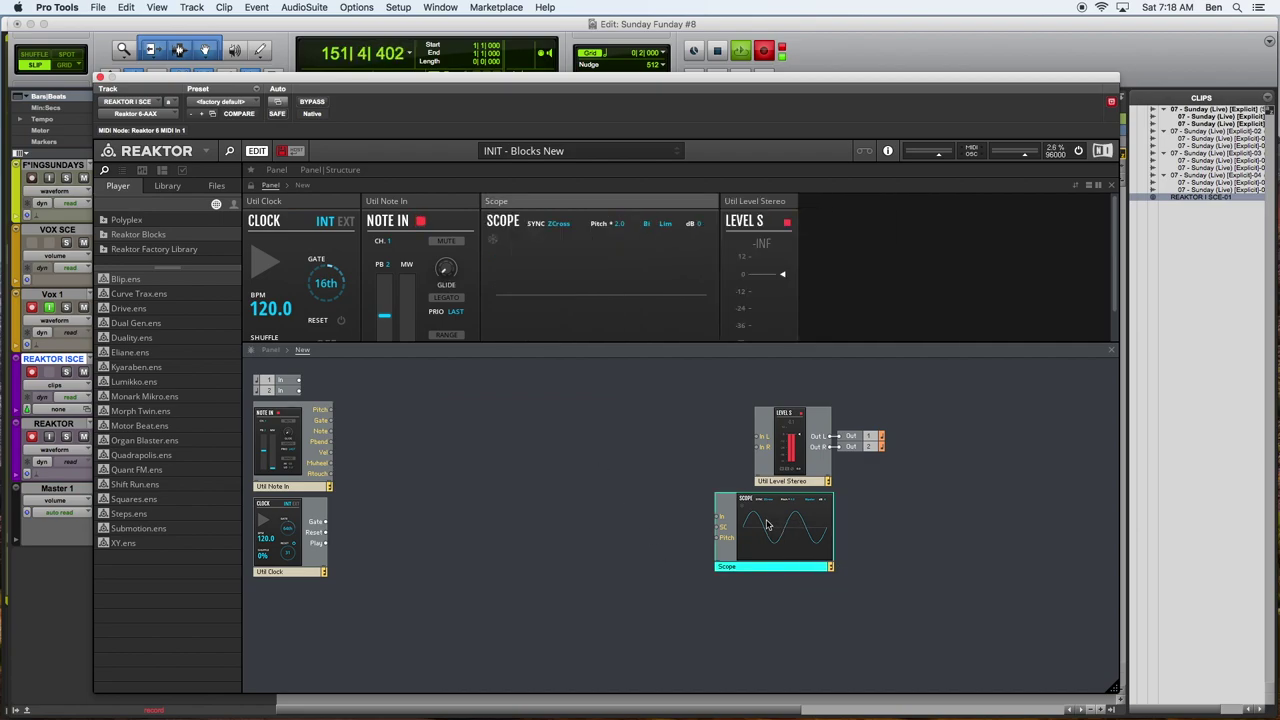
{"action": "key", "text": "Delete"}
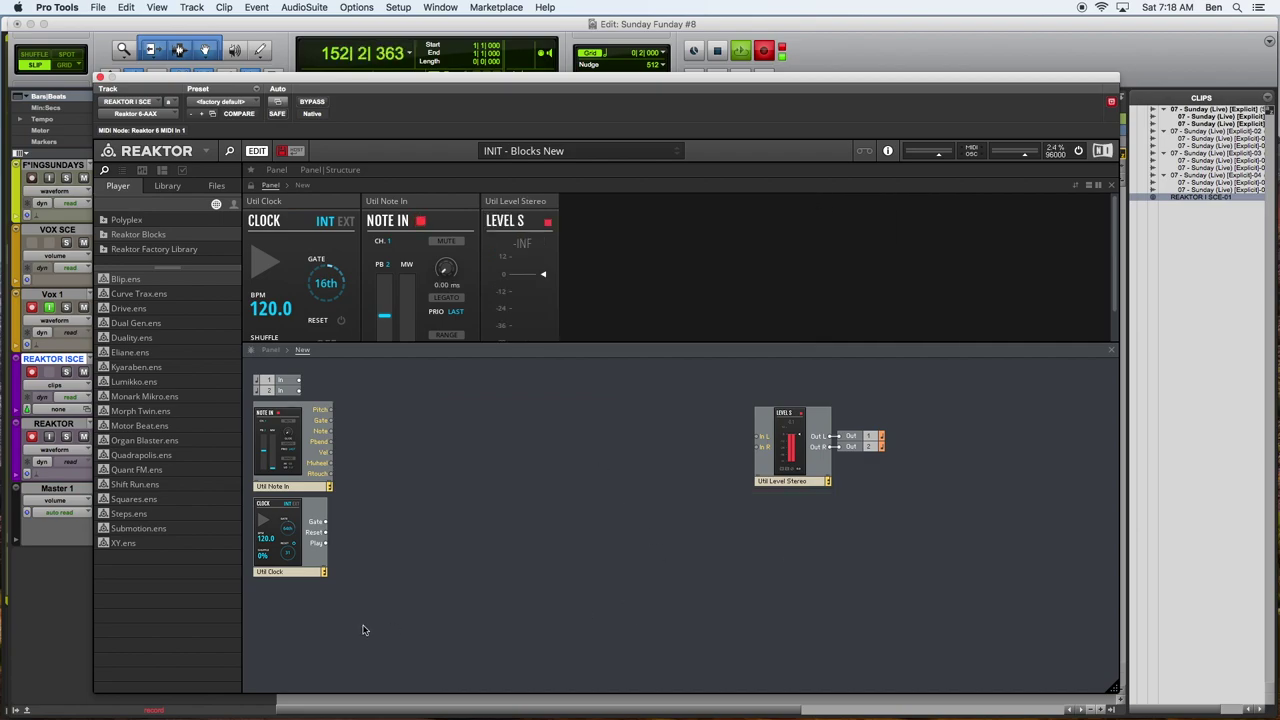
Move the Util Level Stereo block and its two output terminals farther right to free space in the structure
{"action": "left_click", "coordinate": [270, 447]}
{"action": "left_click", "coordinate": [675, 482]}
{"action": "left_click", "coordinate": [778, 430]}
{"action": "left_click_drag", "start_coordinate": [735, 404], "coordinate": [914, 457]}
{"action": "left_click_drag", "start_coordinate": [811, 443], "coordinate": [931, 439]}
{"action": "left_click", "coordinate": [675, 516]}
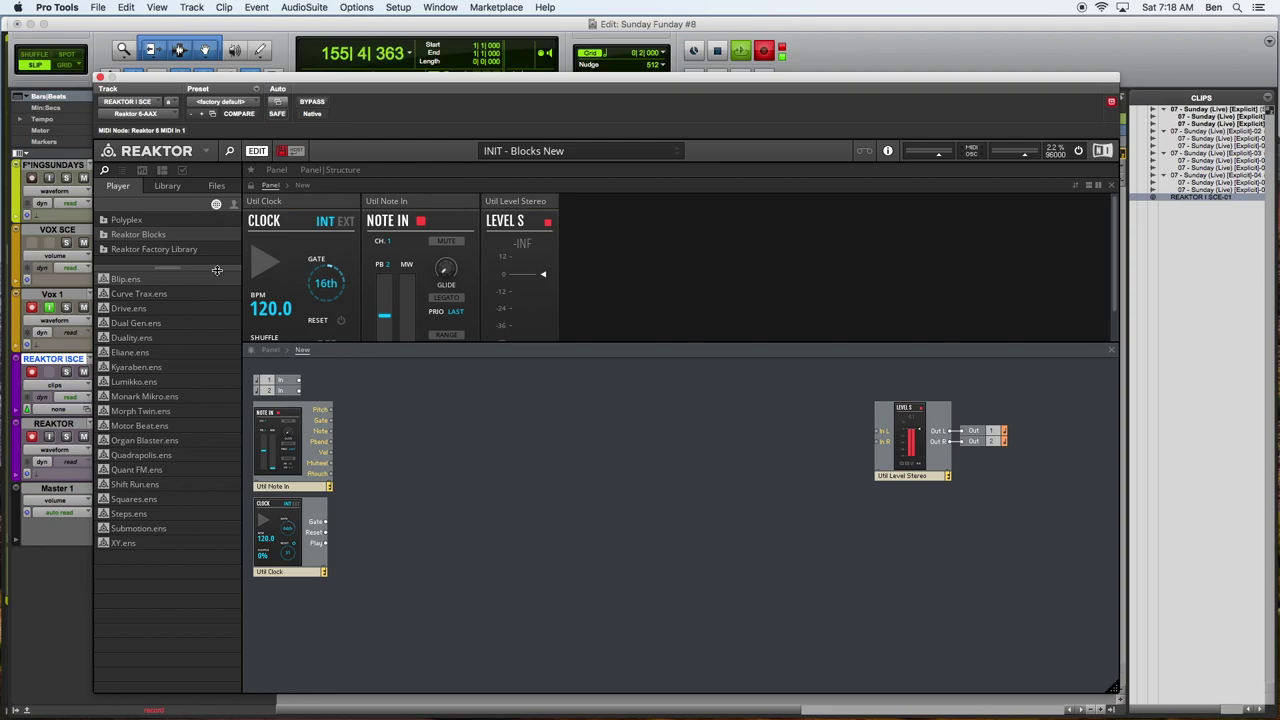
Add an 8 Steps sequencer from the Bento Box library folder between the Note In and Level blocks
{"action": "left_click_drag", "start_coordinate": [170, 267], "coordinate": [170, 329]}
{"action": "left_click", "coordinate": [168, 186]}
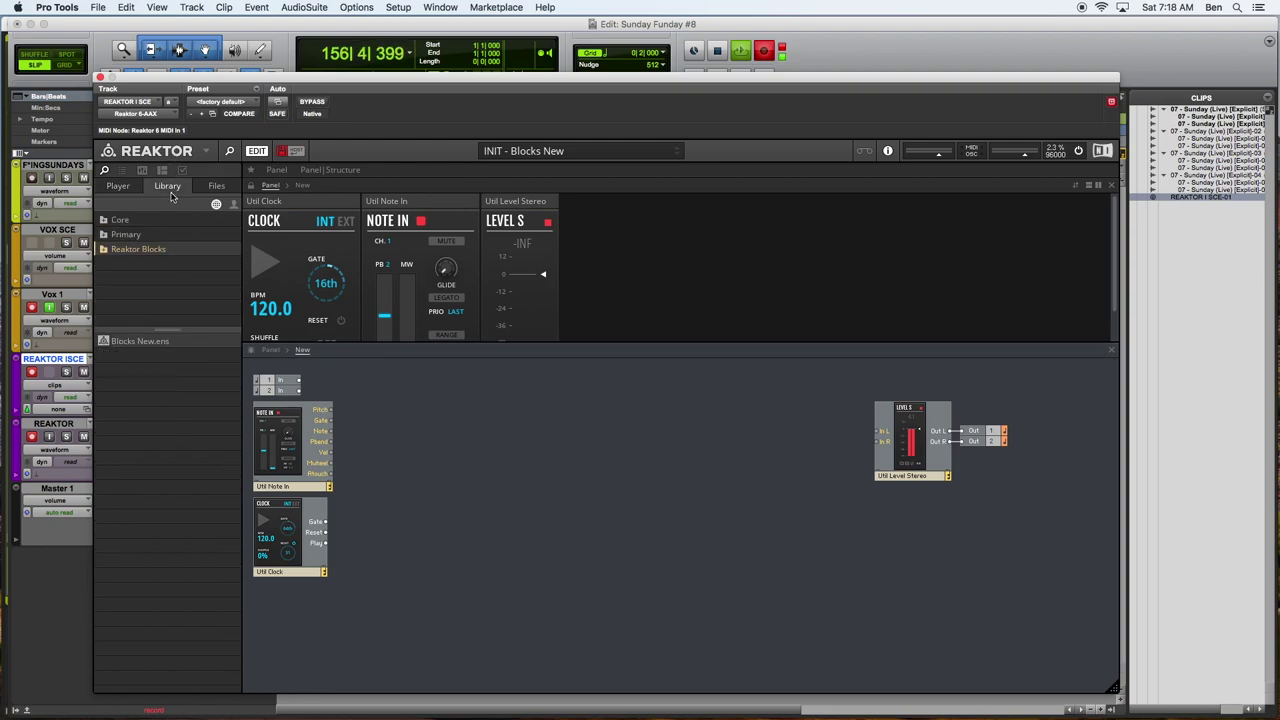
{"action": "left_click", "coordinate": [104, 250]}
{"action": "left_click_drag", "start_coordinate": [163, 330], "coordinate": [173, 437]}
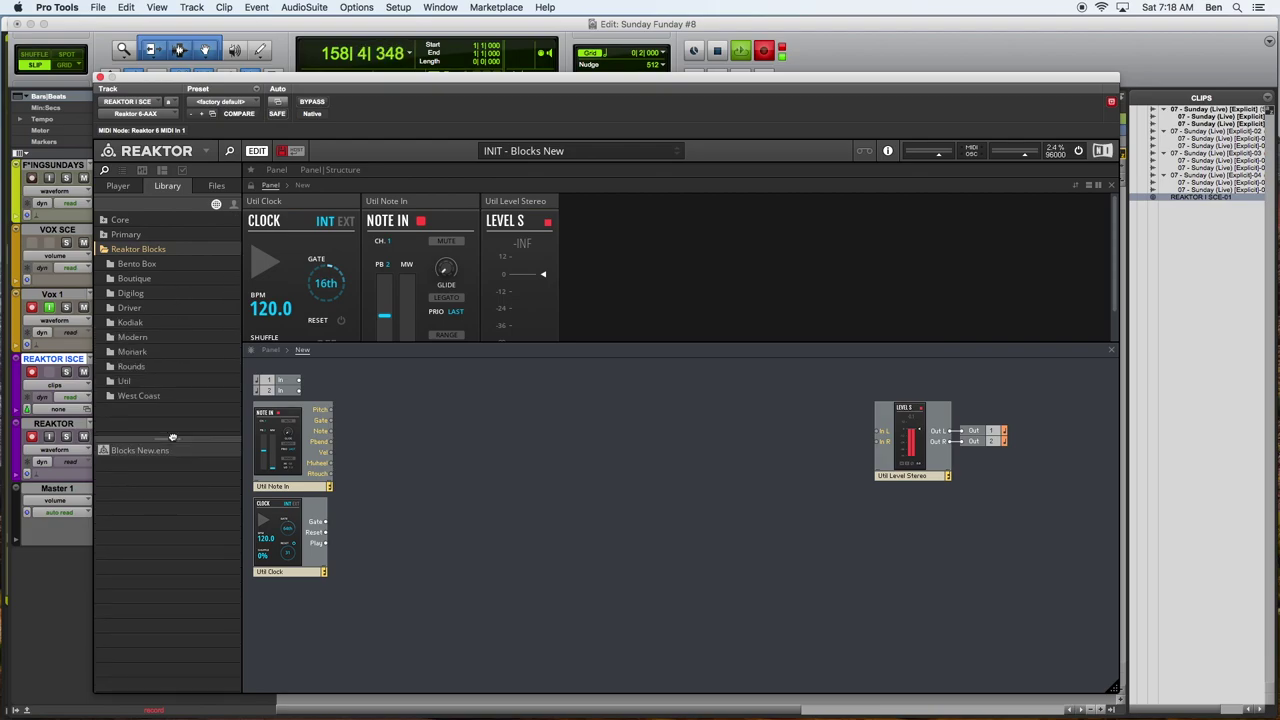
{"action": "left_click", "coordinate": [127, 264]}
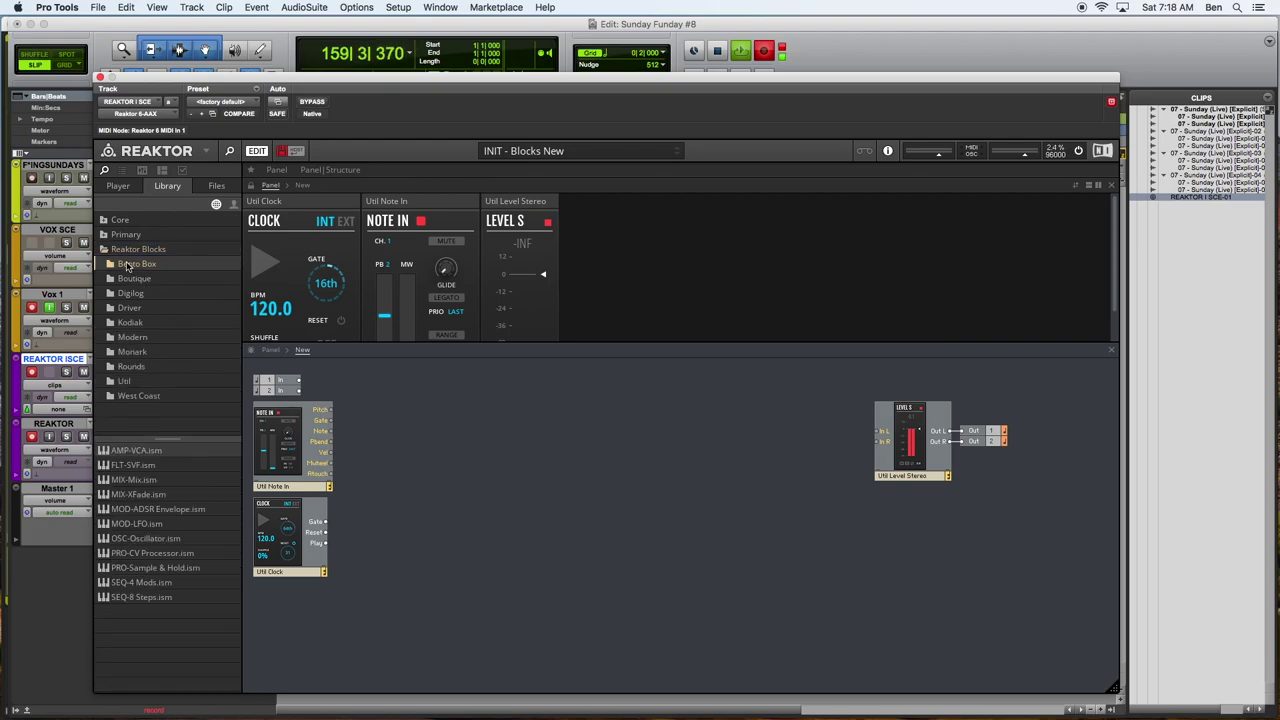
{"action": "left_click", "coordinate": [146, 541]}
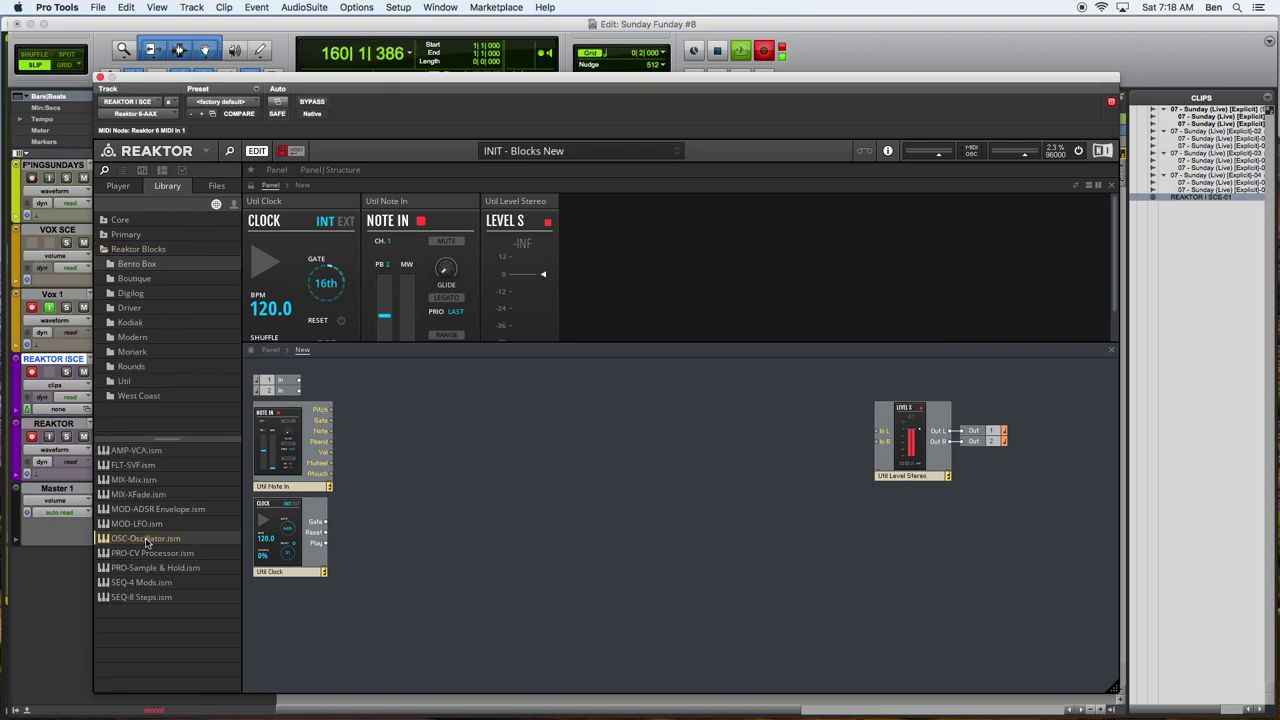
{"action": "left_click", "coordinate": [147, 598]}
{"action": "left_click_drag", "start_coordinate": [548, 511], "coordinate": [563, 445]}
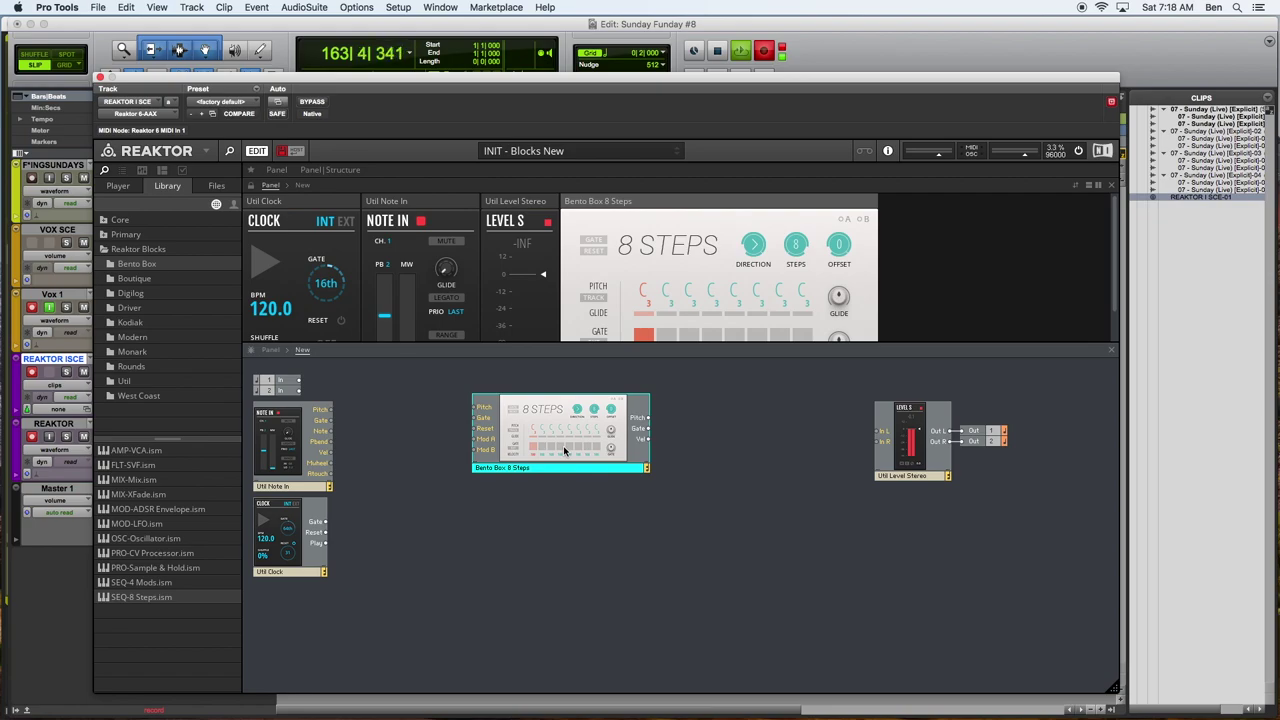
Duplicate the 8 Steps sequencer twice and stack the copies beneath the original
{"action": "left_click_drag", "start_coordinate": [551, 447], "coordinate": [547, 528]}
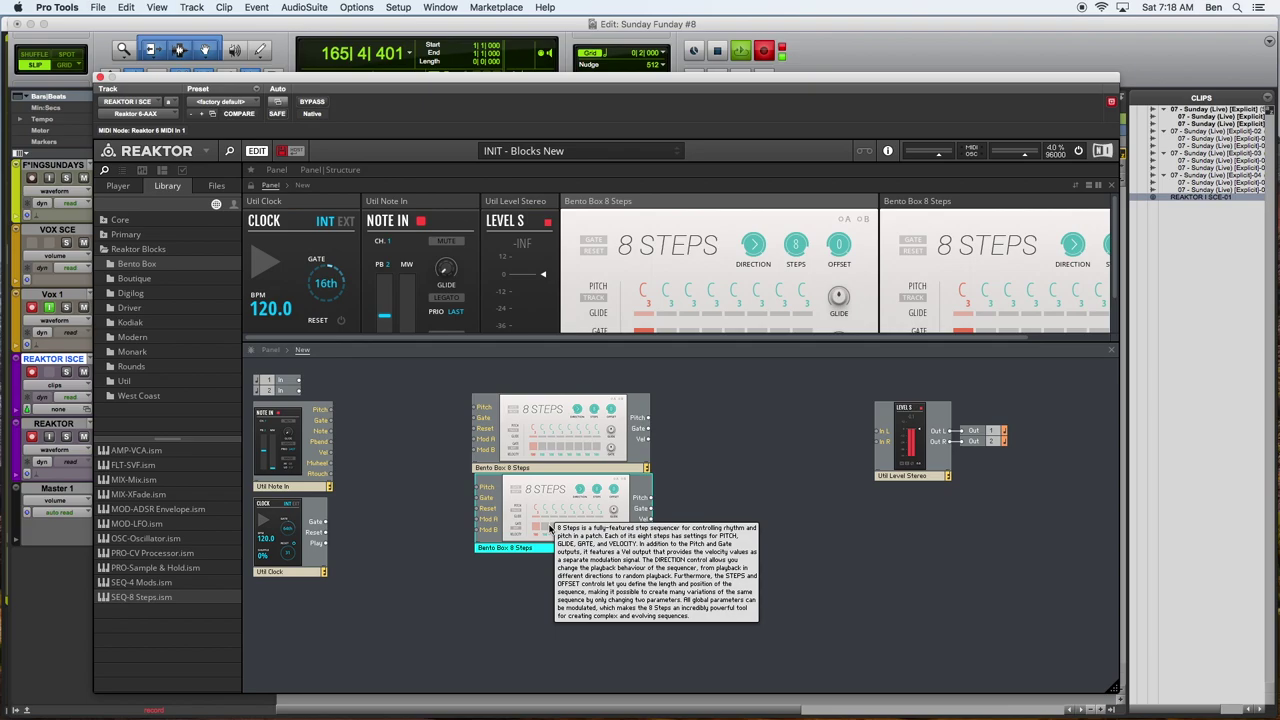
{"action": "left_click_drag", "start_coordinate": [549, 526], "coordinate": [551, 603]}
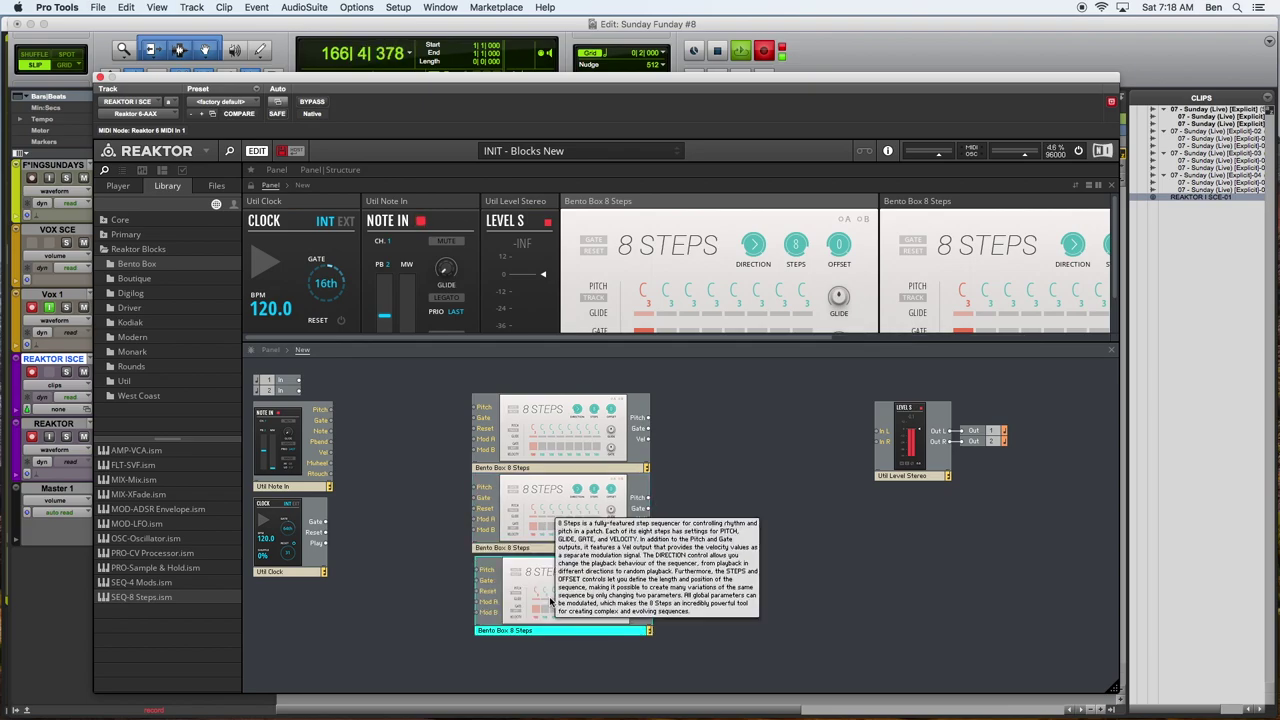
{"action": "left_click", "coordinate": [740, 598]}
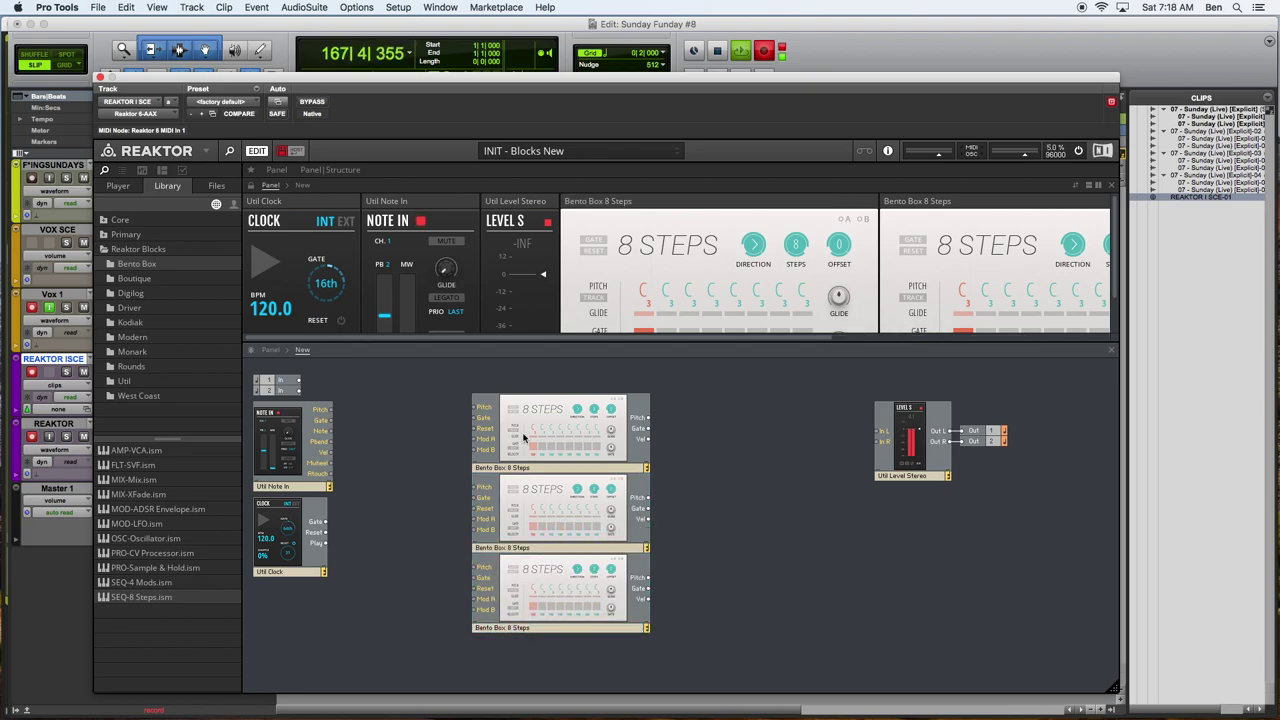
Rename the uppermost 8 Steps sequencer as KICK
{"action": "double_click", "coordinate": [505, 467]}
{"action": "type", "text": "Kick"}
{"action": "key", "text": "Return"}
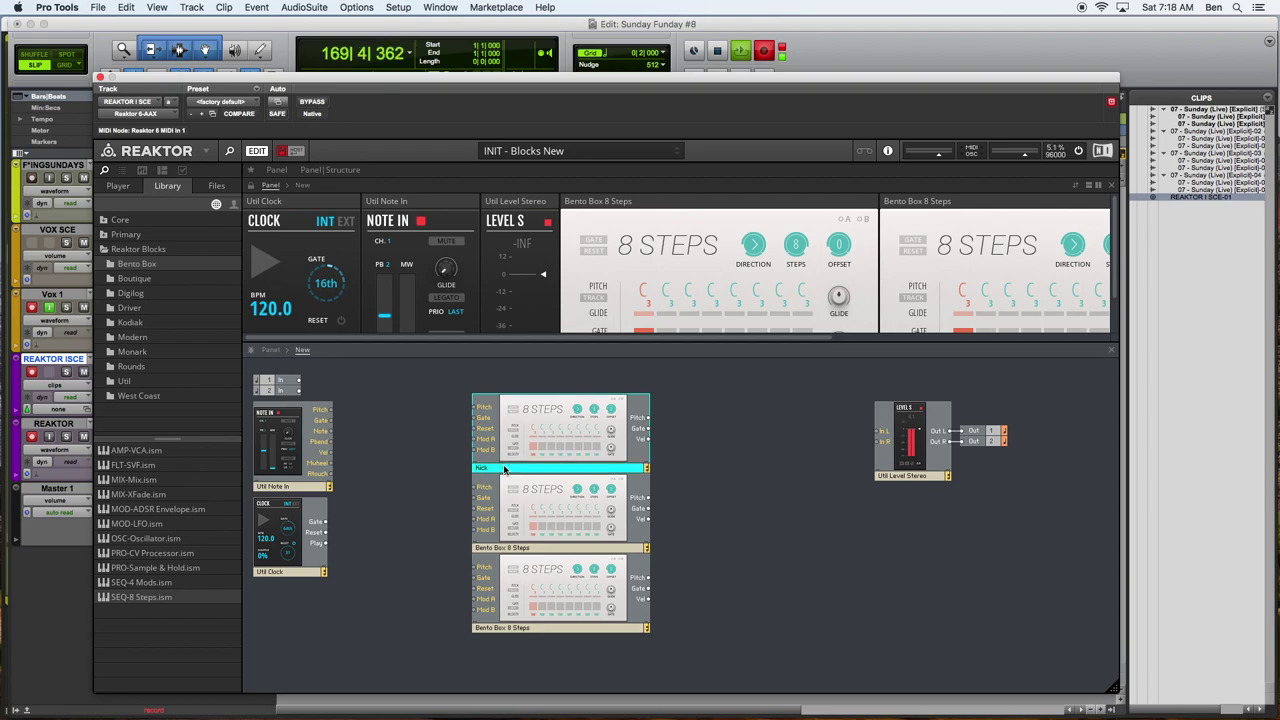
{"action": "double_click", "coordinate": [499, 469]}
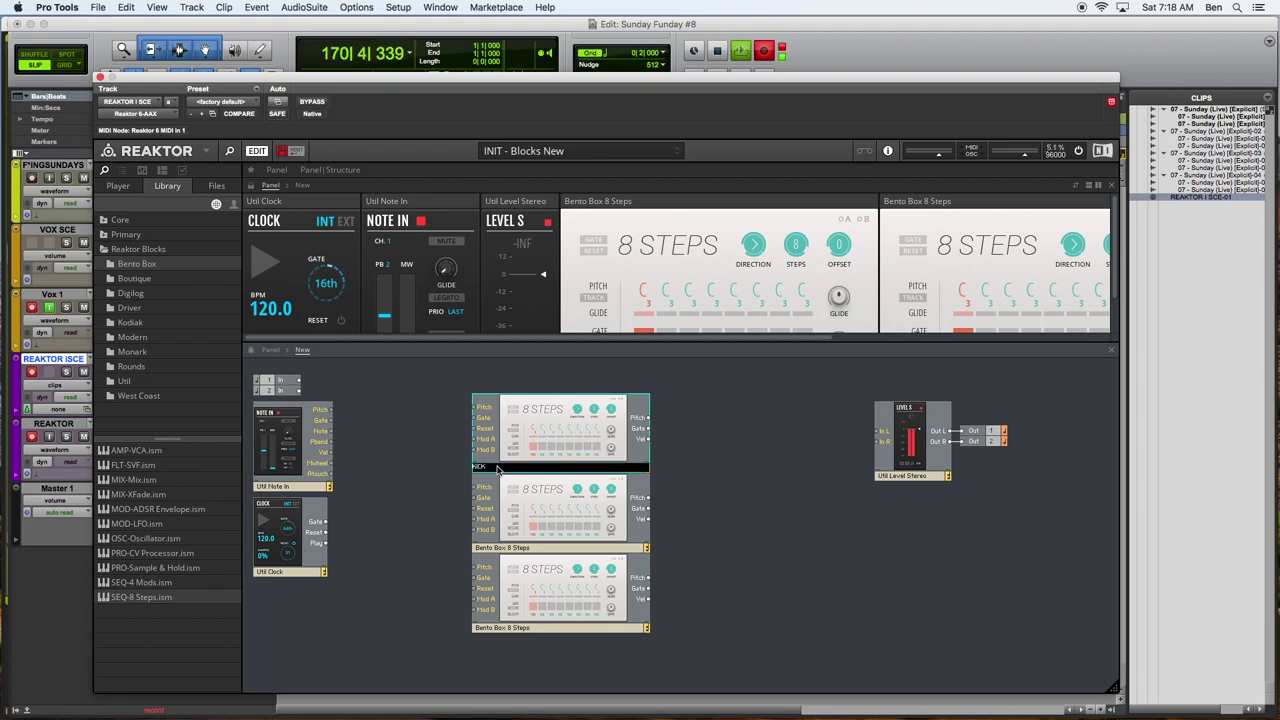
{"action": "key", "text": "Return"}
Rename the middle 8 Steps sequencer as 001 and the lowest one as 002
{"action": "double_click", "coordinate": [490, 548]}
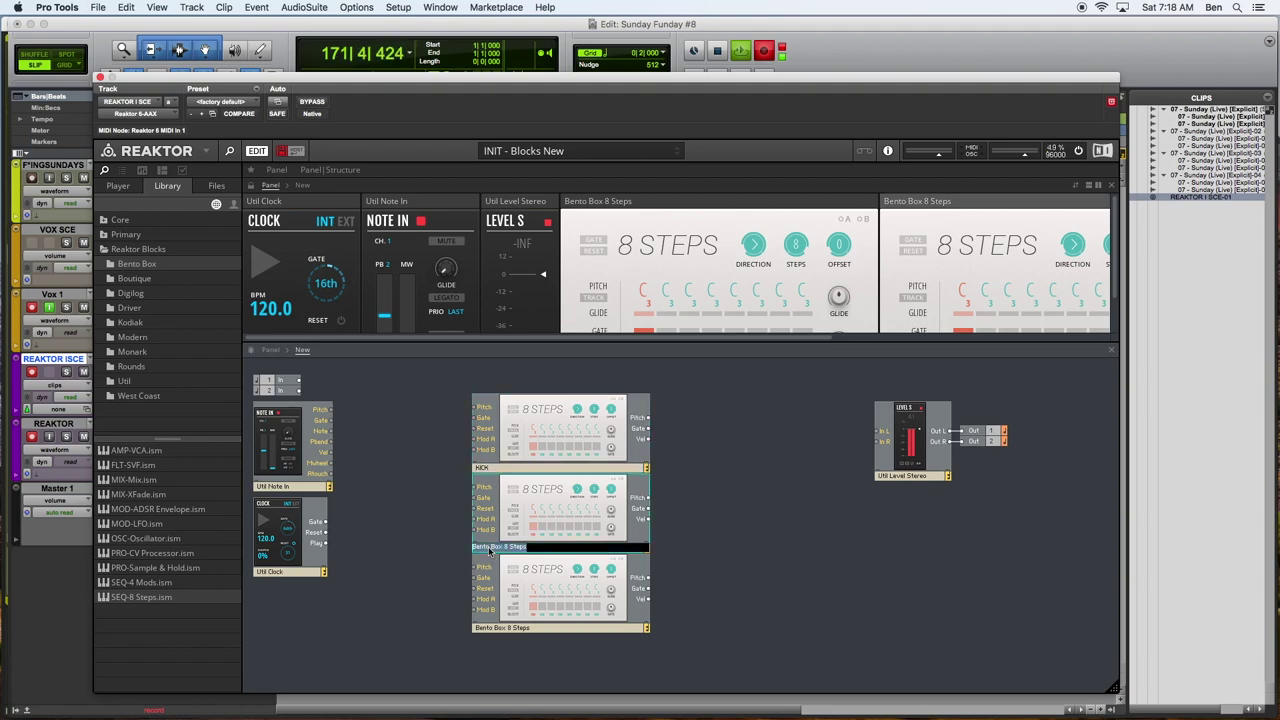
{"action": "type", "text": "001"}
{"action": "key", "text": "Return"}
{"action": "double_click", "coordinate": [490, 629]}
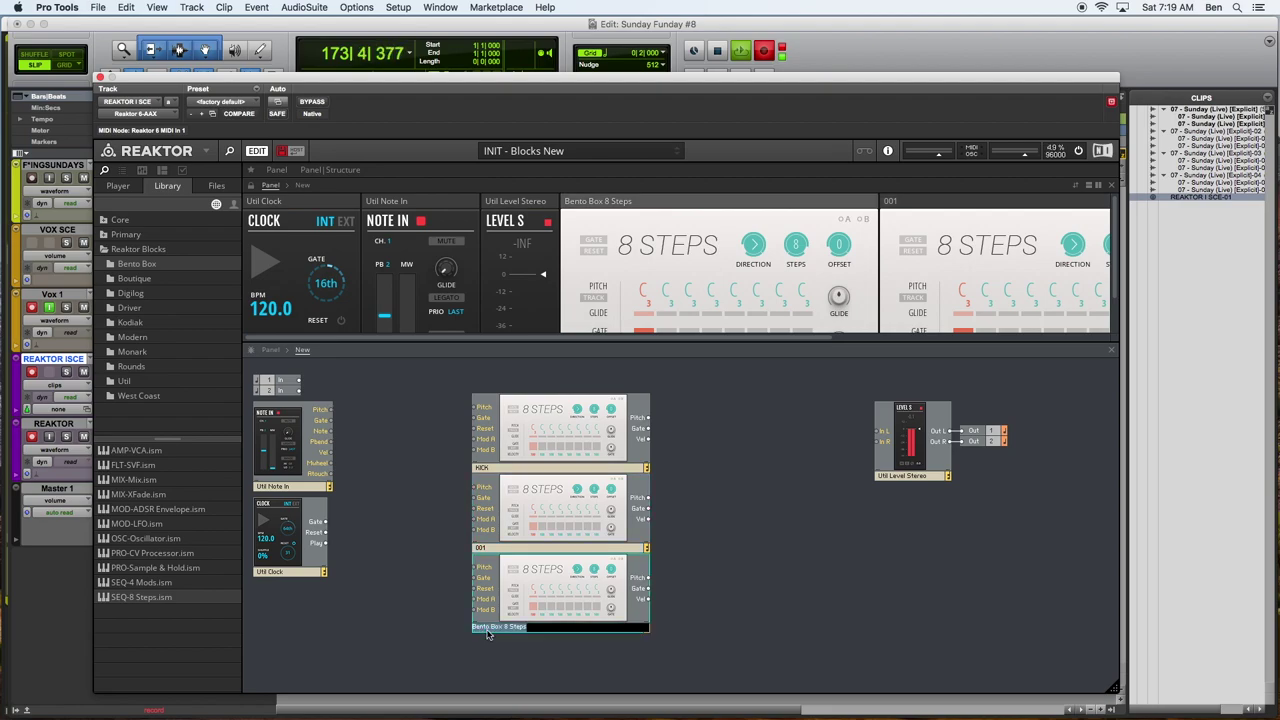
{"action": "type", "text": "002"}
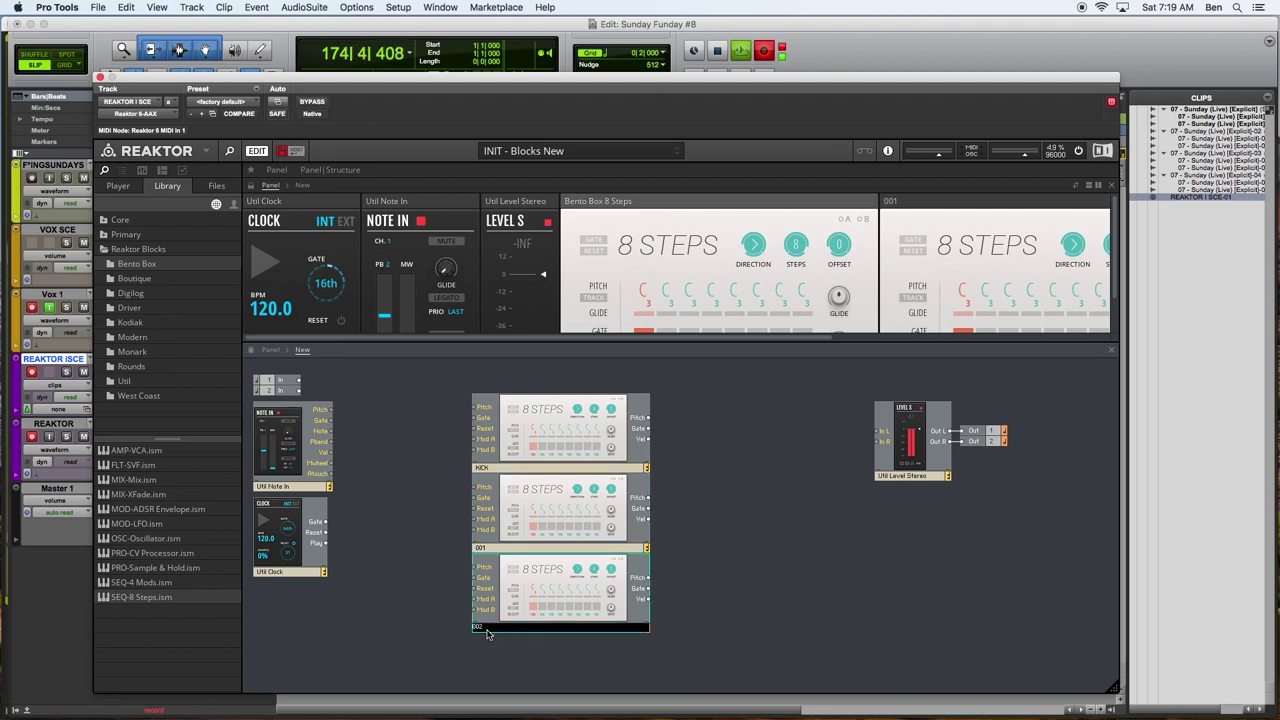
{"action": "key", "text": "Return"}
{"action": "left_click", "coordinate": [835, 599]}
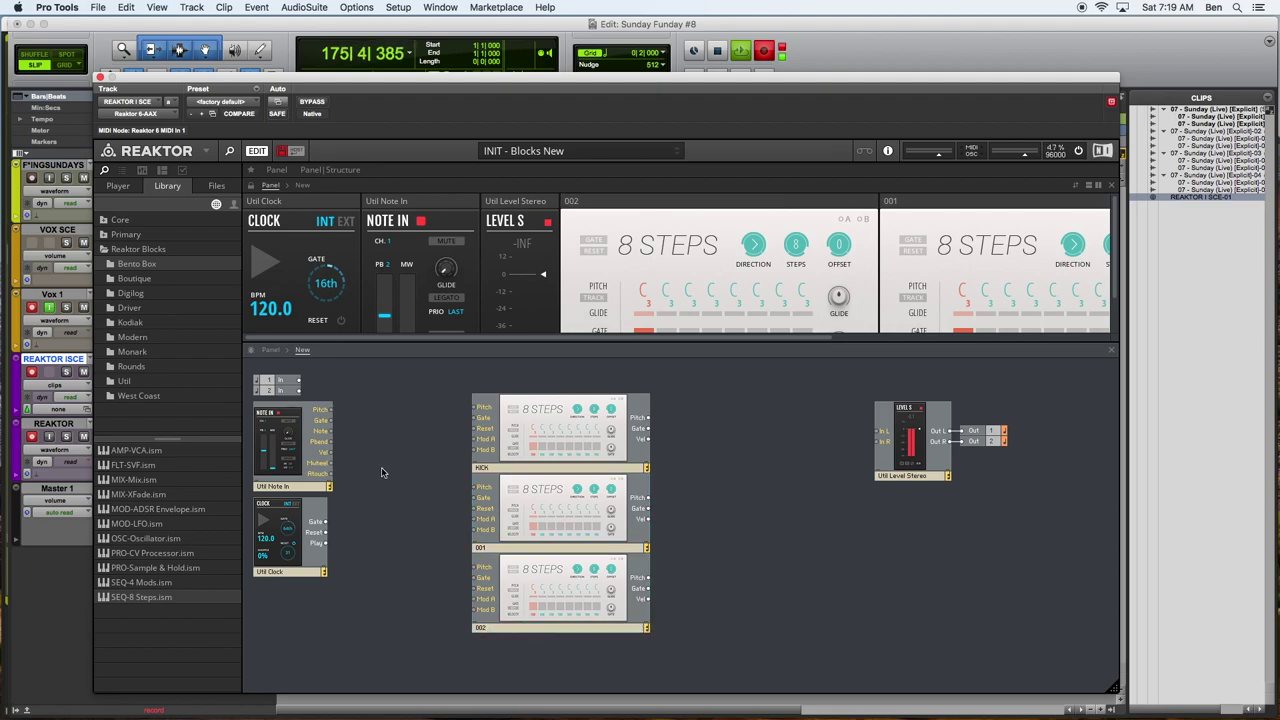
{"action": "left_click", "coordinate": [531, 432]}
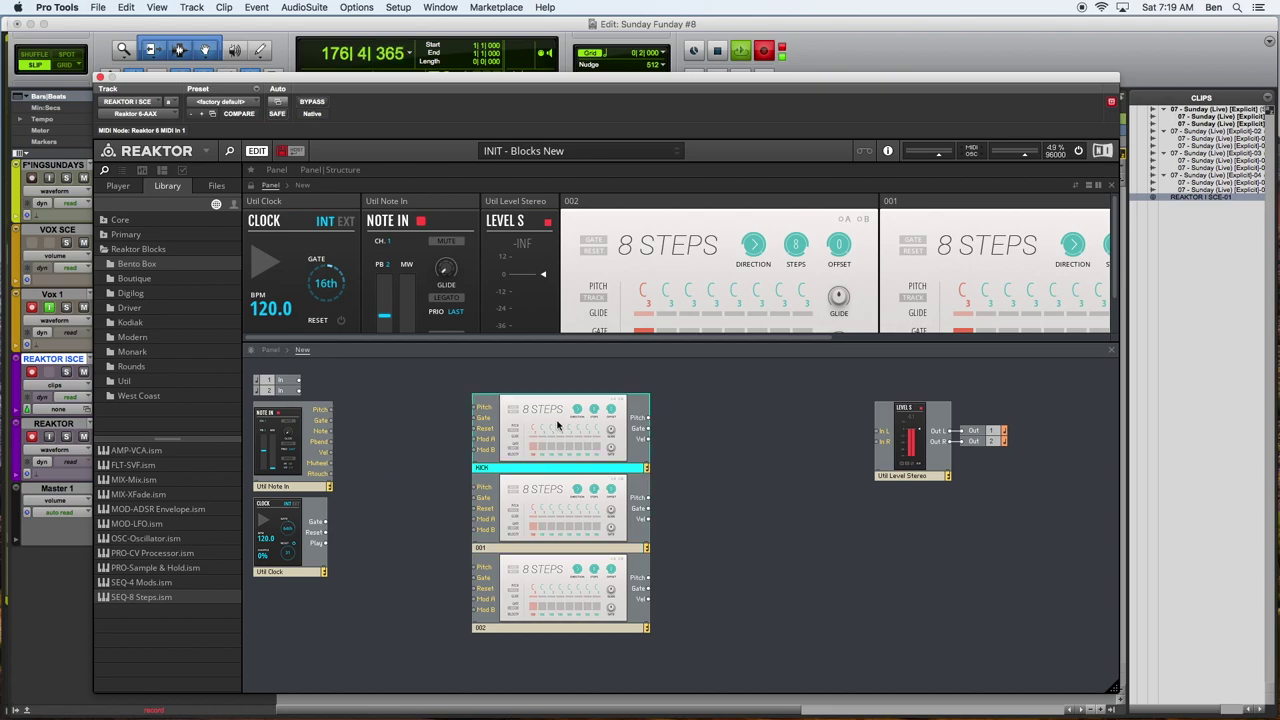
{"action": "left_click", "coordinate": [520, 528]}
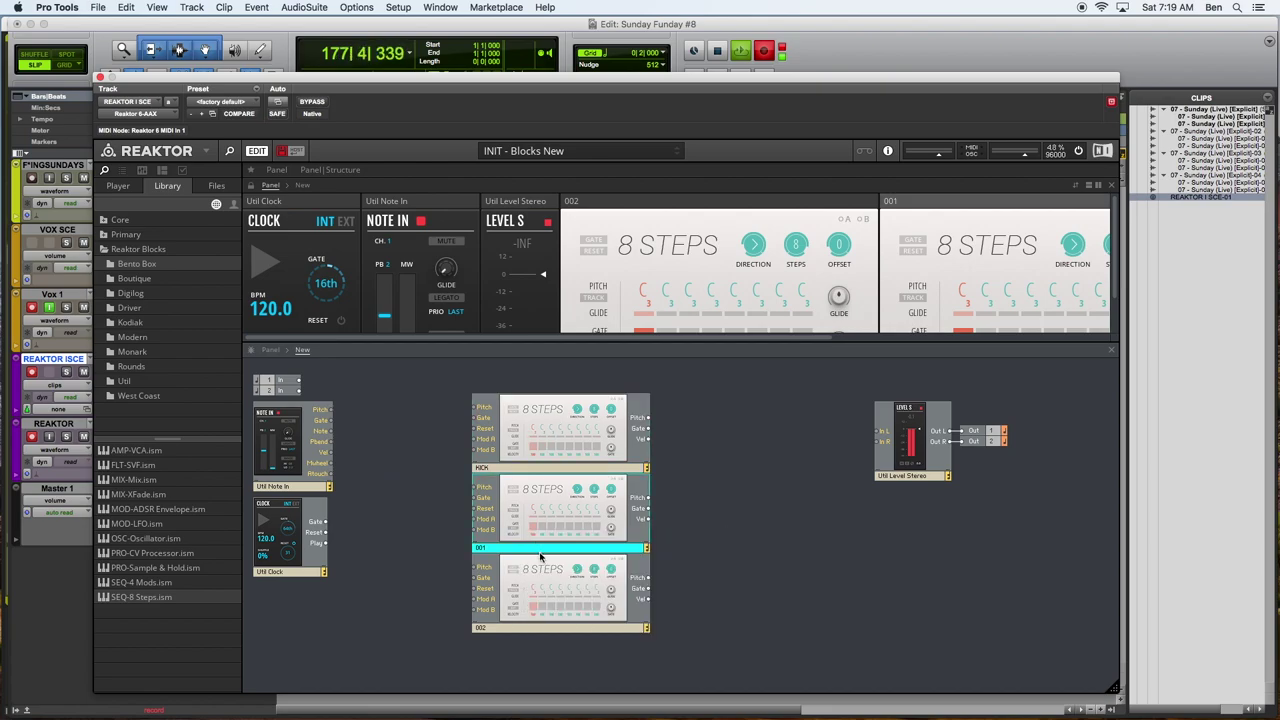
Add a VCA and an ADSR Envelope from the Bento Box library folder, placing the envelope directly beneath the VCA
{"action": "left_click", "coordinate": [536, 621]}
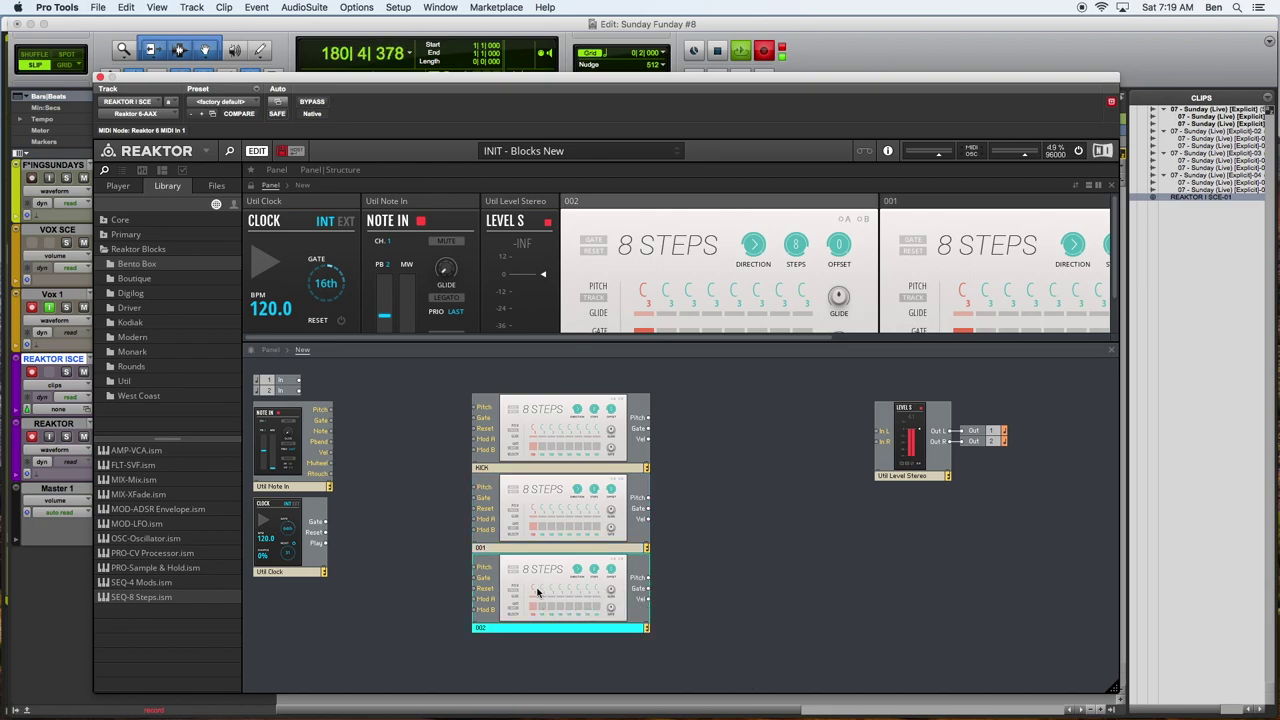
{"action": "left_click", "coordinate": [431, 488]}
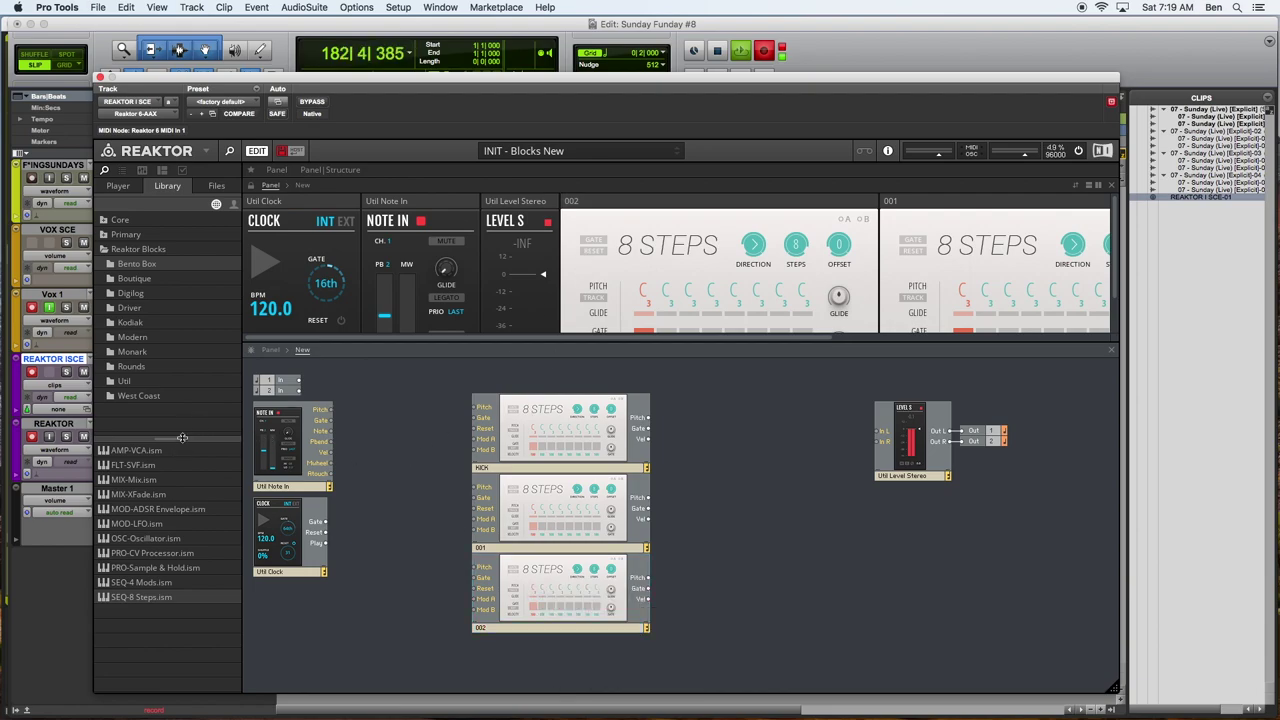
{"action": "left_click", "coordinate": [148, 450]}
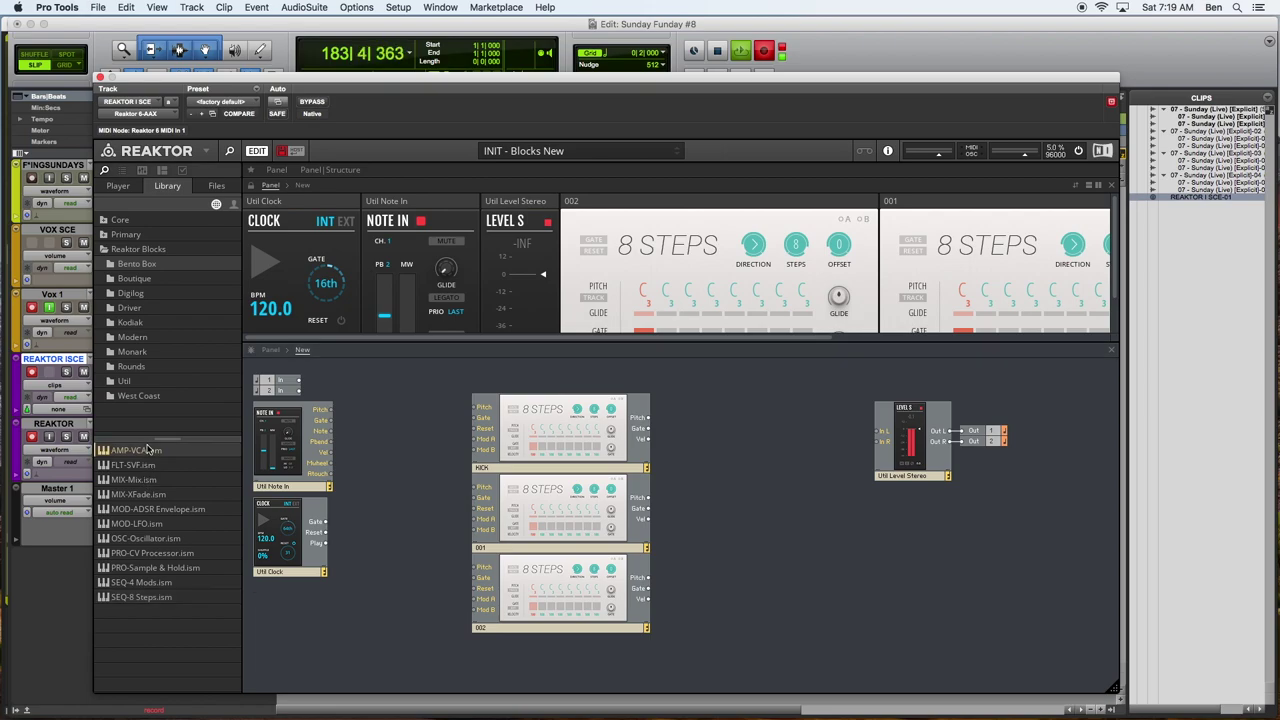
{"action": "left_click", "coordinate": [151, 556]}
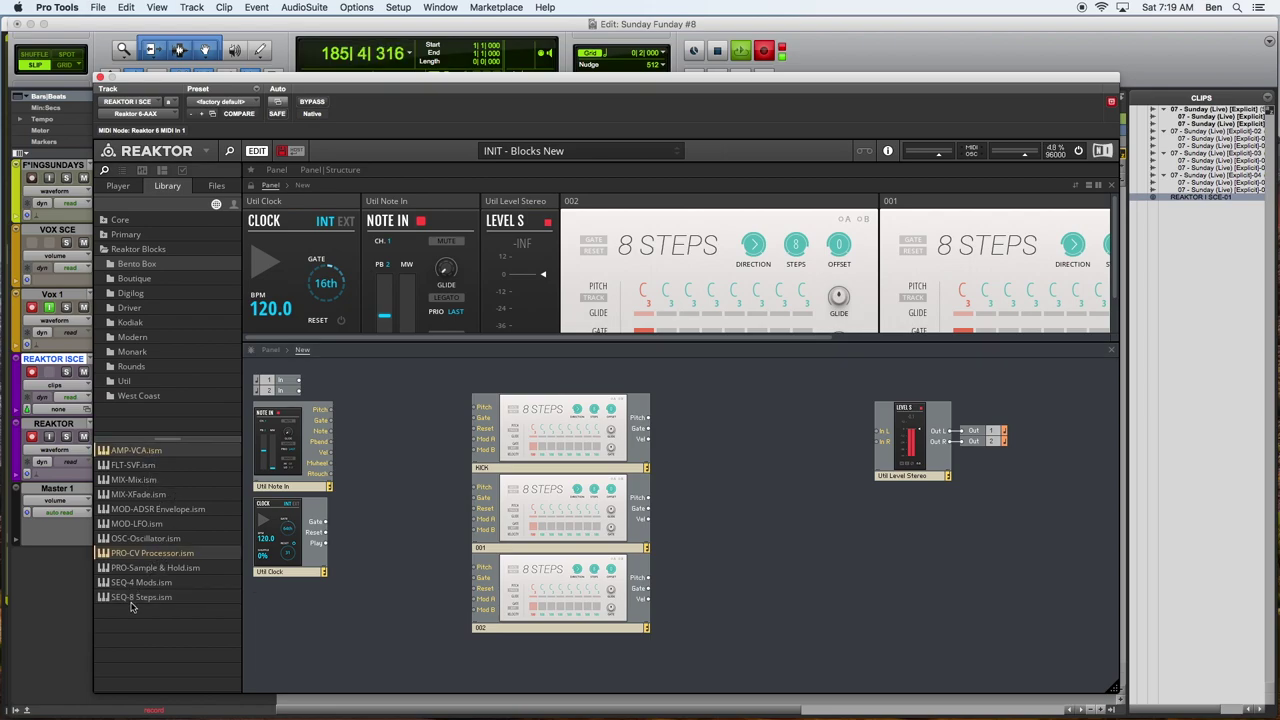
{"action": "left_click", "coordinate": [149, 568]}
{"action": "left_click", "coordinate": [131, 452]}
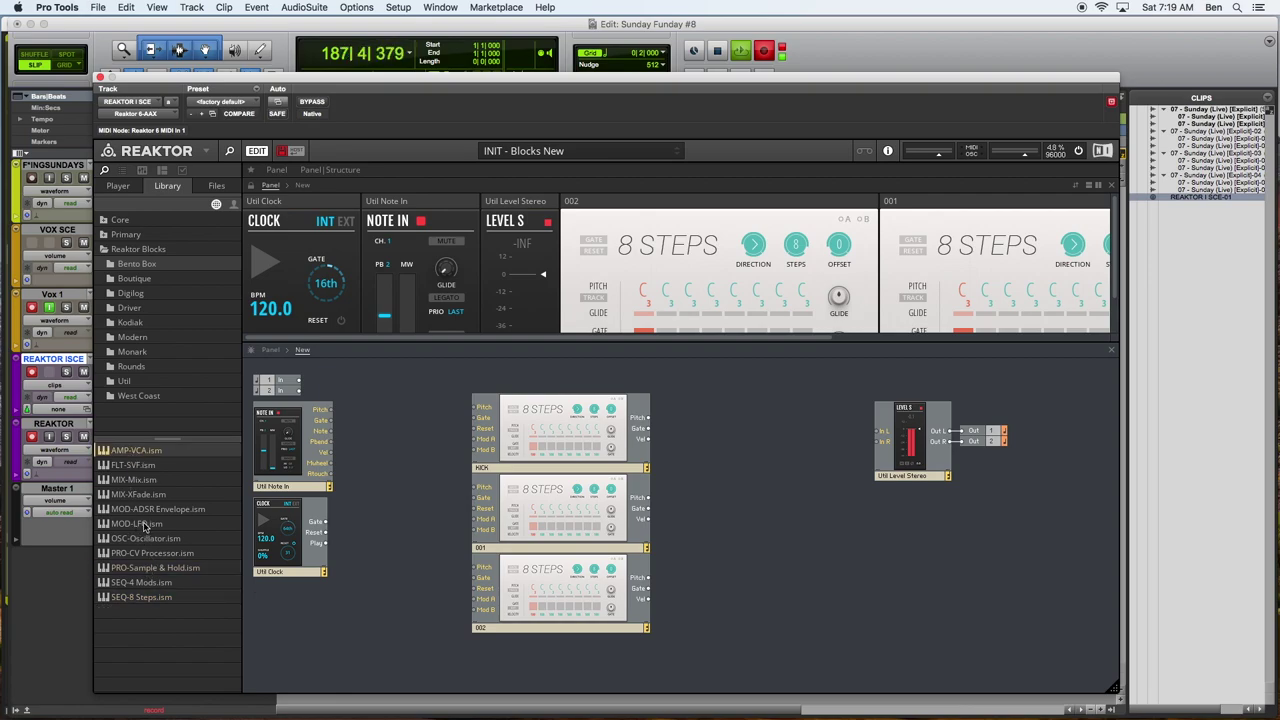
{"action": "left_click_drag", "start_coordinate": [182, 512], "coordinate": [729, 530]}
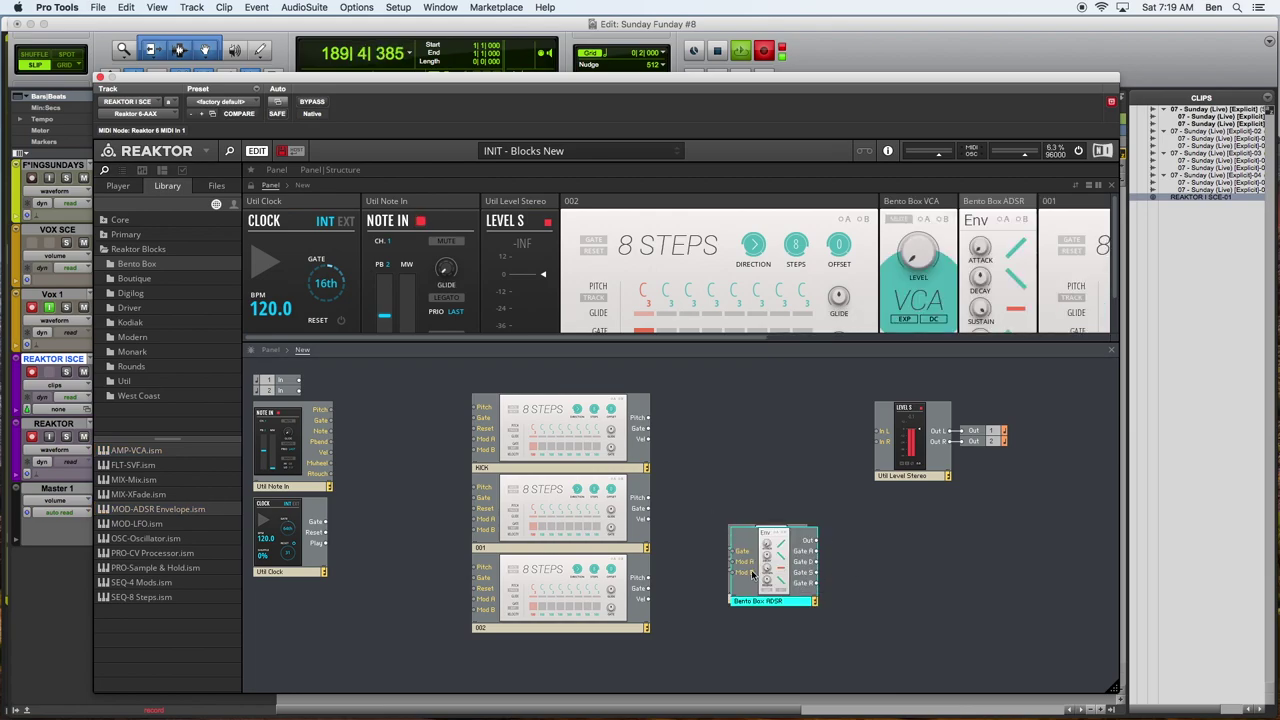
{"action": "left_click_drag", "start_coordinate": [774, 578], "coordinate": [773, 655]}
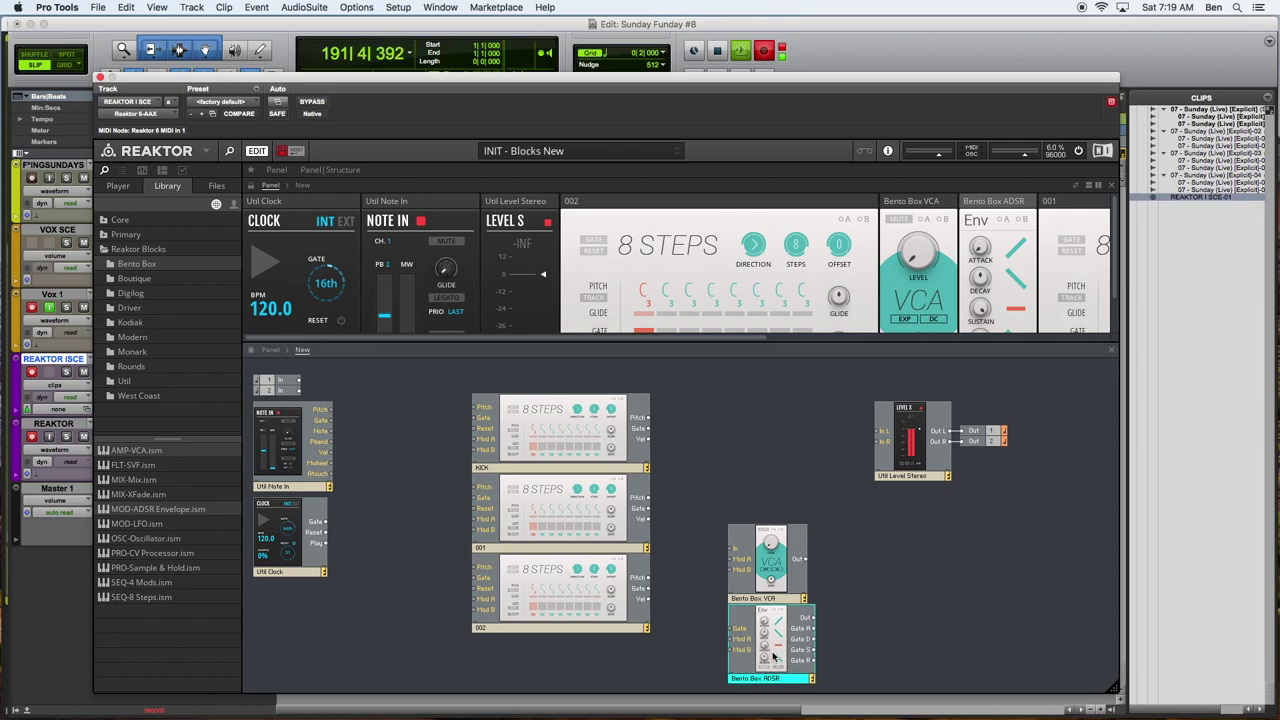
Wire the ADSR envelope's Out to the VCA's In and shift both blocks up between the sequencers and Level Stereo
{"action": "left_click_drag", "start_coordinate": [814, 622], "coordinate": [766, 464]}
{"action": "left_click", "coordinate": [868, 523]}
{"action": "left_click", "coordinate": [786, 476]}
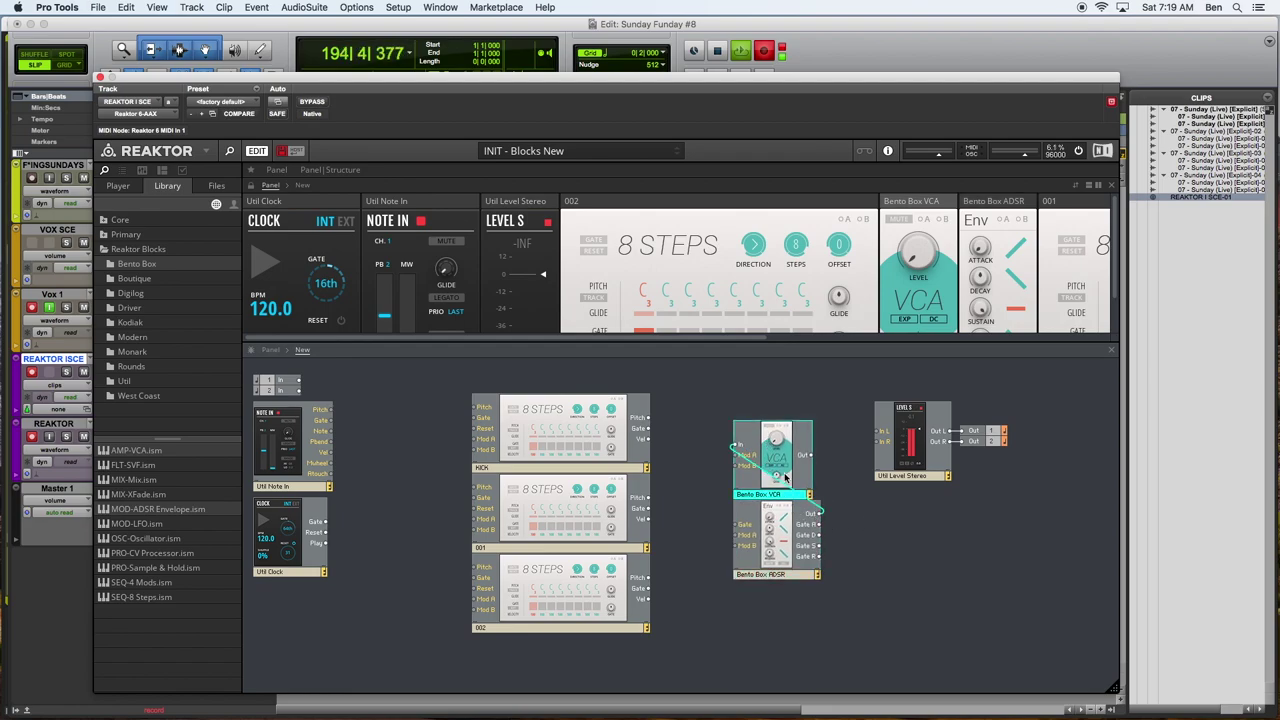
{"action": "left_click", "coordinate": [842, 520]}
{"action": "left_click", "coordinate": [790, 458]}
{"action": "left_click", "coordinate": [789, 511]}
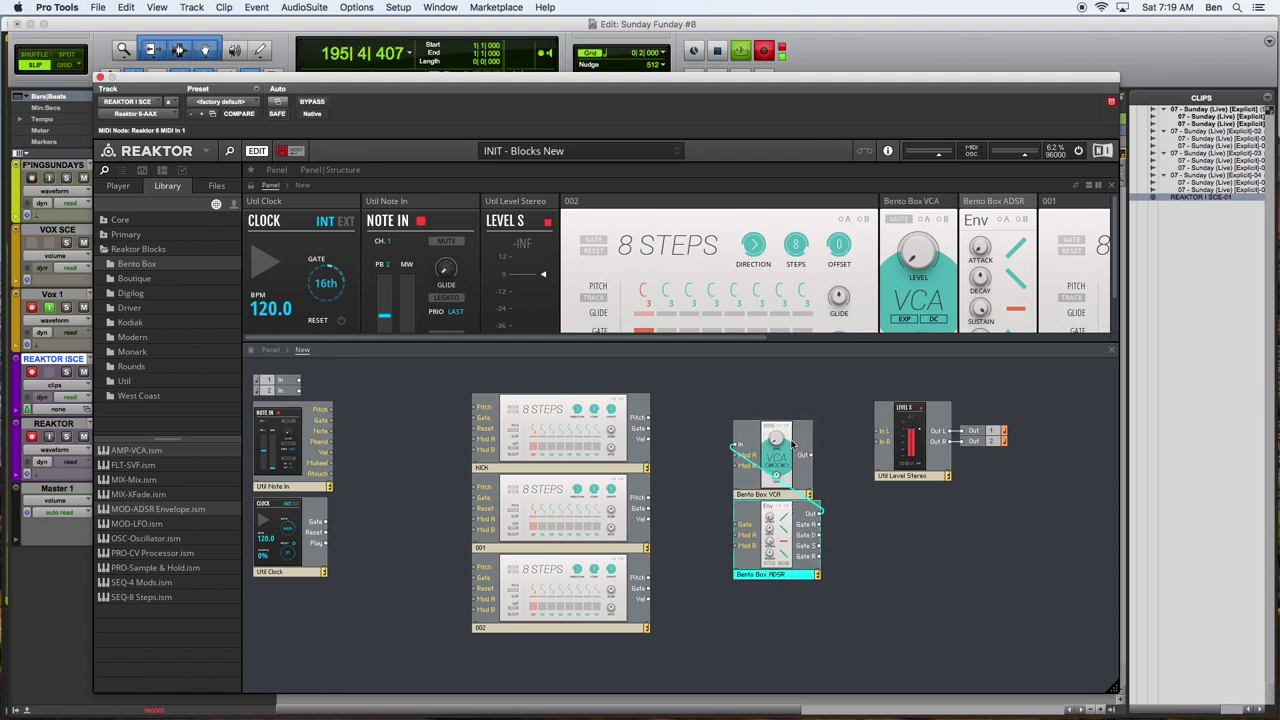
{"action": "mouse_move", "coordinate": [794, 444]}
{"action": "left_click", "coordinate": [842, 532]}
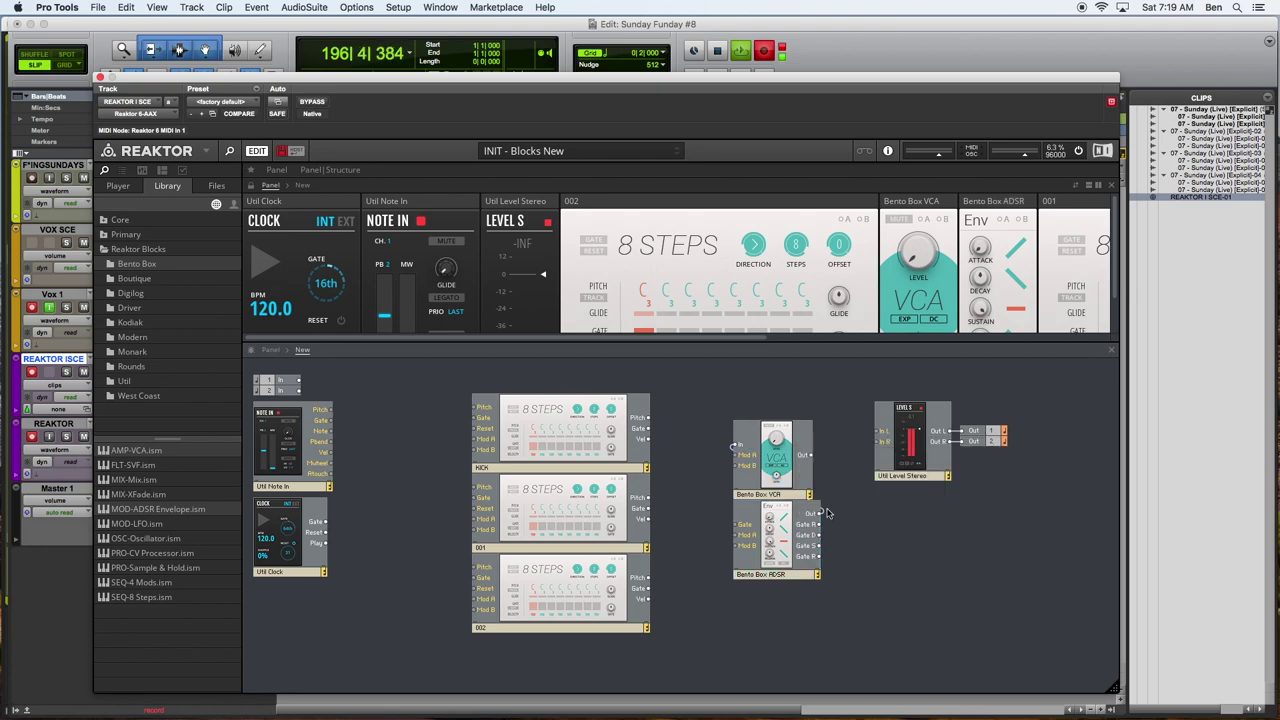
{"action": "left_click", "coordinate": [797, 468]}
{"action": "left_click", "coordinate": [788, 538]}
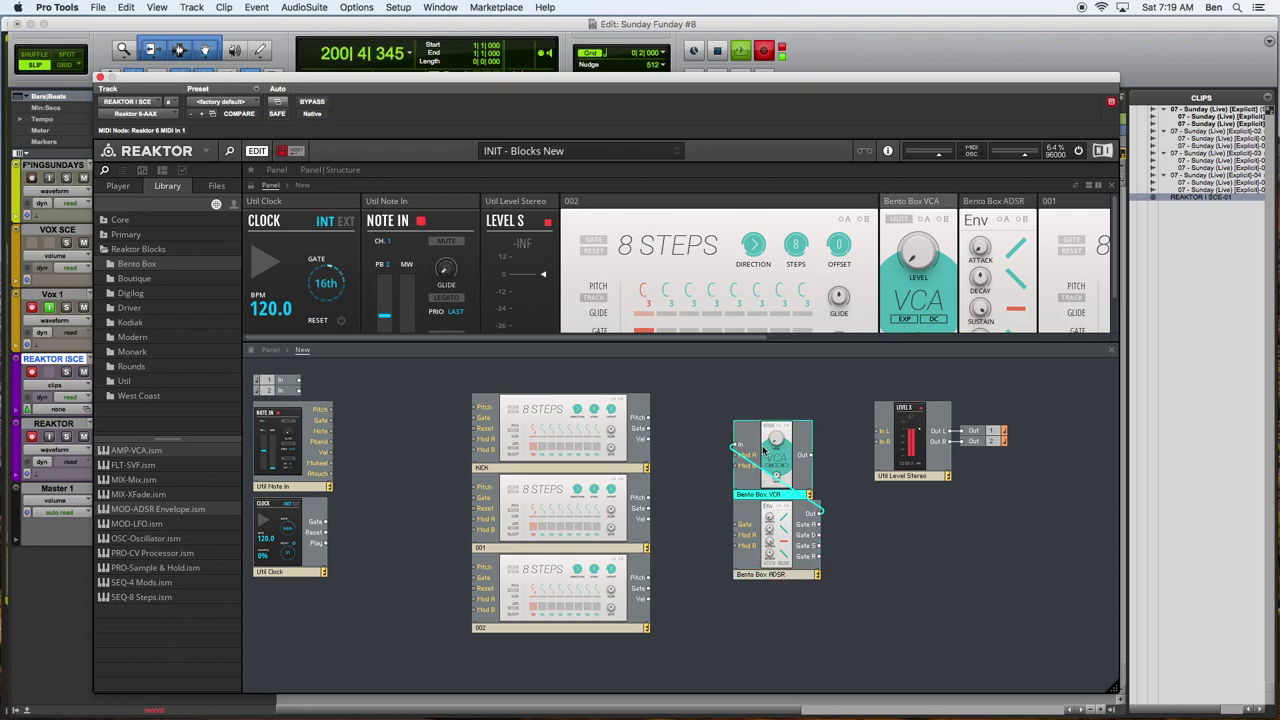
{"action": "mouse_move", "coordinate": [766, 546]}
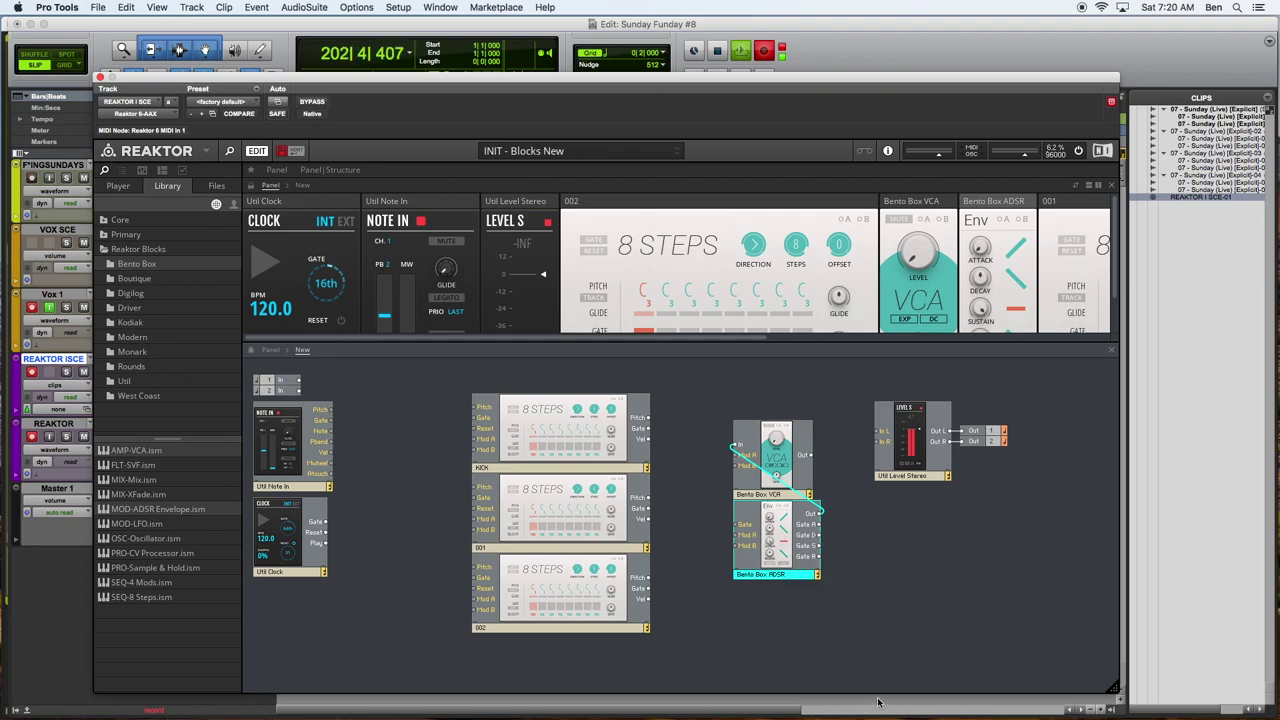
{"action": "left_click", "coordinate": [865, 655]}
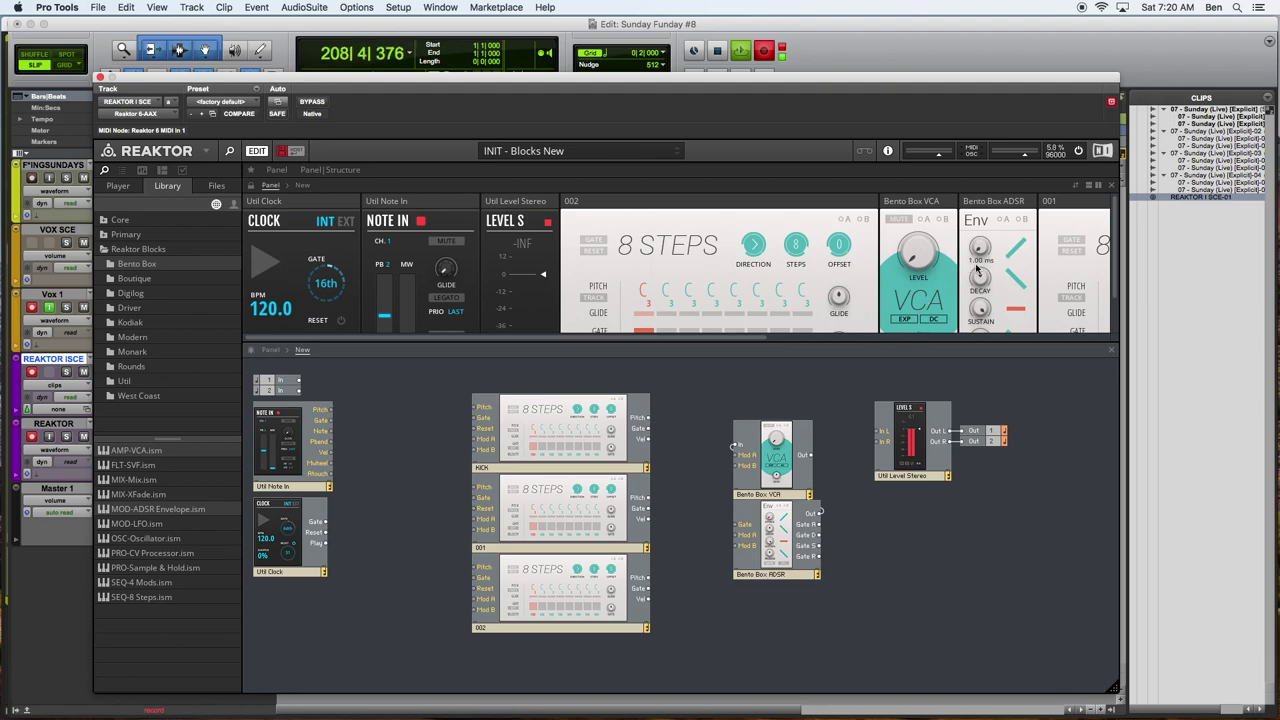
Duplicate the connected VCA and ADSR pair twice and place the two copies beside the original
{"action": "left_click", "coordinate": [786, 475]}
{"action": "left_click", "coordinate": [783, 548]}
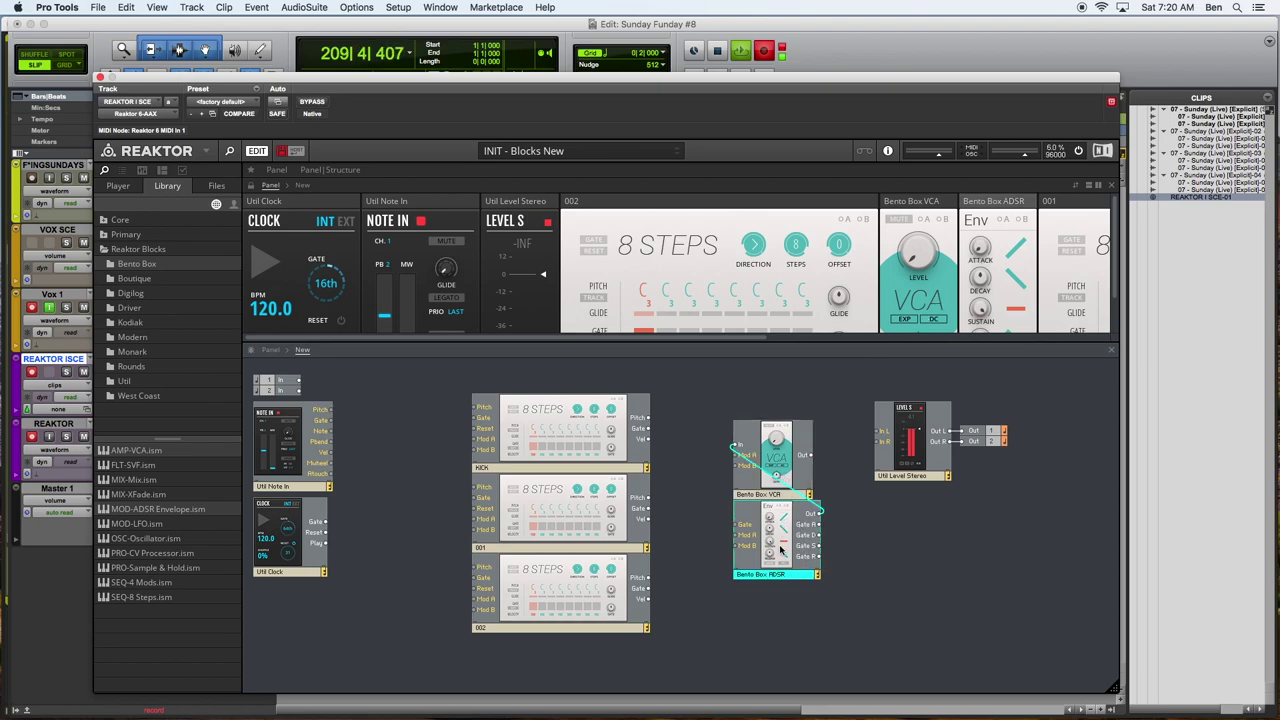
{"action": "left_click", "coordinate": [786, 476]}
{"action": "left_click", "coordinate": [770, 546]}
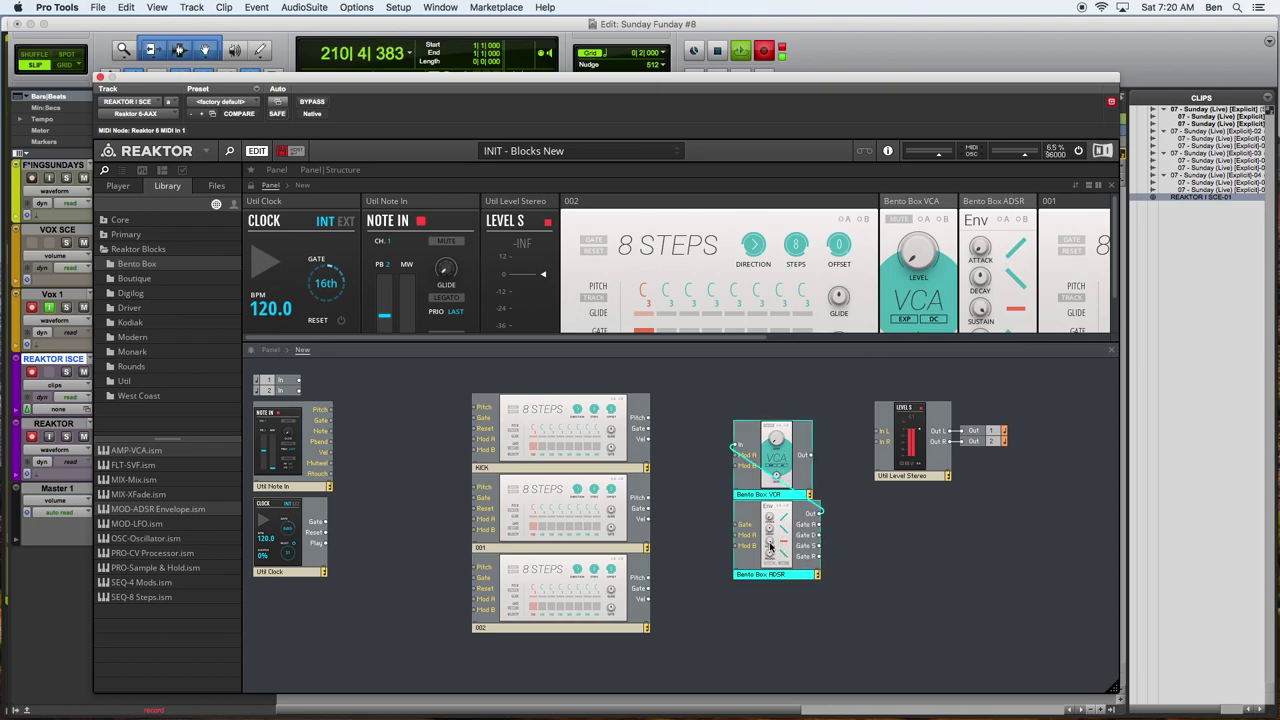
{"action": "left_click_drag", "start_coordinate": [776, 478], "coordinate": [832, 518]}
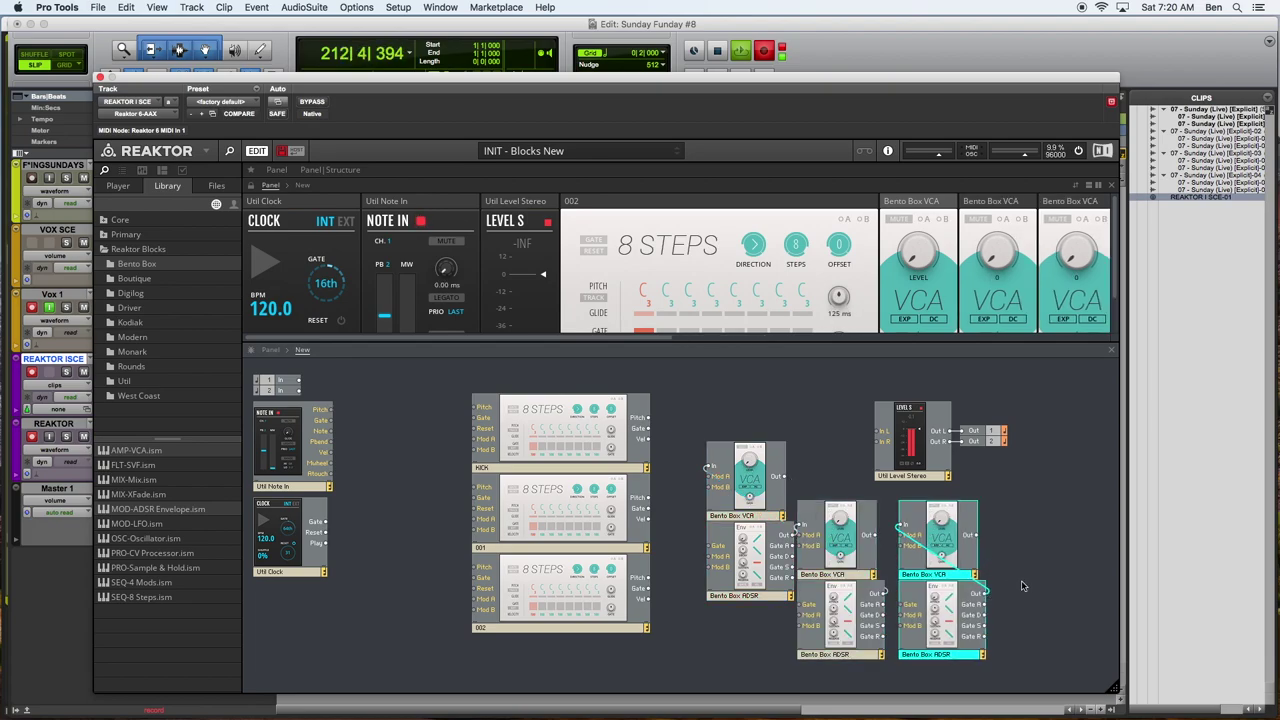
{"action": "left_click", "coordinate": [747, 612]}
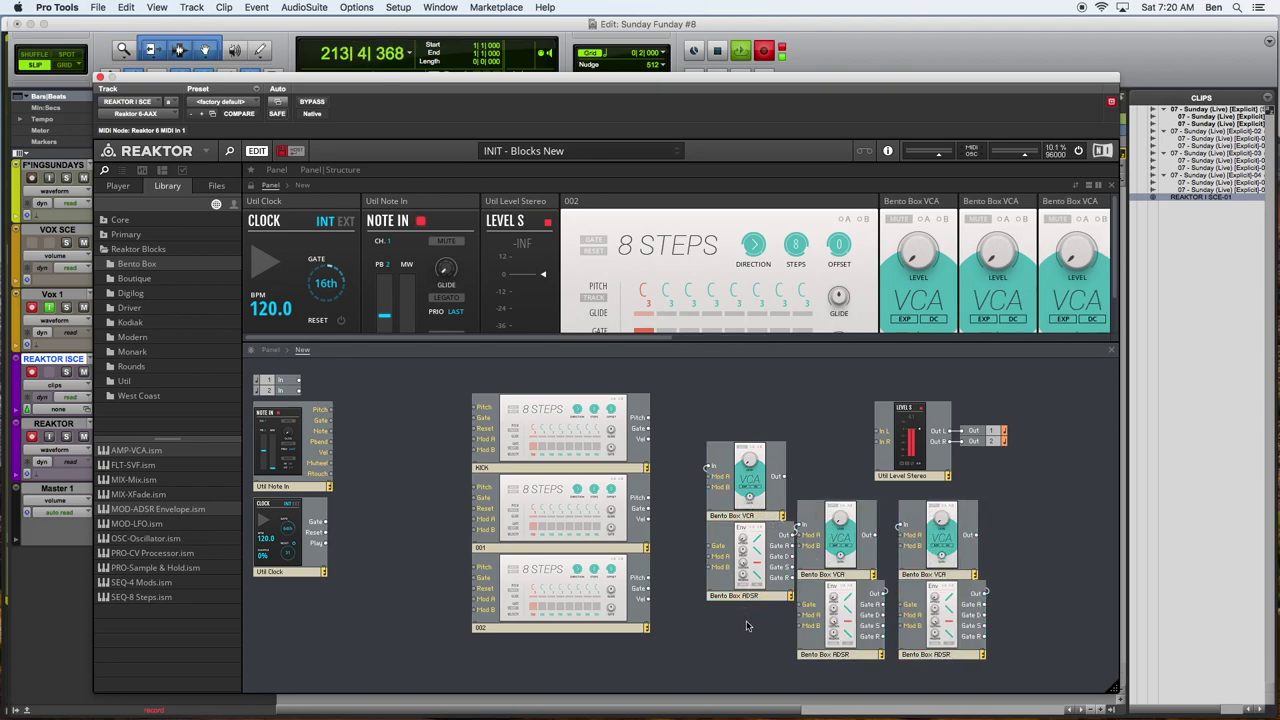
Rename the first VCA as Bento Box VCA K and its envelope as Bento Box ADSR K
{"action": "left_click", "coordinate": [750, 516]}
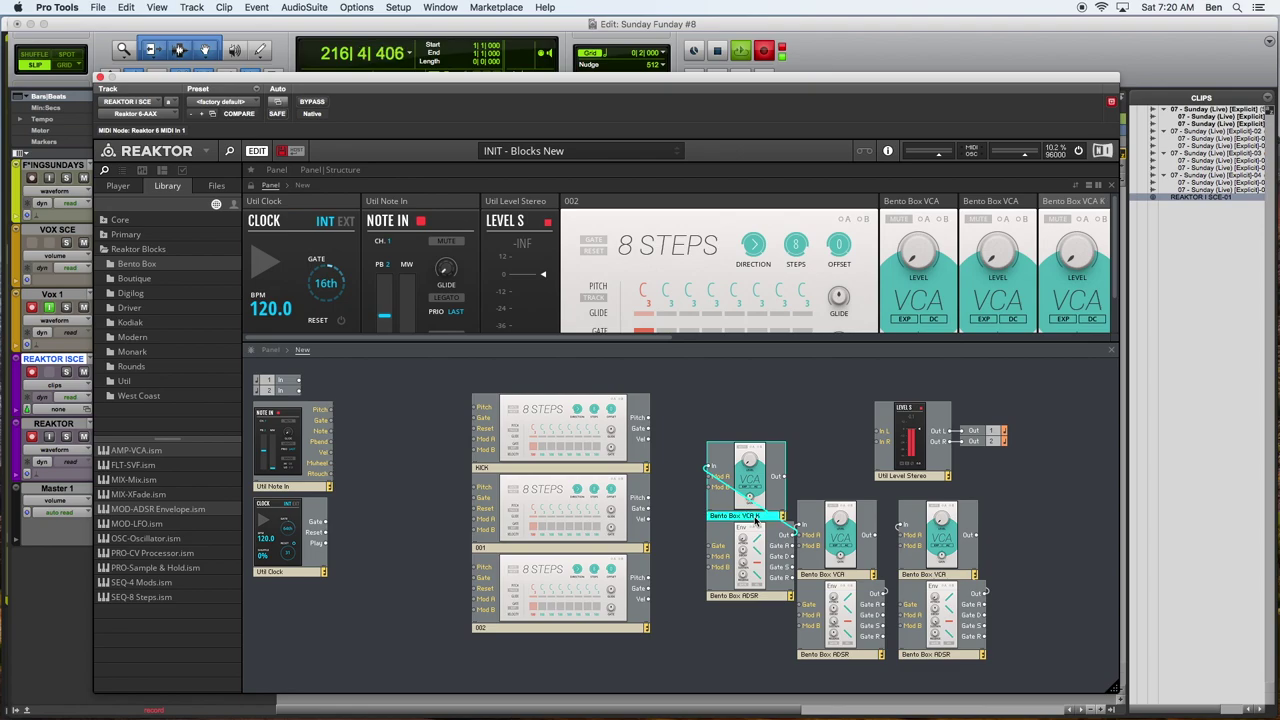
{"action": "left_click", "coordinate": [762, 598]}
{"action": "left_click", "coordinate": [766, 597]}
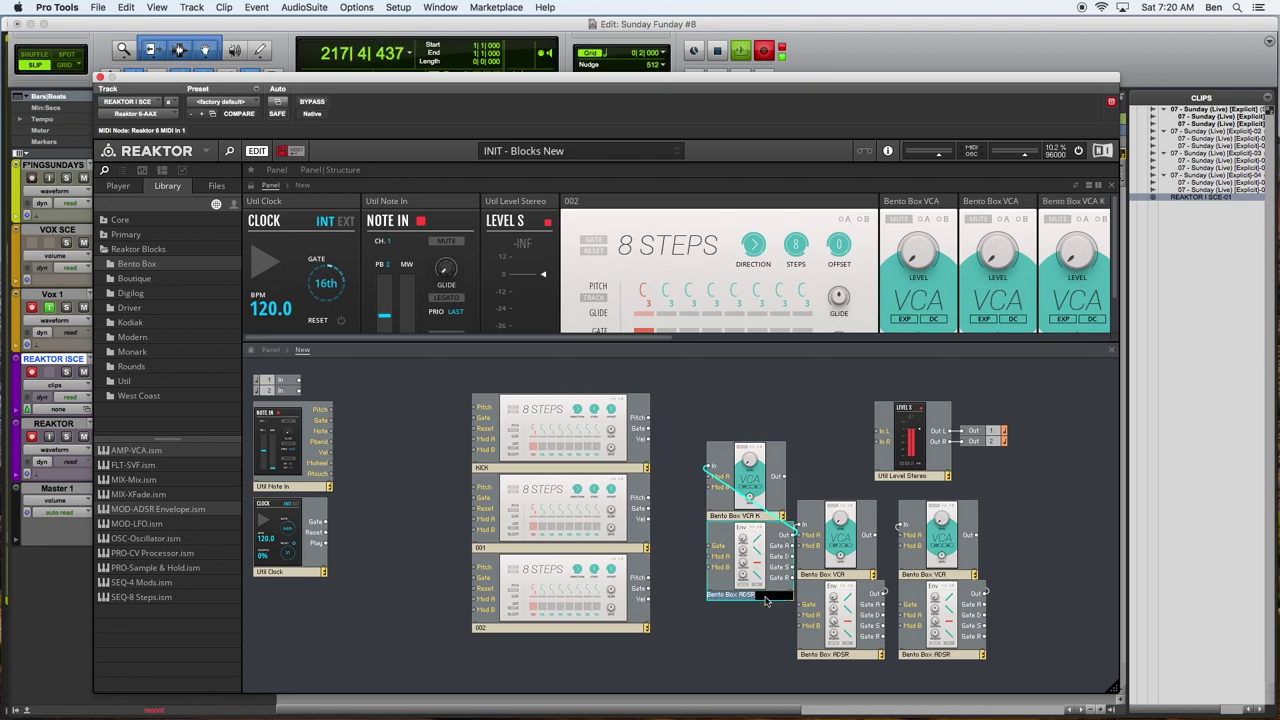
{"action": "type", "text": "K"}
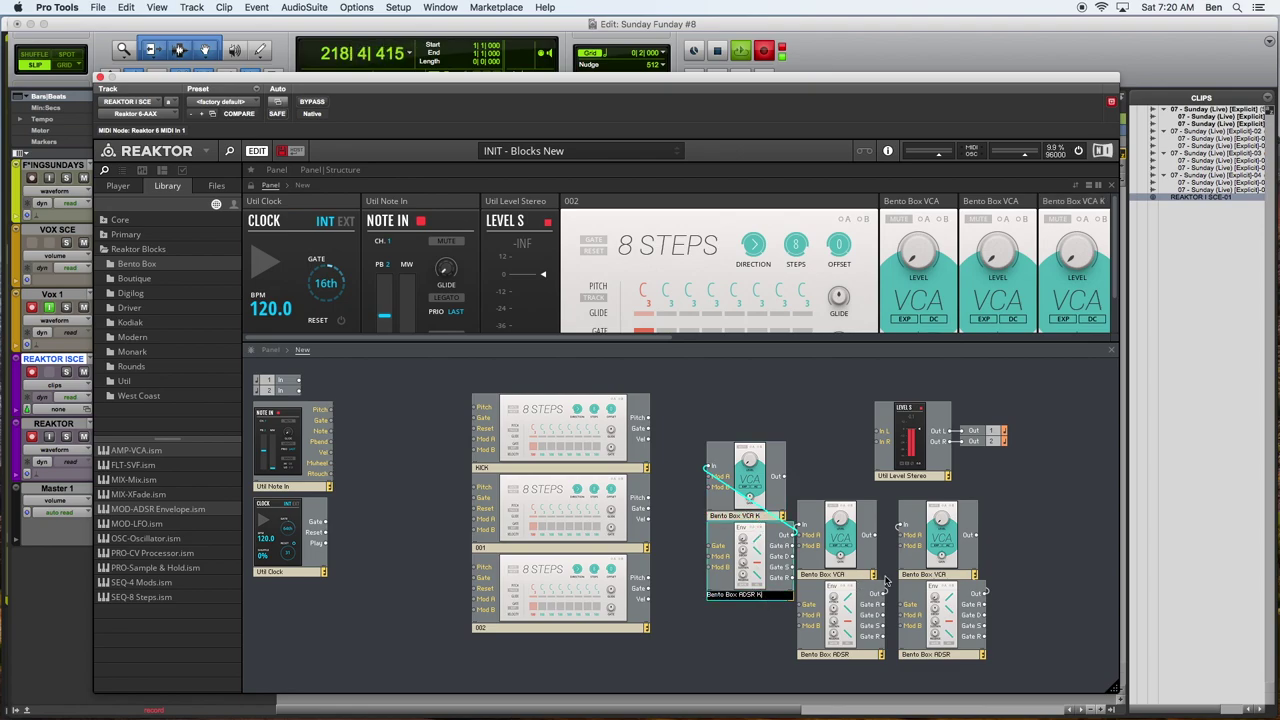
Rename the second VCA and its ADSR envelope both as 001
{"action": "left_click", "coordinate": [848, 574]}
{"action": "left_click", "coordinate": [850, 576]}
{"action": "left_click", "coordinate": [854, 575]}
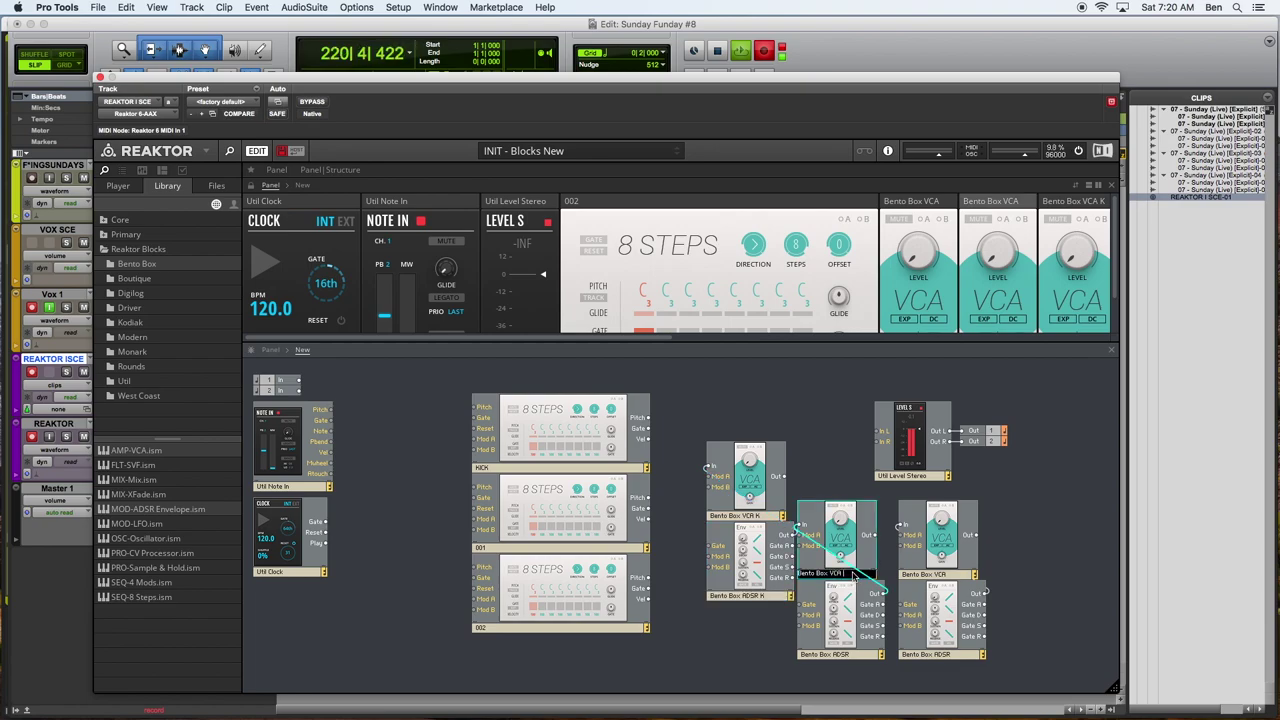
{"action": "type", "text": "K"}
{"action": "key", "text": "Return"}
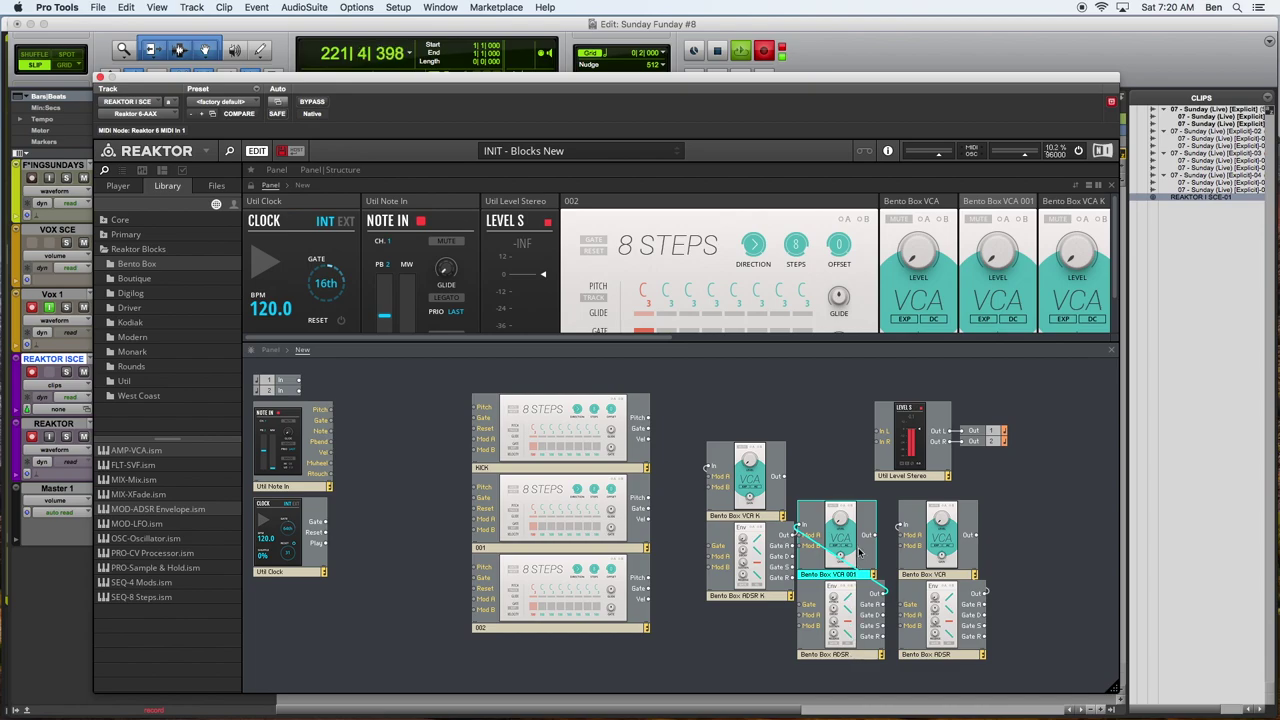
{"action": "left_click", "coordinate": [848, 575]}
{"action": "type", "text": "001"}
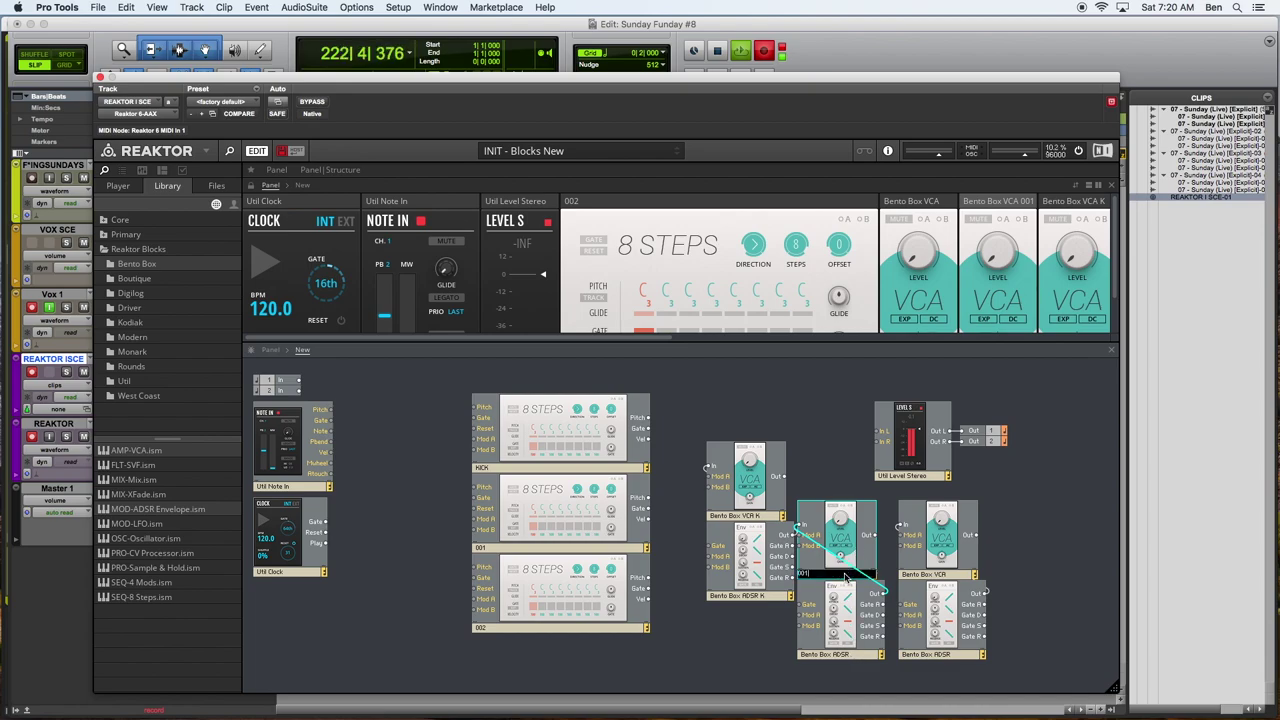
{"action": "left_click", "coordinate": [820, 657]}
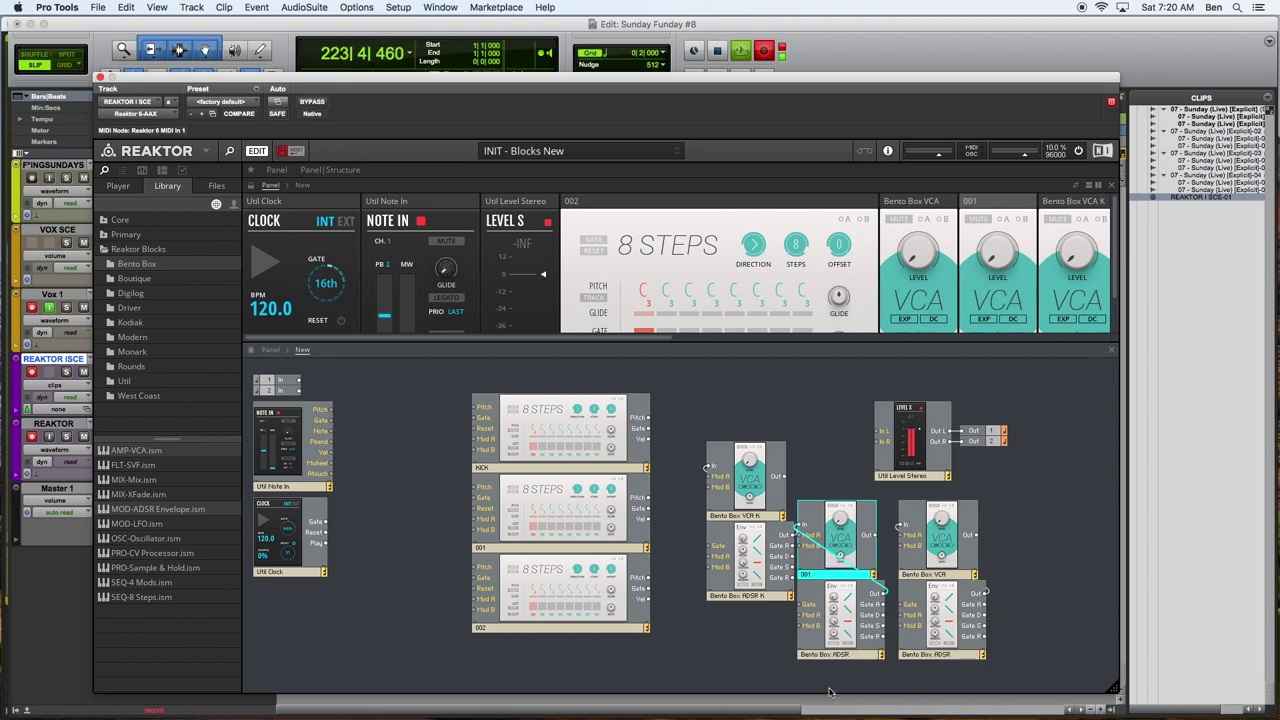
{"action": "left_click", "coordinate": [832, 655]}
{"action": "type", "text": "001"}
{"action": "key", "text": "Return"}
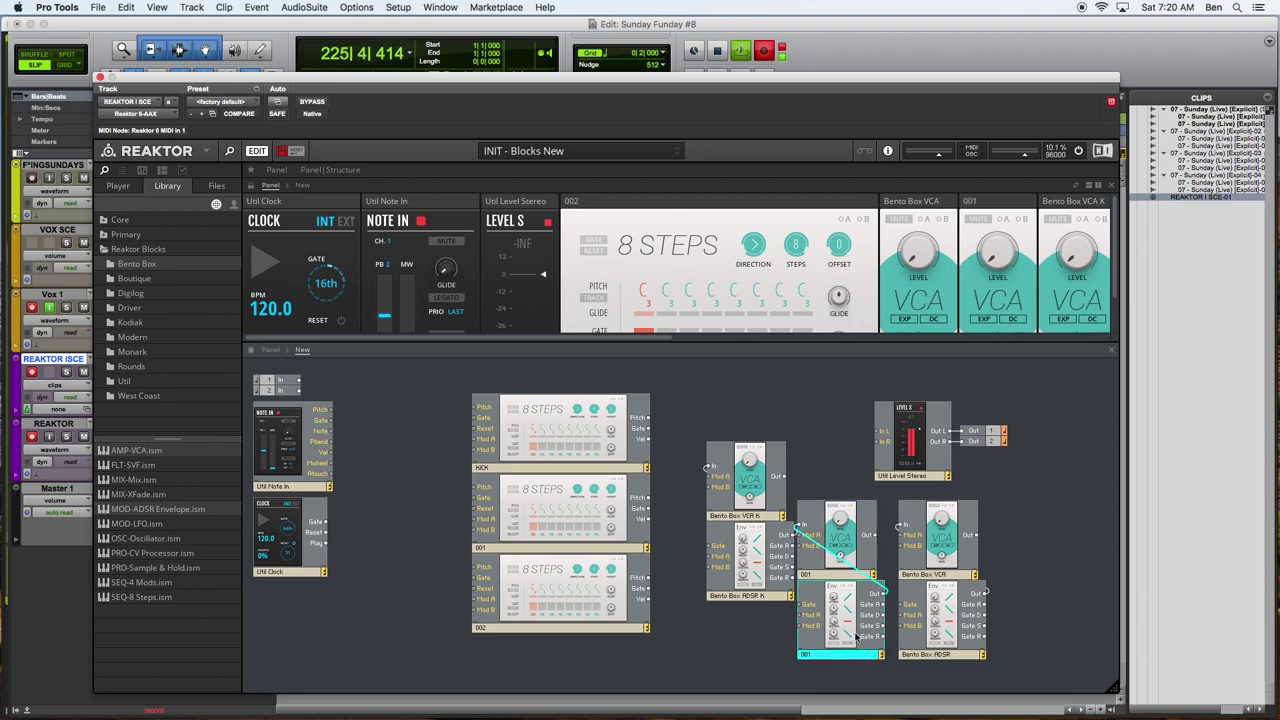
Rename the third VCA and its ADSR envelope both as 002
{"action": "double_click", "coordinate": [940, 573]}
{"action": "type", "text": "002"}
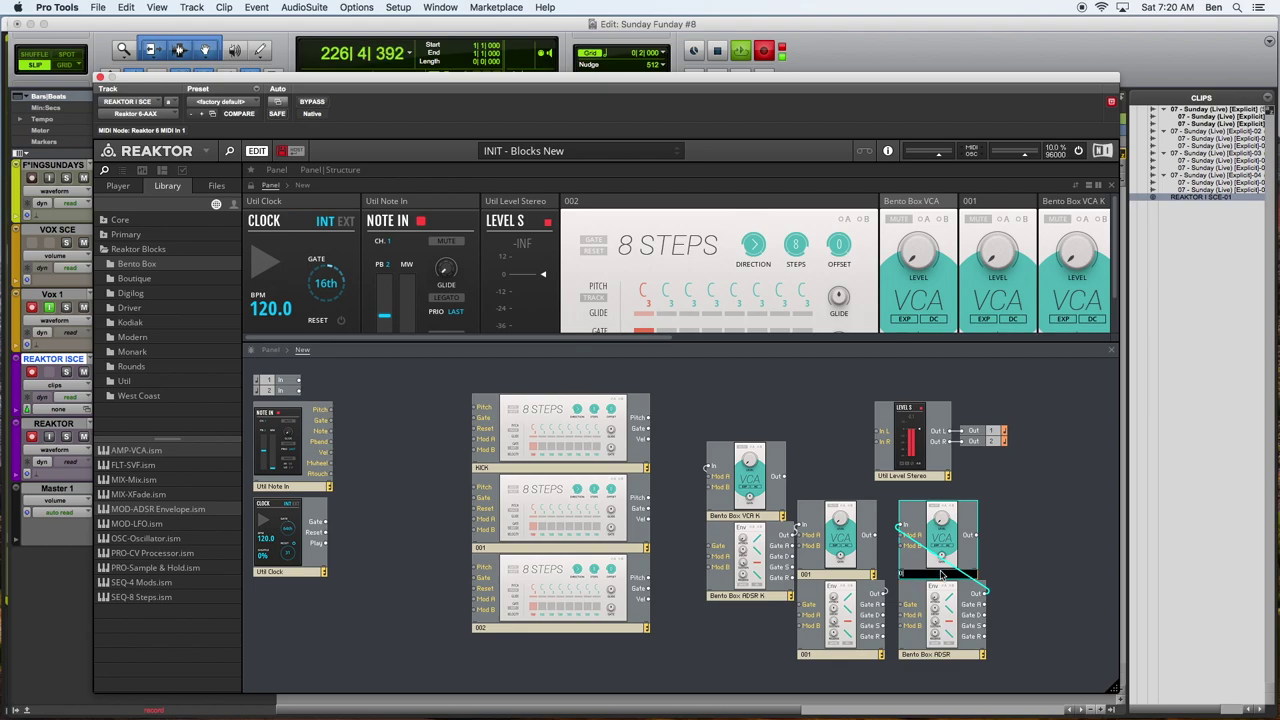
{"action": "double_click", "coordinate": [927, 655]}
{"action": "double_click", "coordinate": [929, 656]}
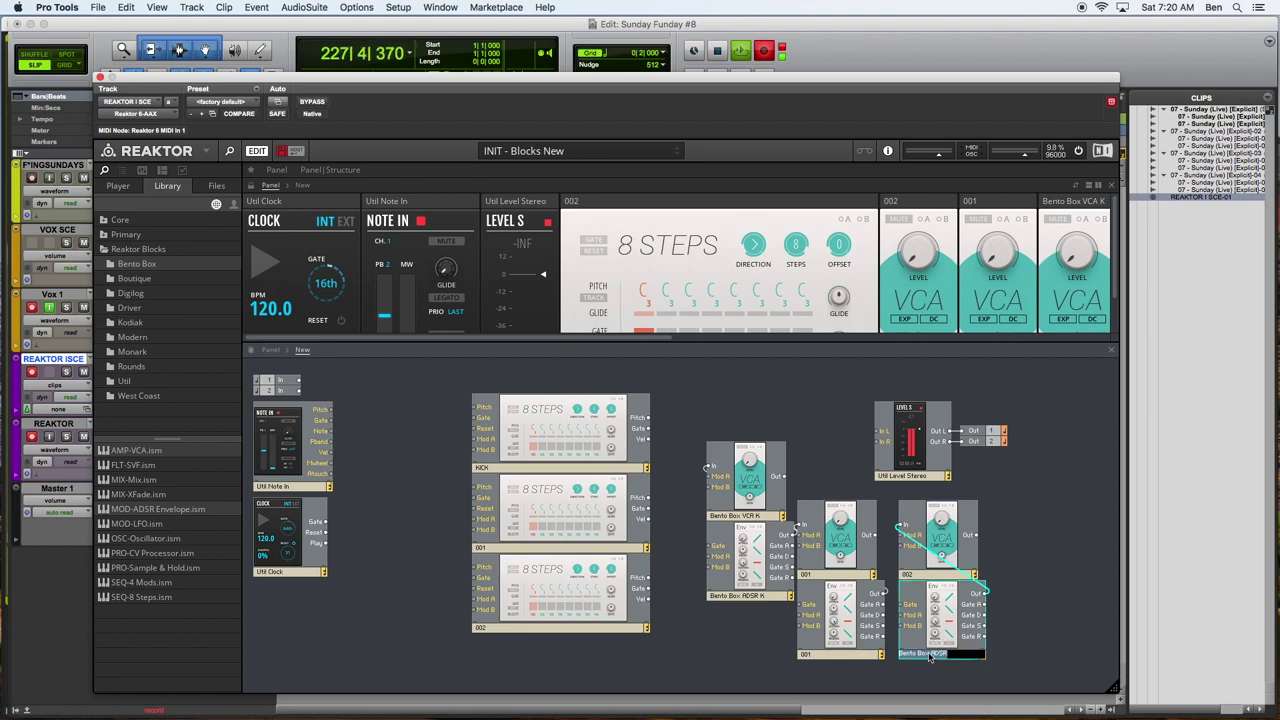
{"action": "type", "text": "002"}
{"action": "left_click", "coordinate": [748, 620]}
Rename the first VCA and its ADSR envelope both as KICK
{"action": "double_click", "coordinate": [748, 516]}
{"action": "key", "text": "BackSpace"}
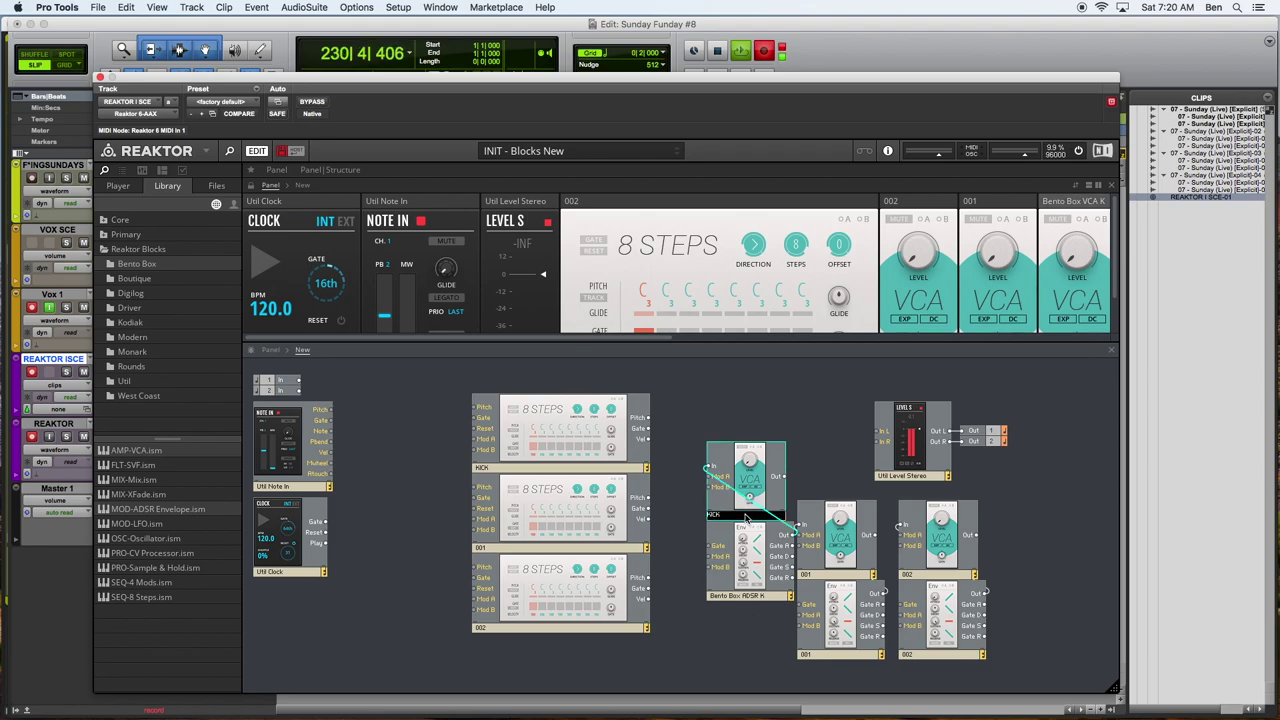
{"action": "type", "text": "KICK"}
{"action": "key", "text": "Return"}
{"action": "double_click", "coordinate": [755, 596]}
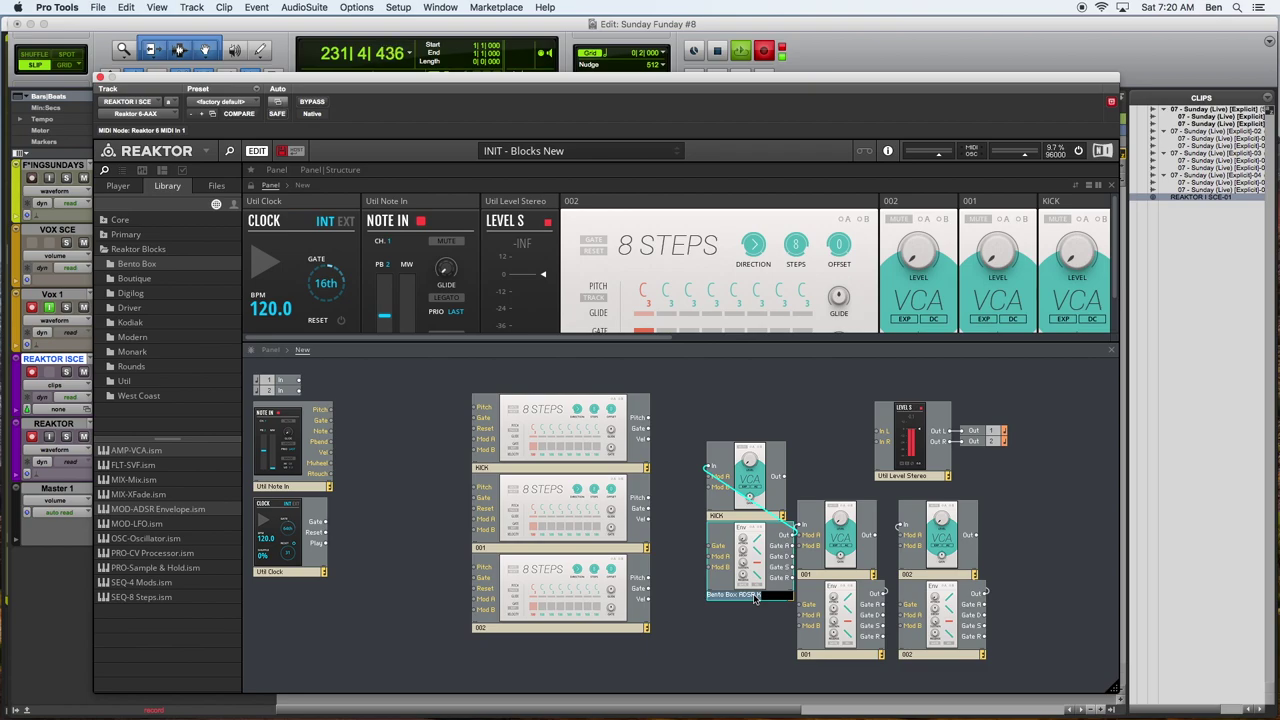
{"action": "key", "text": "BackSpace"}
{"action": "type", "text": "KICK"}
{"action": "key", "text": "Return"}
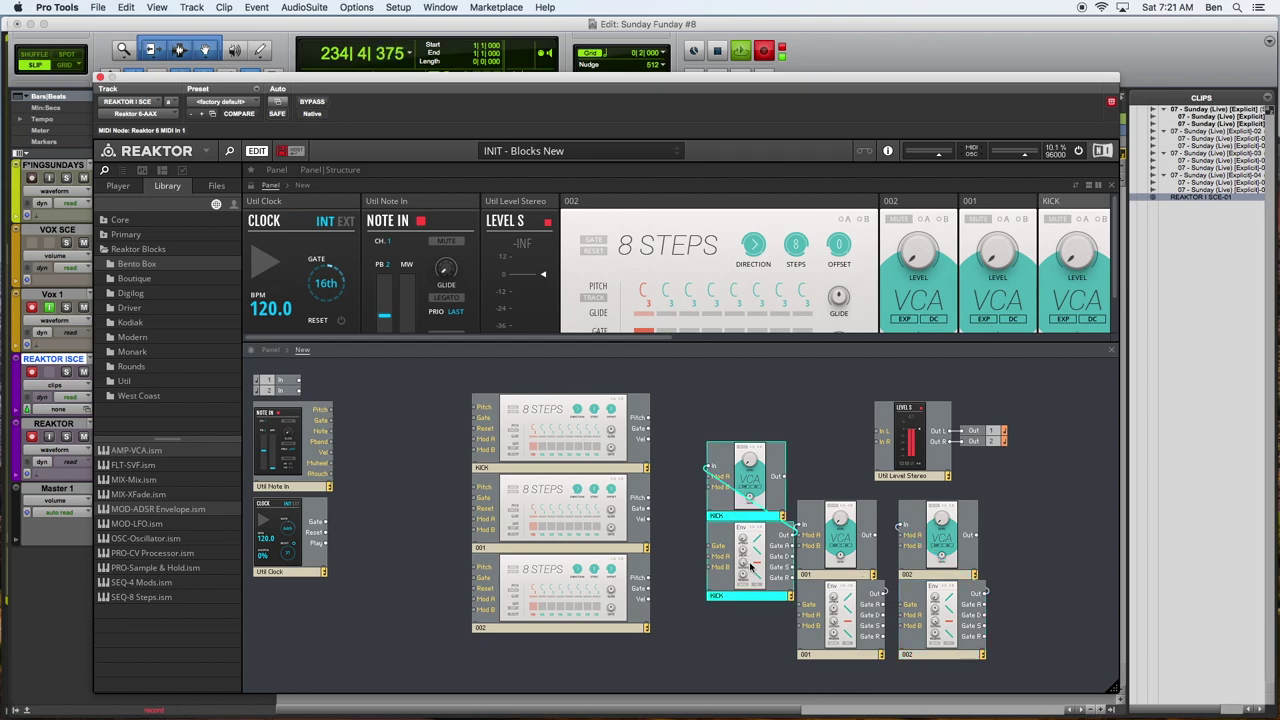
Move Level Stereo farther from the sequencers and stack the KICK, 001 and 002 VCA/ADSR pairs in one column before it
{"action": "left_click_drag", "start_coordinate": [748, 490], "coordinate": [752, 418]}
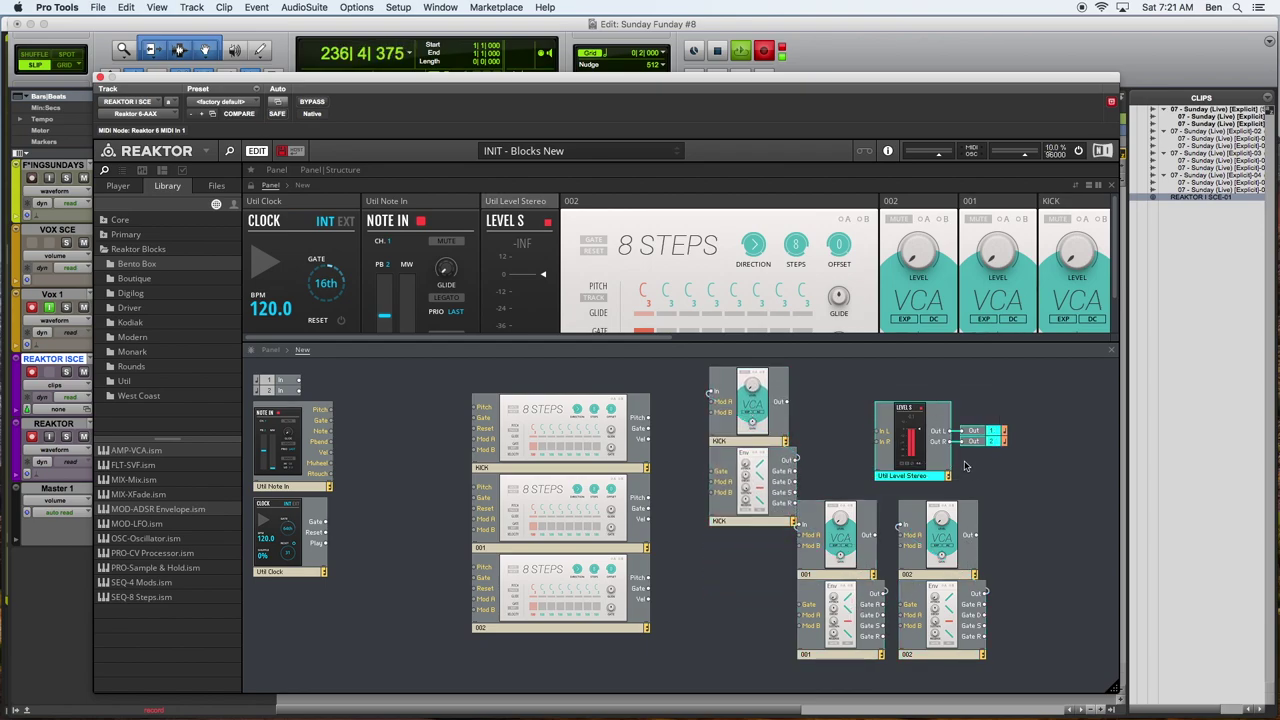
{"action": "left_click_drag", "start_coordinate": [921, 412], "coordinate": [1120, 453]}
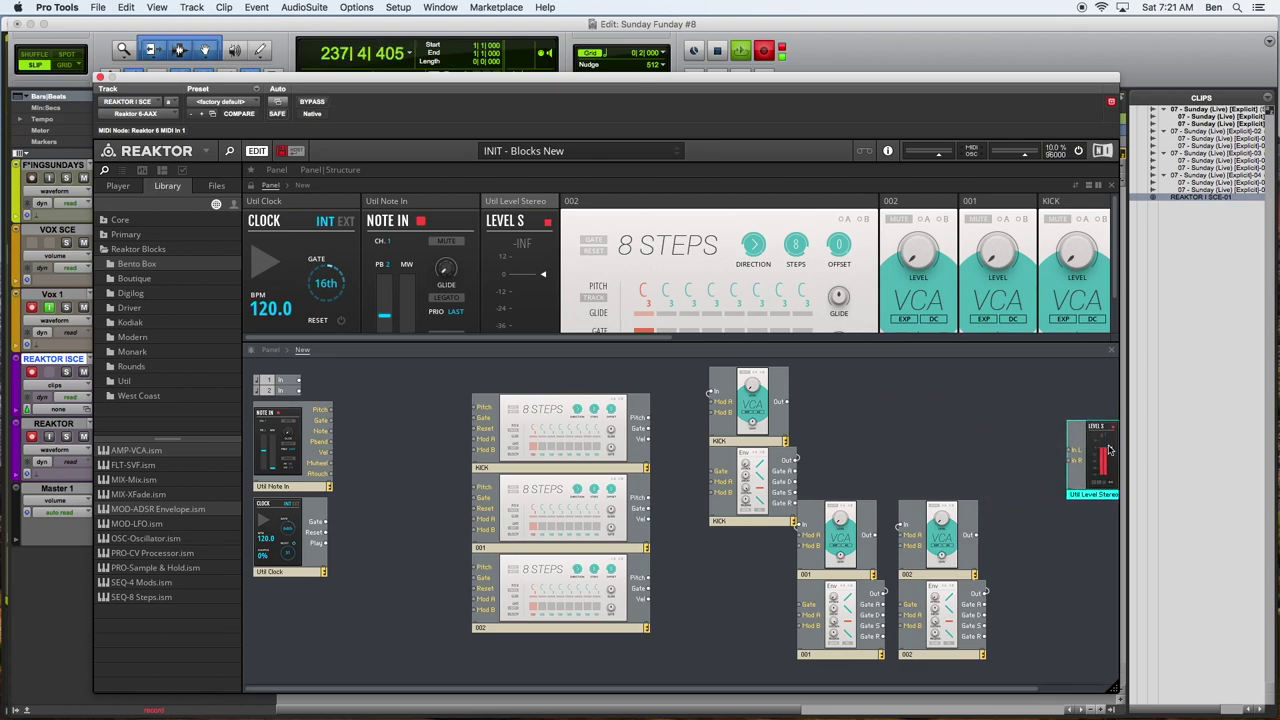
{"action": "left_click_drag", "start_coordinate": [941, 535], "coordinate": [966, 626]}
{"action": "left_click", "coordinate": [845, 630]}
{"action": "left_click_drag", "start_coordinate": [840, 512], "coordinate": [968, 447]}
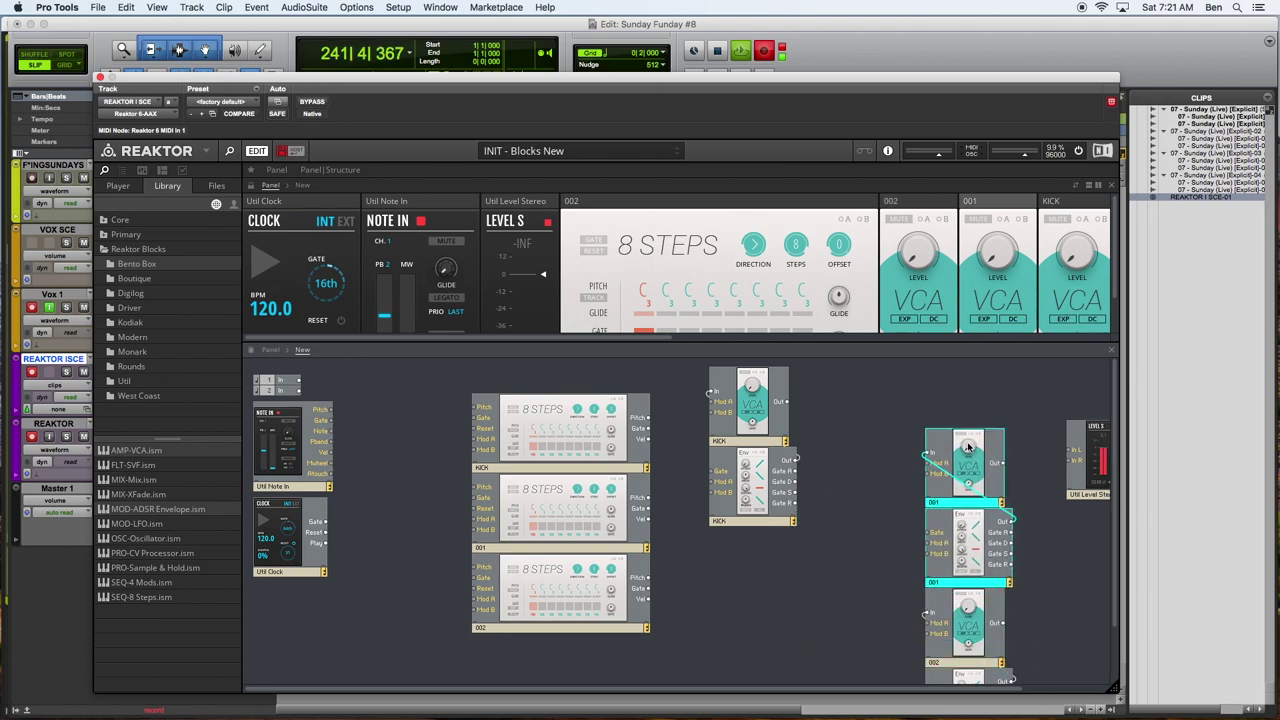
{"action": "left_click_drag", "start_coordinate": [753, 410], "coordinate": [950, 340]}
{"action": "scroll", "coordinate": [819, 562], "scroll_direction": "down", "scroll_amount": 2}
{"action": "double_click", "coordinate": [959, 608]}
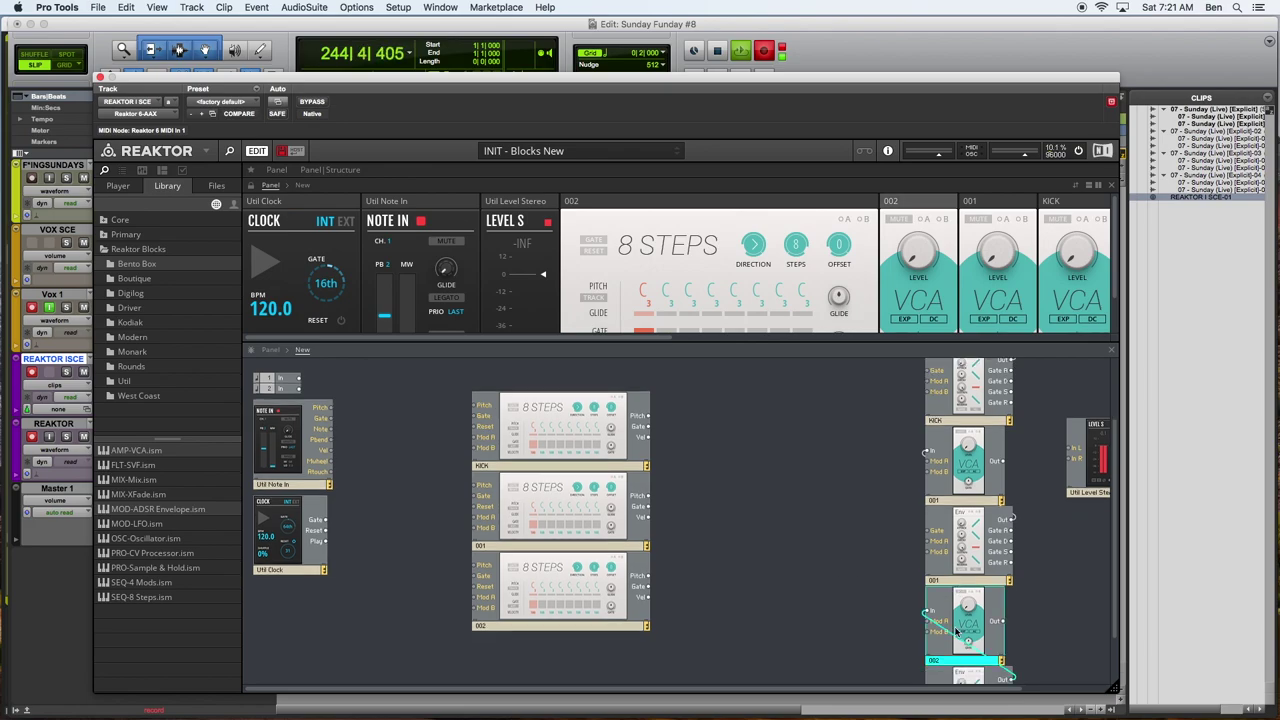
{"action": "left_click", "coordinate": [304, 349]}
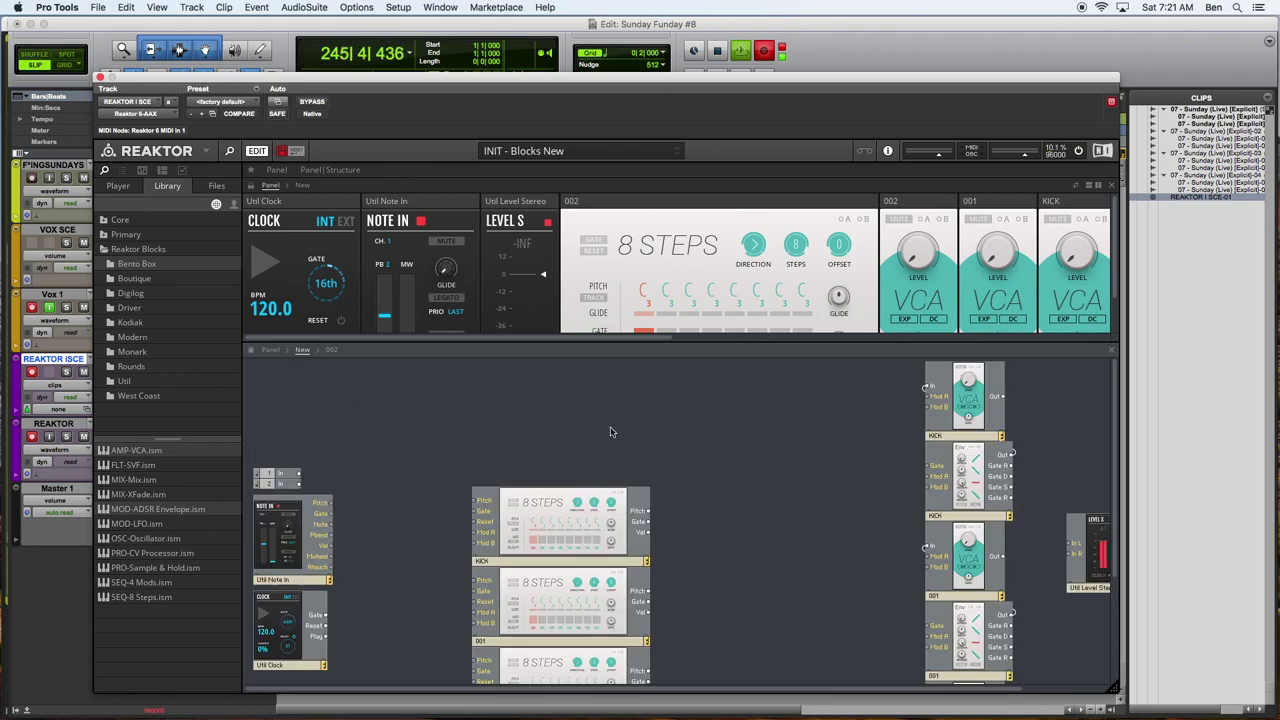
{"action": "scroll", "coordinate": [678, 531], "scroll_direction": "right", "scroll_amount": 3}
{"action": "scroll", "coordinate": [678, 531], "scroll_direction": "down", "scroll_amount": 2}
{"action": "scroll", "coordinate": [678, 531], "scroll_direction": "right", "scroll_amount": 1}
{"action": "scroll", "coordinate": [678, 531], "scroll_direction": "up", "scroll_amount": 4}
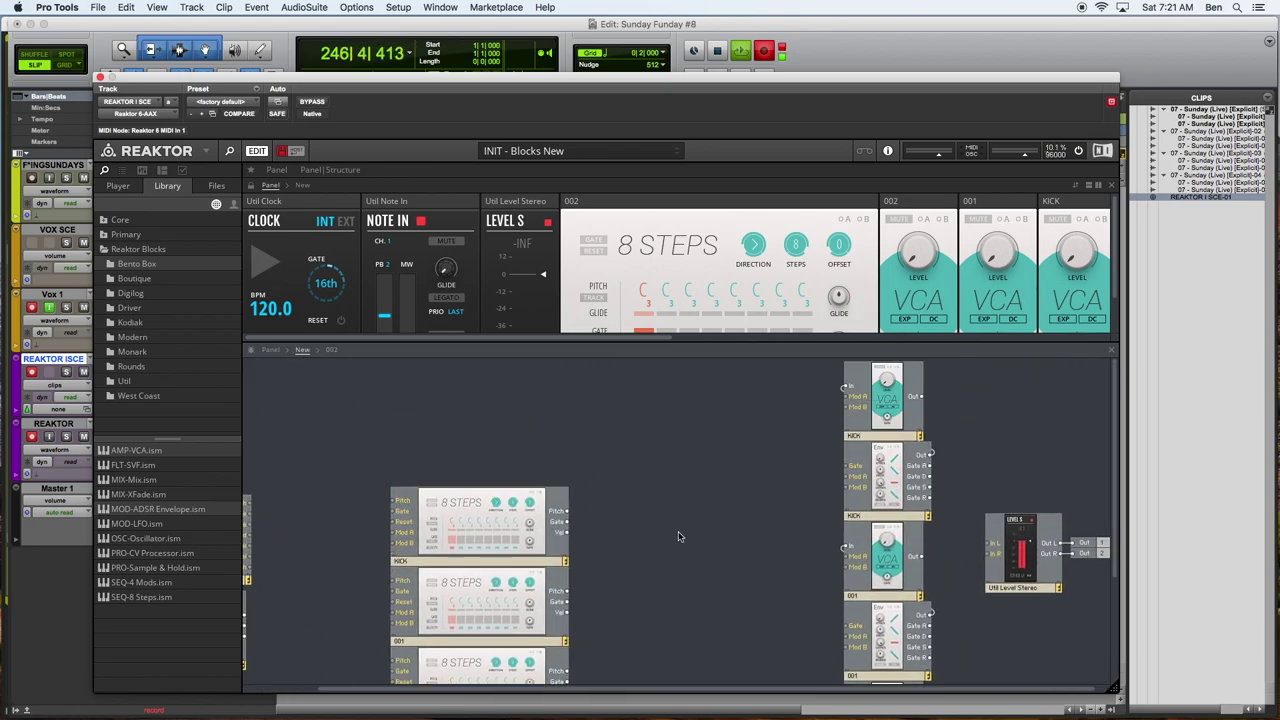
{"action": "left_click_drag", "start_coordinate": [762, 418], "coordinate": [1090, 700]}
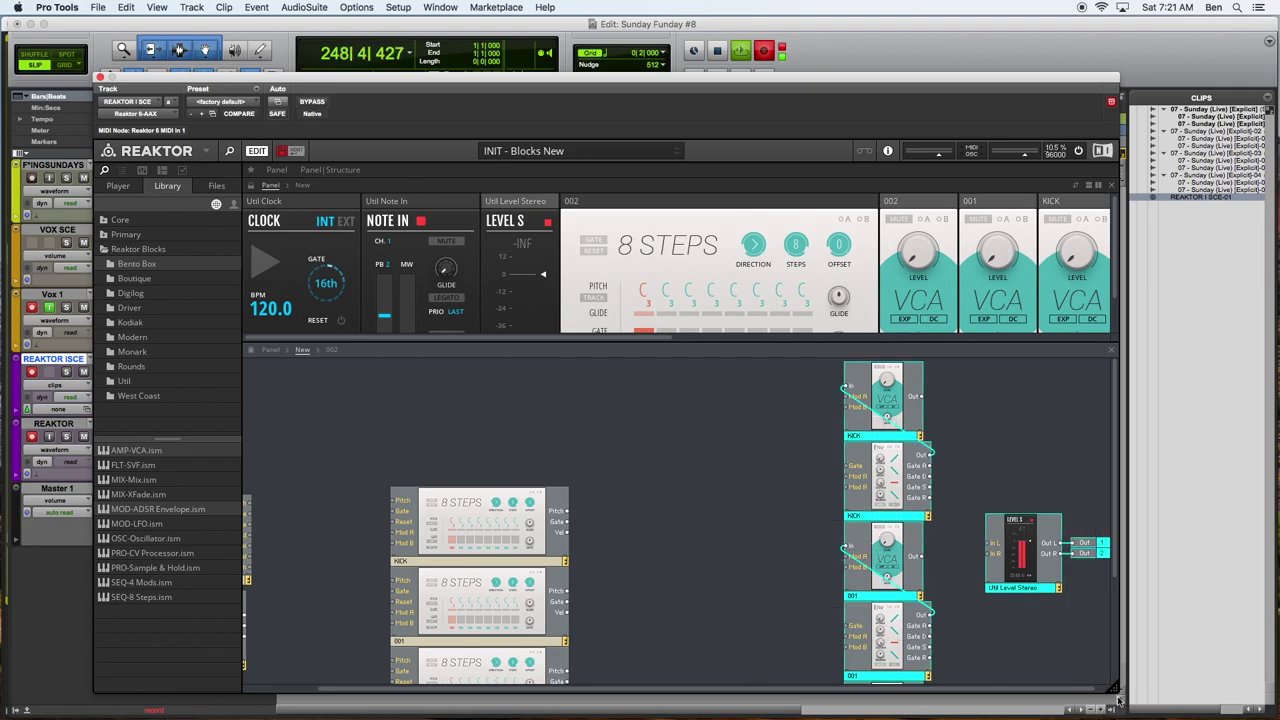
{"action": "scroll", "coordinate": [857, 468], "scroll_direction": "down", "scroll_amount": 5}
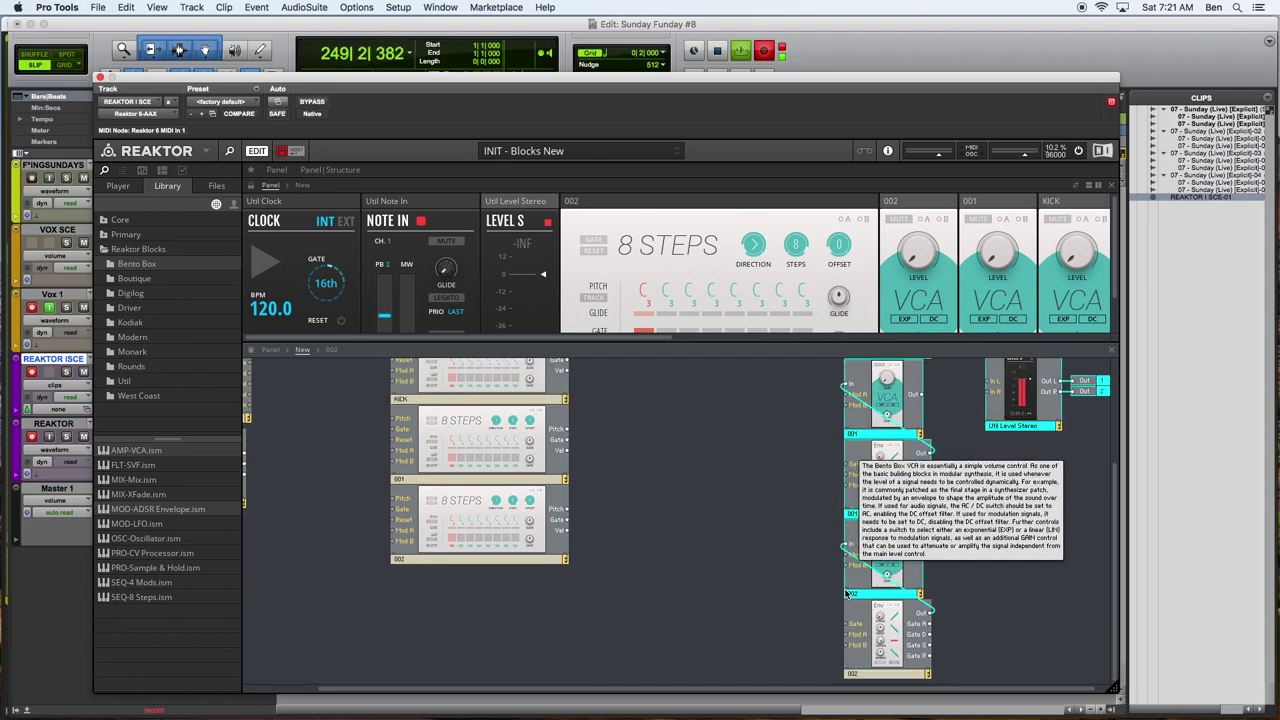
{"action": "left_click", "coordinate": [816, 636]}
{"action": "scroll", "coordinate": [794, 520], "scroll_direction": "up", "scroll_amount": 5}
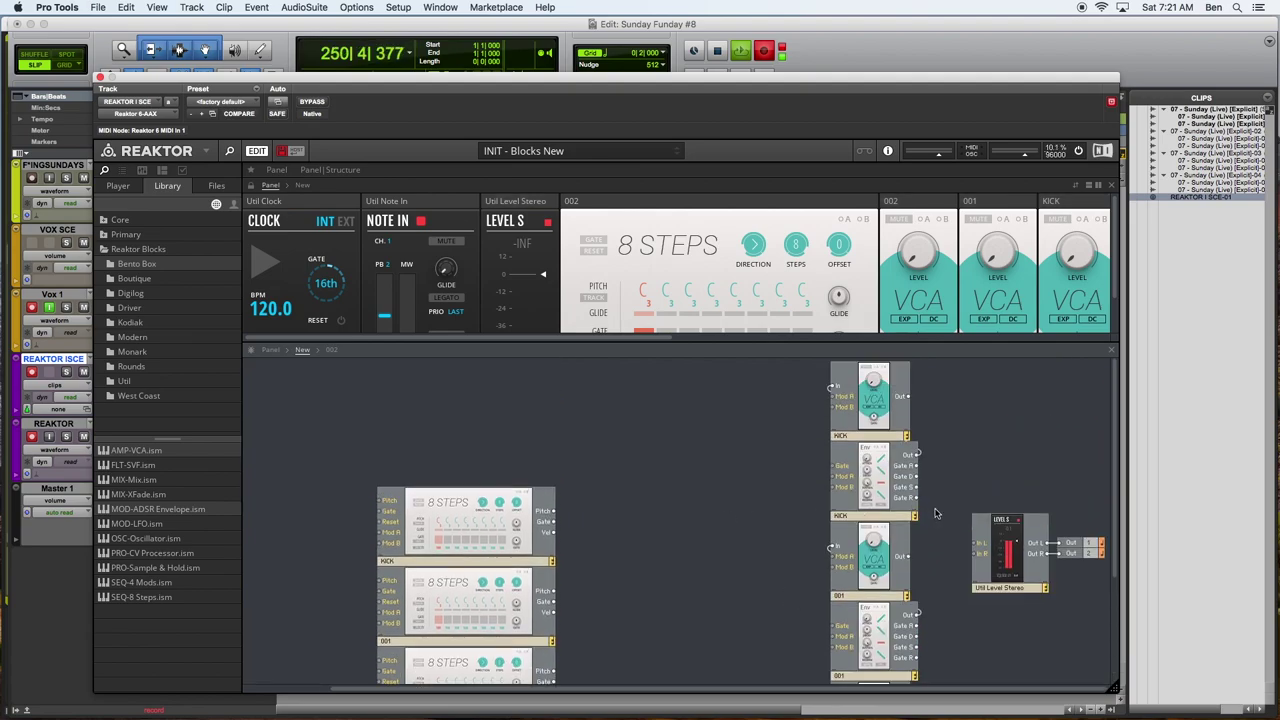
Move Level Stereo together with its two outputs farther away from the column of VCA/ADSR pairs
{"action": "left_click_drag", "start_coordinate": [966, 476], "coordinate": [1064, 568]}
{"action": "scroll", "coordinate": [951, 576], "scroll_direction": "right", "scroll_amount": 2}
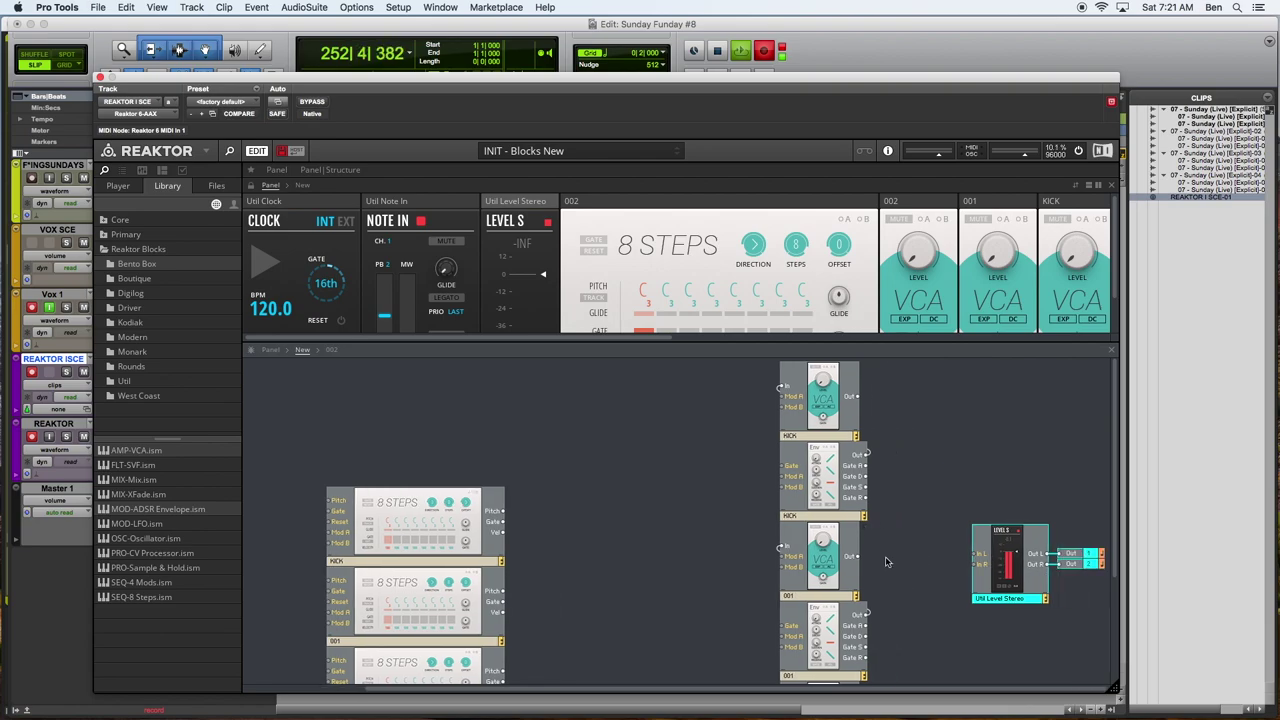
{"action": "left_click_drag", "start_coordinate": [1018, 562], "coordinate": [1056, 562]}
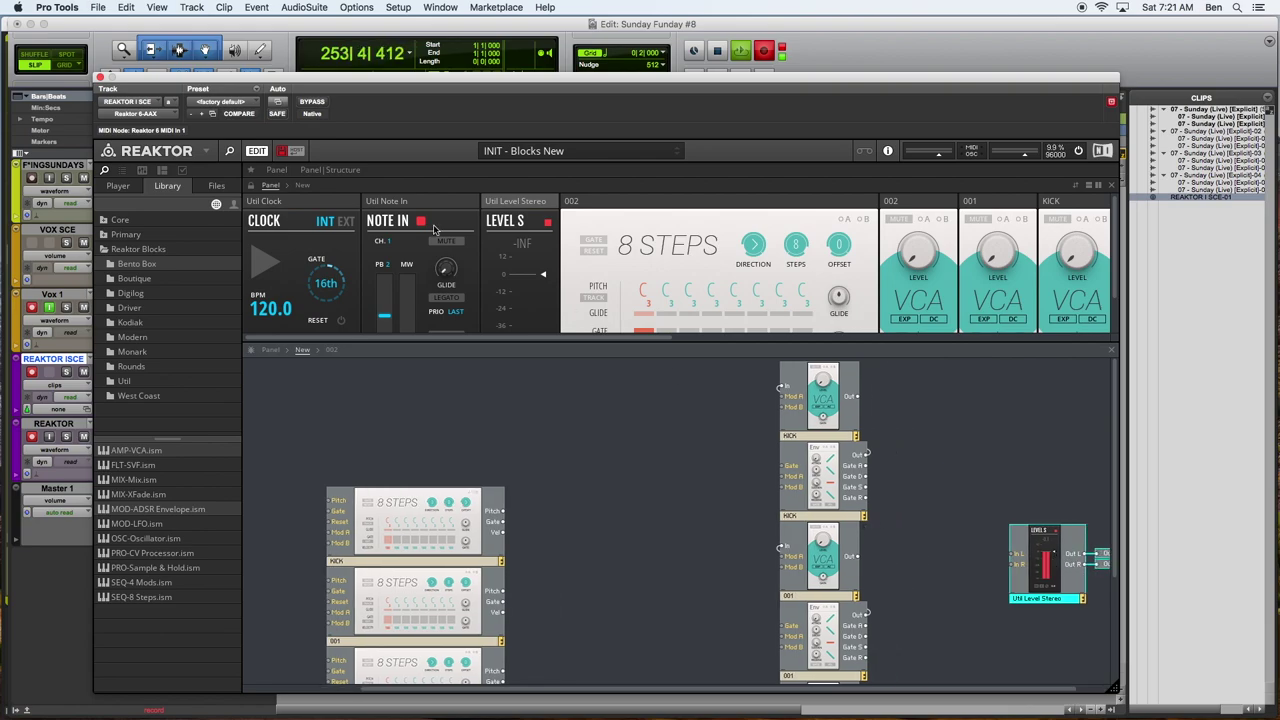
{"action": "left_click", "coordinate": [347, 430]}
Add EFX-Rounds Reverb from the Rounds library before Level Stereo and wire its stereo outputs to Level Stereo's In L and In R
{"action": "left_click", "coordinate": [165, 538]}
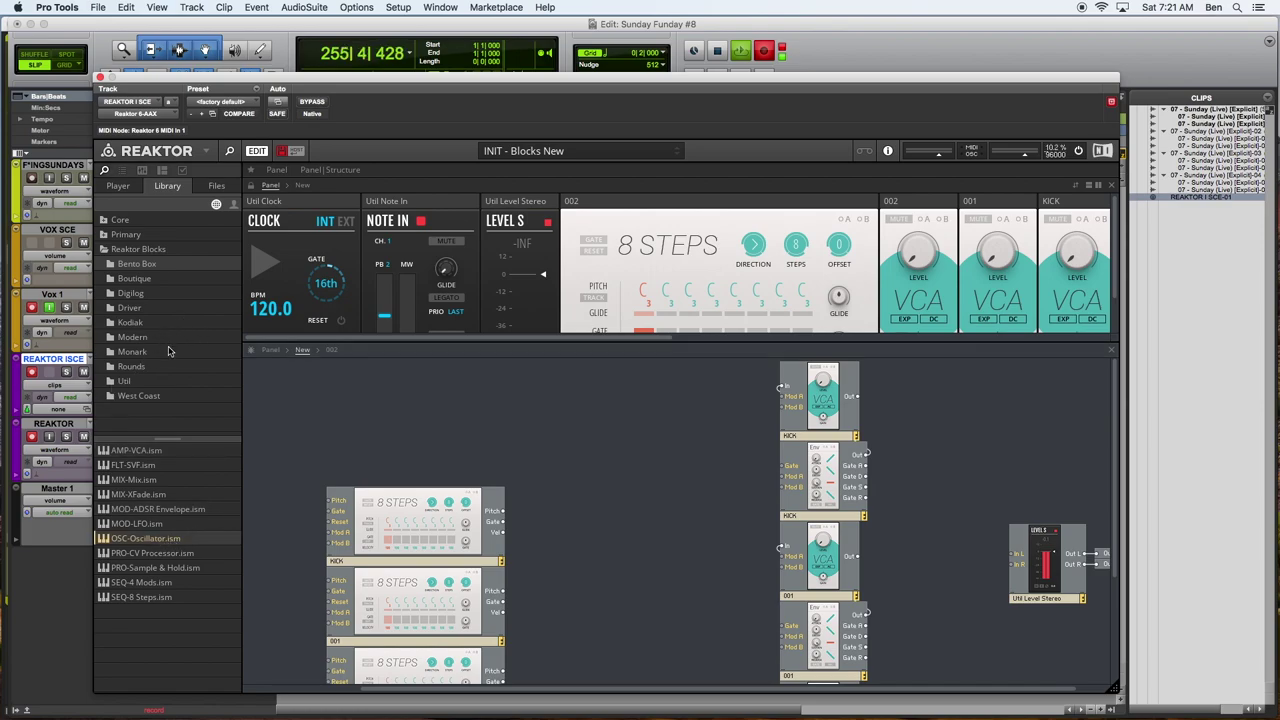
{"action": "left_click", "coordinate": [144, 369]}
{"action": "left_click", "coordinate": [152, 467]}
{"action": "left_click", "coordinate": [173, 477]}
{"action": "left_click", "coordinate": [155, 455]}
{"action": "left_click", "coordinate": [168, 466]}
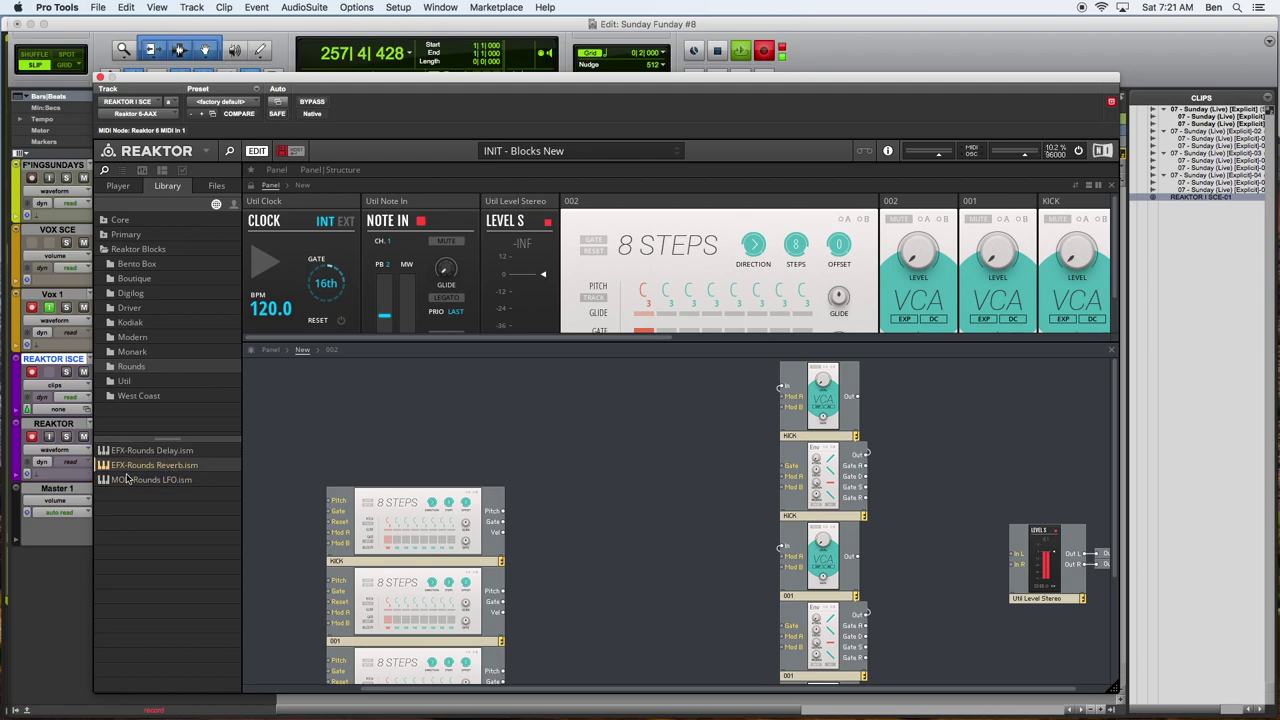
{"action": "scroll", "coordinate": [723, 466], "scroll_direction": "right", "scroll_amount": 2}
{"action": "left_click_drag", "start_coordinate": [124, 467], "coordinate": [922, 570]}
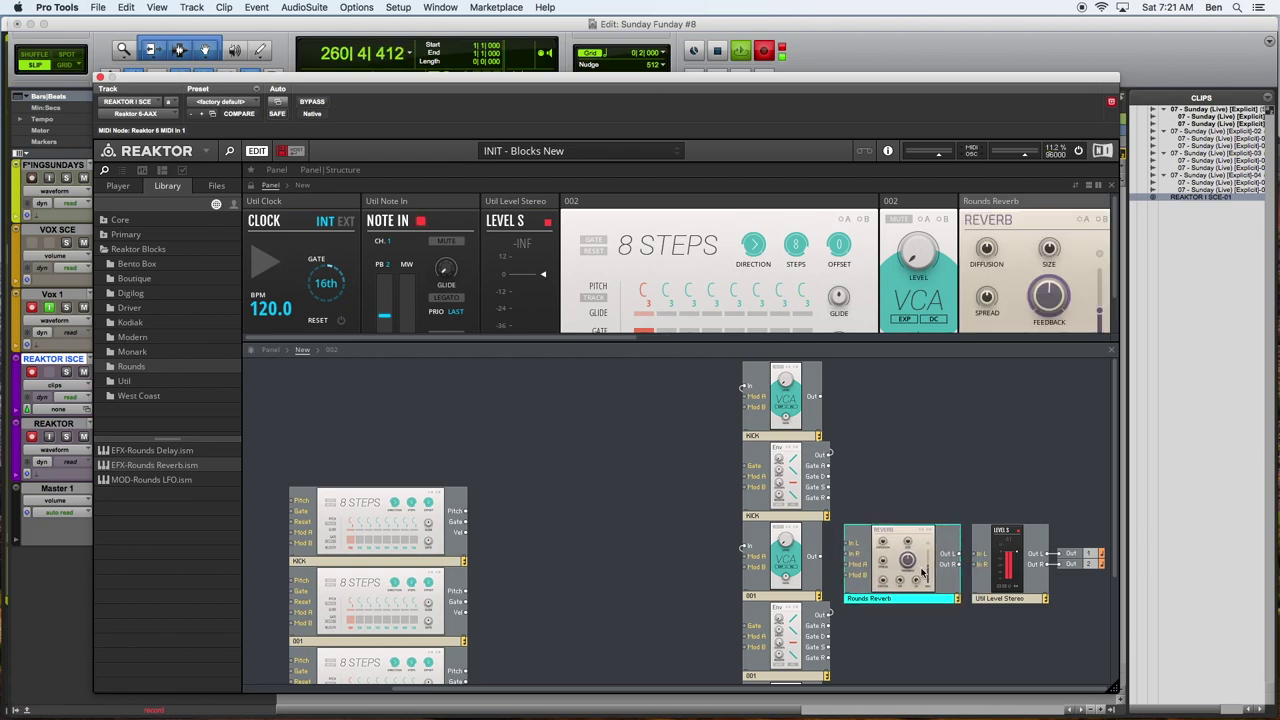
{"action": "mouse_move", "coordinate": [958, 555]}
{"action": "left_mouse_down"}
{"action": "mouse_move", "coordinate": [980, 554]}
{"action": "mouse_move", "coordinate": [978, 567]}
{"action": "left_mouse_up"}
Move Rounds Reverb and Level Stereo with its outputs away from the VCAs to free space for another block
{"action": "left_click_drag", "start_coordinate": [914, 502], "coordinate": [1085, 592]}
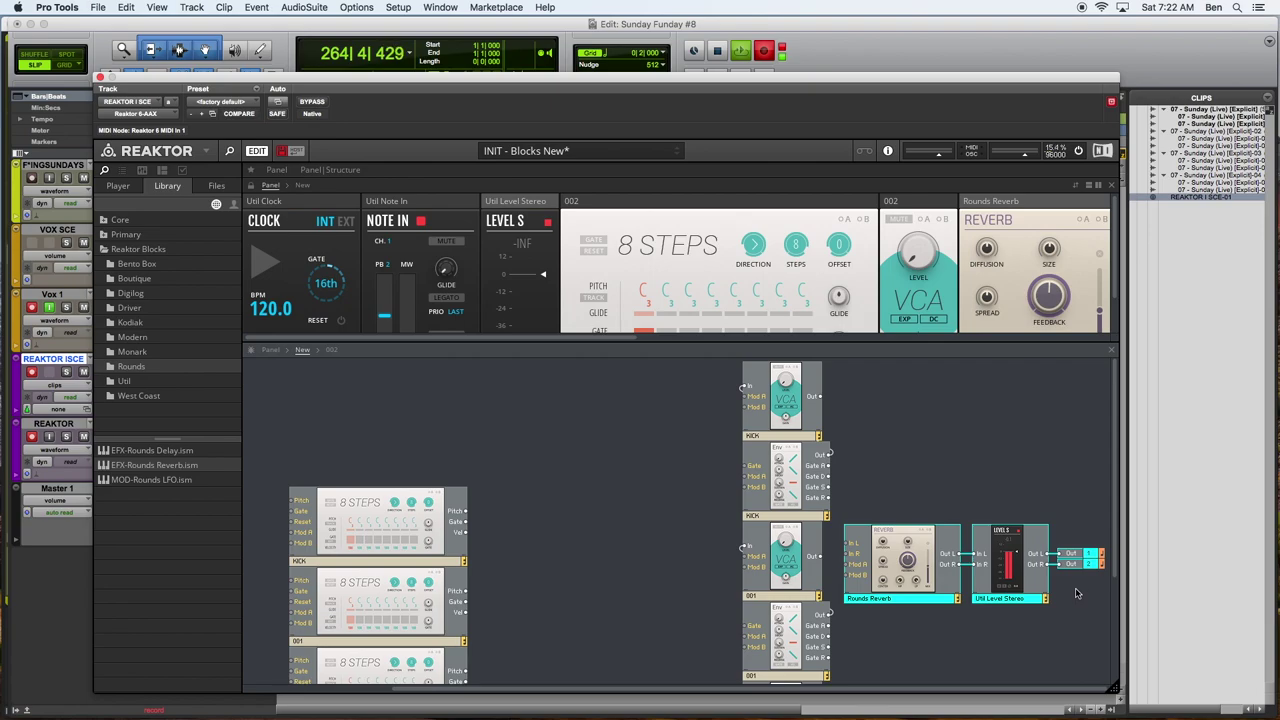
{"action": "left_click_drag", "start_coordinate": [880, 560], "coordinate": [1013, 561]}
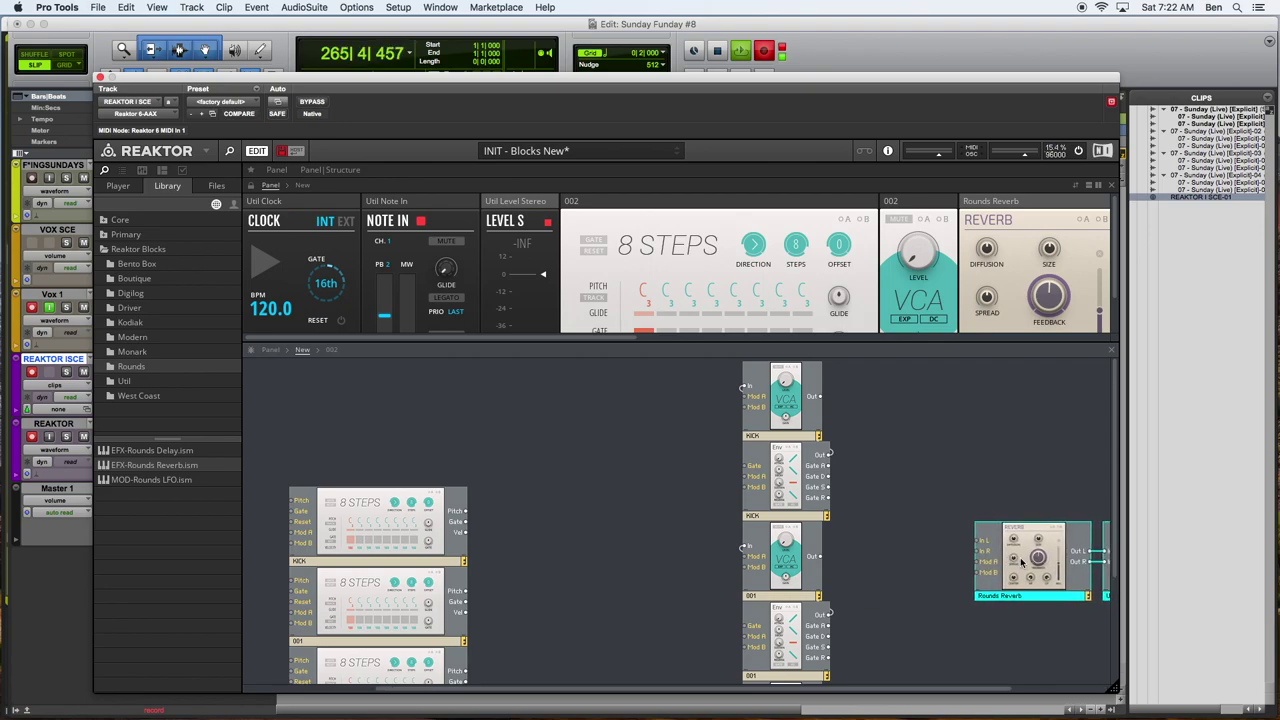
{"action": "scroll", "coordinate": [1012, 280], "scroll_direction": "right", "scroll_amount": 3}
{"action": "scroll", "coordinate": [875, 277], "scroll_direction": "left", "scroll_amount": 3}
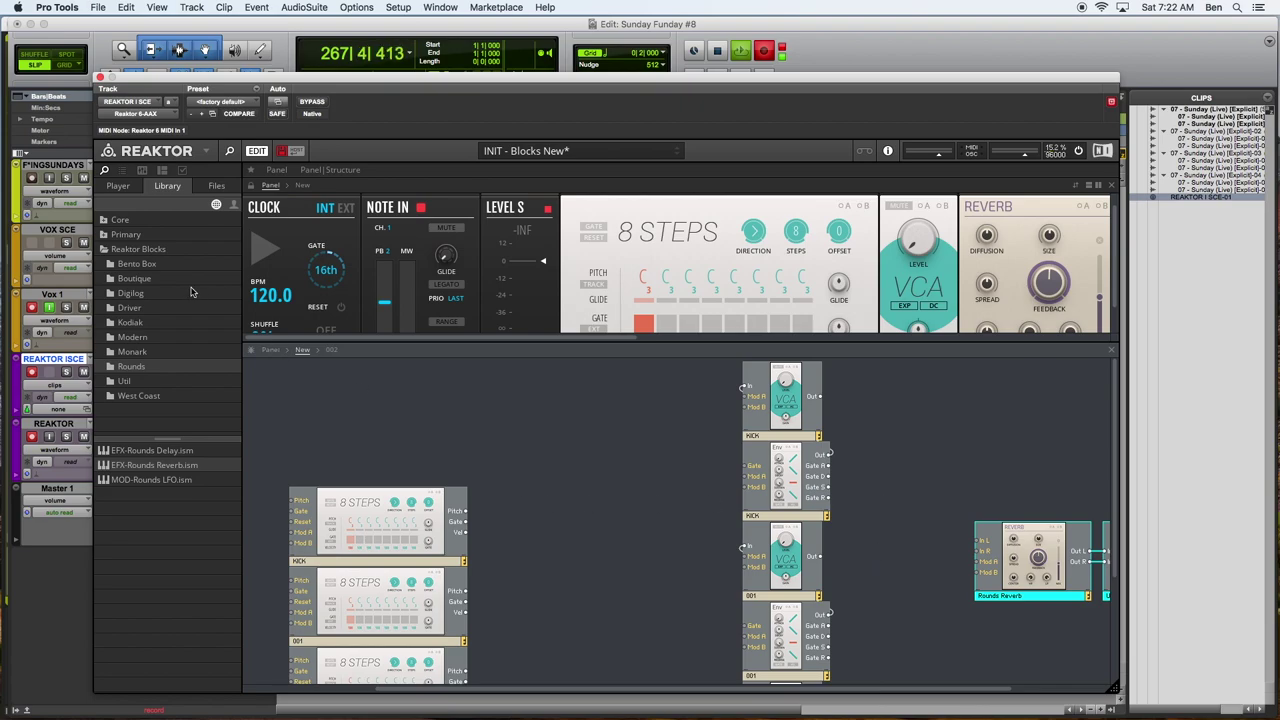
Find MIX-Mix 4 in the Util library and place it between the VCA/ADSR column and Rounds Reverb
{"action": "left_click", "coordinate": [118, 268]}
{"action": "left_click", "coordinate": [127, 279]}
{"action": "left_click", "coordinate": [140, 295]}
{"action": "left_click", "coordinate": [132, 322]}
{"action": "left_click", "coordinate": [137, 265]}
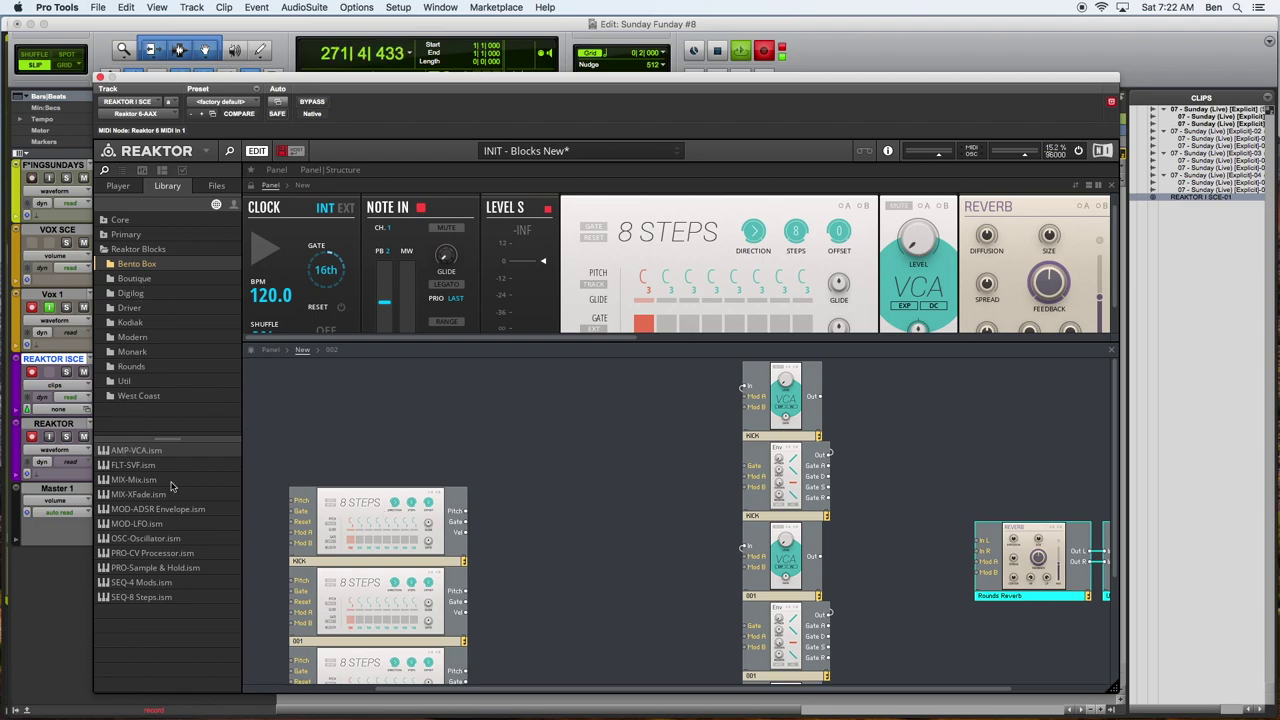
{"action": "left_click", "coordinate": [121, 383]}
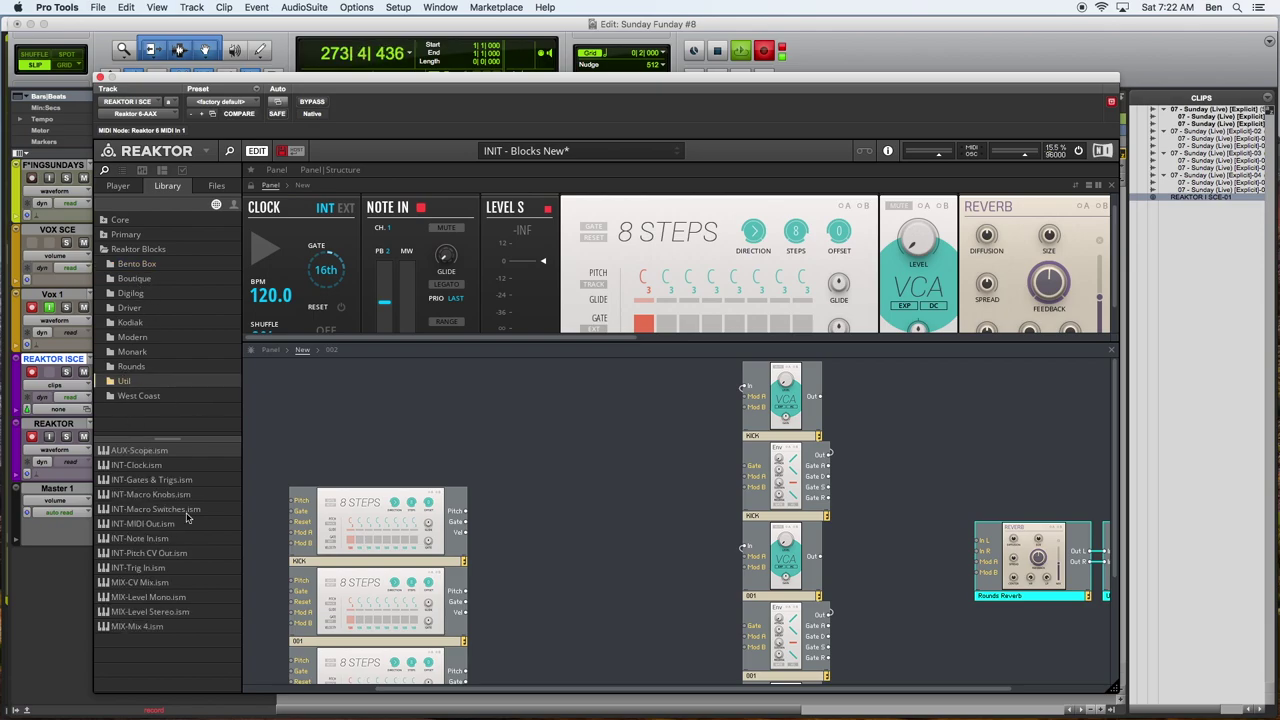
{"action": "left_click", "coordinate": [144, 611]}
{"action": "left_click", "coordinate": [156, 624]}
{"action": "left_click_drag", "start_coordinate": [140, 628], "coordinate": [868, 494]}
{"action": "scroll", "coordinate": [978, 454], "scroll_direction": "right", "scroll_amount": 3}
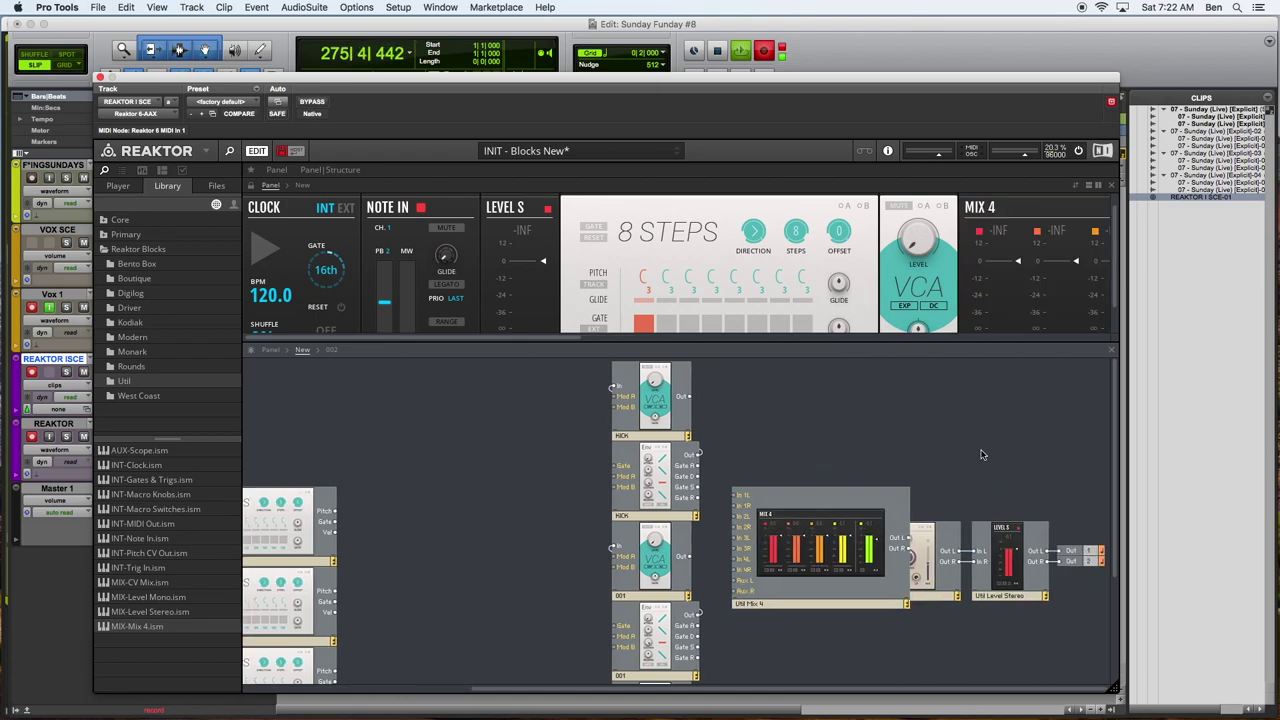
Space Mix 4, Rounds Reverb and Level Stereo apart and wire Mix 4's Out L and Out R to the reverb's In L and In R
{"action": "mouse_move", "coordinate": [938, 453]}
{"action": "left_mouse_down"}
{"action": "mouse_move", "coordinate": [1074, 600]}
{"action": "mouse_move", "coordinate": [998, 573]}
{"action": "left_mouse_up"}
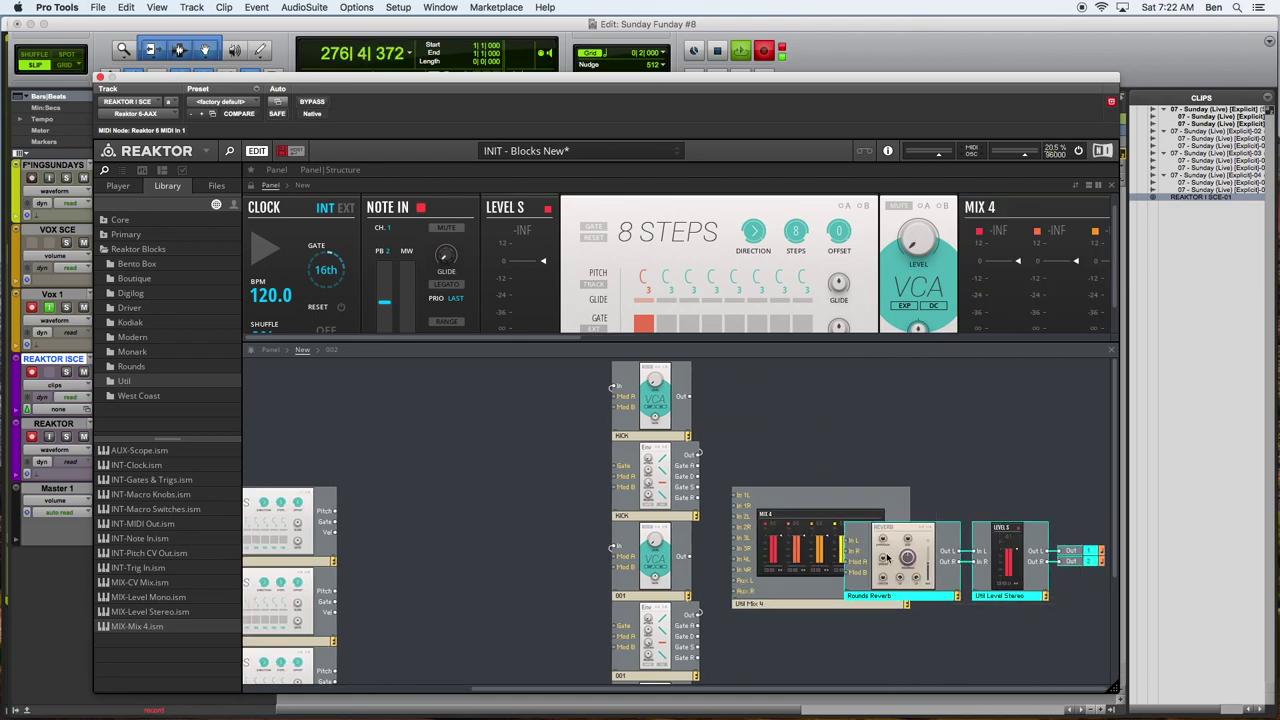
{"action": "left_click_drag", "start_coordinate": [886, 558], "coordinate": [1038, 555]}
{"action": "left_click_drag", "start_coordinate": [905, 538], "coordinate": [1001, 536]}
{"action": "left_click_drag", "start_coordinate": [910, 549], "coordinate": [1001, 546]}
{"action": "left_click_drag", "start_coordinate": [842, 530], "coordinate": [896, 530]}
Wire the KICK, 001 and 002 VCA outputs to both left and right inputs of Mix 4 channels 1, 2 and 3 respectively
{"action": "left_click", "coordinate": [802, 455]}
{"action": "mouse_move", "coordinate": [807, 492]}
{"action": "left_mouse_down"}
{"action": "mouse_move", "coordinate": [690, 396]}
{"action": "mouse_move", "coordinate": [810, 501]}
{"action": "left_mouse_up"}
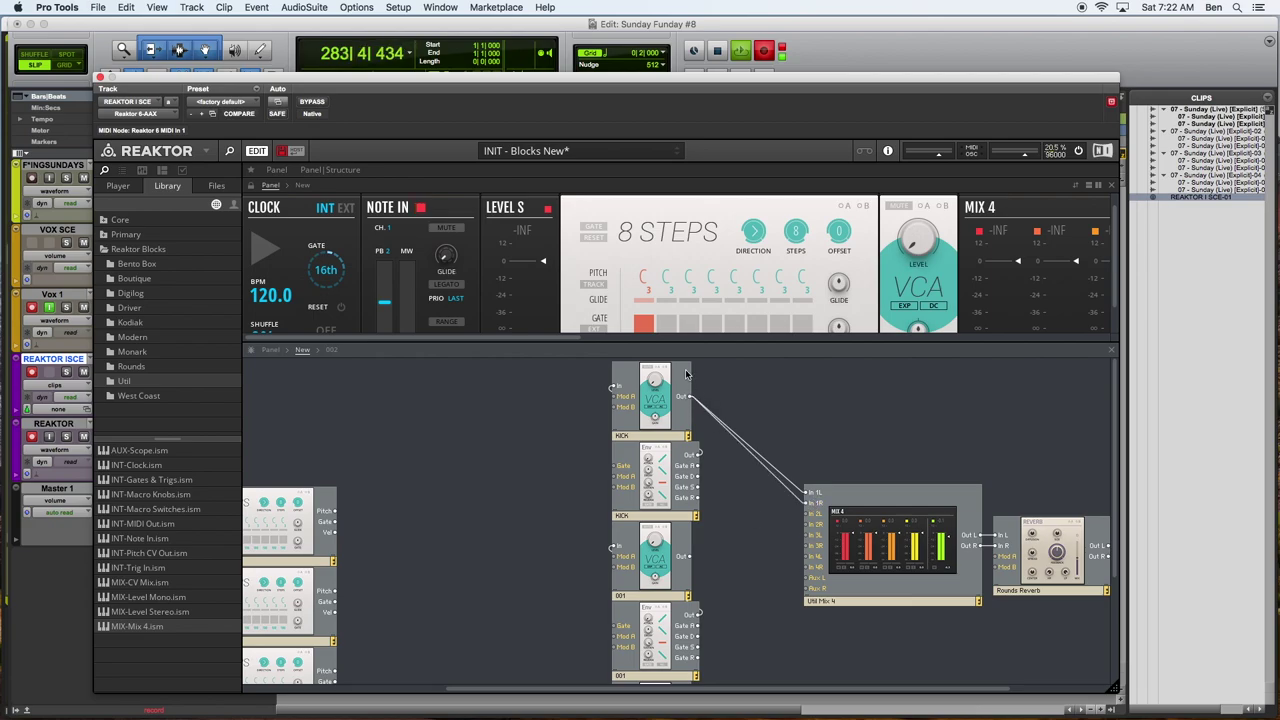
{"action": "left_click_drag", "start_coordinate": [692, 551], "coordinate": [810, 513]}
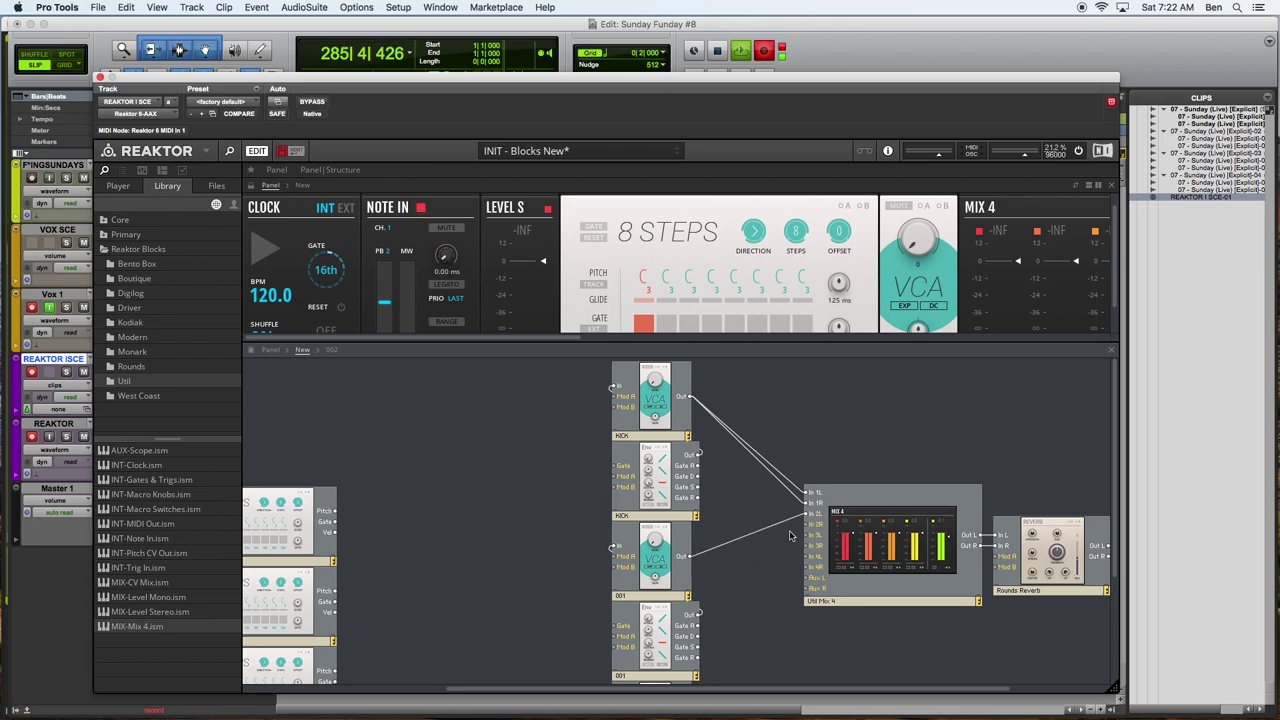
{"action": "left_click_drag", "start_coordinate": [692, 557], "coordinate": [808, 524]}
{"action": "scroll", "coordinate": [762, 586], "scroll_direction": "down", "scroll_amount": 2}
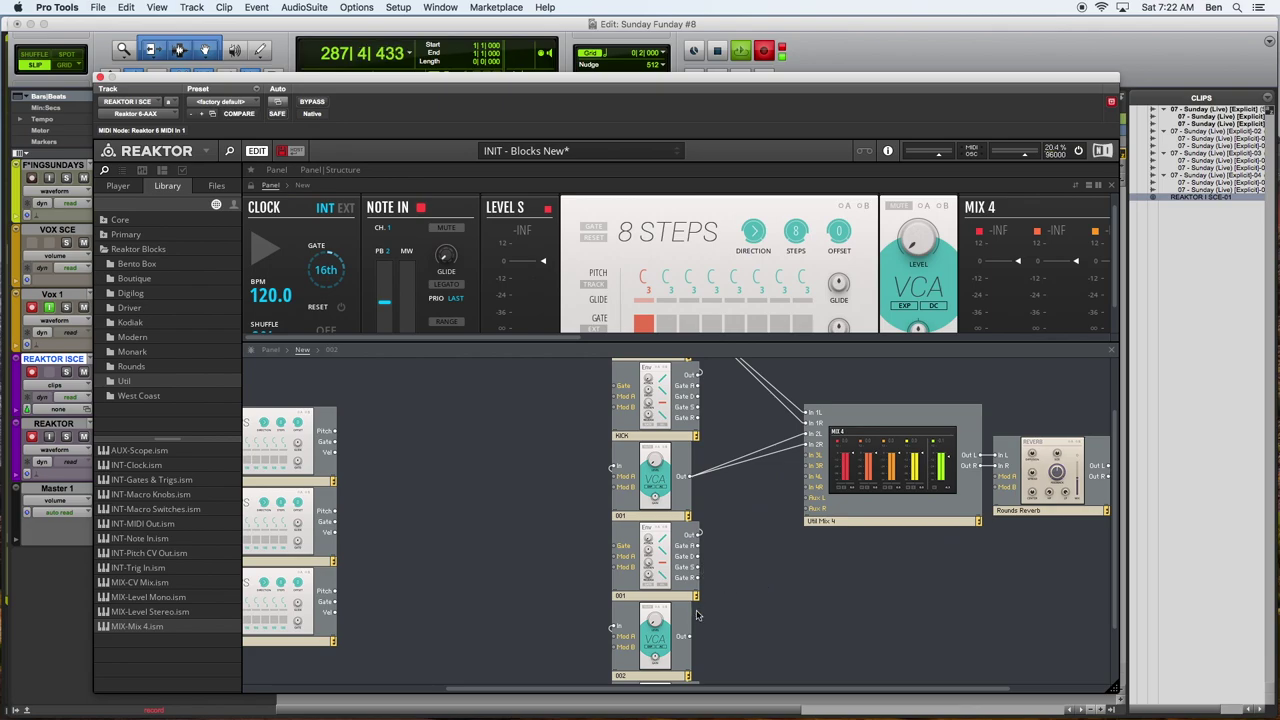
{"action": "left_click_drag", "start_coordinate": [689, 638], "coordinate": [810, 456]}
{"action": "left_click_drag", "start_coordinate": [692, 637], "coordinate": [816, 468]}
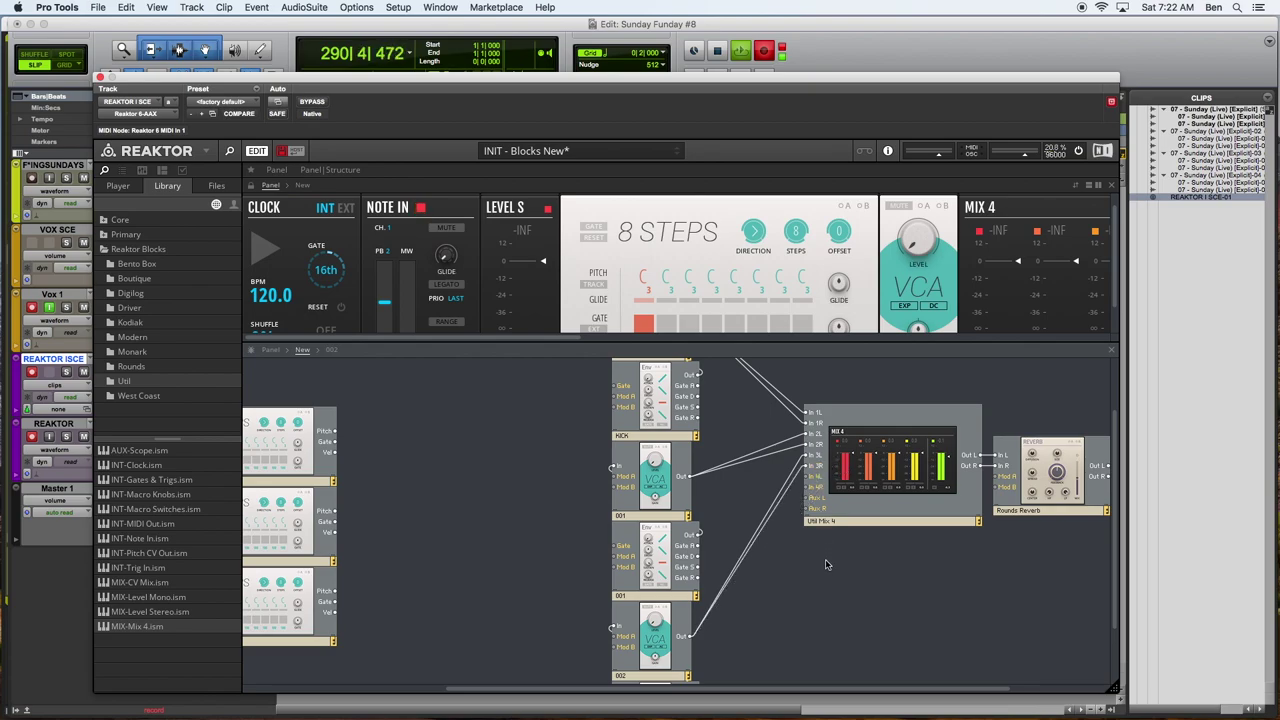
Review the signal path from the VCA/ADSR pairs through Mix 4, Rounds Reverb and Level Stereo to the outputs
{"action": "scroll", "coordinate": [826, 565], "scroll_direction": "up", "scroll_amount": 3}
{"action": "scroll", "coordinate": [829, 560], "scroll_direction": "down", "scroll_amount": 5}
{"action": "scroll", "coordinate": [850, 575], "scroll_direction": "left", "scroll_amount": 2}
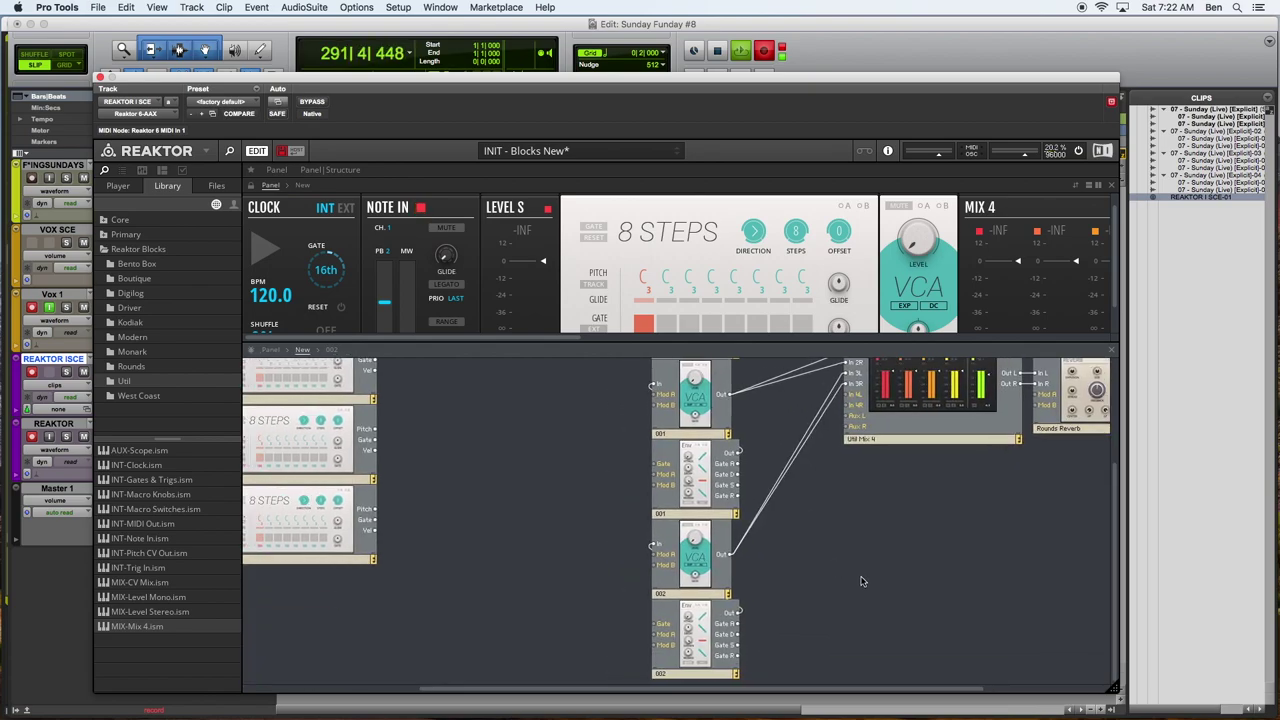
{"action": "scroll", "coordinate": [862, 581], "scroll_direction": "up", "scroll_amount": 5}
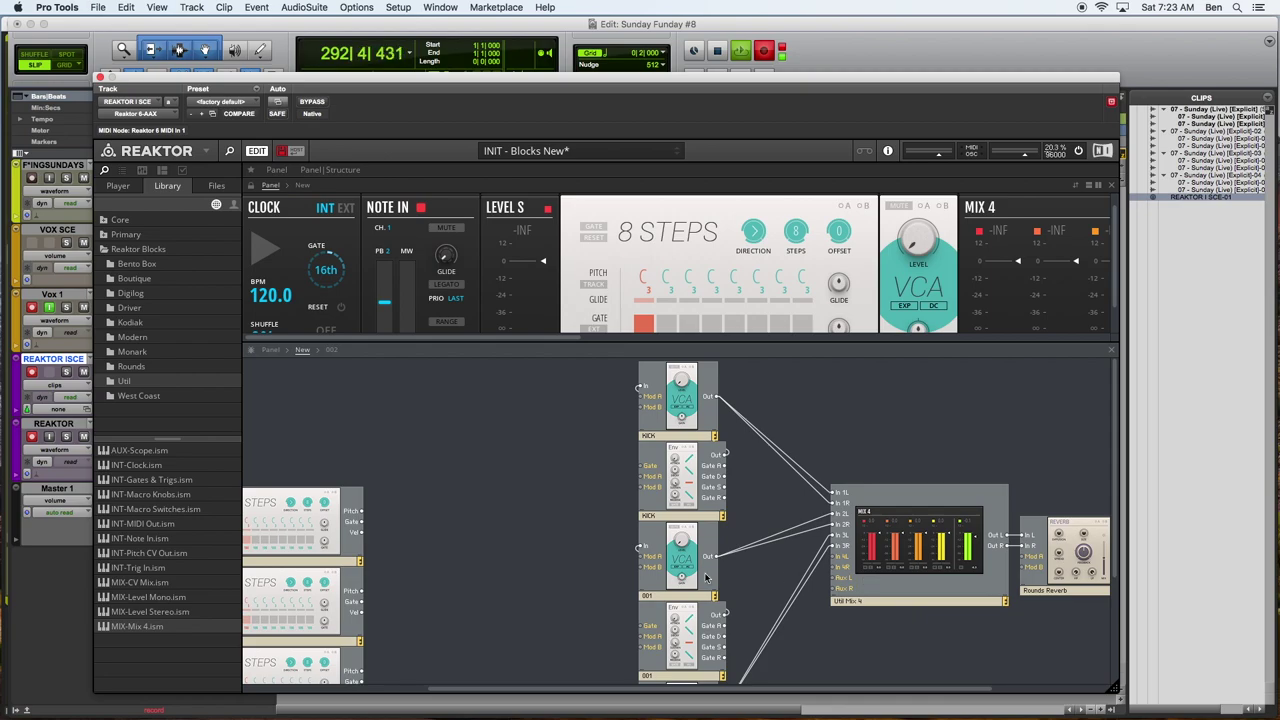
{"action": "scroll", "coordinate": [706, 577], "scroll_direction": "left", "scroll_amount": 2}
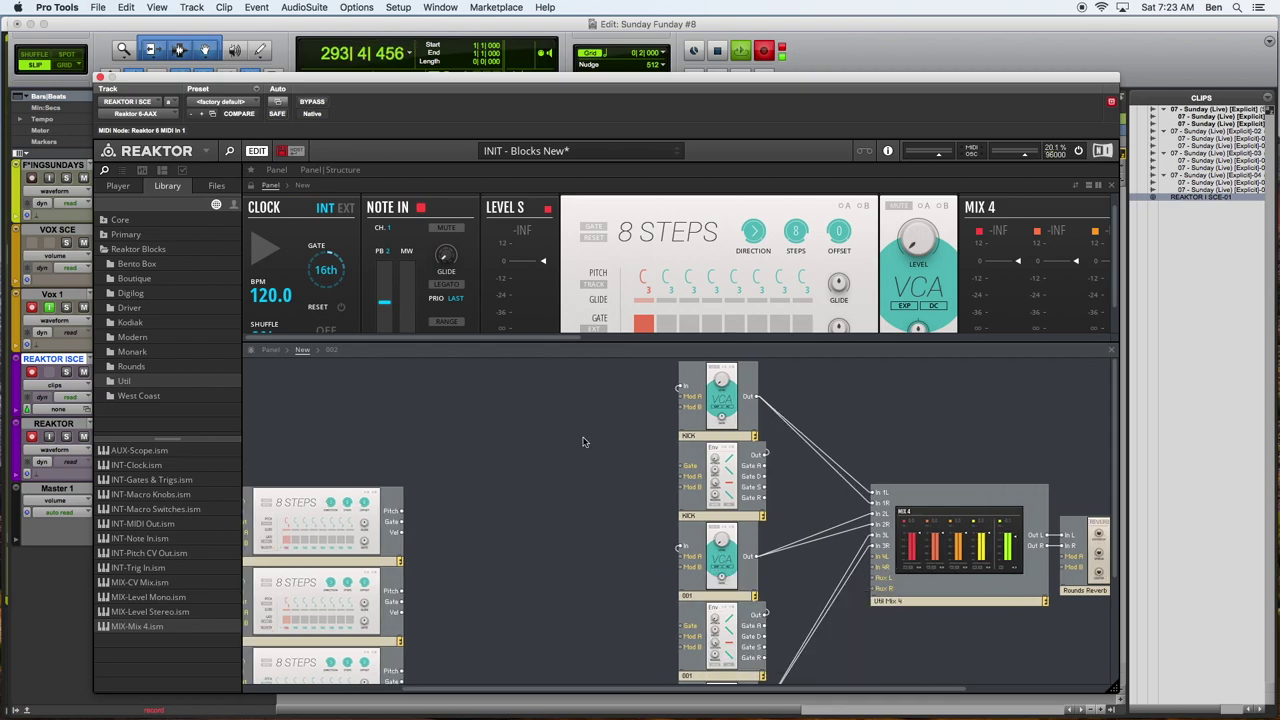
{"action": "left_click_drag", "start_coordinate": [653, 412], "coordinate": [750, 650]}
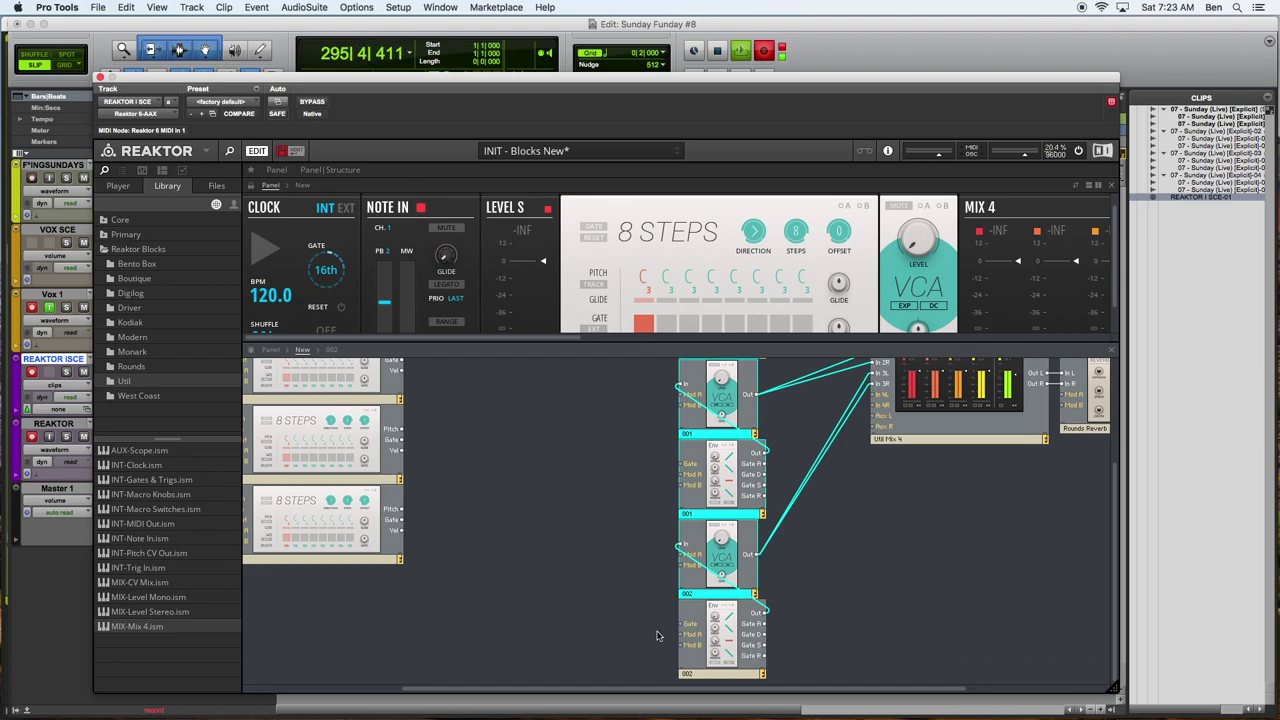
{"action": "left_click_drag", "start_coordinate": [657, 632], "coordinate": [792, 386]}
{"action": "left_click", "coordinate": [687, 446]}
{"action": "scroll", "coordinate": [643, 517], "scroll_direction": "down", "scroll_amount": 4}
{"action": "scroll", "coordinate": [643, 517], "scroll_direction": "up", "scroll_amount": 4}
{"action": "scroll", "coordinate": [643, 517], "scroll_direction": "right", "scroll_amount": 6}
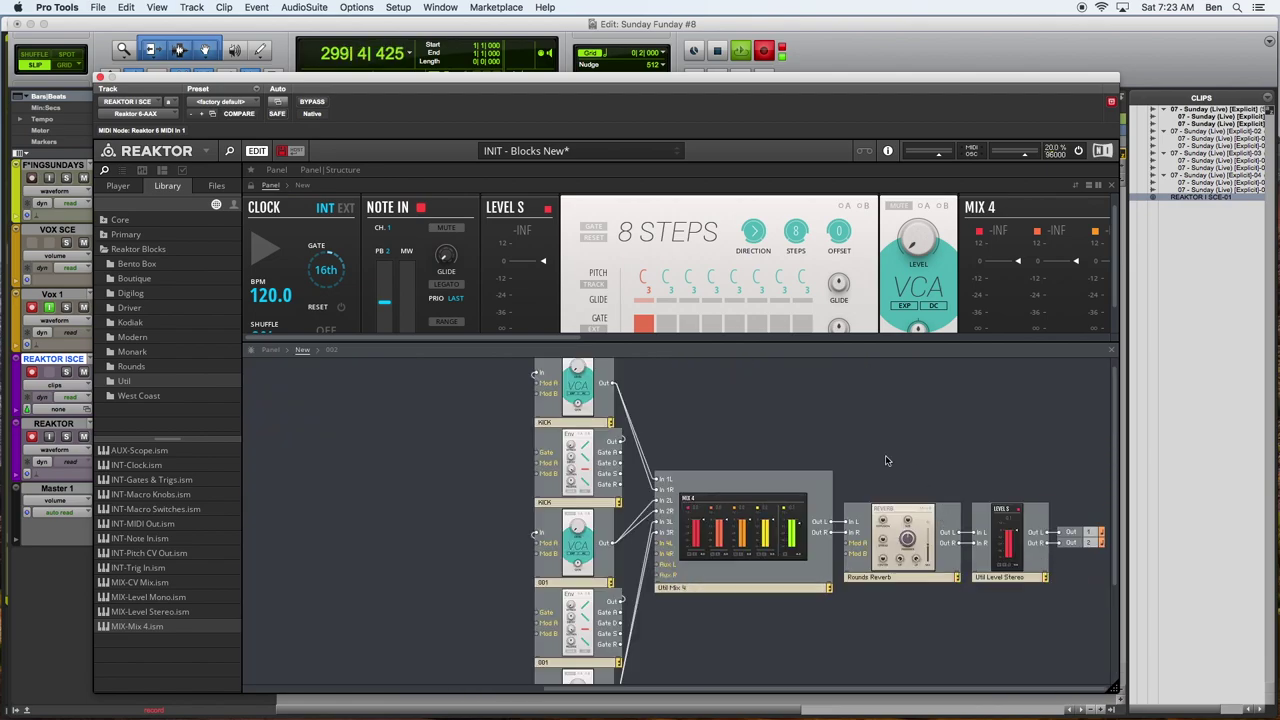
{"action": "scroll", "coordinate": [885, 460], "scroll_direction": "up", "scroll_amount": 1}
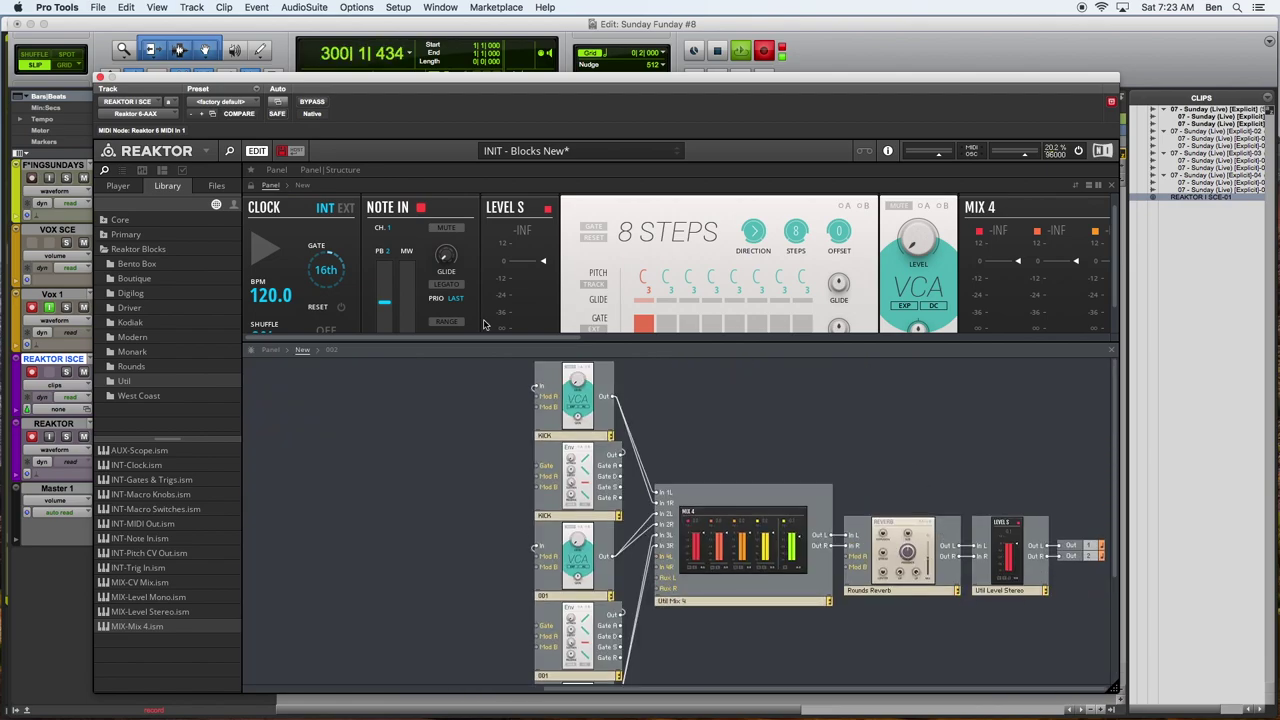
Switch to the panel-only view and stack the KICK, 001 and 002 8 Steps sequencers in separate rows beneath the other blocks
{"action": "left_click", "coordinate": [270, 171]}
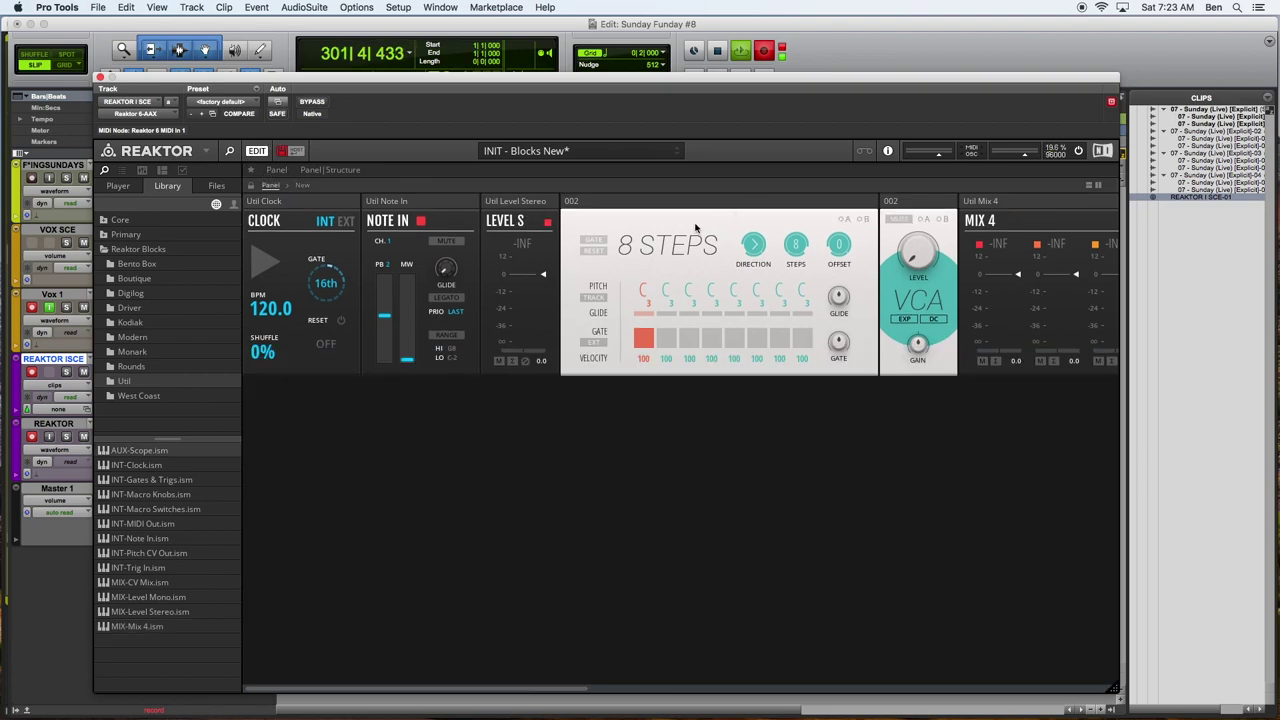
{"action": "left_click_drag", "start_coordinate": [700, 228], "coordinate": [420, 432]}
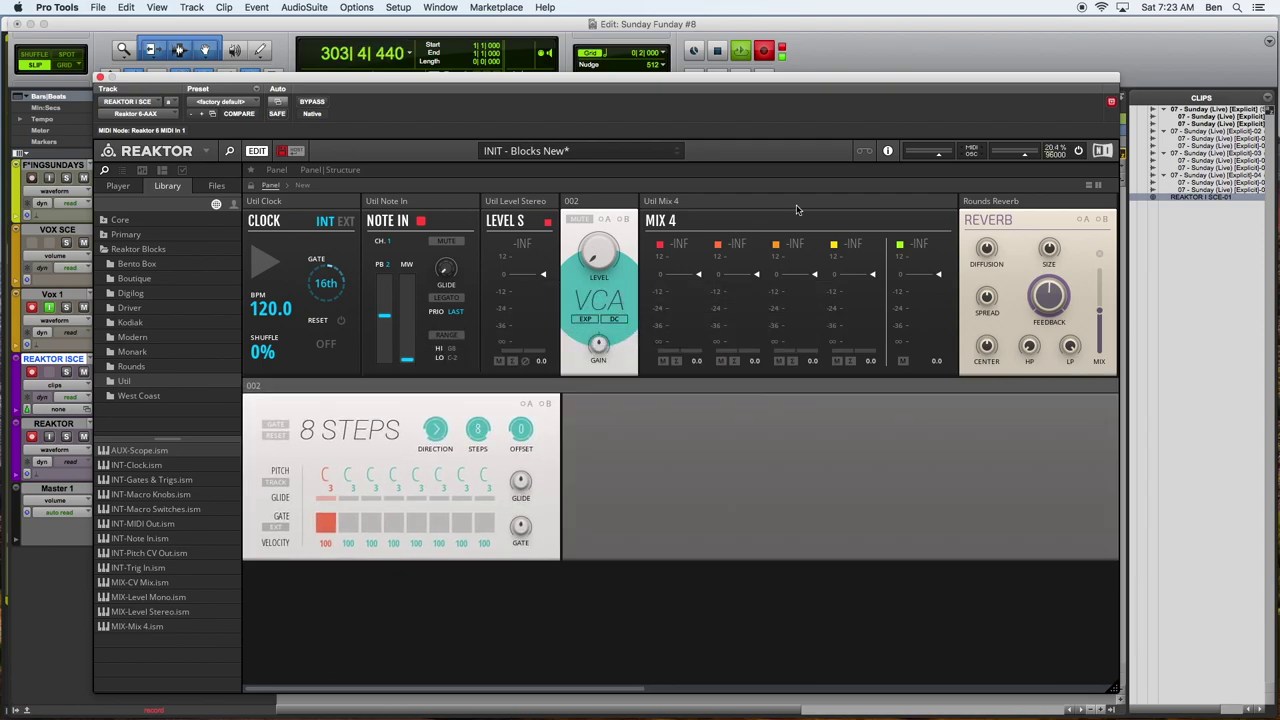
{"action": "scroll", "coordinate": [740, 357], "scroll_direction": "right", "scroll_amount": 10}
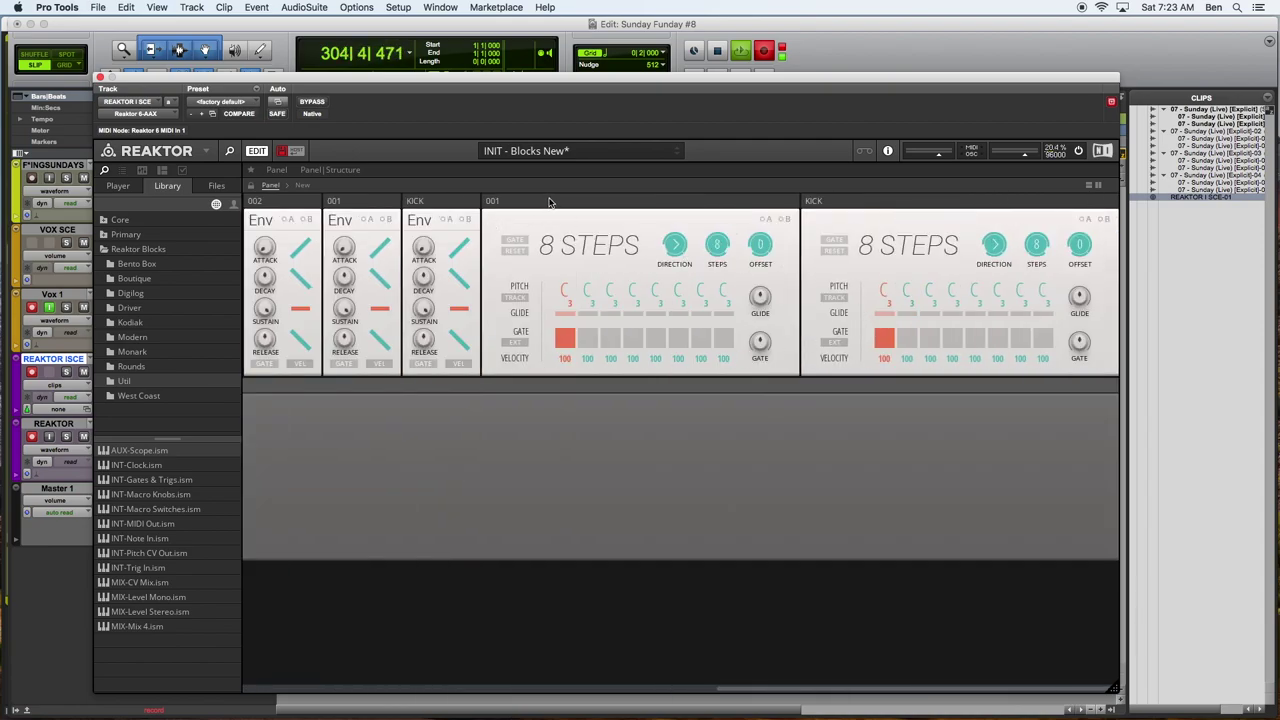
{"action": "left_click_drag", "start_coordinate": [845, 203], "coordinate": [427, 389]}
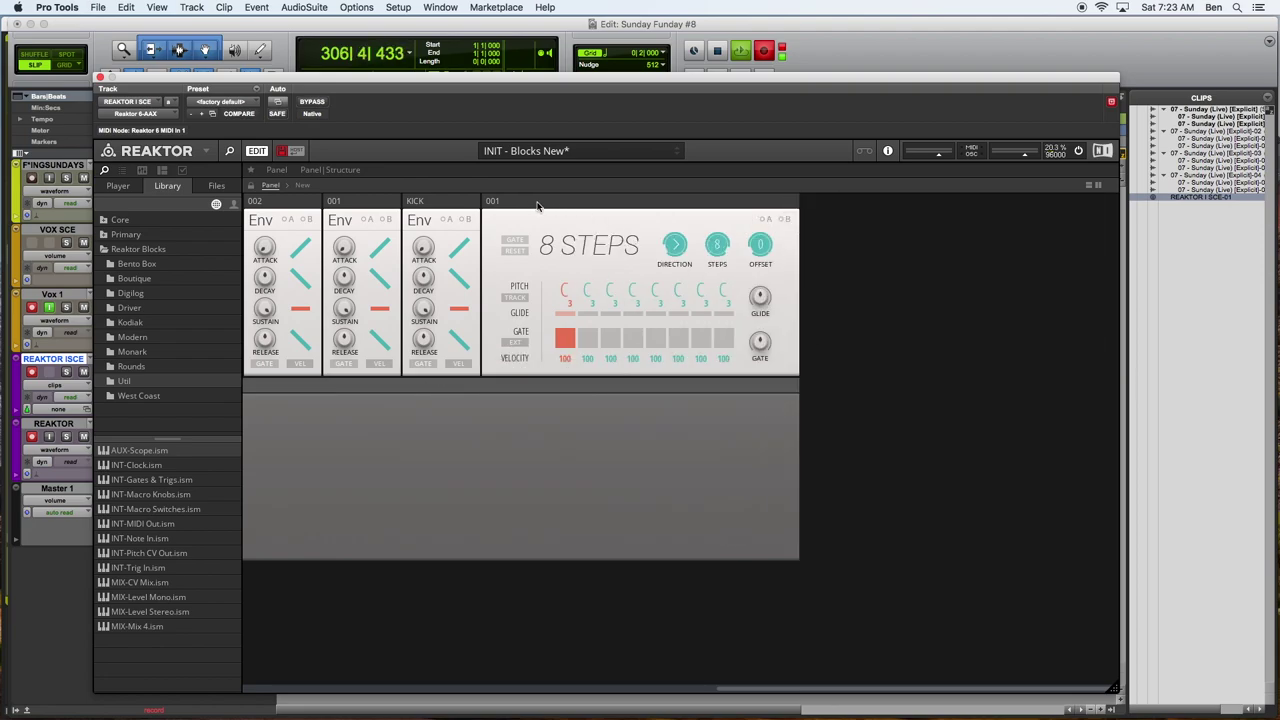
{"action": "left_click_drag", "start_coordinate": [536, 205], "coordinate": [370, 405]}
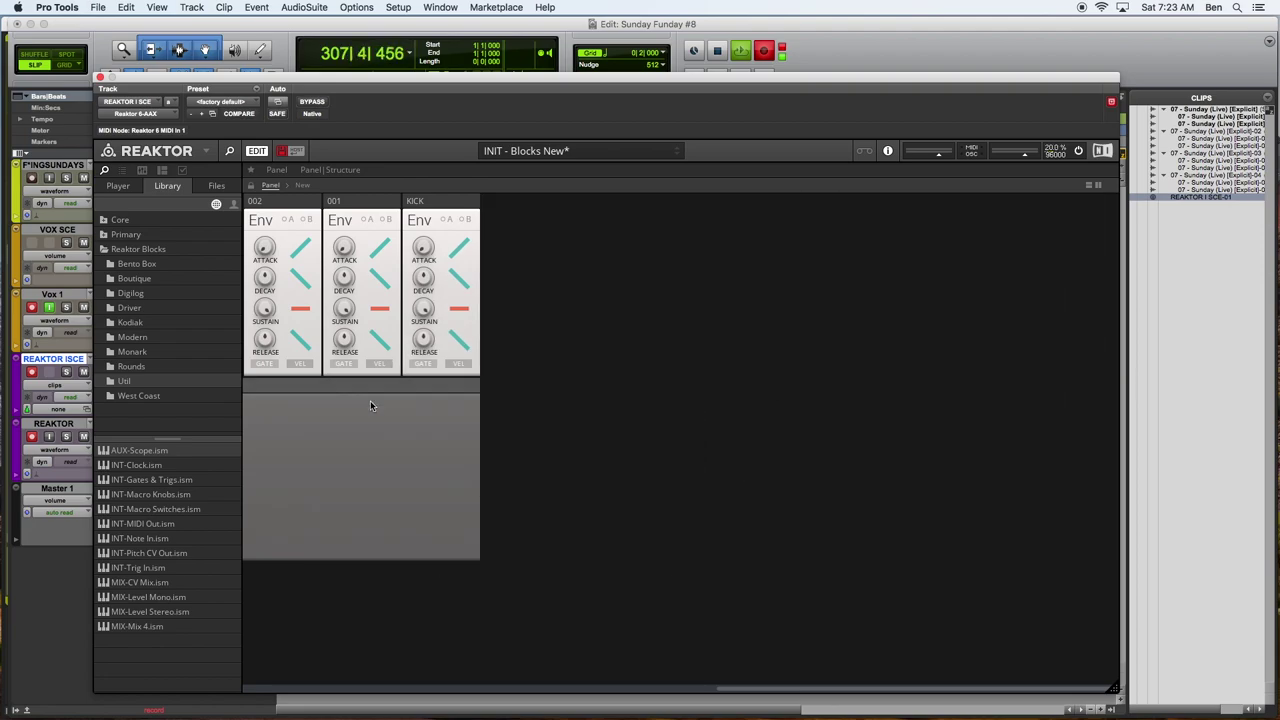
{"action": "left_click_drag", "start_coordinate": [315, 397], "coordinate": [315, 540]}
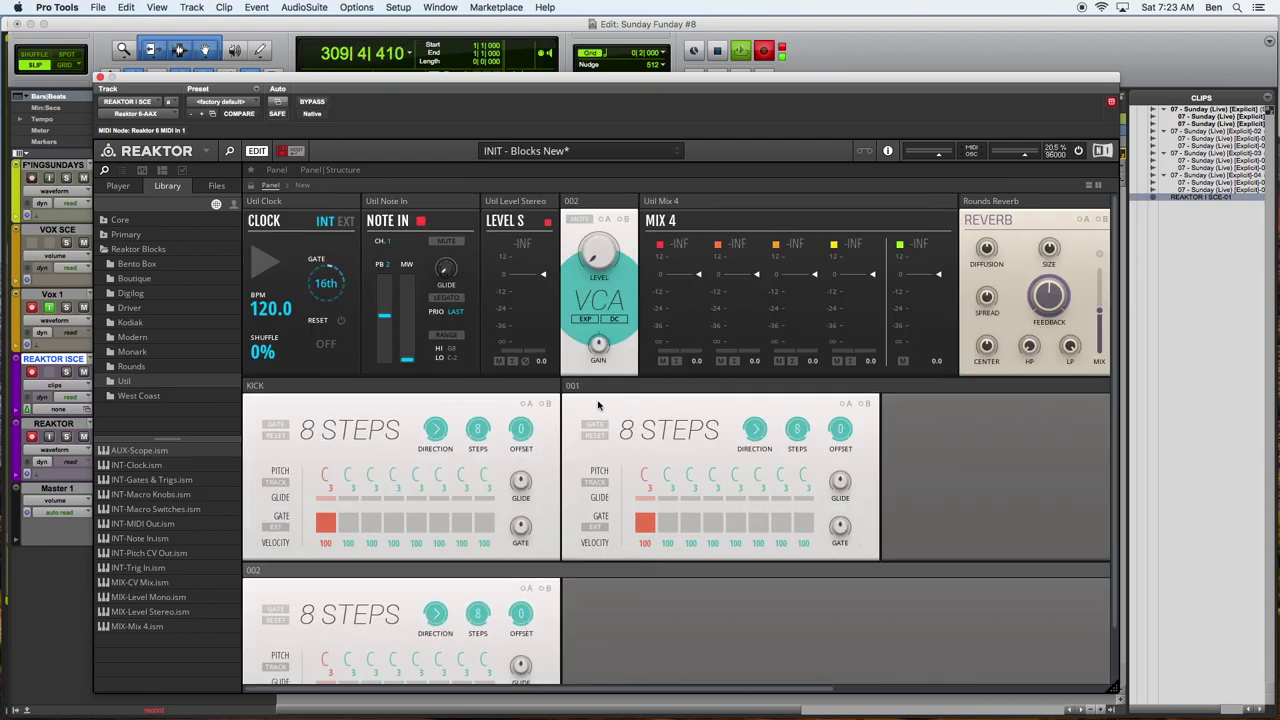
{"action": "scroll", "coordinate": [598, 404], "scroll_direction": "down", "scroll_amount": 1}
{"action": "left_click_drag", "start_coordinate": [600, 359], "coordinate": [324, 558]}
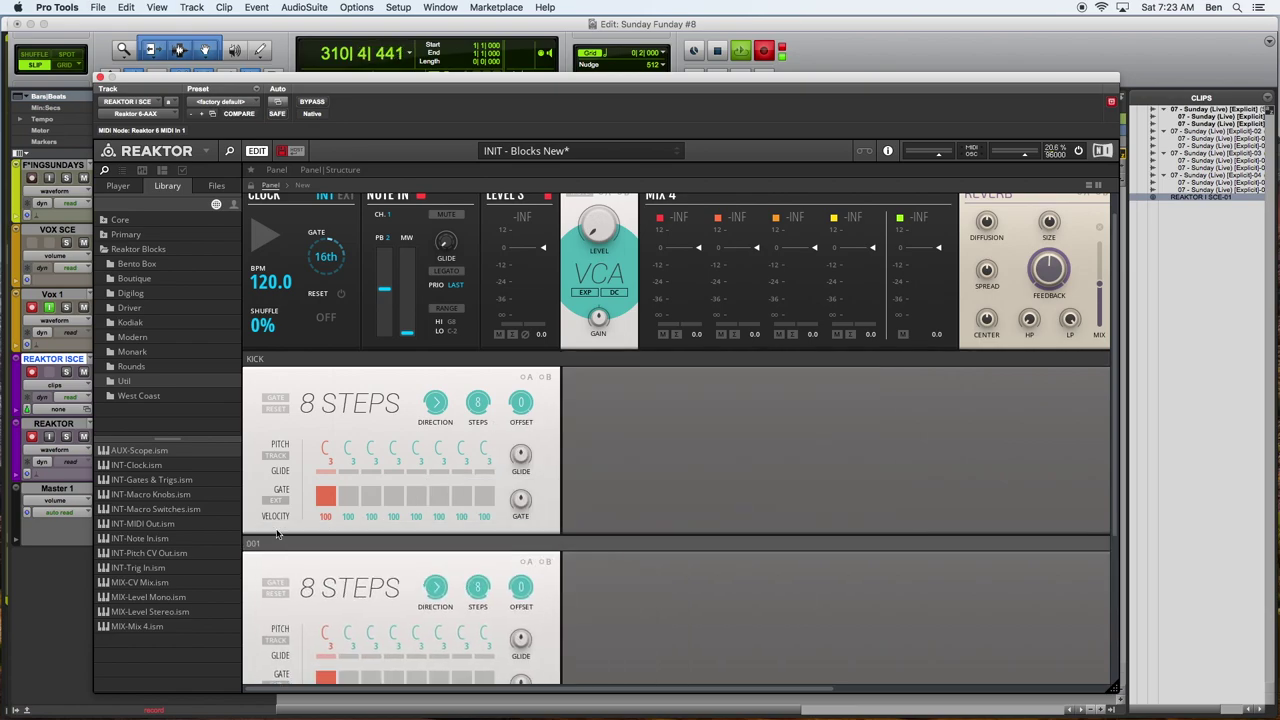
{"action": "scroll", "coordinate": [322, 557], "scroll_direction": "down", "scroll_amount": 5}
{"action": "scroll", "coordinate": [322, 557], "scroll_direction": "up", "scroll_amount": 6}
{"action": "scroll", "coordinate": [457, 490], "scroll_direction": "right", "scroll_amount": 10}
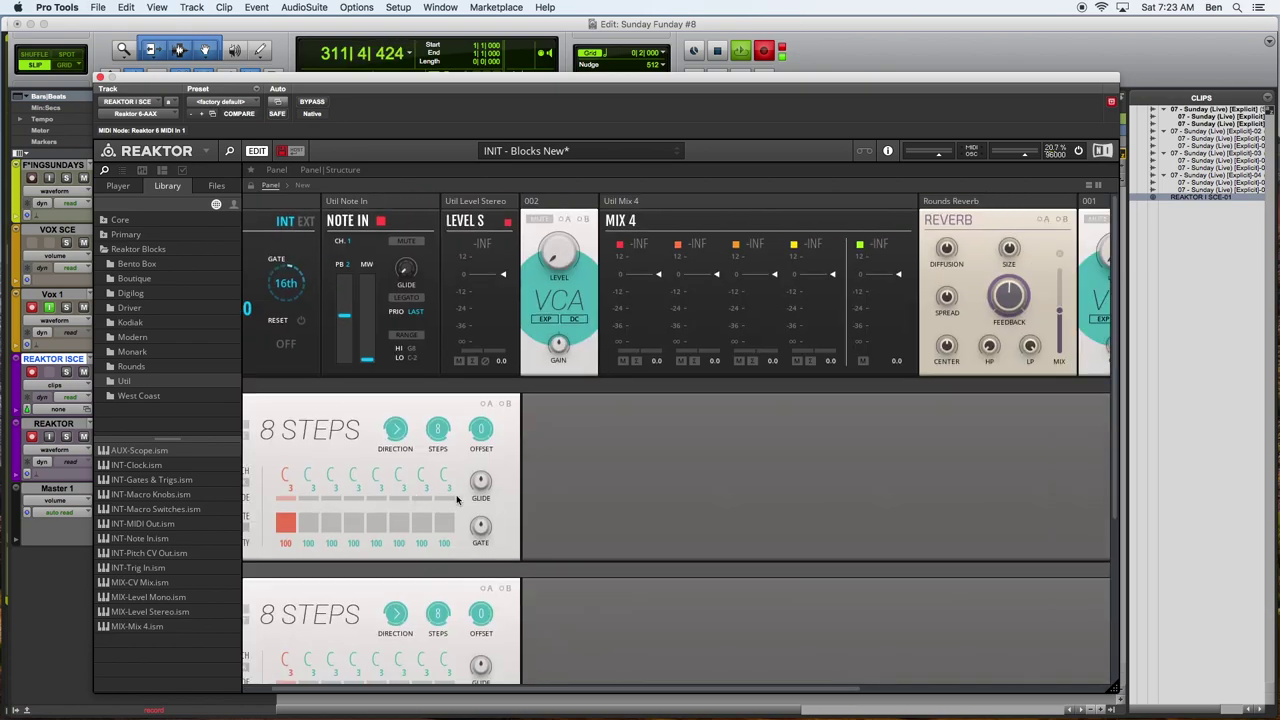
{"action": "scroll", "coordinate": [514, 348], "scroll_direction": "left", "scroll_amount": 10}
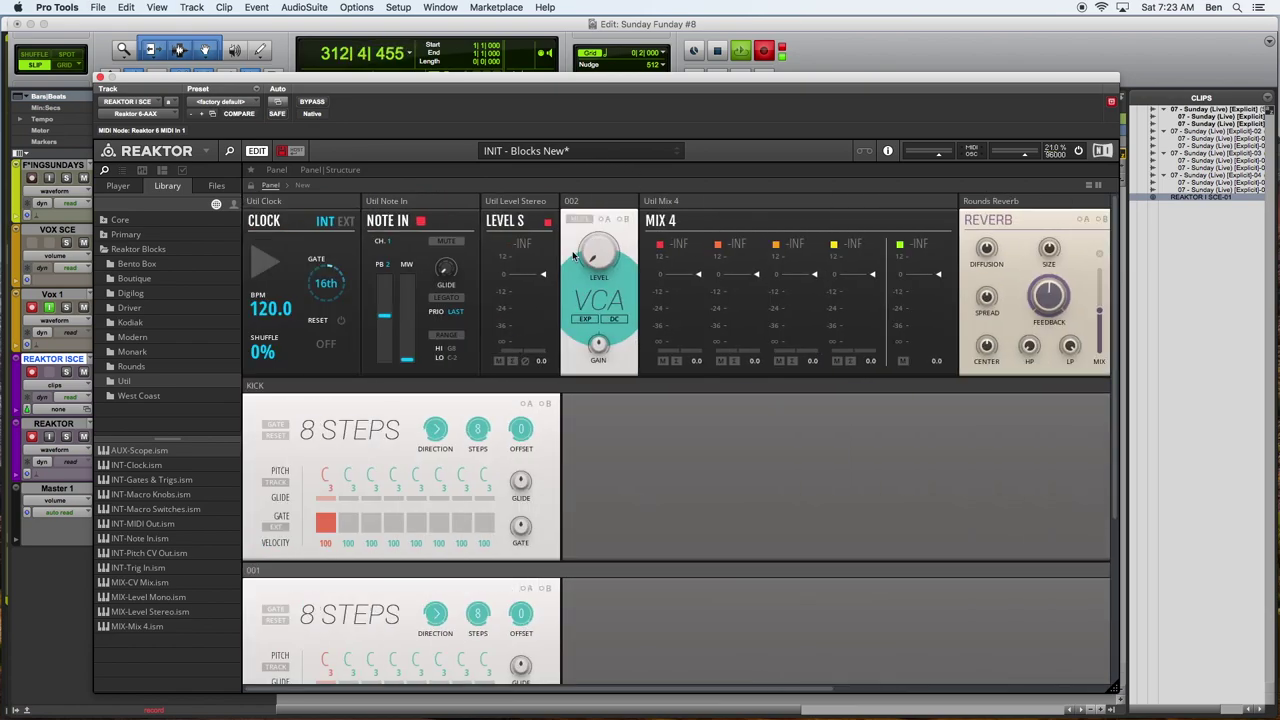
Place the KICK and 001 envelope panels directly beside their matching 8 Steps sequencers
{"action": "scroll", "coordinate": [574, 256], "scroll_direction": "right", "scroll_amount": 5}
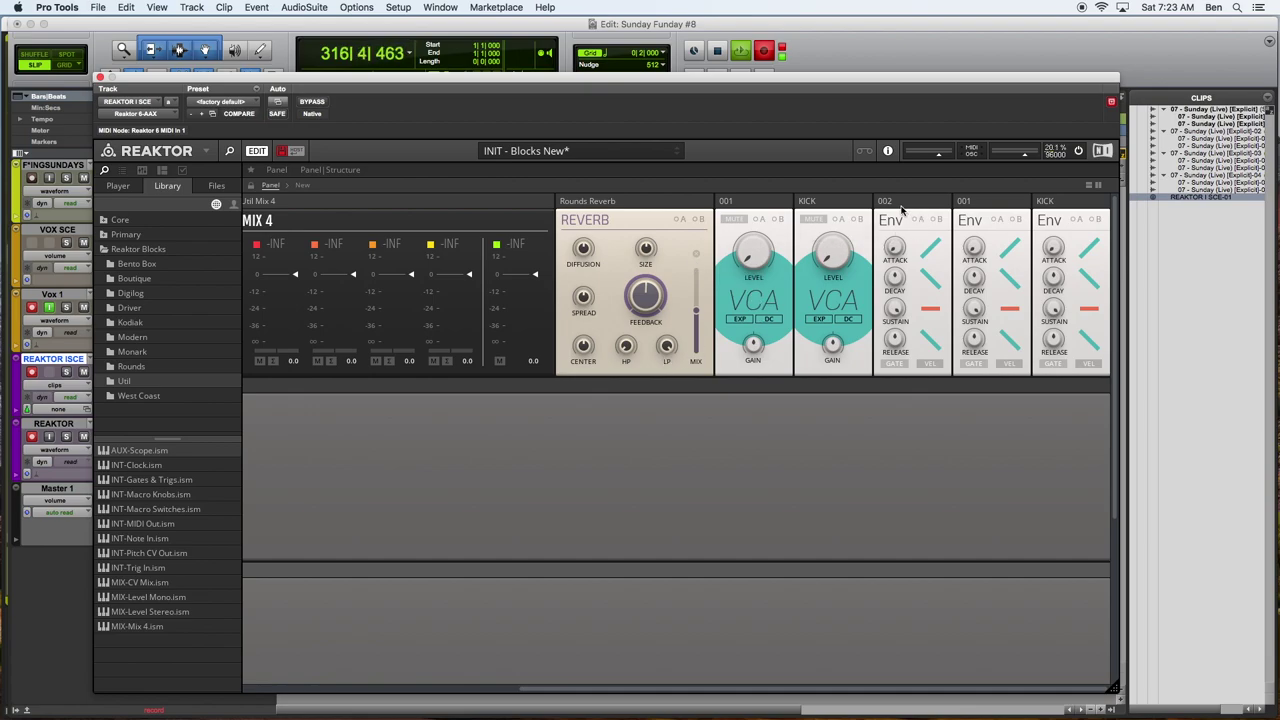
{"action": "mouse_move", "coordinate": [904, 209]}
{"action": "left_click_drag", "start_coordinate": [1052, 205], "coordinate": [824, 394]}
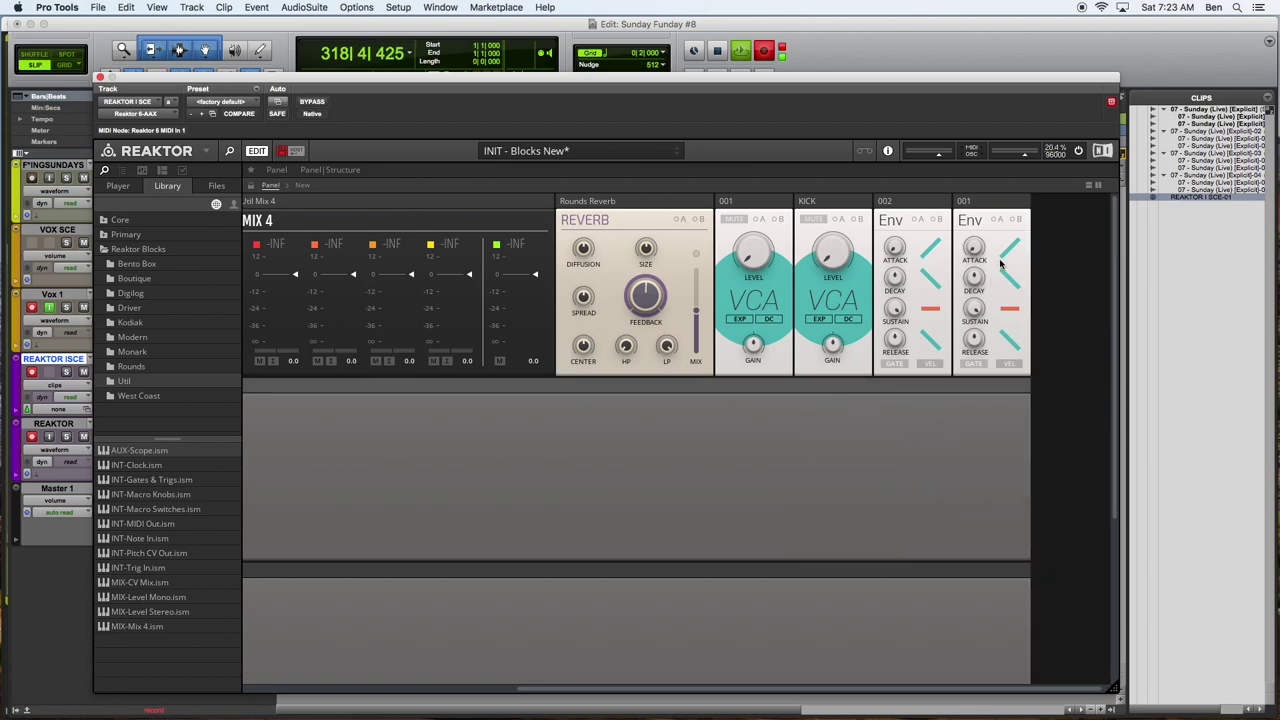
{"action": "left_click_drag", "start_coordinate": [973, 221], "coordinate": [701, 572]}
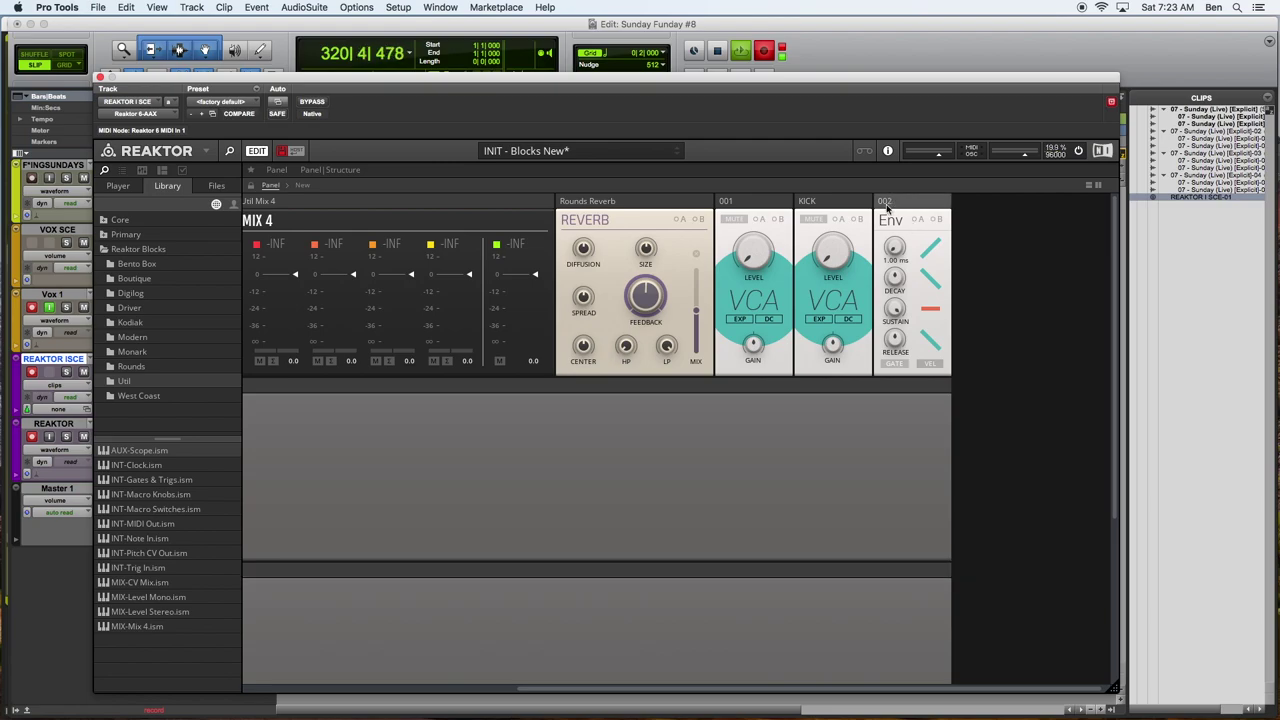
Place the 002 envelope in the 002 sequencer's row, with the 8 Steps panel first and the envelope directly after it
{"action": "left_click_drag", "start_coordinate": [892, 201], "coordinate": [669, 547]}
{"action": "scroll", "coordinate": [669, 547], "scroll_direction": "down", "scroll_amount": 5}
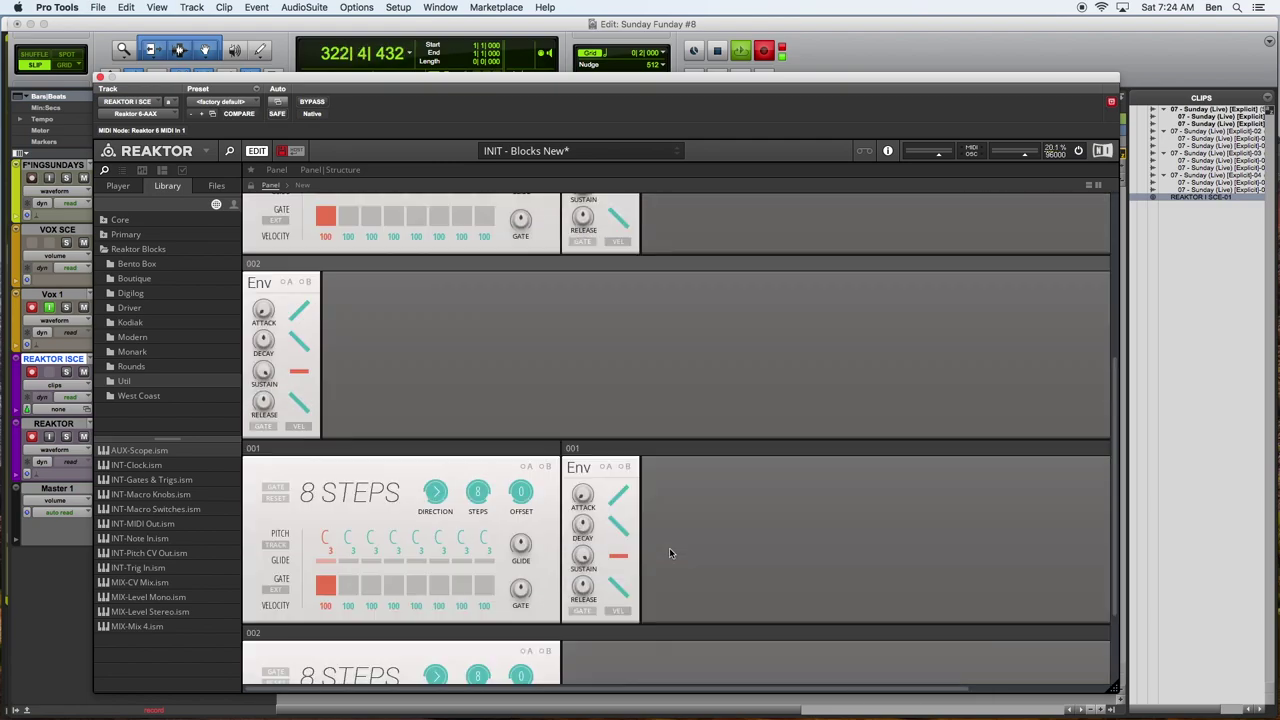
{"action": "scroll", "coordinate": [453, 415], "scroll_direction": "up", "scroll_amount": 1}
{"action": "left_click_drag", "start_coordinate": [275, 228], "coordinate": [635, 425]}
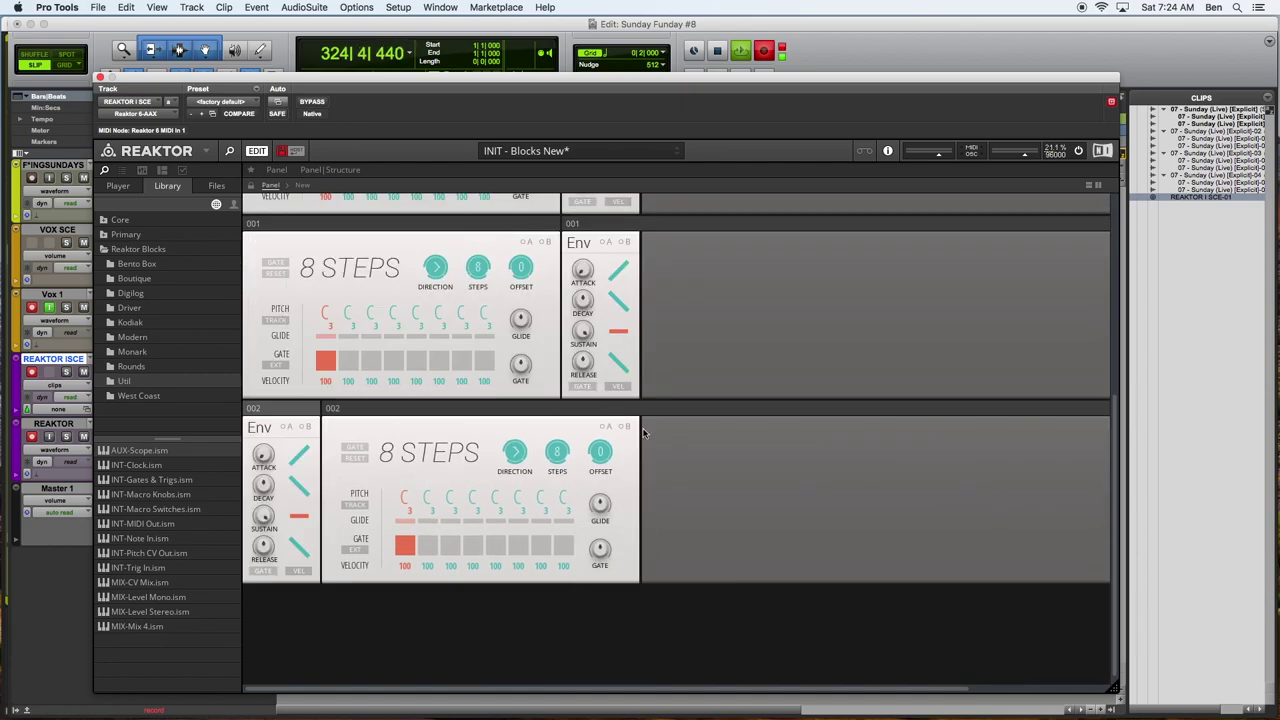
{"action": "left_click_drag", "start_coordinate": [266, 410], "coordinate": [615, 410]}
{"action": "left_click_drag", "start_coordinate": [280, 415], "coordinate": [596, 414]}
{"action": "left_click_drag", "start_coordinate": [378, 408], "coordinate": [303, 410]}
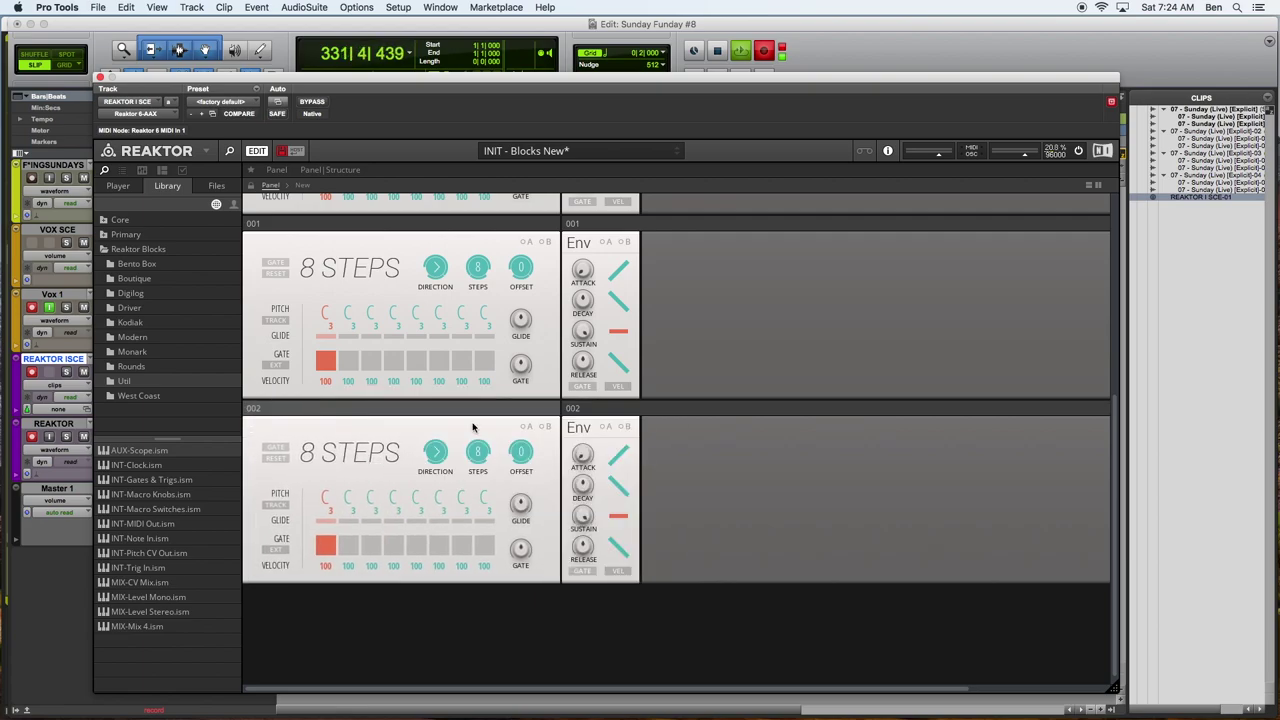
Reorder the VCA panels after Rounds Reverb in the sequence KICK, 001, 002
{"action": "scroll", "coordinate": [718, 399], "scroll_direction": "up", "scroll_amount": 3}
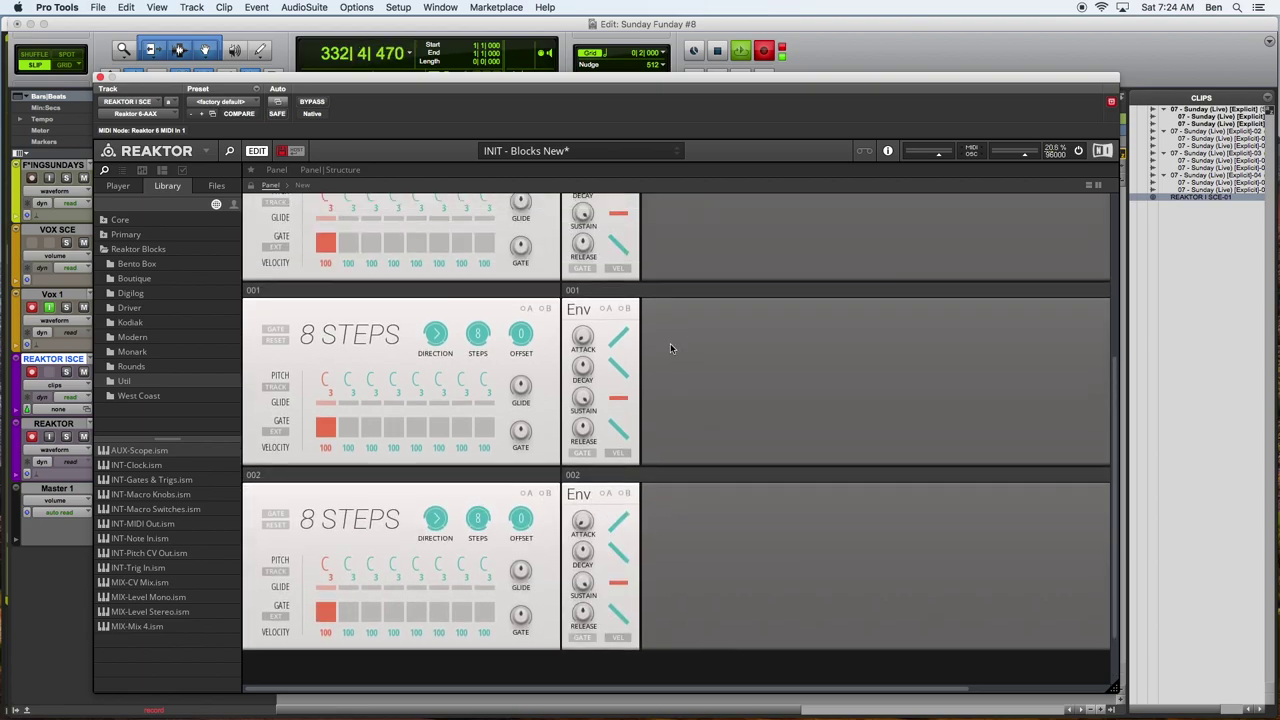
{"action": "scroll", "coordinate": [659, 371], "scroll_direction": "up", "scroll_amount": 5}
{"action": "scroll", "coordinate": [787, 420], "scroll_direction": "up", "scroll_amount": 3}
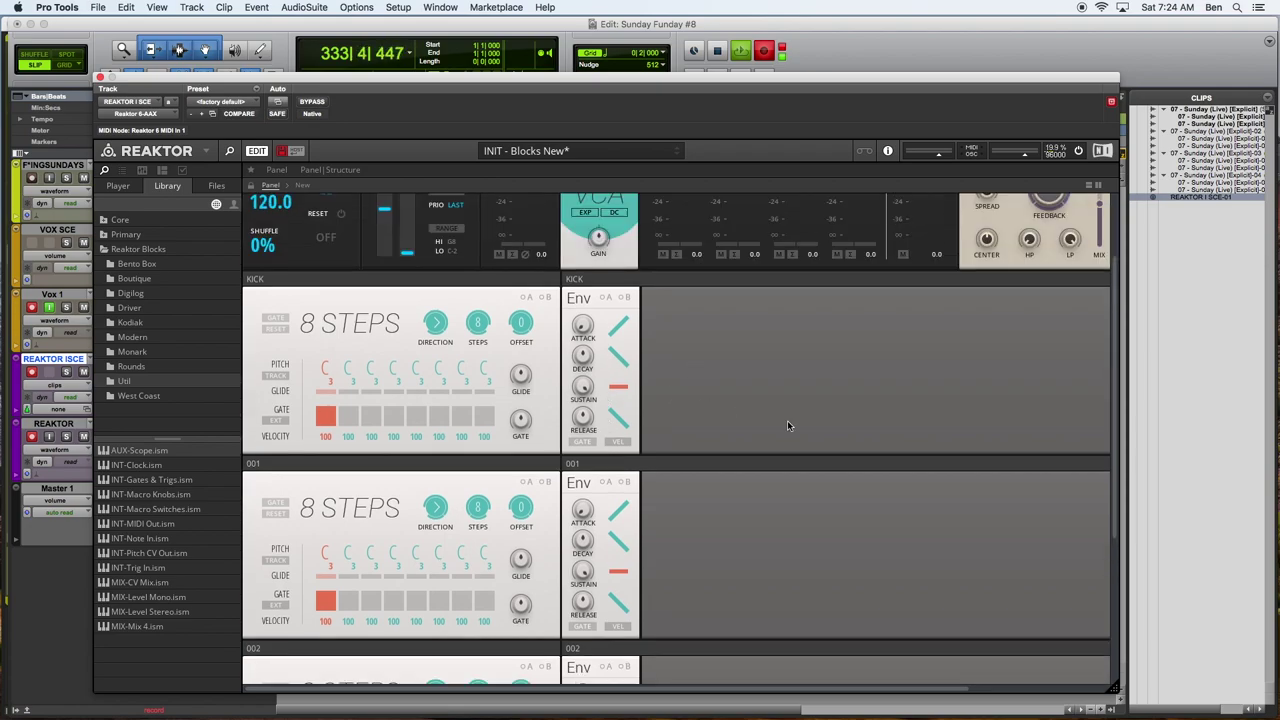
{"action": "scroll", "coordinate": [787, 420], "scroll_direction": "up", "scroll_amount": 5}
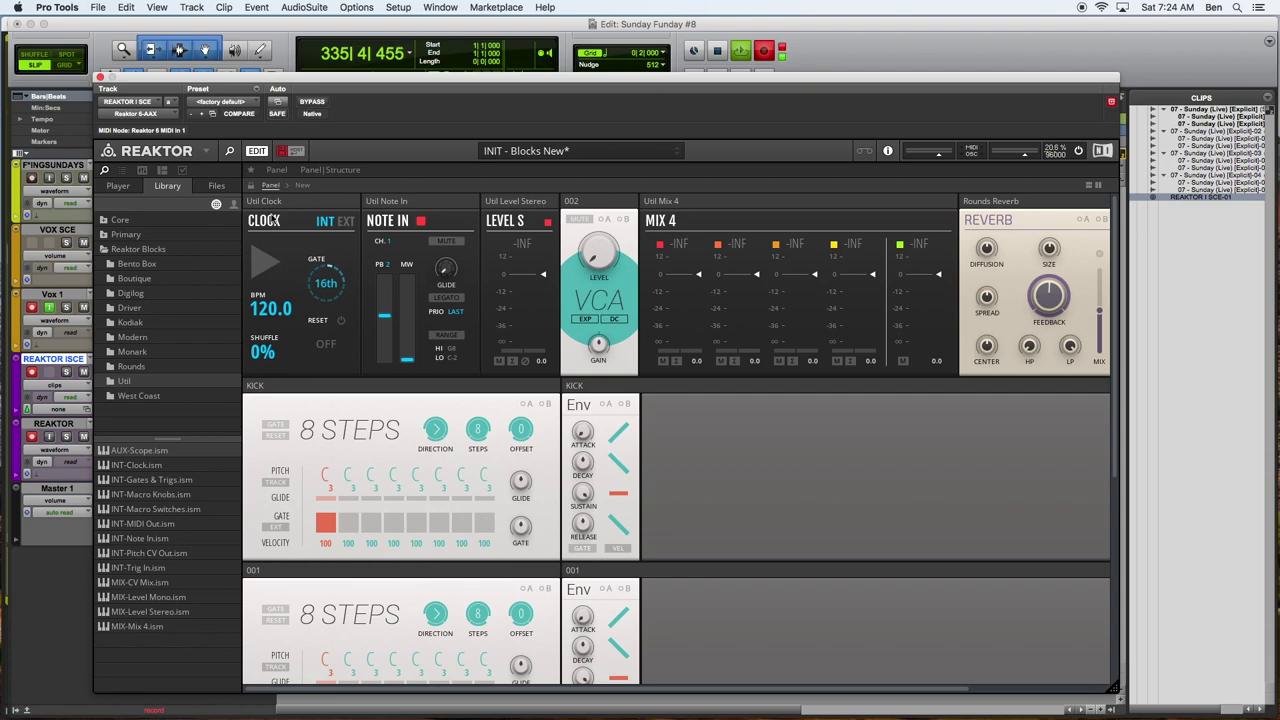
{"action": "scroll", "coordinate": [679, 343], "scroll_direction": "right", "scroll_amount": 3}
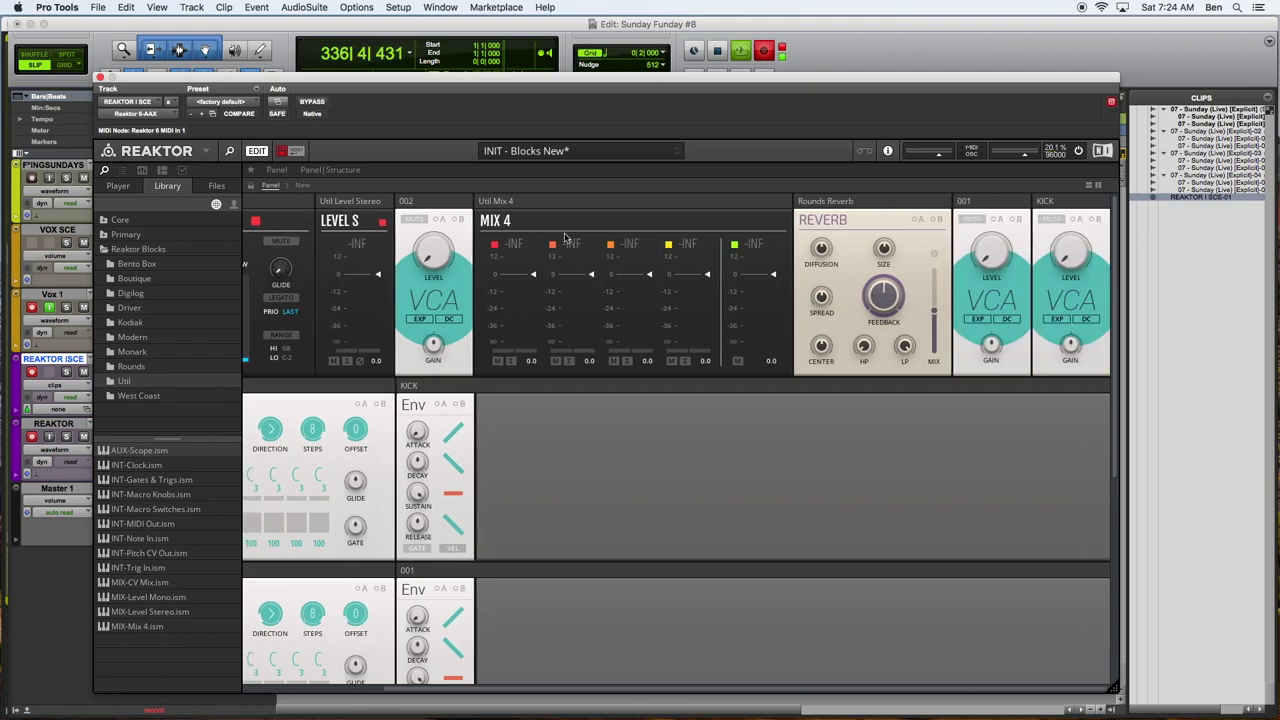
{"action": "left_click_drag", "start_coordinate": [441, 201], "coordinate": [944, 205]}
{"action": "left_click_drag", "start_coordinate": [1073, 208], "coordinate": [903, 203]}
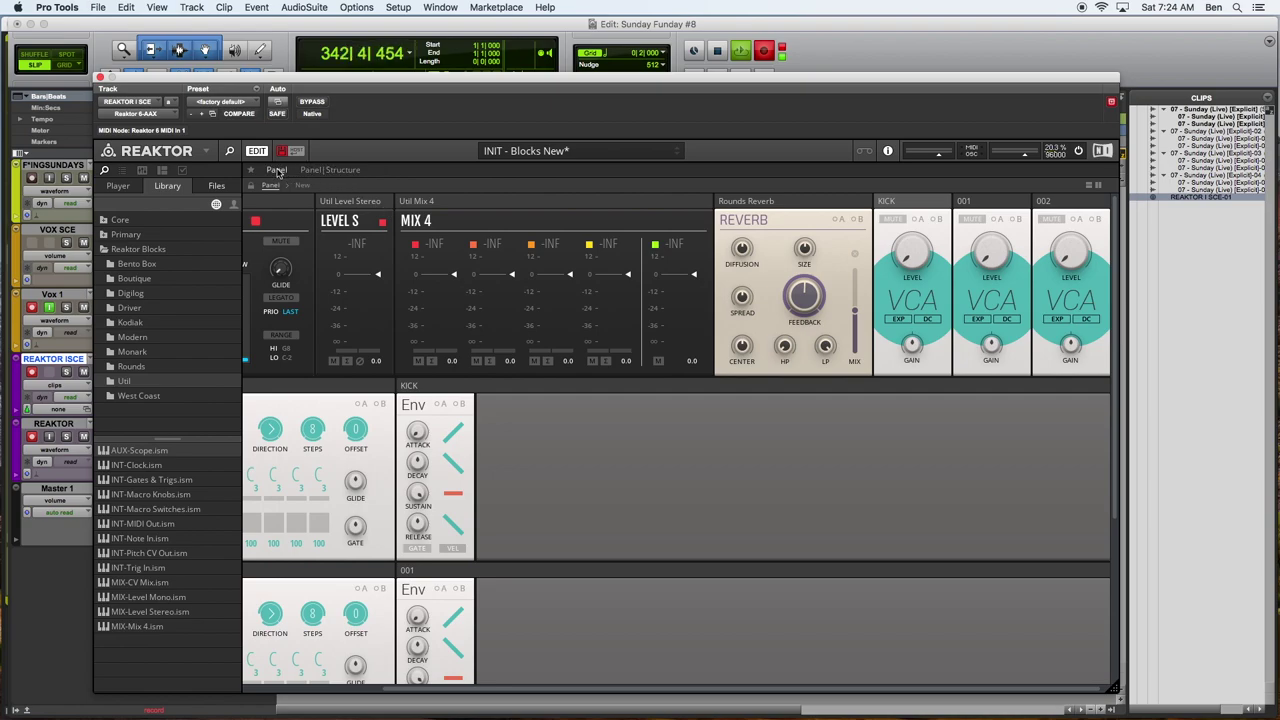
Show the structure with the panel and open the _OSC folder of the user library's Reaktor Blocks instruments
{"action": "left_click", "coordinate": [322, 169]}
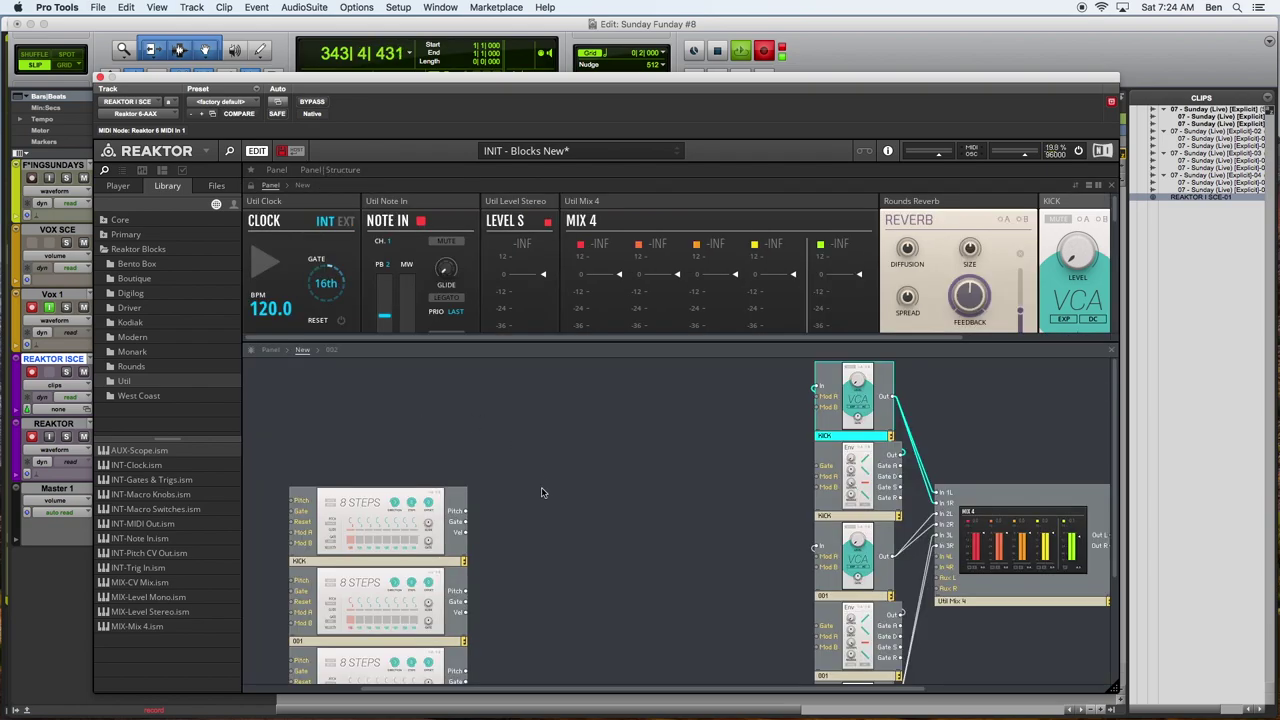
{"action": "scroll", "coordinate": [548, 516], "scroll_direction": "down", "scroll_amount": 3}
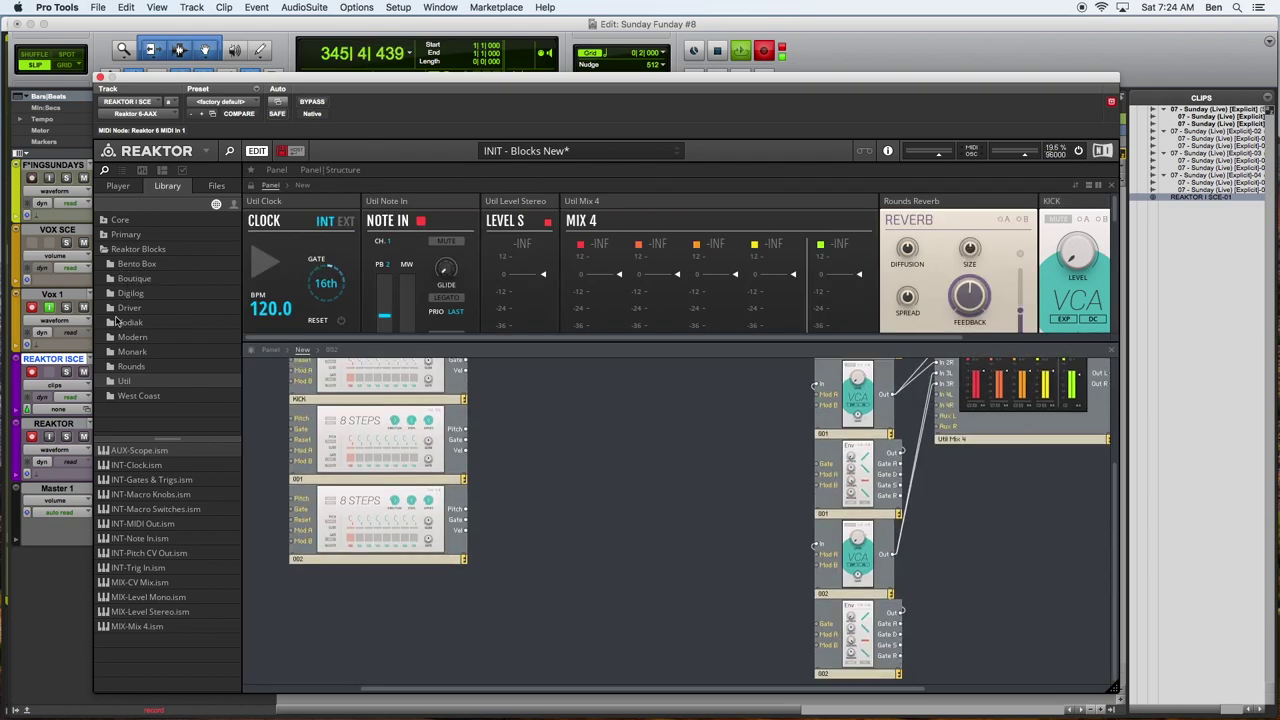
{"action": "left_click", "coordinate": [233, 205]}
{"action": "left_click", "coordinate": [141, 301]}
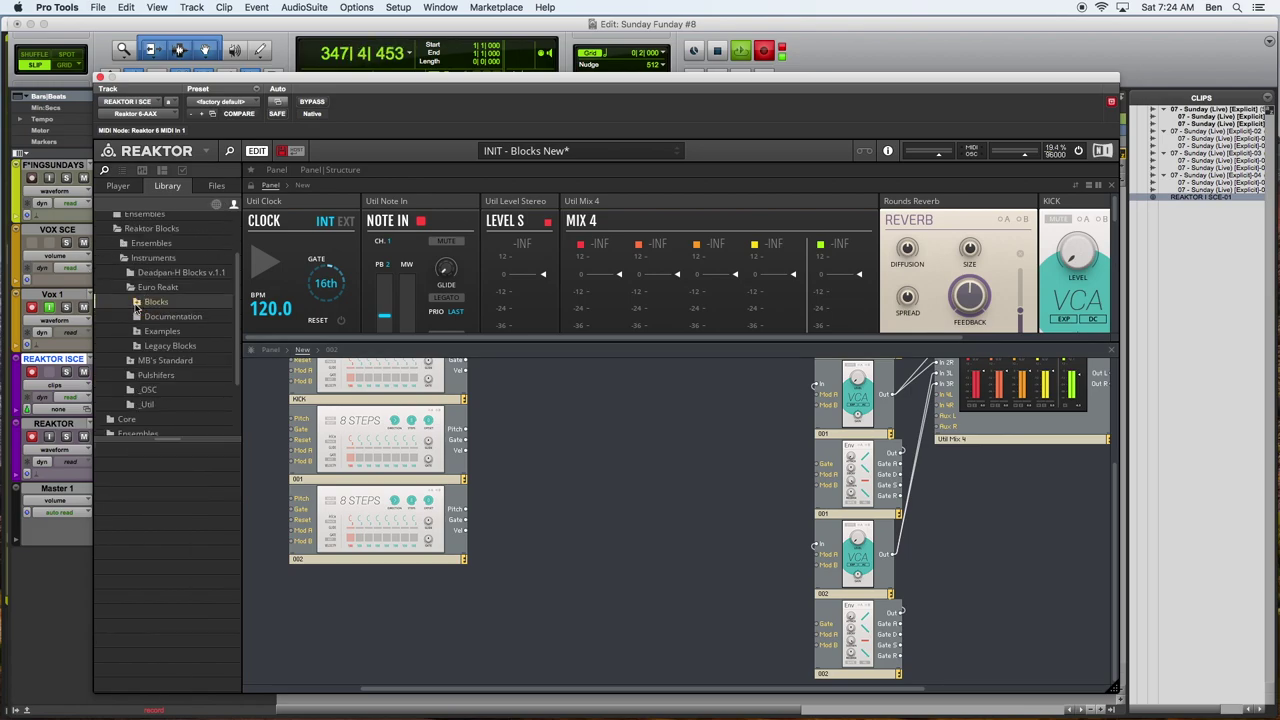
{"action": "left_click", "coordinate": [130, 287]}
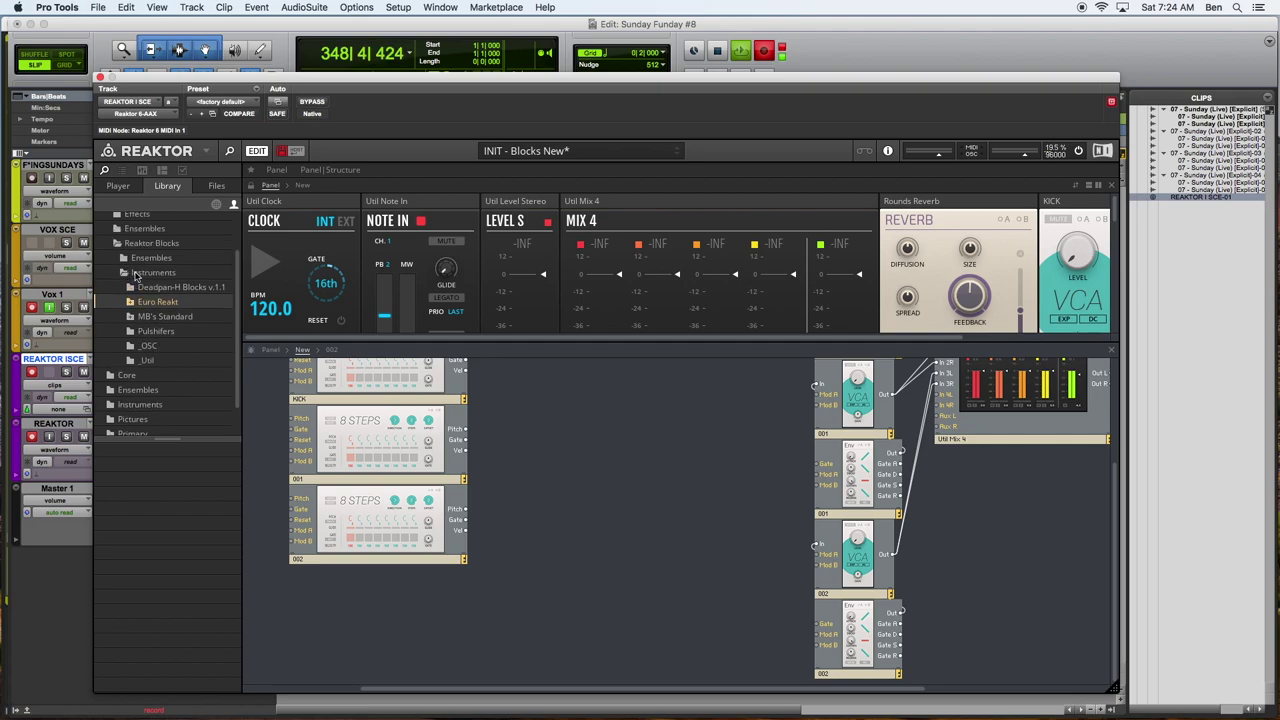
{"action": "left_click", "coordinate": [140, 272]}
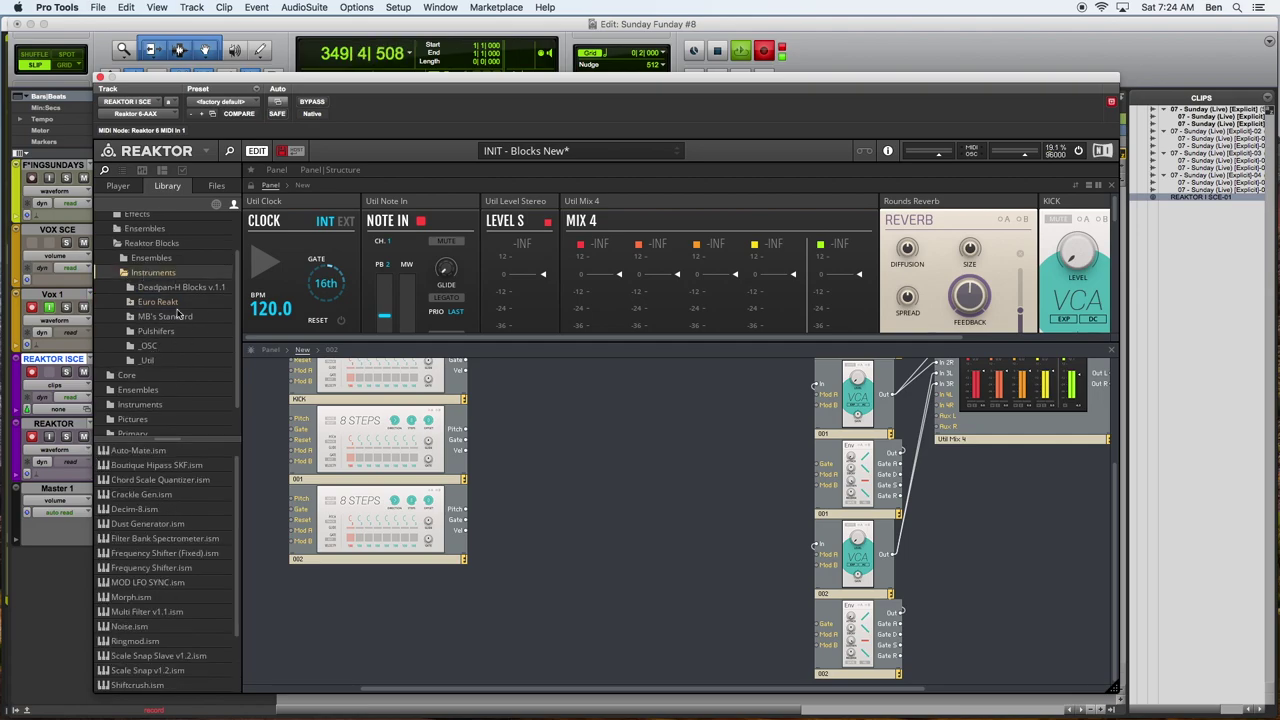
{"action": "left_click", "coordinate": [158, 345]}
Add Sirius_VCO from the oscillator list and place it between the 8 Steps sequencers and the VCAs
{"action": "left_click", "coordinate": [160, 526]}
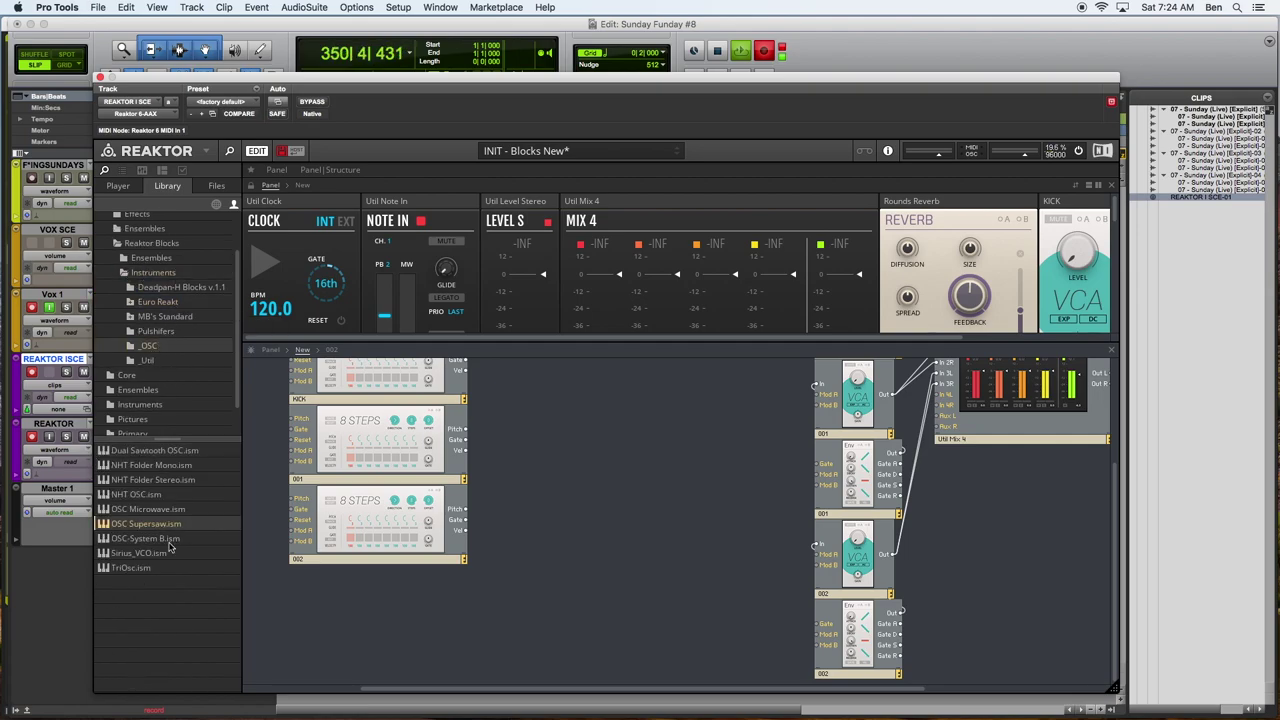
{"action": "left_click", "coordinate": [170, 553]}
{"action": "left_click", "coordinate": [138, 569]}
{"action": "left_click", "coordinate": [145, 525]}
{"action": "left_click", "coordinate": [155, 452]}
{"action": "left_click", "coordinate": [131, 567]}
{"action": "left_click", "coordinate": [140, 553]}
{"action": "left_click_drag", "start_coordinate": [140, 553], "coordinate": [599, 415]}
{"action": "scroll", "coordinate": [608, 531], "scroll_direction": "up", "scroll_amount": 5}
{"action": "left_click_drag", "start_coordinate": [599, 560], "coordinate": [580, 523]}
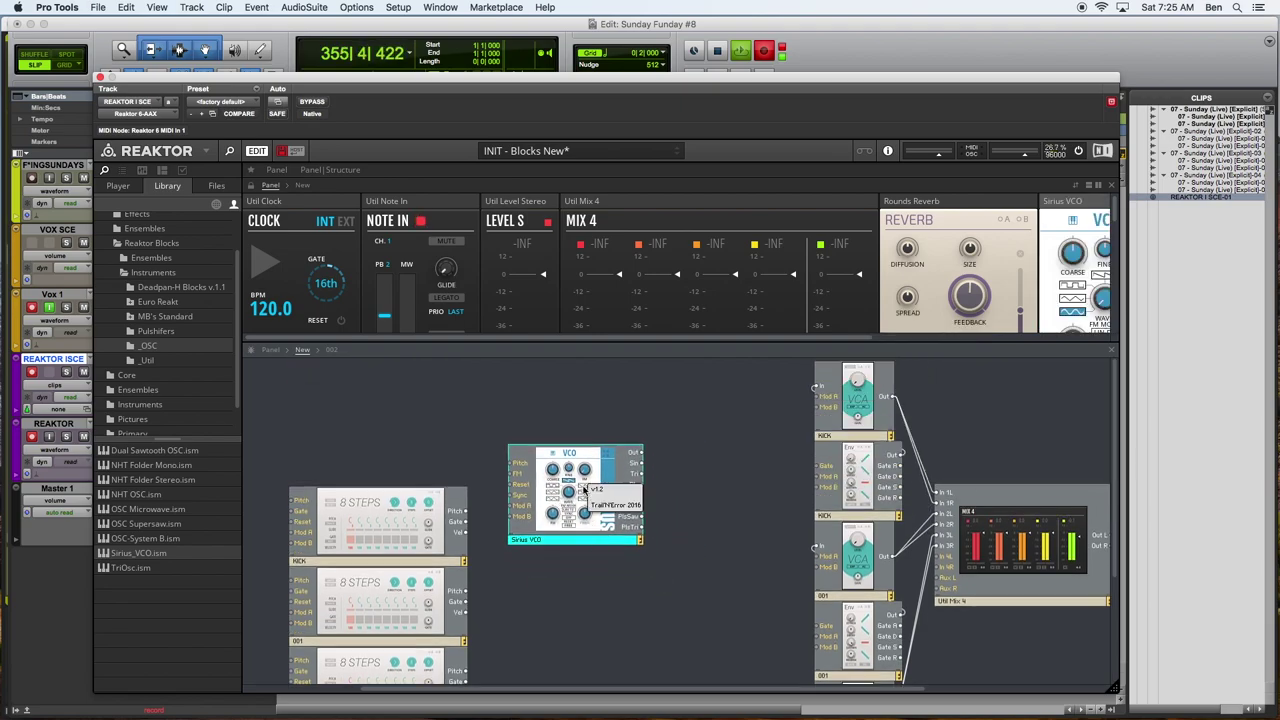
{"action": "left_click_drag", "start_coordinate": [572, 497], "coordinate": [600, 607]}
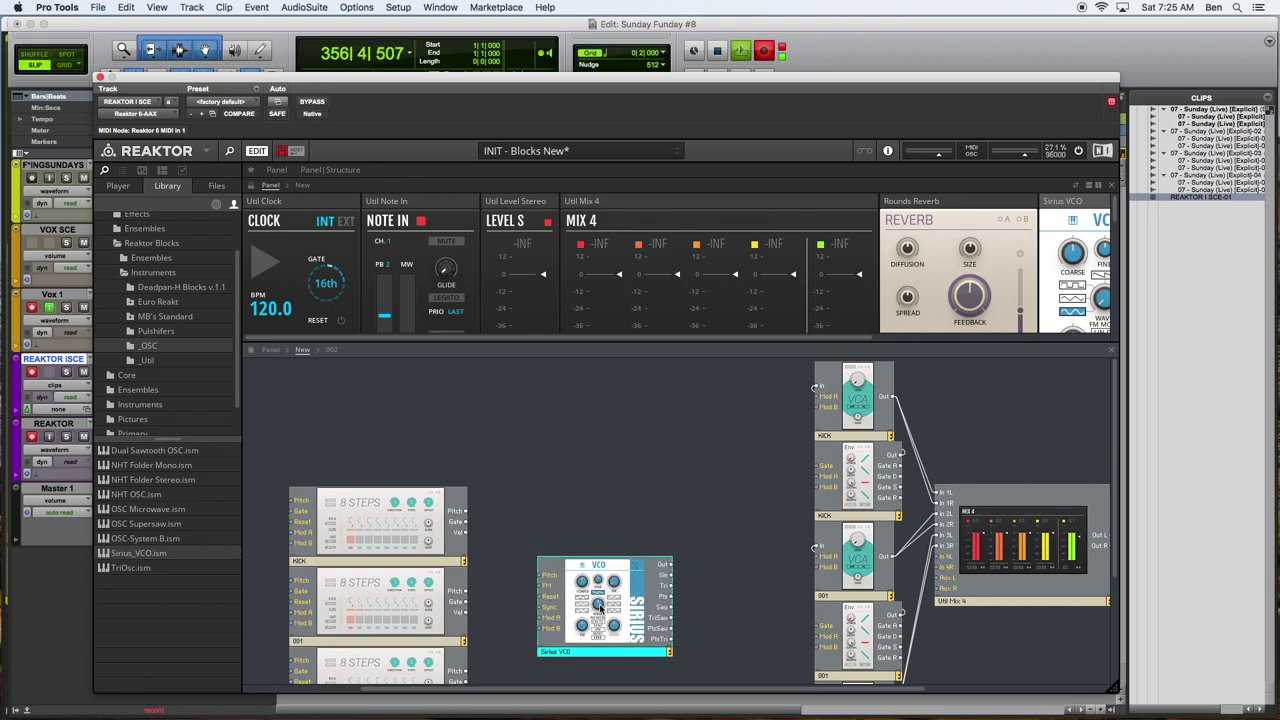
Wire the 001 8 Steps Pitch output to the Sirius VCO's Pitch input and rename the VCO as 001
{"action": "scroll", "coordinate": [626, 566], "scroll_direction": "down", "scroll_amount": 4}
{"action": "scroll", "coordinate": [531, 581], "scroll_direction": "left", "scroll_amount": 1}
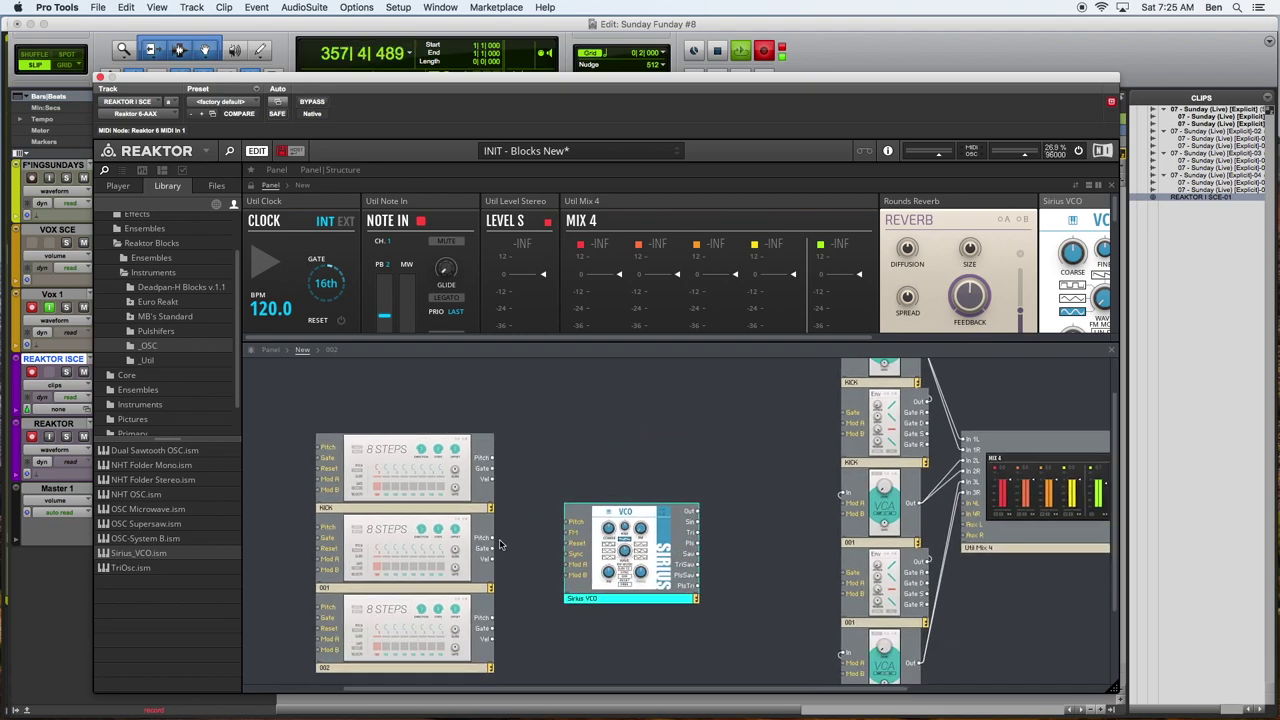
{"action": "left_click_drag", "start_coordinate": [492, 541], "coordinate": [570, 523]}
{"action": "left_click_drag", "start_coordinate": [607, 570], "coordinate": [600, 585]}
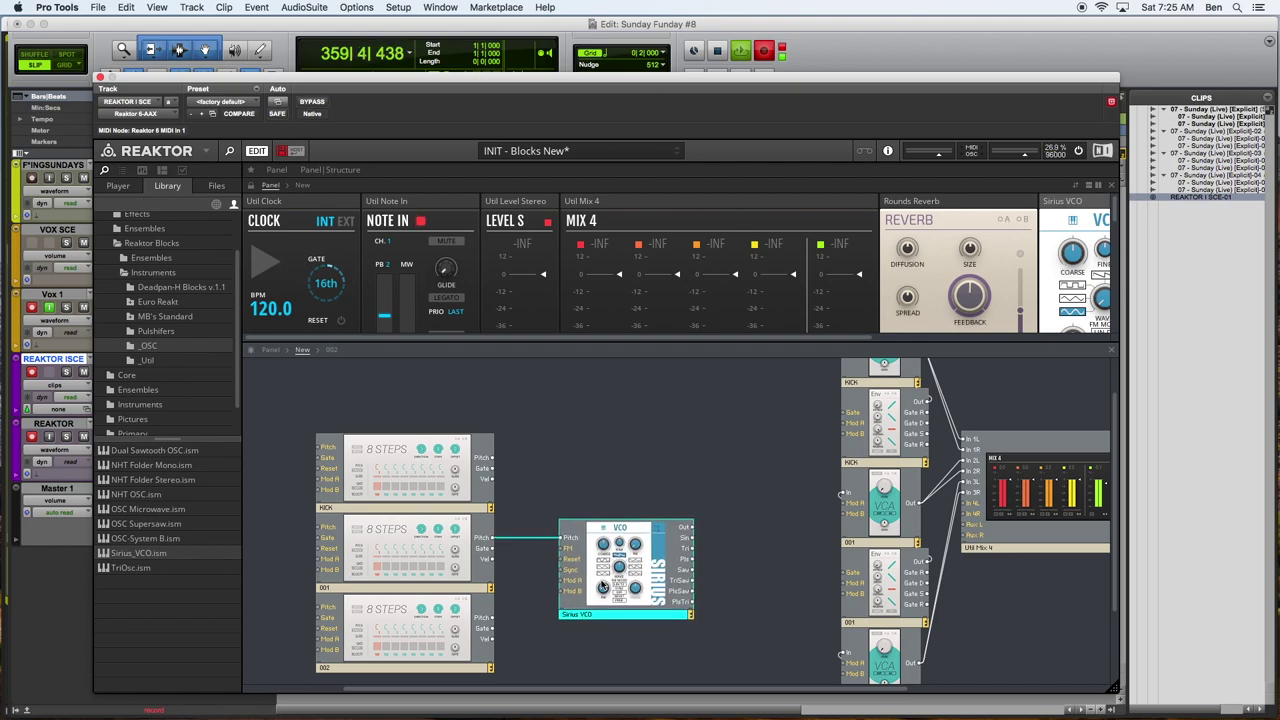
{"action": "double_click", "coordinate": [587, 617]}
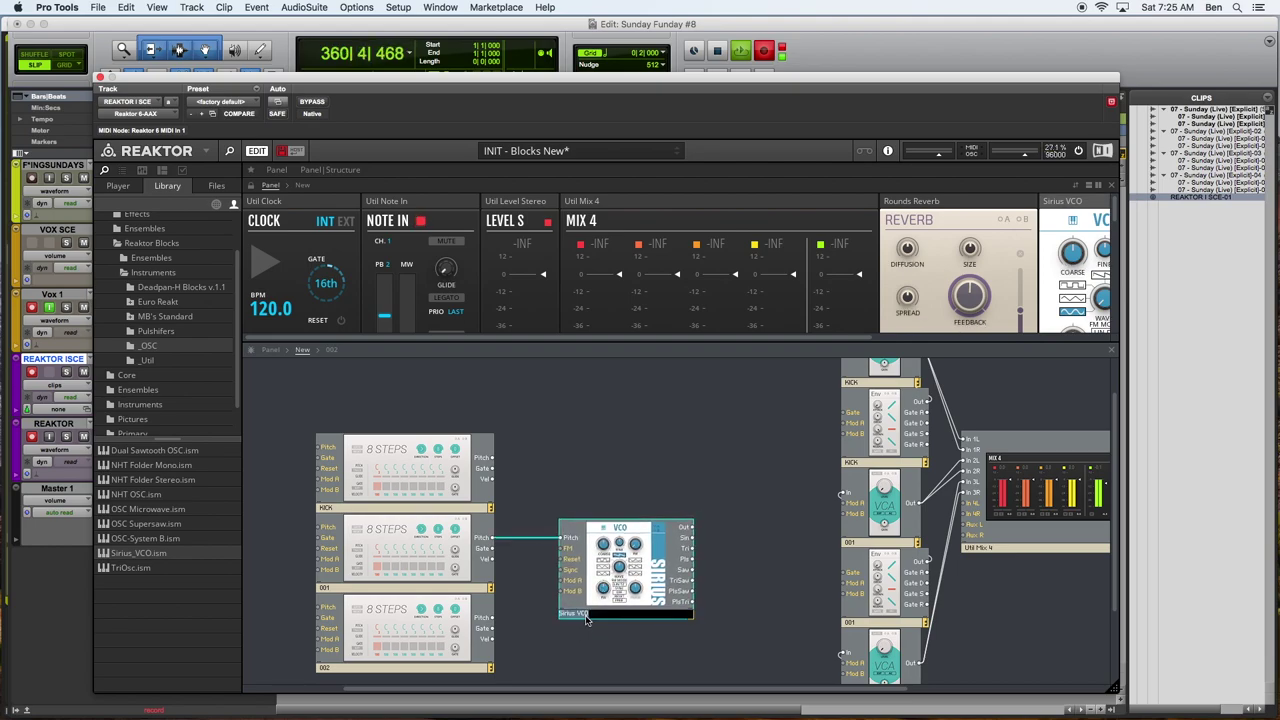
{"action": "type", "text": "001"}
{"action": "key", "text": "Return"}
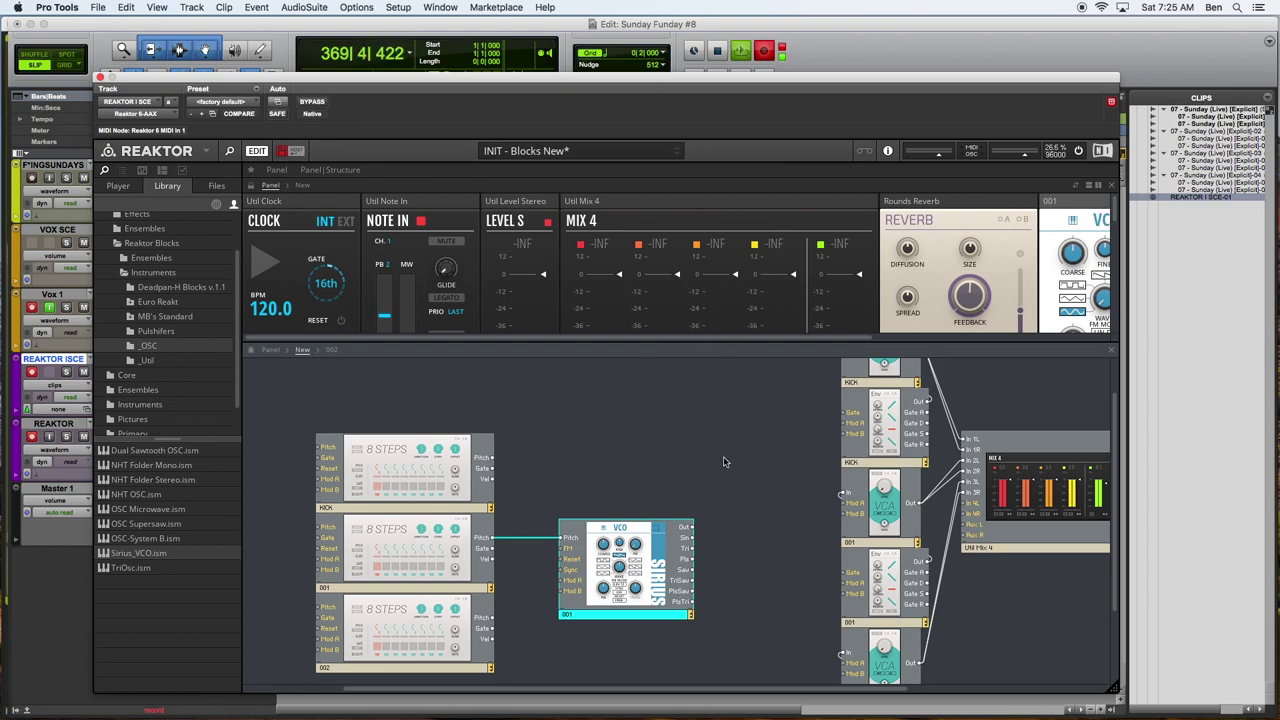
Rewire the 002, 001 and KICK envelope outputs to their VCAs' Mod A inputs, and connect the 001 VCO's Out to the 001 VCA's In
{"action": "scroll", "coordinate": [720, 495], "scroll_direction": "up", "scroll_amount": 2}
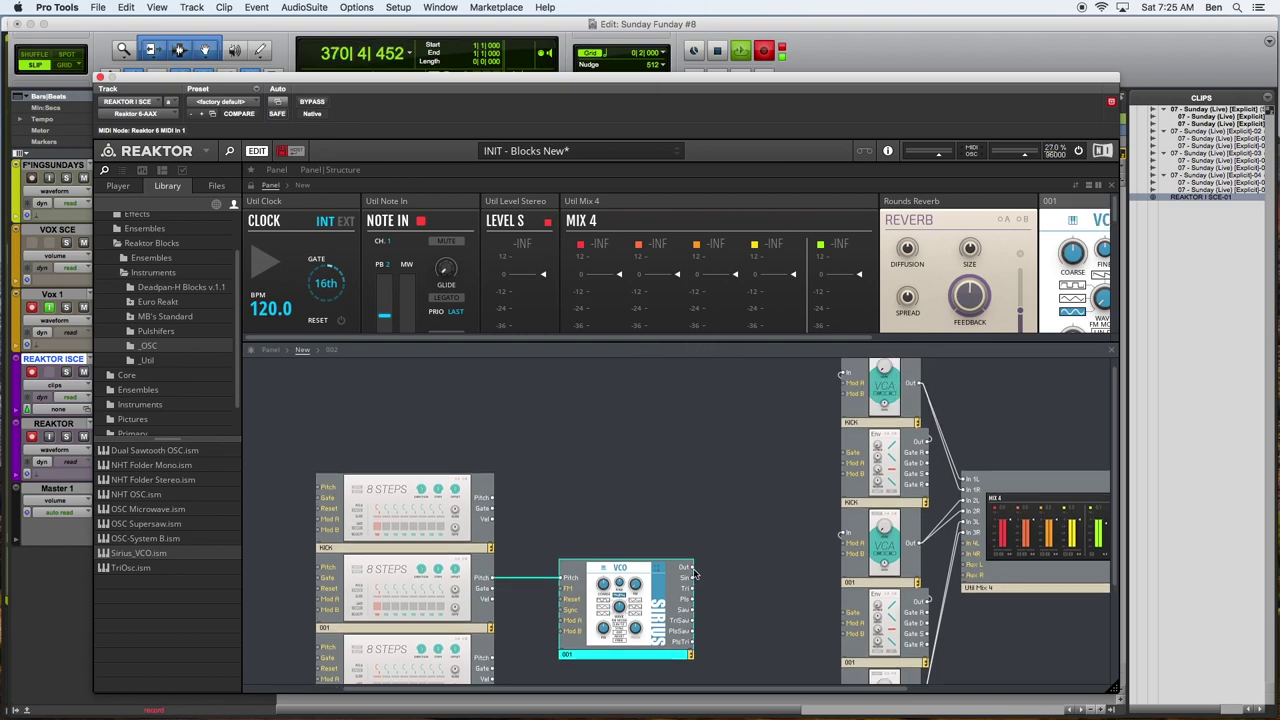
{"action": "left_click_drag", "start_coordinate": [697, 573], "coordinate": [740, 556]}
{"action": "scroll", "coordinate": [761, 633], "scroll_direction": "down", "scroll_amount": 5}
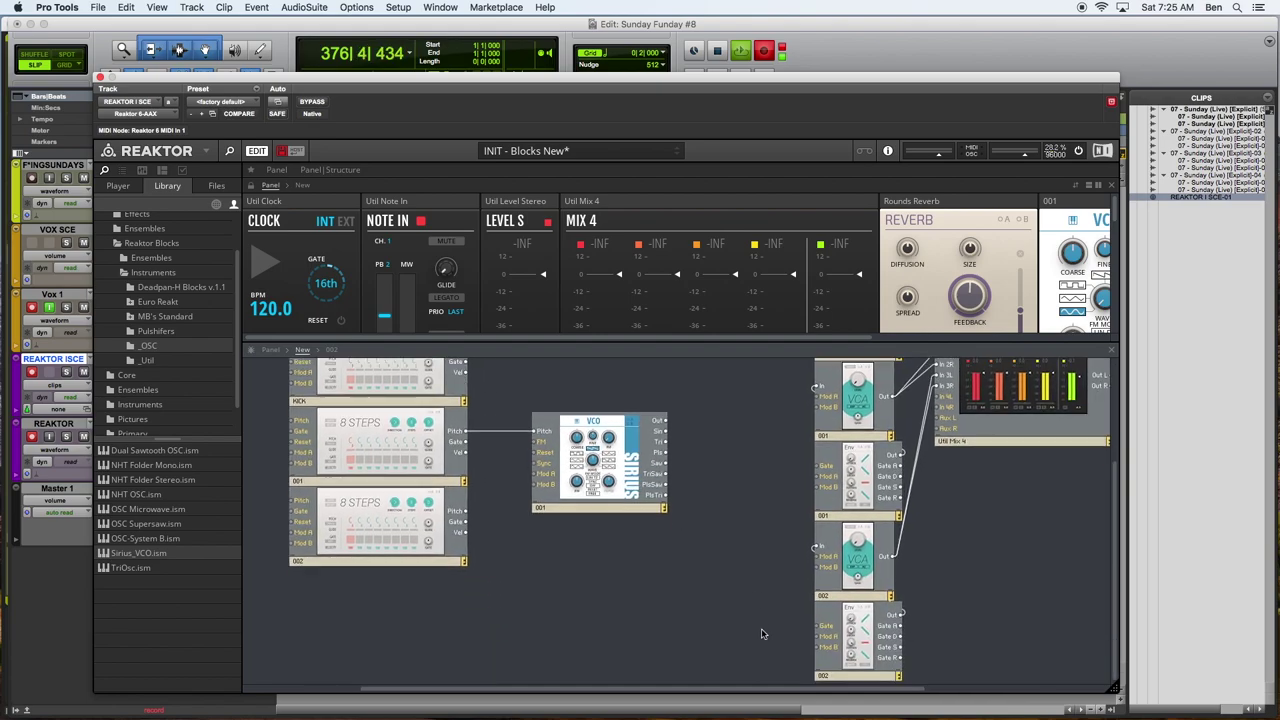
{"action": "left_click_drag", "start_coordinate": [901, 614], "coordinate": [826, 556]}
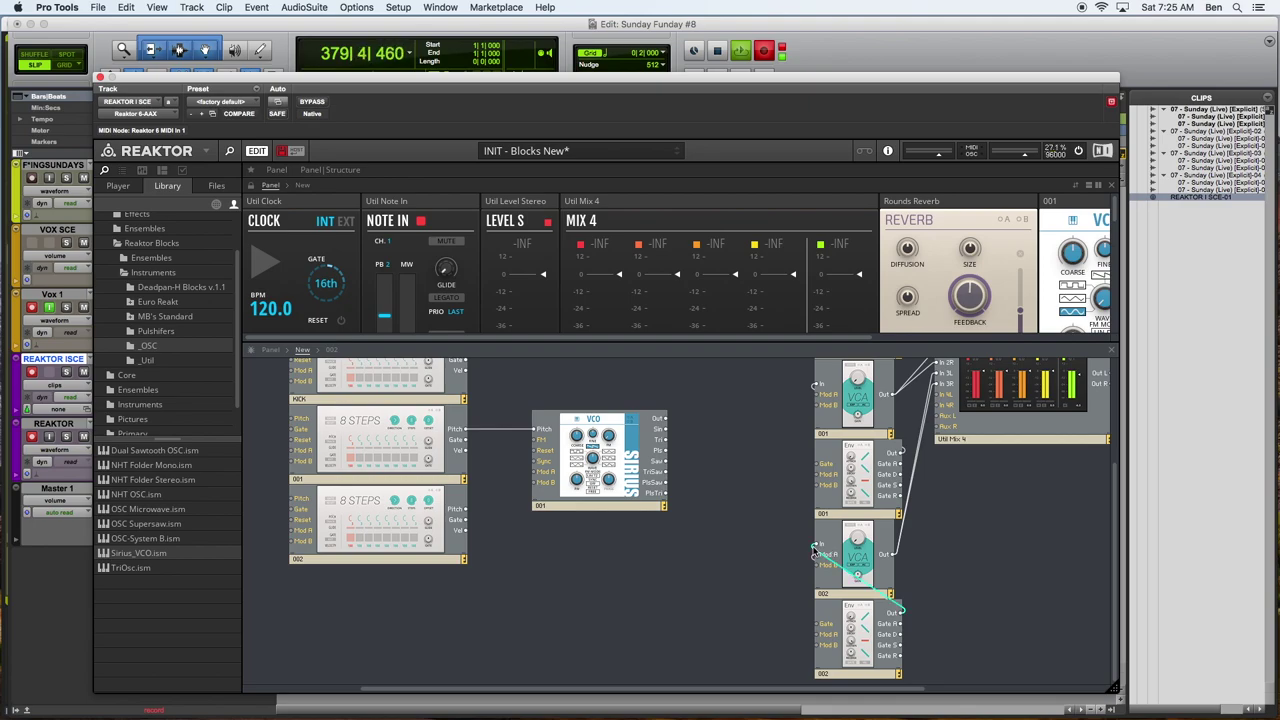
{"action": "scroll", "coordinate": [761, 515], "scroll_direction": "up", "scroll_amount": 1}
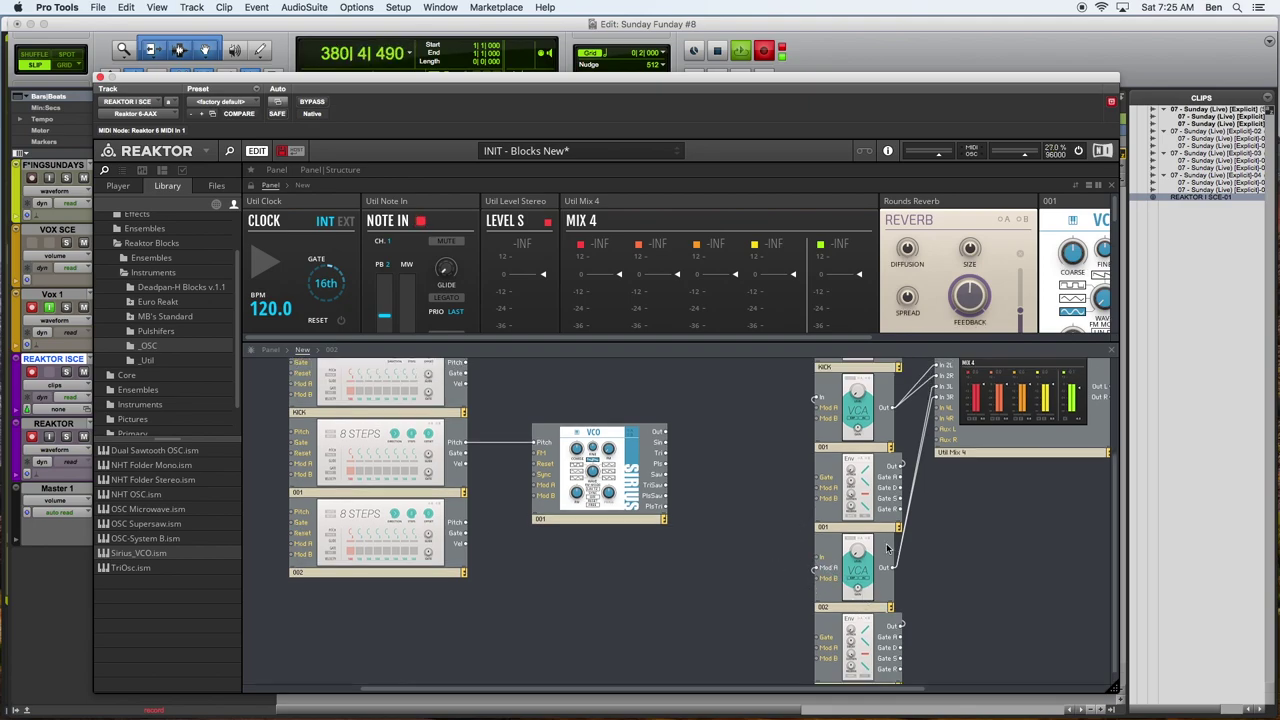
{"action": "left_click_drag", "start_coordinate": [887, 465], "coordinate": [818, 402]}
{"action": "scroll", "coordinate": [766, 449], "scroll_direction": "up", "scroll_amount": 5}
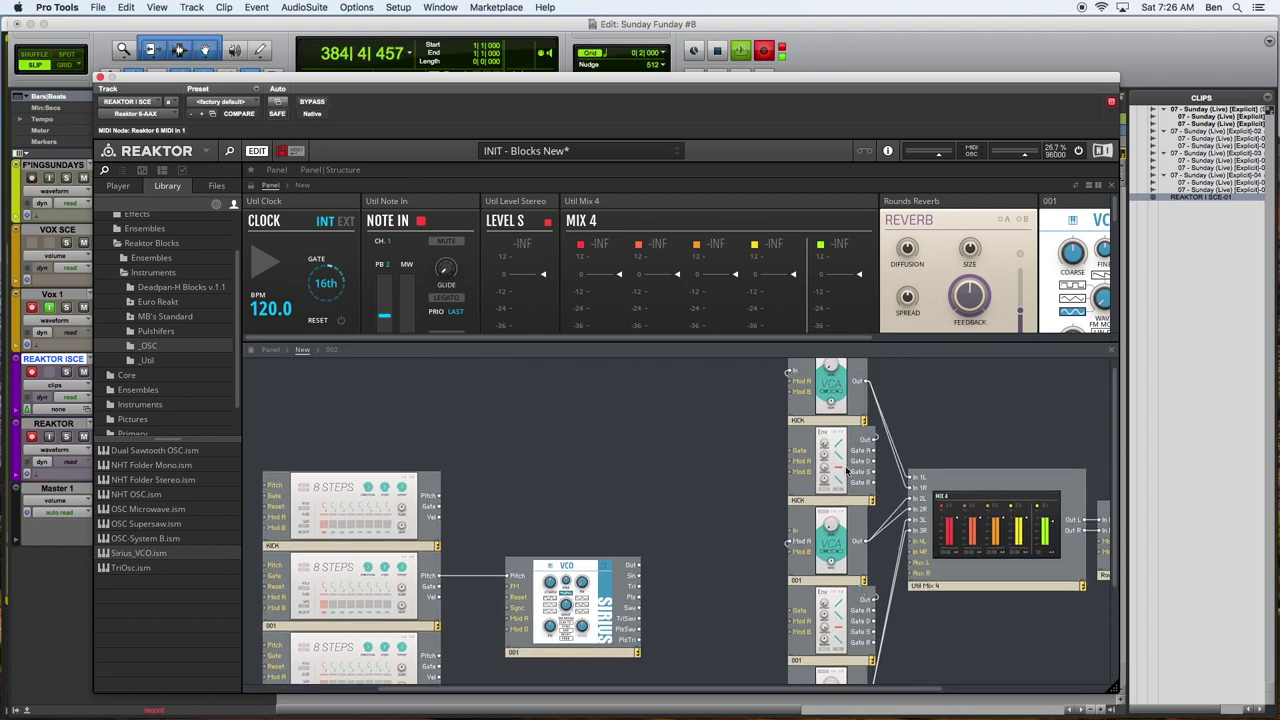
{"action": "scroll", "coordinate": [846, 471], "scroll_direction": "up", "scroll_amount": 1}
{"action": "left_click_drag", "start_coordinate": [862, 456], "coordinate": [788, 396]}
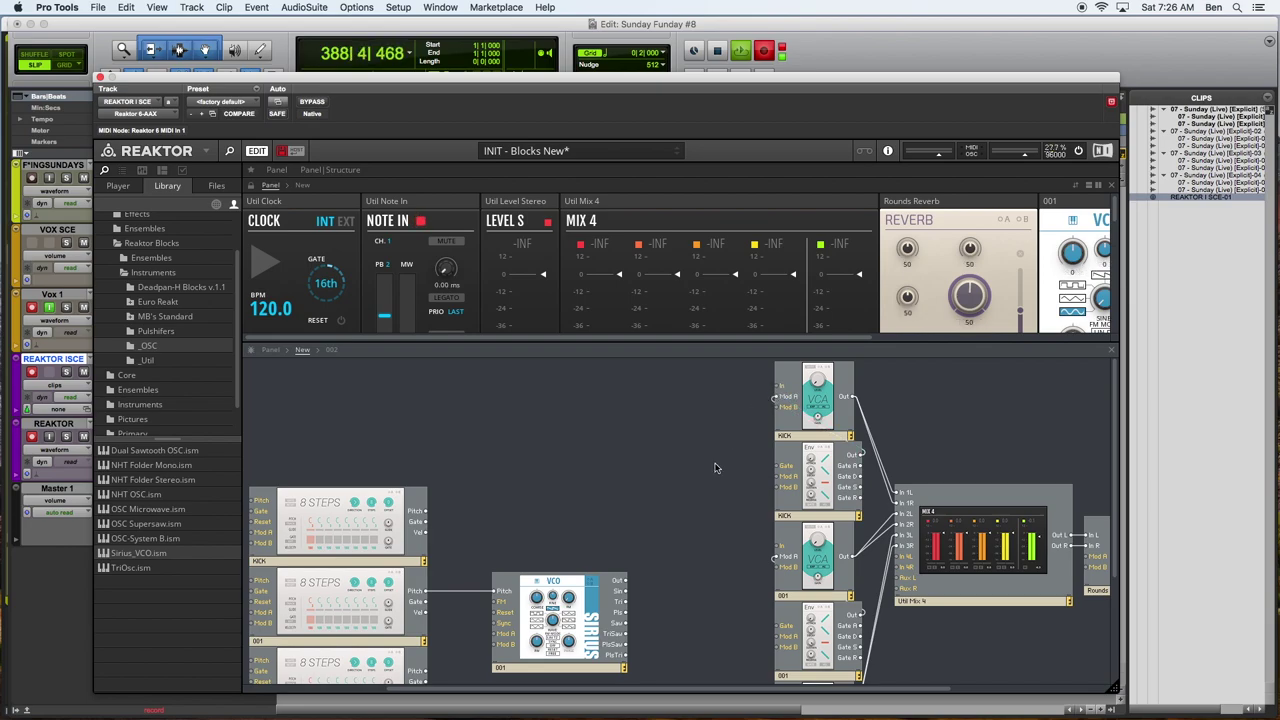
{"action": "left_click_drag", "start_coordinate": [624, 581], "coordinate": [779, 547]}
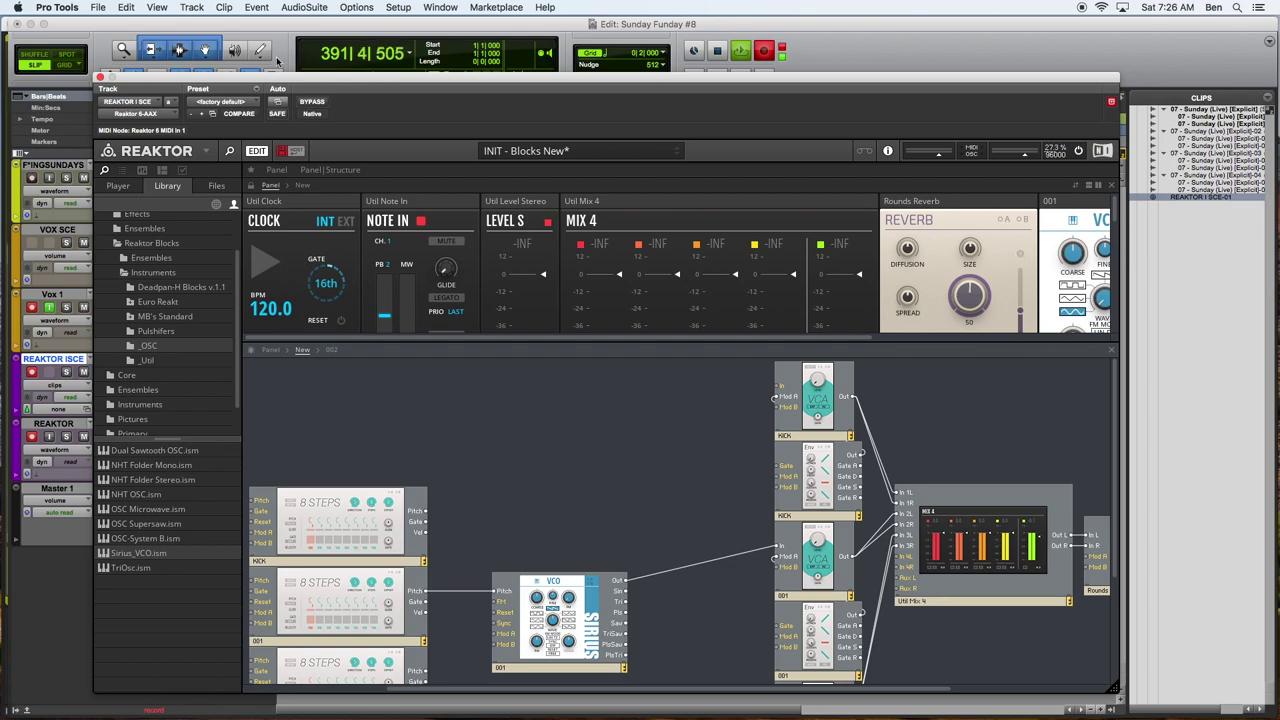
Check the modulation A controls on the three VCAs in the panel-only view, and return to the combined panel and structure view
{"action": "left_click", "coordinate": [280, 170]}
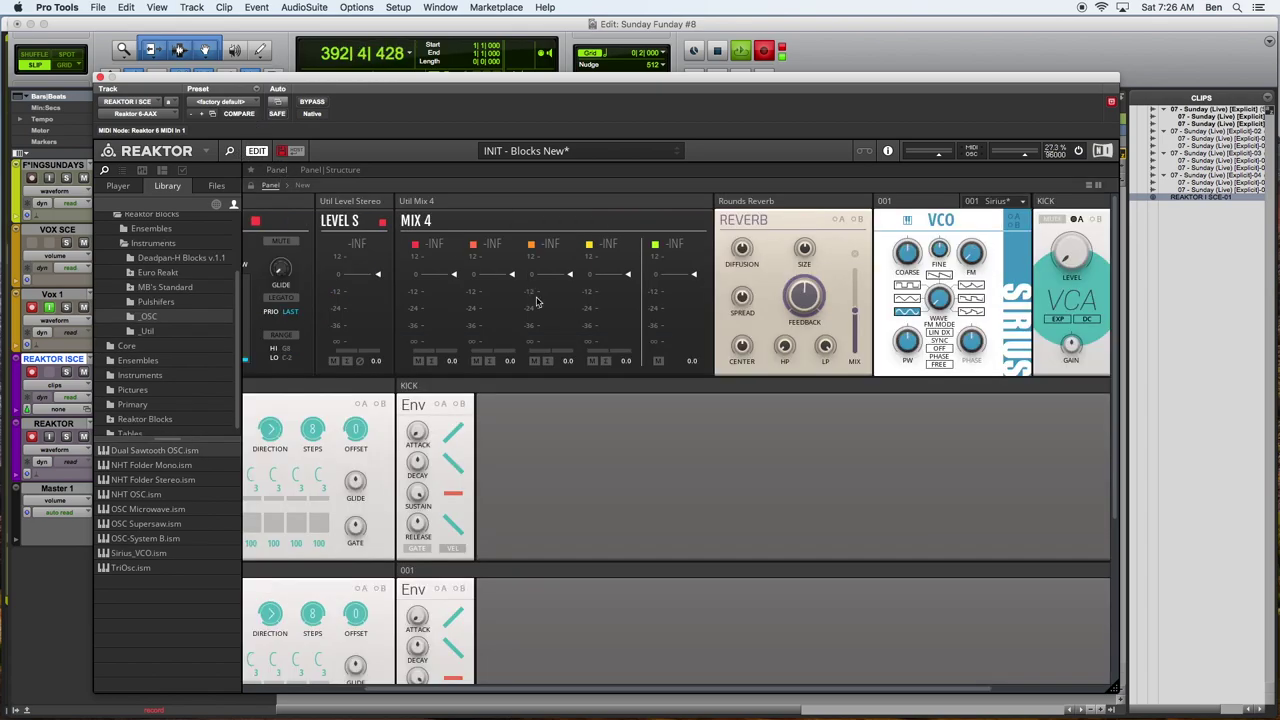
{"action": "scroll", "coordinate": [528, 446], "scroll_direction": "right", "scroll_amount": 3}
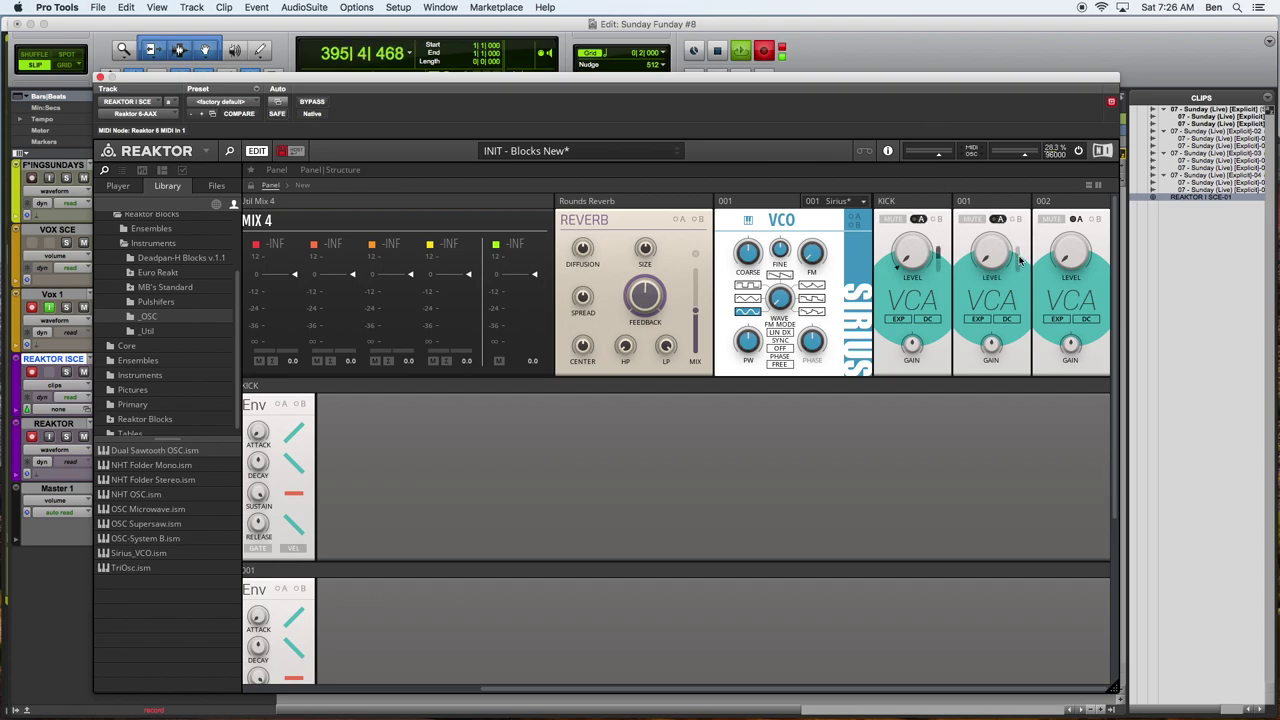
{"action": "left_click", "coordinate": [1077, 219]}
{"action": "left_click", "coordinate": [1078, 219]}
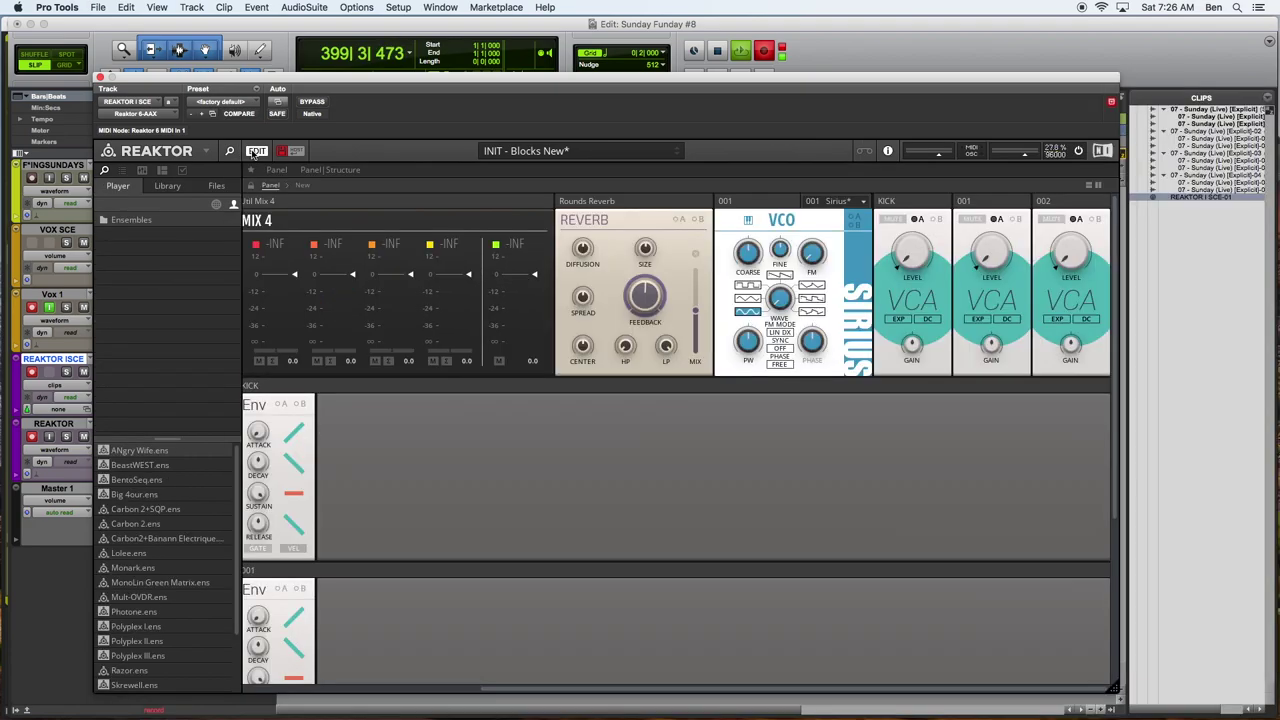
{"action": "left_click", "coordinate": [230, 151]}
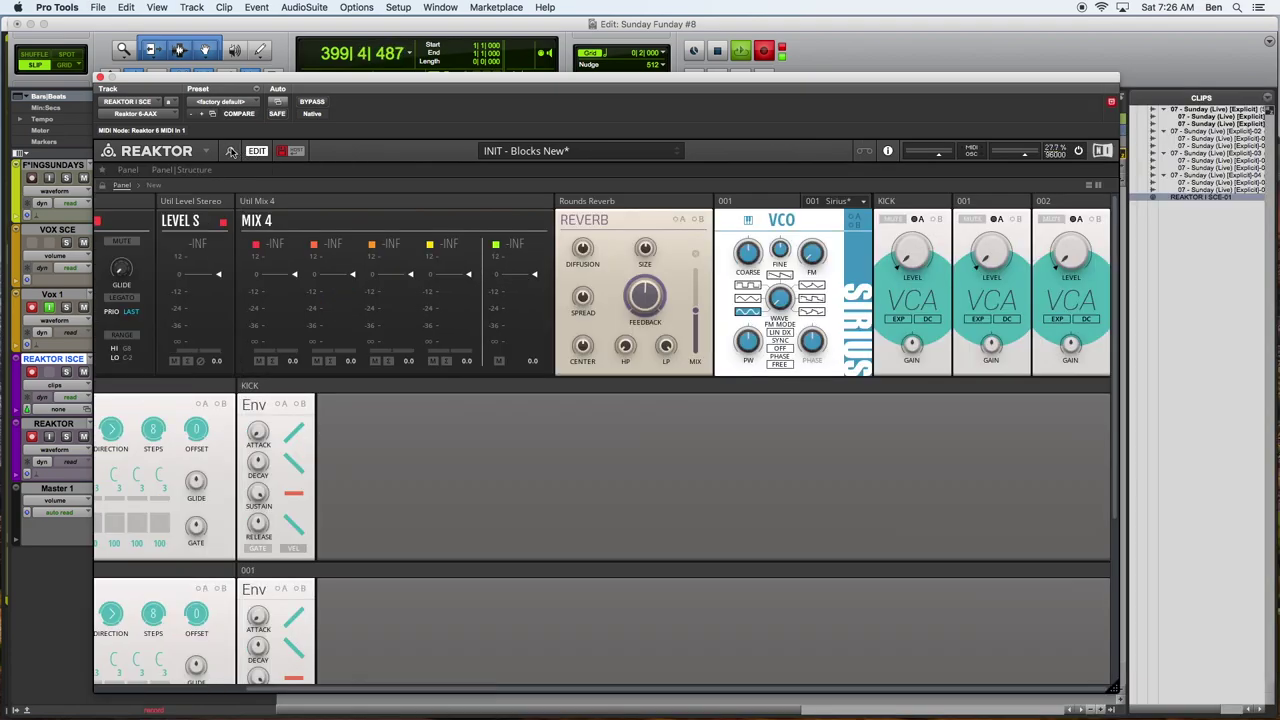
{"action": "left_click", "coordinate": [230, 151]}
{"action": "left_click", "coordinate": [305, 172]}
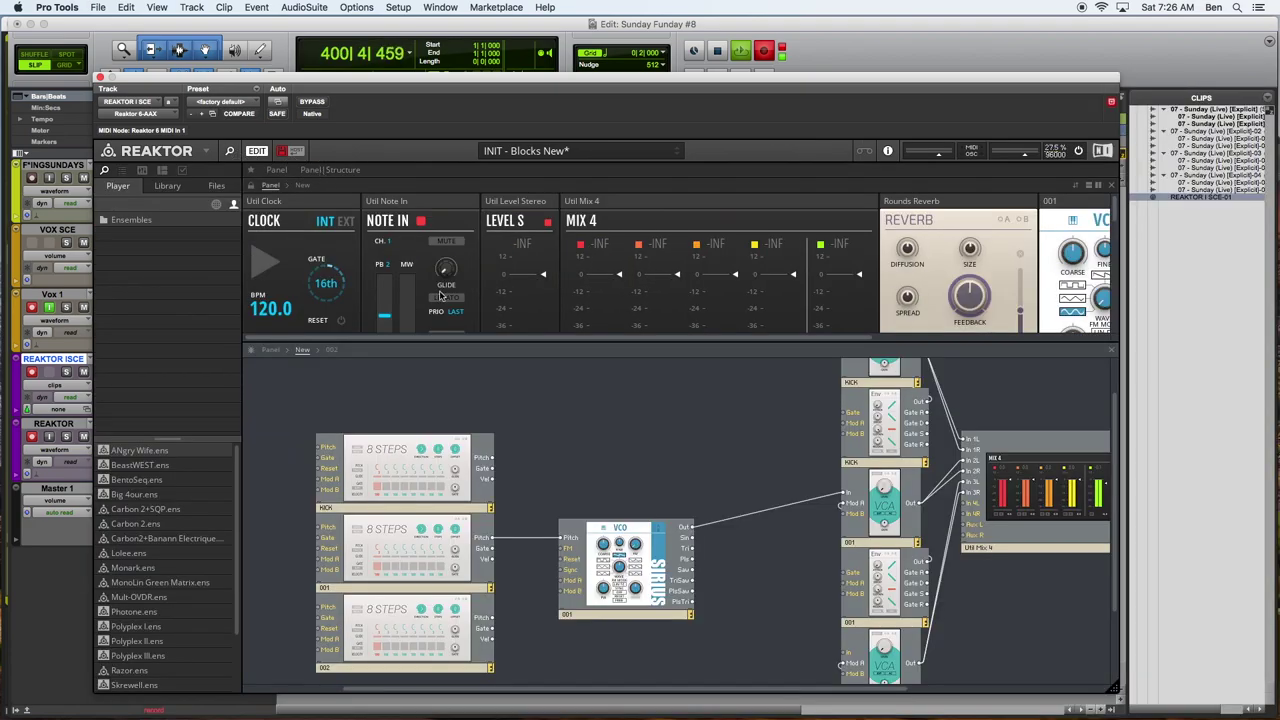
Move the 001 Sirius VCO closer to the 8 Steps sequencers and bring up the library's _OSC oscillator list
{"action": "left_click_drag", "start_coordinate": [642, 568], "coordinate": [611, 568]}
{"action": "scroll", "coordinate": [651, 591], "scroll_direction": "down", "scroll_amount": 3}
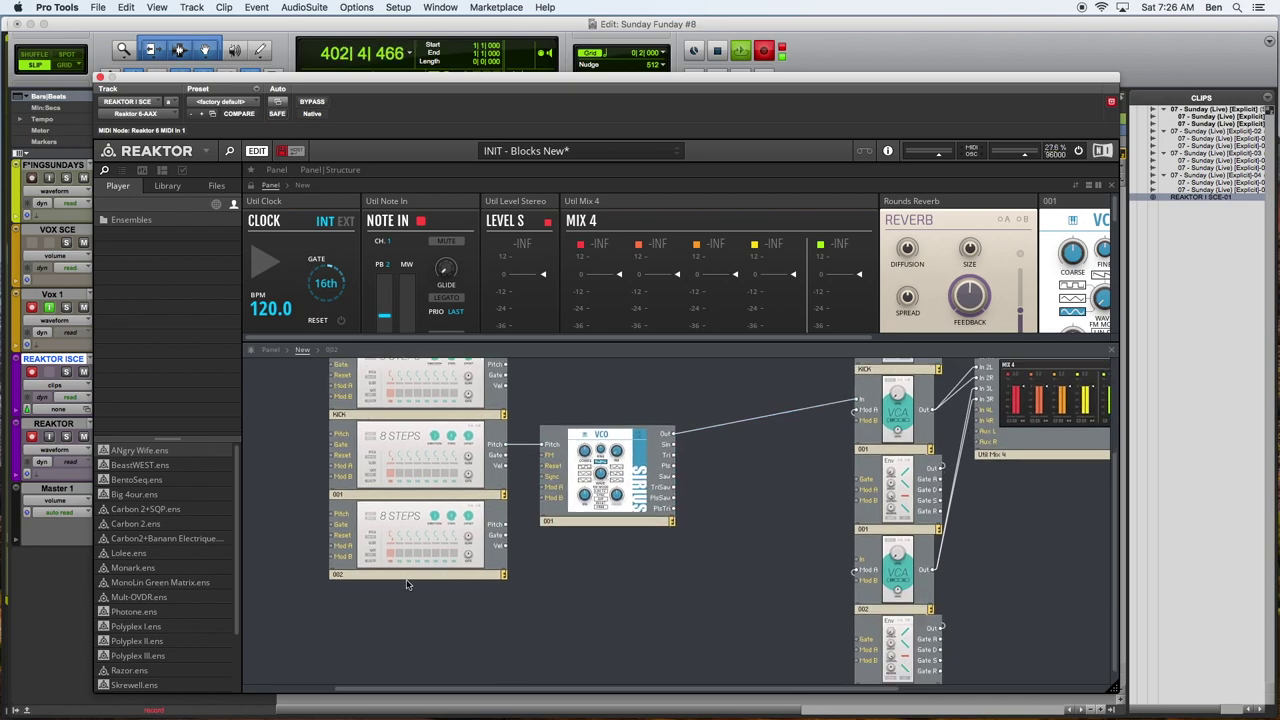
{"action": "left_click", "coordinate": [168, 187]}
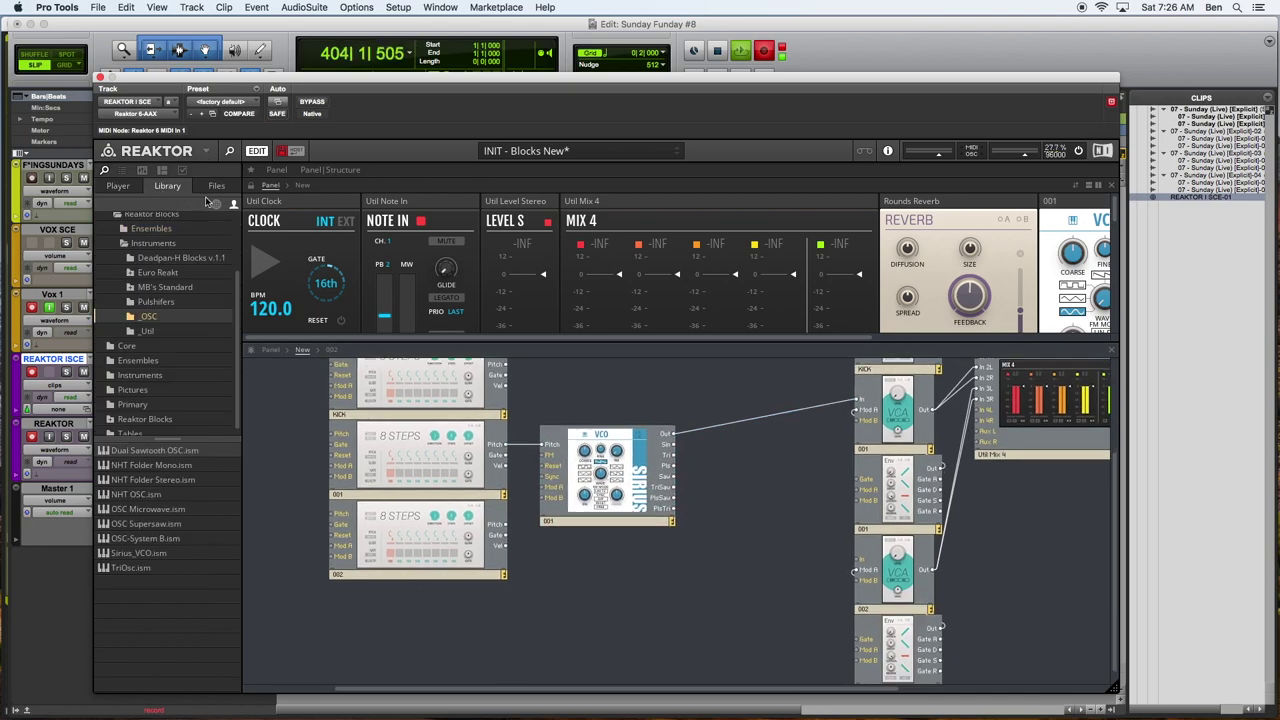
Try OSC-System B from the oscillator list as another voice beneath the 001 VCO
{"action": "left_click", "coordinate": [151, 540]}
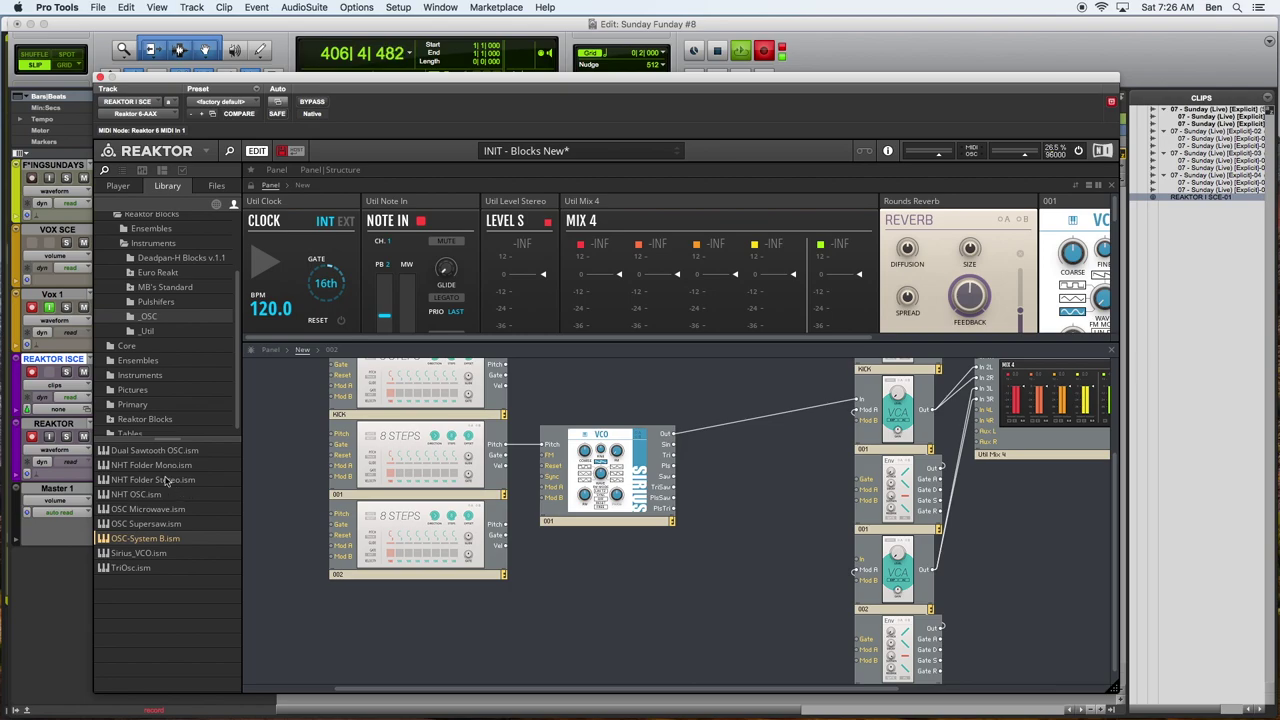
{"action": "left_click_drag", "start_coordinate": [129, 545], "coordinate": [650, 599]}
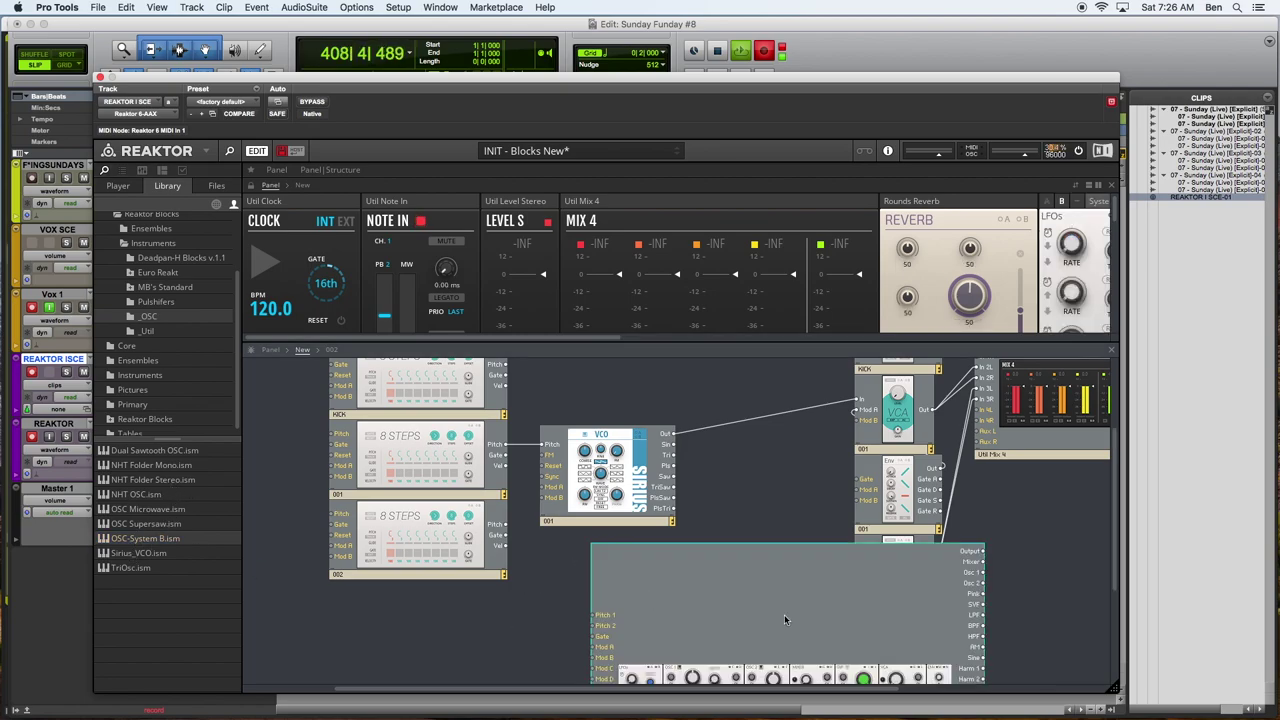
{"action": "scroll", "coordinate": [784, 614], "scroll_direction": "down", "scroll_amount": 3}
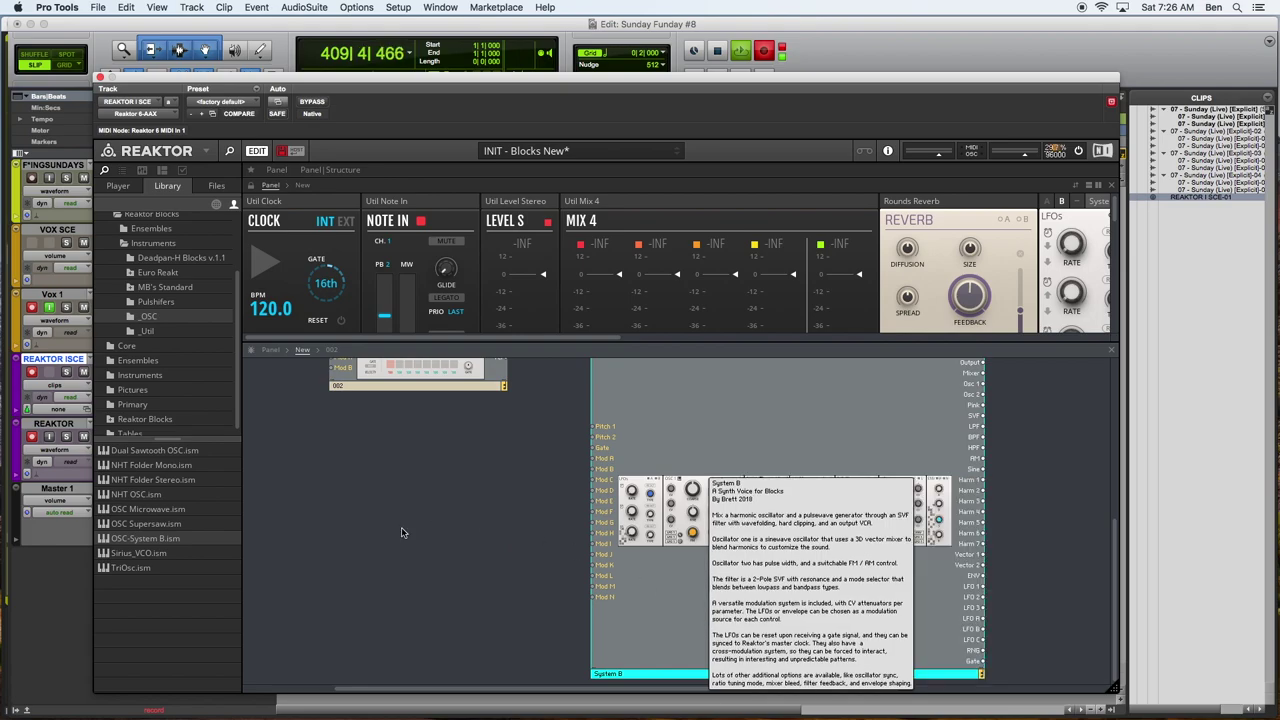
{"action": "scroll", "coordinate": [699, 574], "scroll_direction": "up", "scroll_amount": 1}
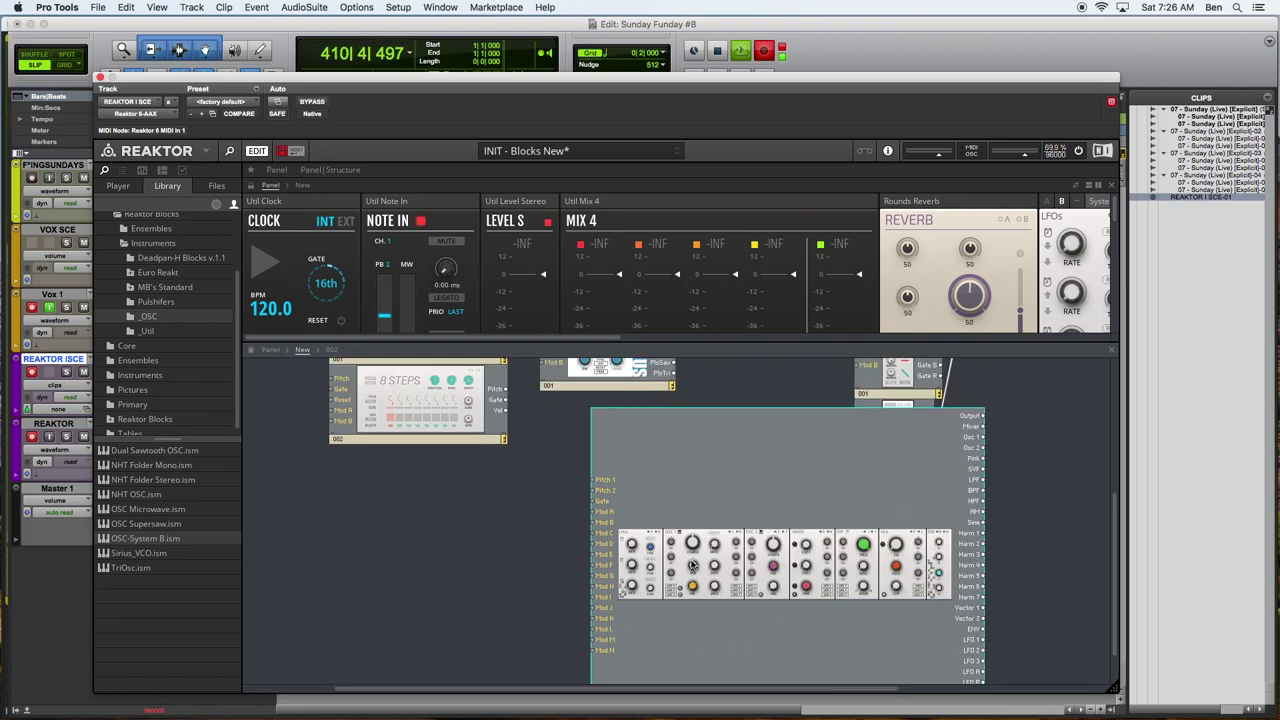
{"action": "mouse_move", "coordinate": [663, 545]}
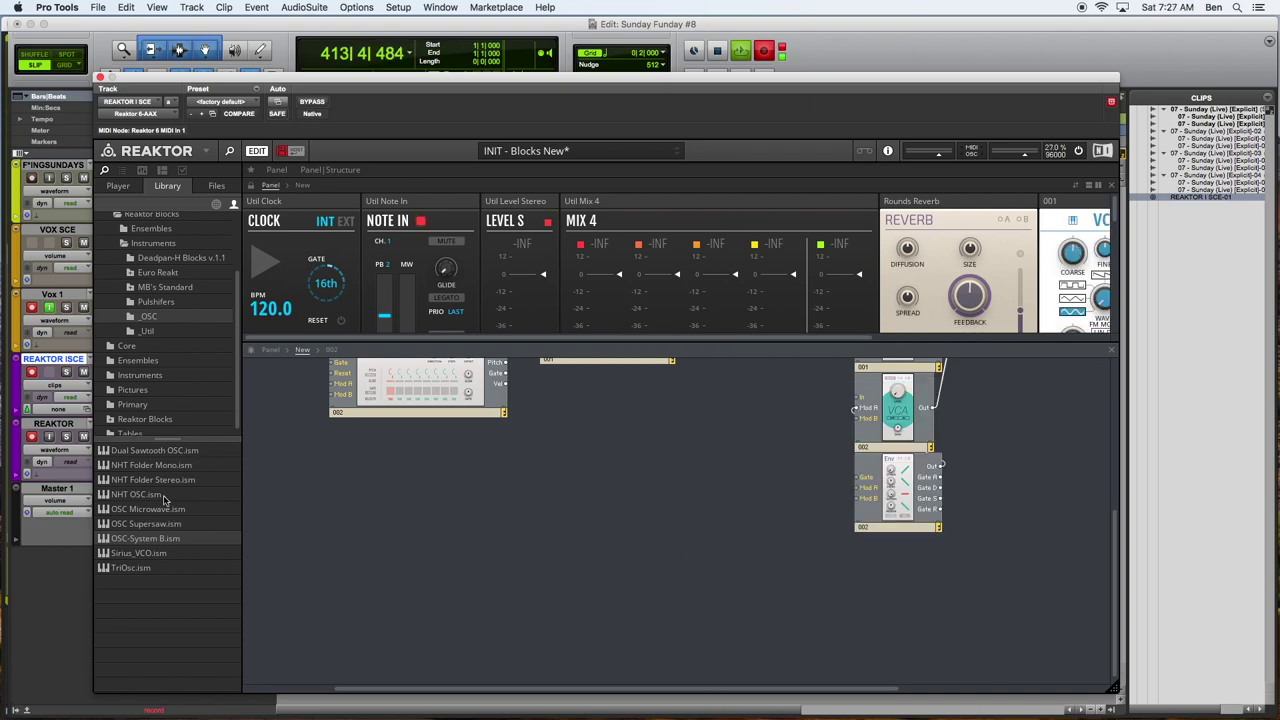
Add NHT OSC from the oscillator list, read its description, and place it directly beneath the 001 VCO
{"action": "left_click_drag", "start_coordinate": [146, 495], "coordinate": [582, 472]}
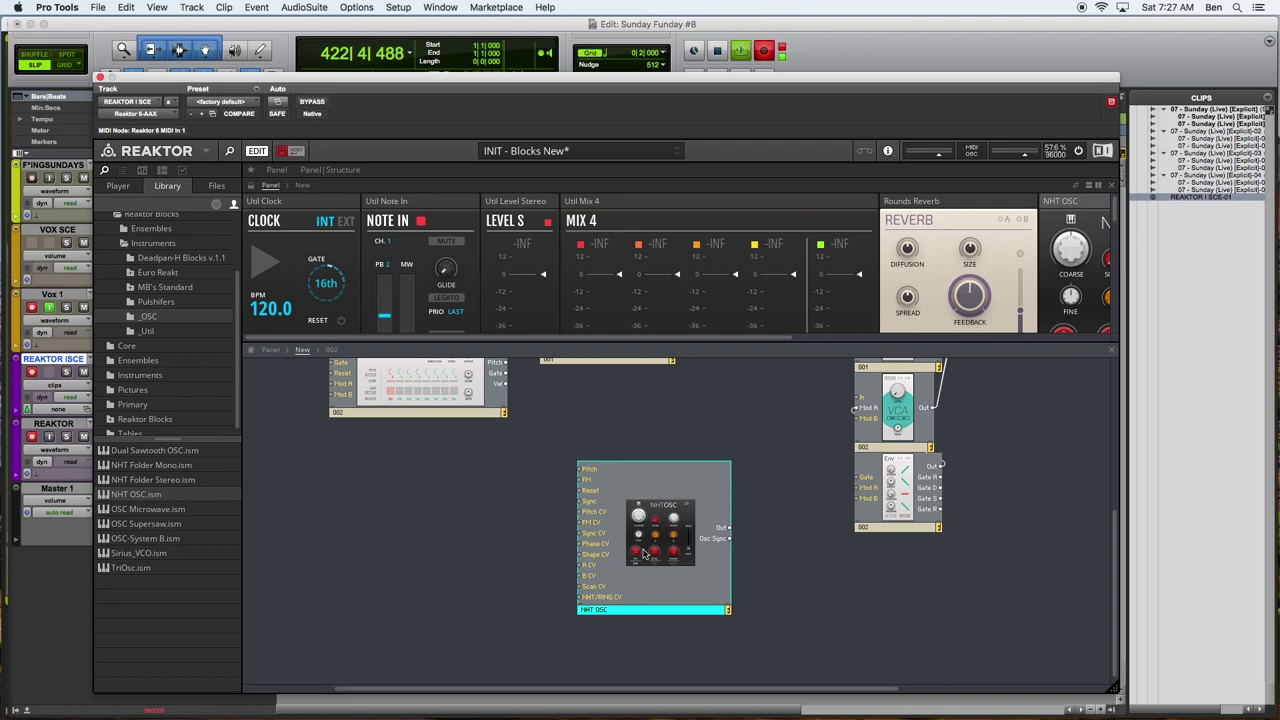
{"action": "mouse_move", "coordinate": [641, 549]}
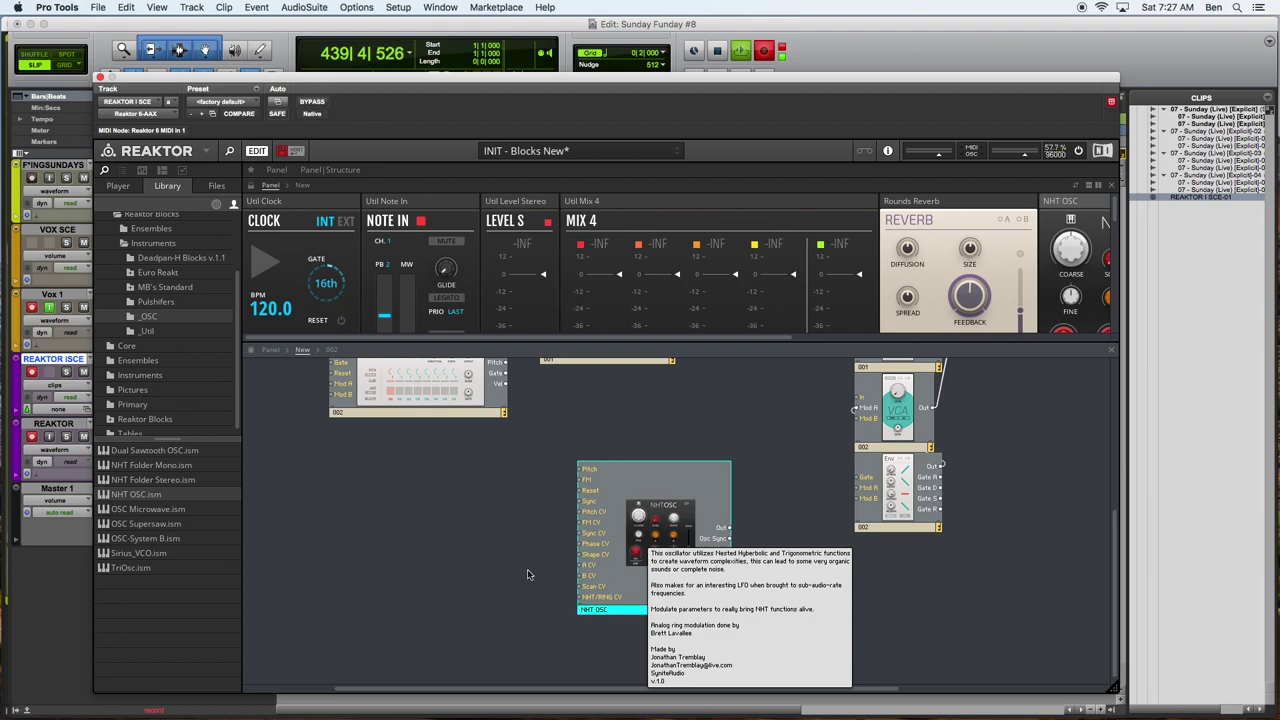
{"action": "left_click", "coordinate": [465, 535]}
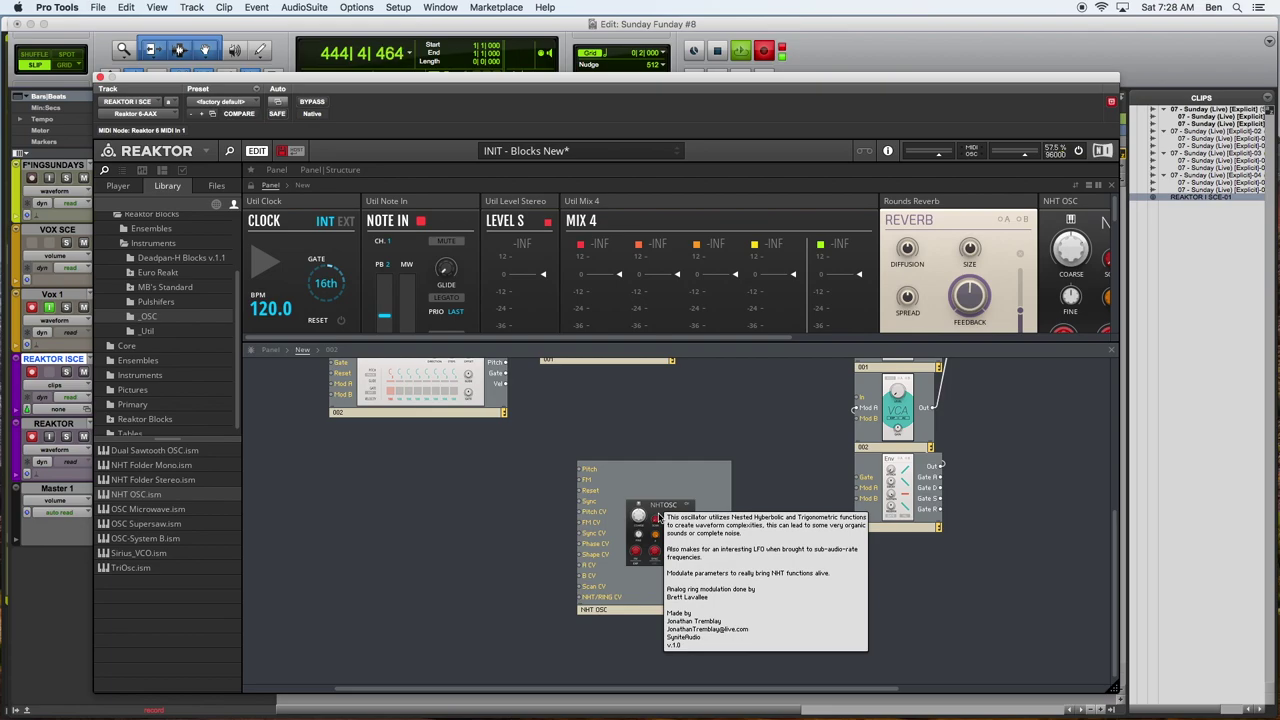
{"action": "left_click_drag", "start_coordinate": [661, 495], "coordinate": [628, 410]}
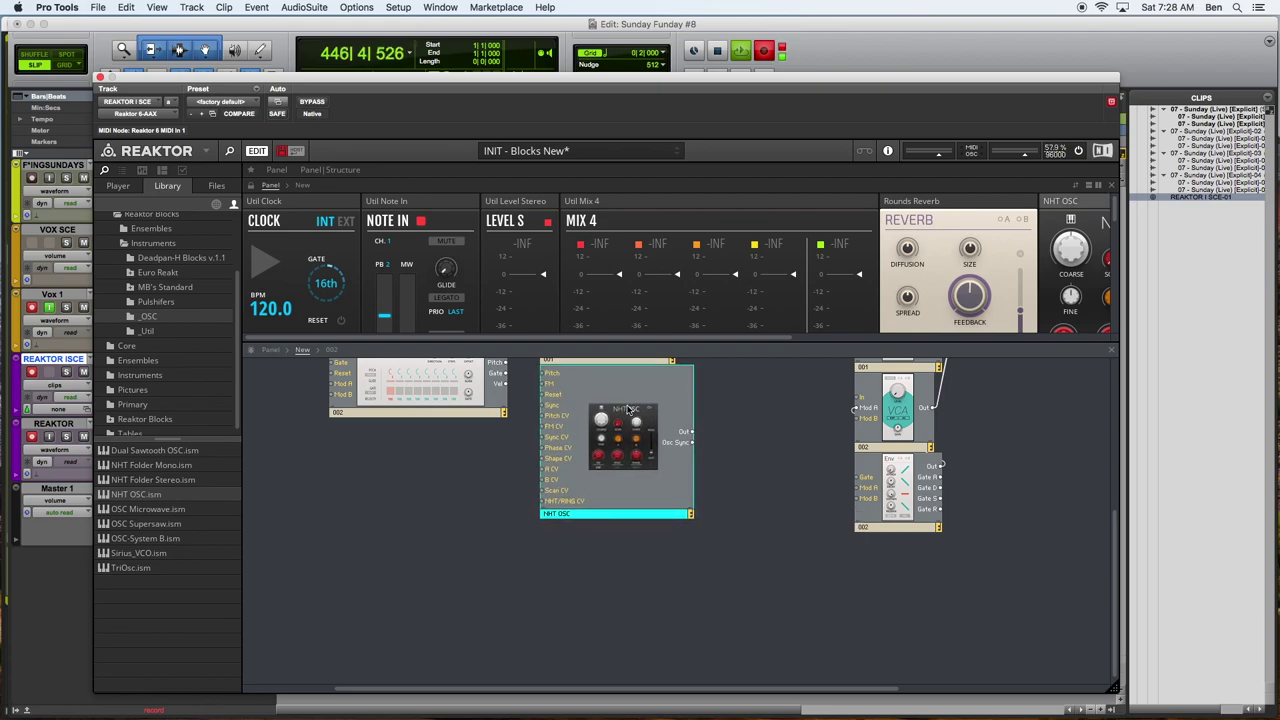
Rename the NHT OSC block as 002
{"action": "double_click", "coordinate": [554, 514]}
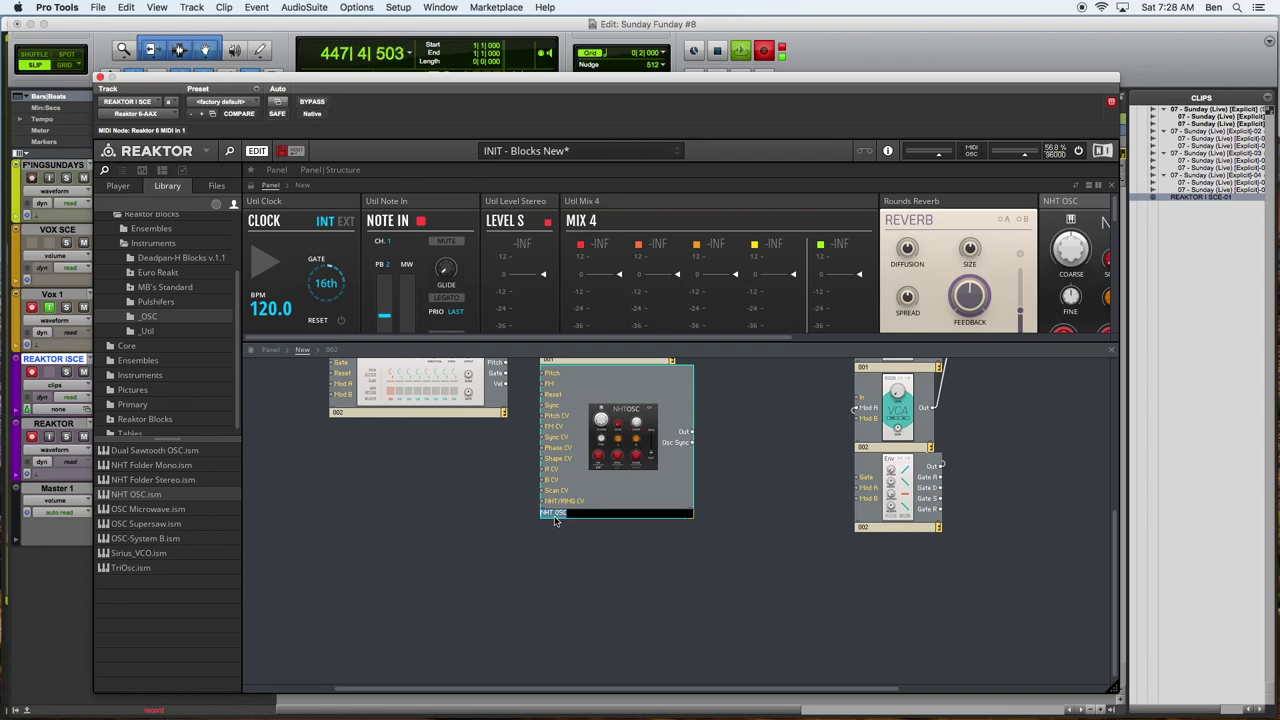
{"action": "type", "text": "002"}
{"action": "key", "text": "Return"}
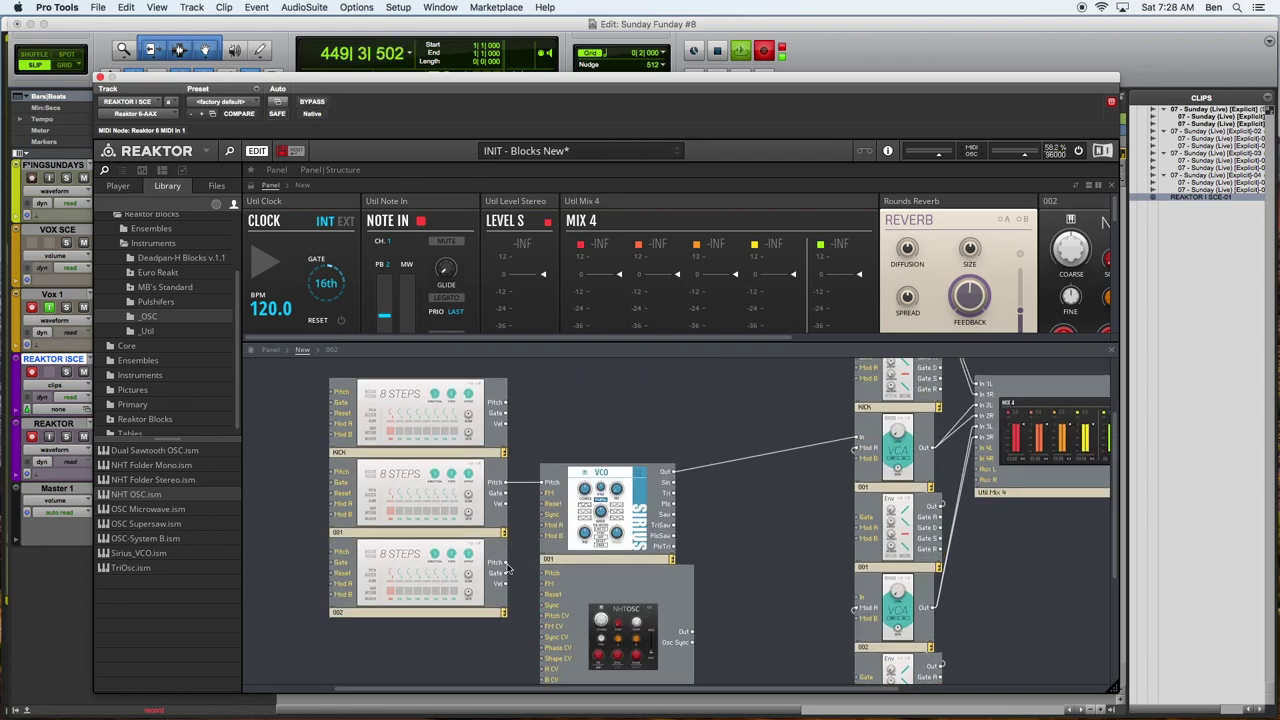
Wire the 002 8 Steps Pitch output to the NHT OSC's Pitch input, and the NHT OSC's Out to the 002 VCA's In
{"action": "left_click_drag", "start_coordinate": [507, 568], "coordinate": [552, 575]}
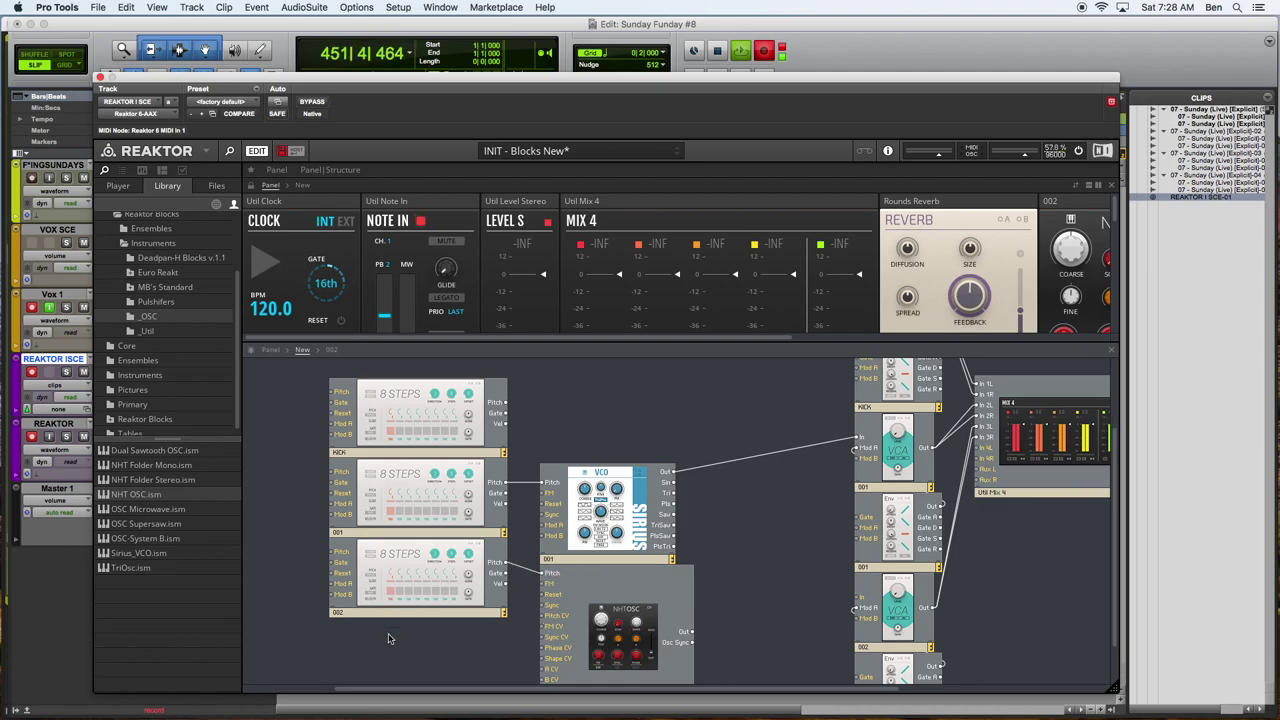
{"action": "scroll", "coordinate": [480, 638], "scroll_direction": "down", "scroll_amount": 3}
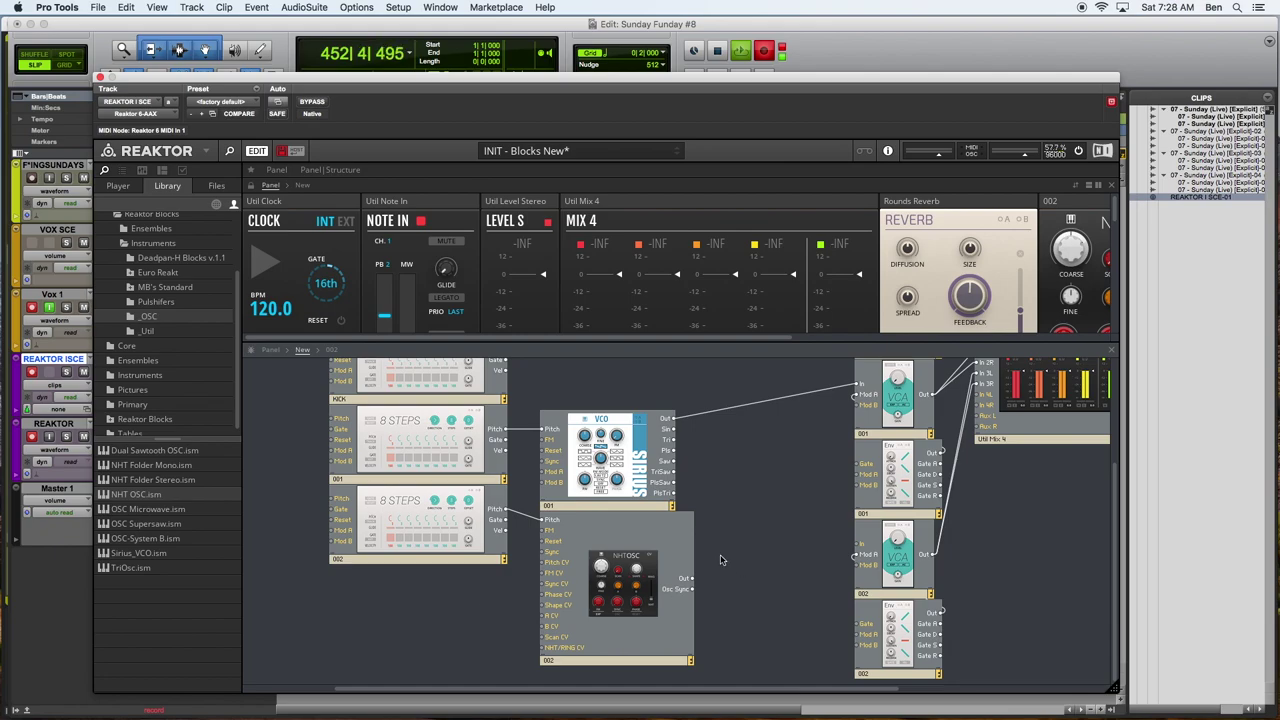
{"action": "scroll", "coordinate": [661, 603], "scroll_direction": "right", "scroll_amount": 1}
{"action": "left_click_drag", "start_coordinate": [679, 579], "coordinate": [846, 546]}
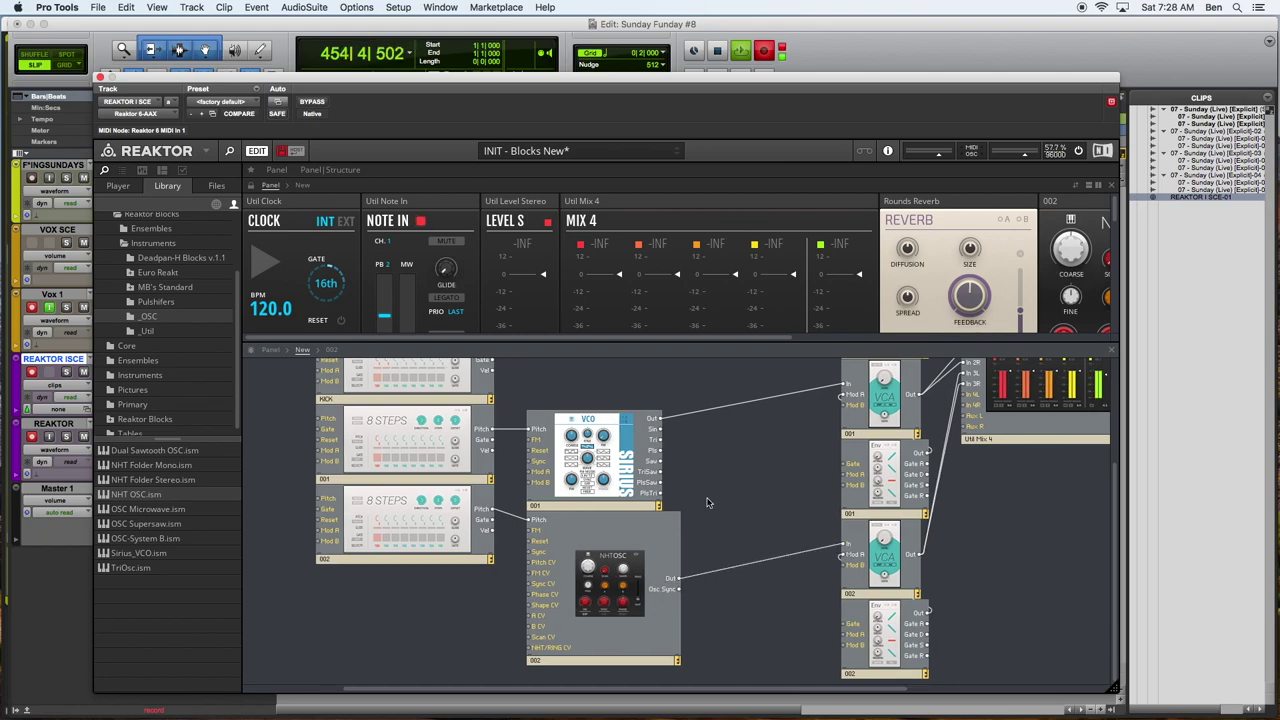
Review the structure wiring from the 8 Steps sequencers through the oscillators and VCAs to Mix 4 and the reverb
{"action": "scroll", "coordinate": [710, 503], "scroll_direction": "right", "scroll_amount": 2}
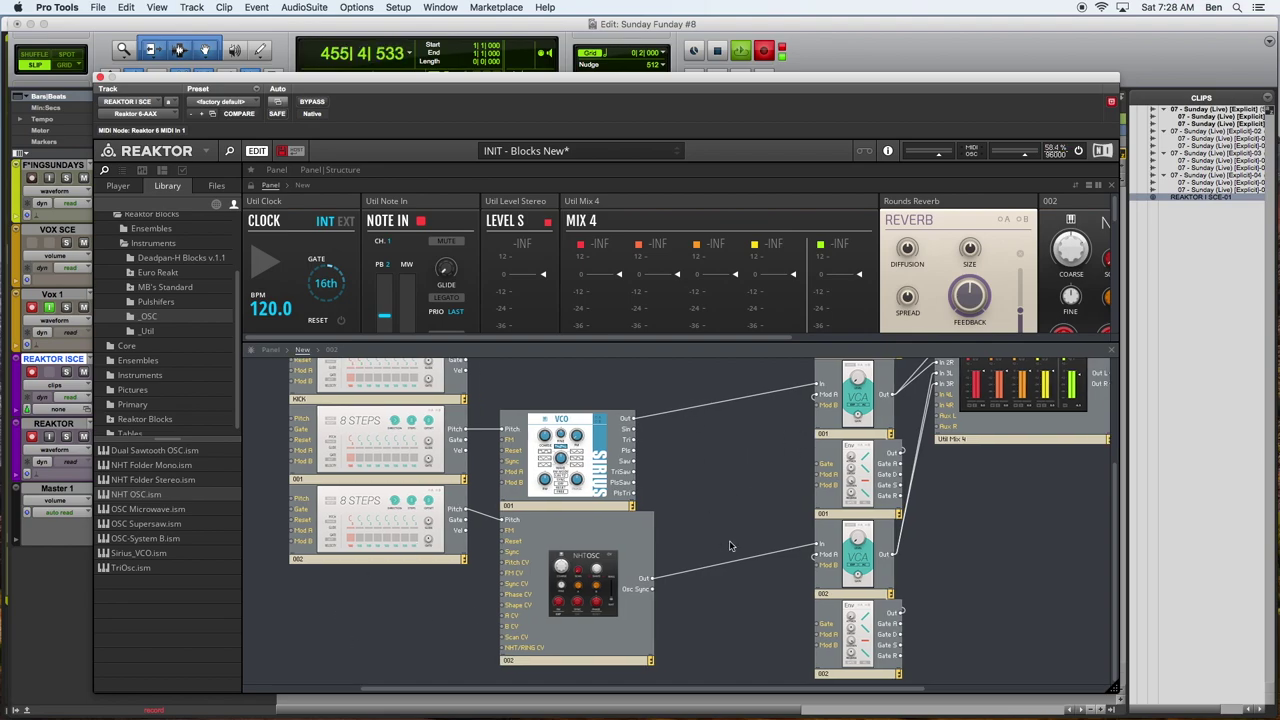
{"action": "scroll", "coordinate": [754, 514], "scroll_direction": "up", "scroll_amount": 5}
{"action": "scroll", "coordinate": [752, 514], "scroll_direction": "right", "scroll_amount": 3}
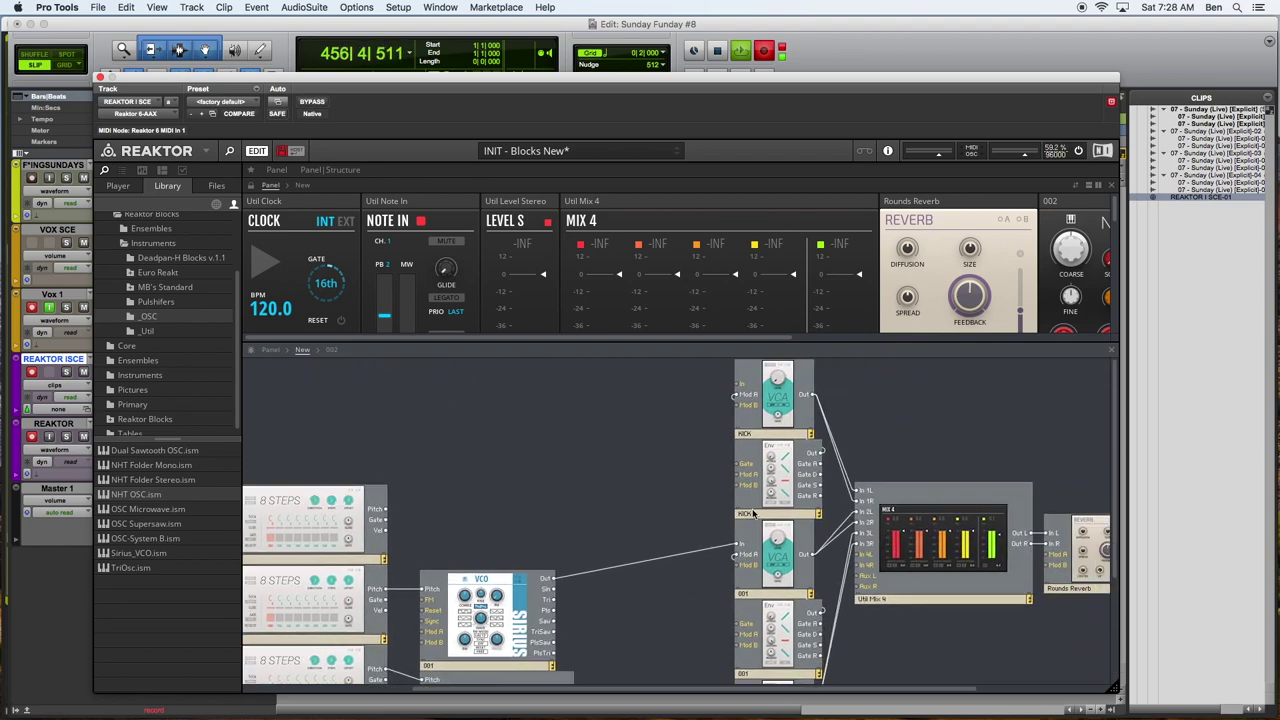
{"action": "scroll", "coordinate": [750, 514], "scroll_direction": "down", "scroll_amount": 5}
{"action": "scroll", "coordinate": [713, 506], "scroll_direction": "up", "scroll_amount": 2}
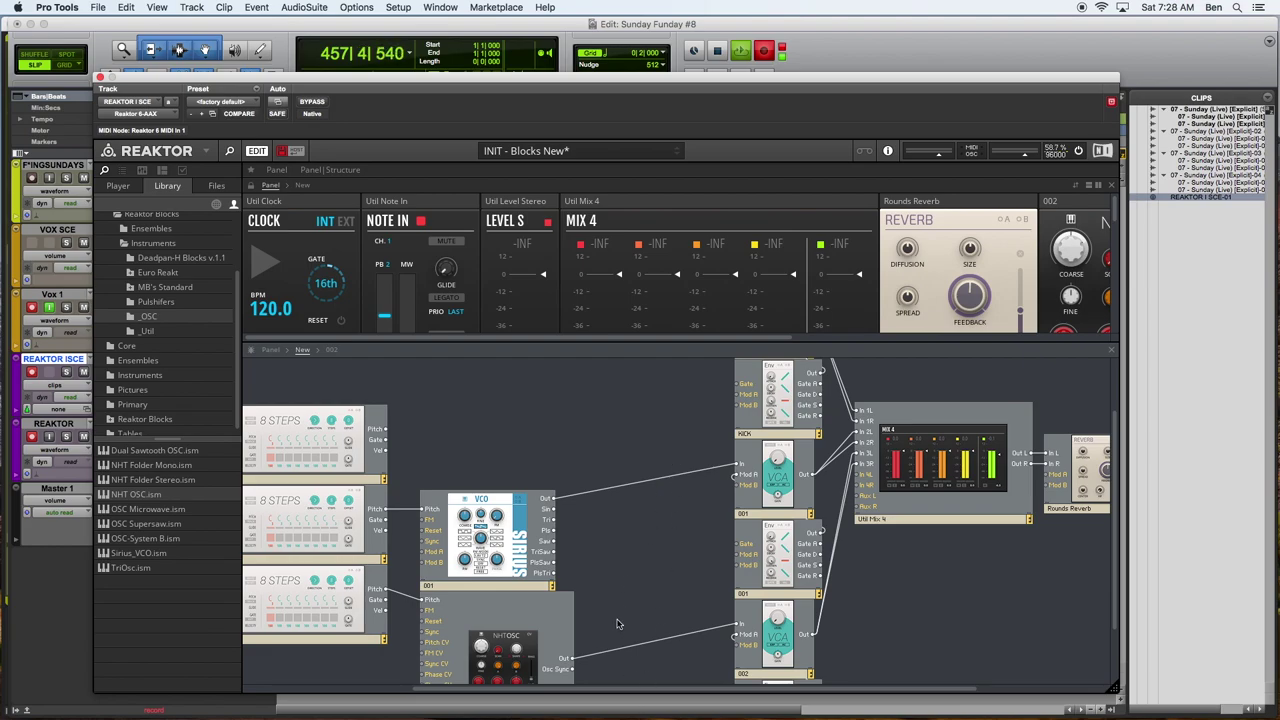
{"action": "scroll", "coordinate": [460, 607], "scroll_direction": "left", "scroll_amount": 4}
{"action": "scroll", "coordinate": [460, 607], "scroll_direction": "down", "scroll_amount": 1}
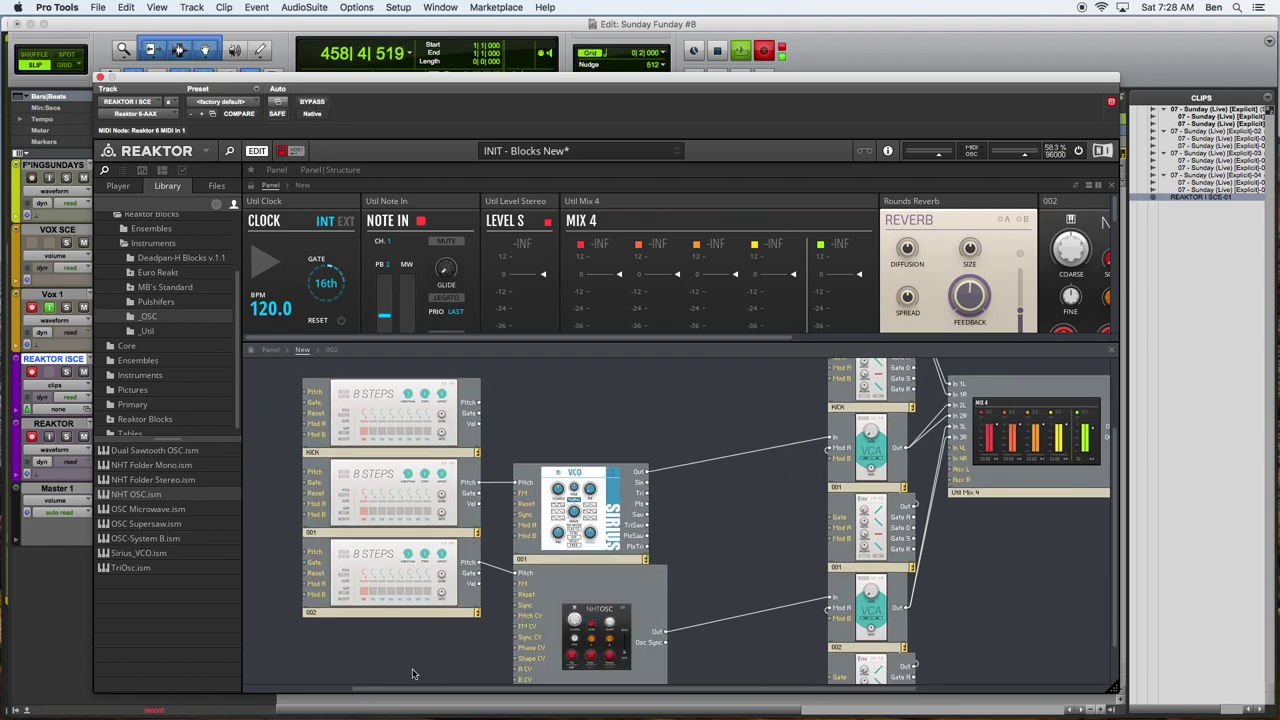
{"action": "scroll", "coordinate": [509, 596], "scroll_direction": "down", "scroll_amount": 1}
{"action": "scroll", "coordinate": [509, 596], "scroll_direction": "down", "scroll_amount": 1}
{"action": "scroll", "coordinate": [509, 596], "scroll_direction": "left", "scroll_amount": 1}
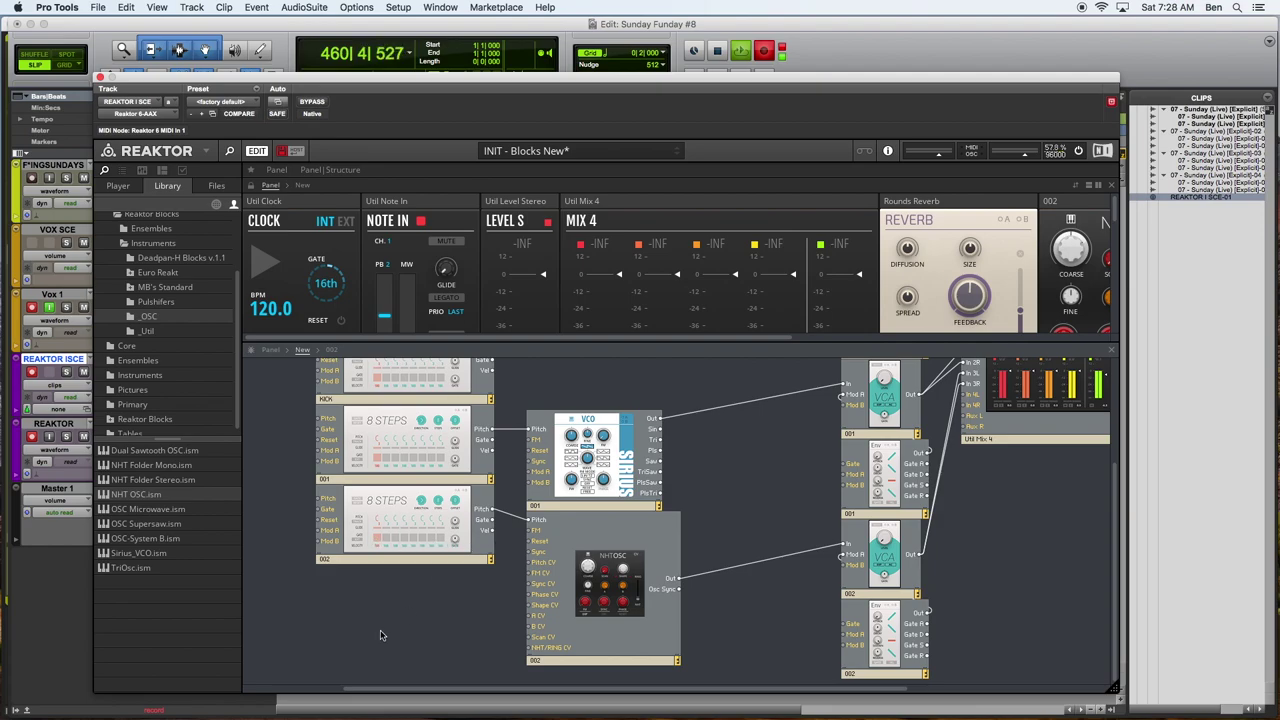
In the panel-only view, move the 002 NHT OSC from the first row into the row of the 002 sequencer and envelope
{"action": "left_click", "coordinate": [592, 568]}
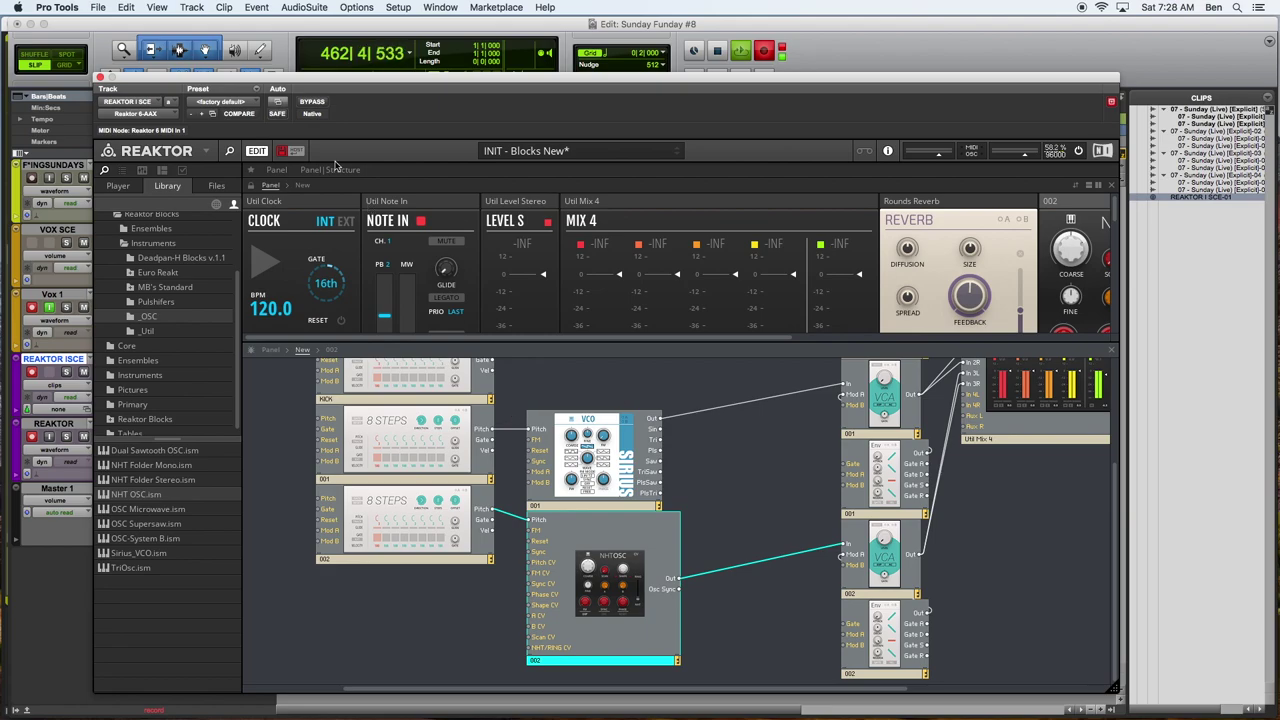
{"action": "left_click", "coordinate": [277, 170]}
{"action": "left_click_drag", "start_coordinate": [910, 201], "coordinate": [440, 565]}
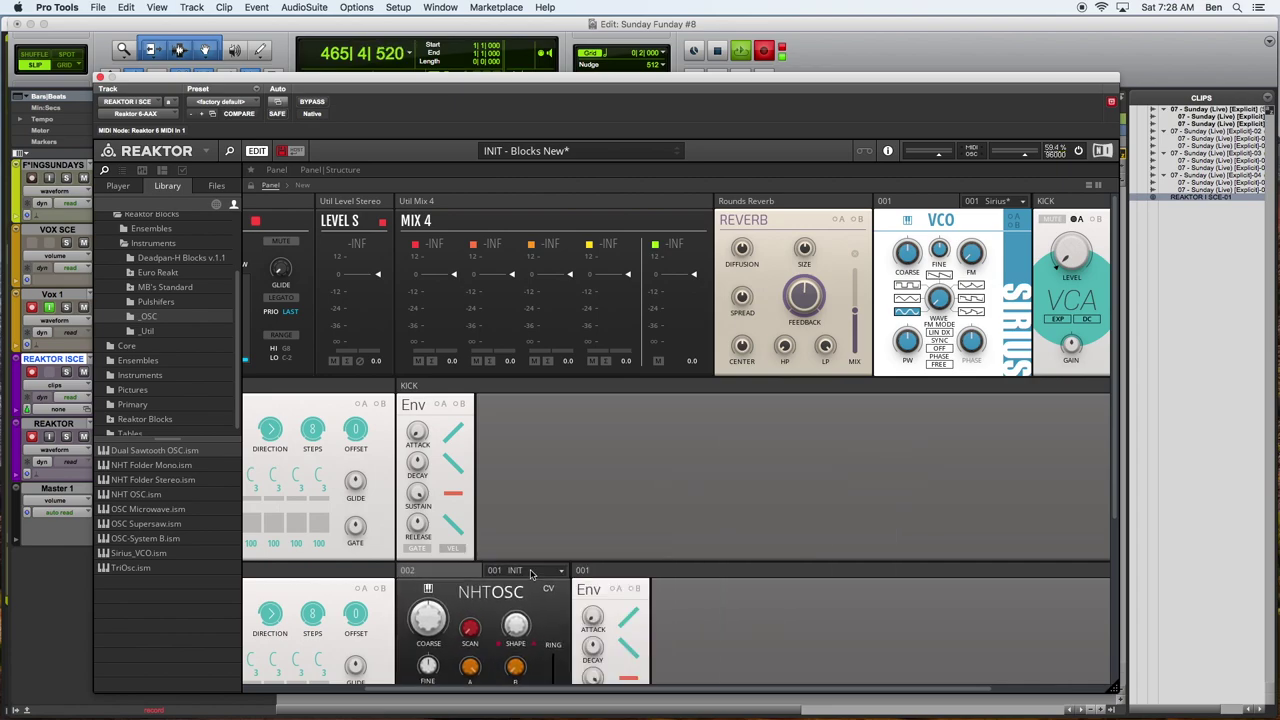
{"action": "scroll", "coordinate": [530, 574], "scroll_direction": "down", "scroll_amount": 5}
{"action": "left_click", "coordinate": [540, 324]}
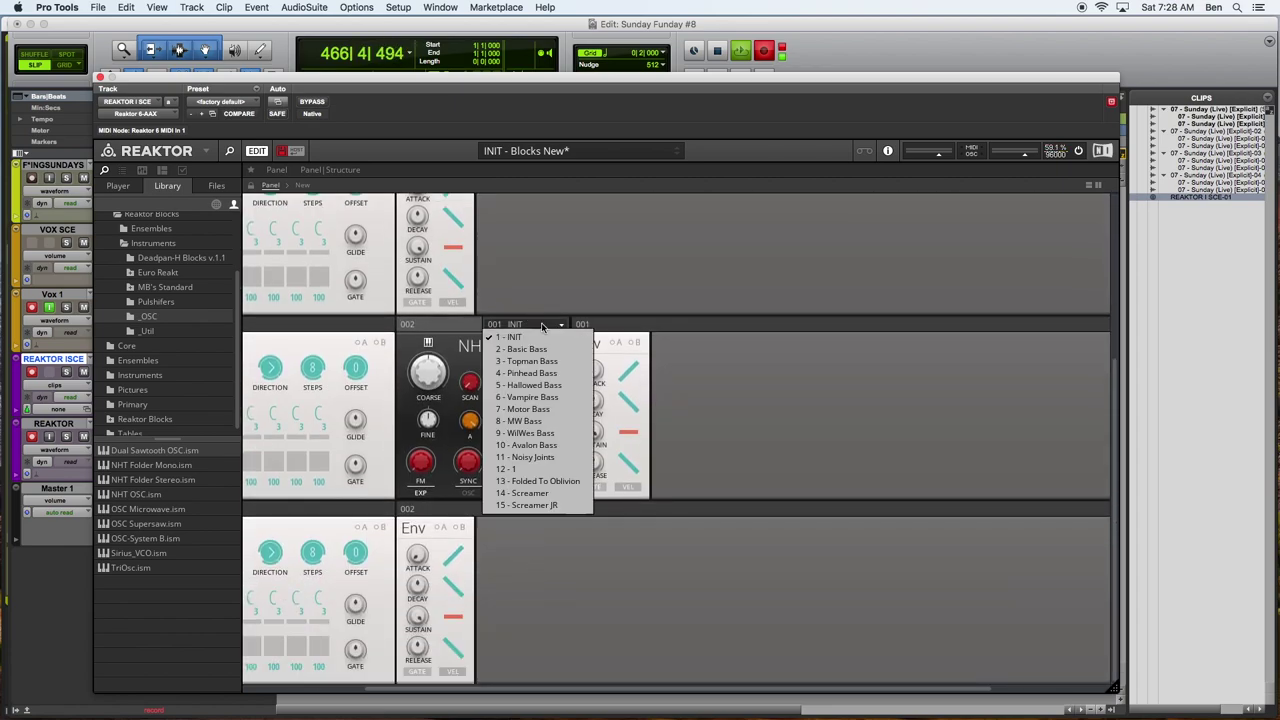
{"action": "left_click", "coordinate": [447, 330]}
{"action": "left_click_drag", "start_coordinate": [447, 330], "coordinate": [548, 514]}
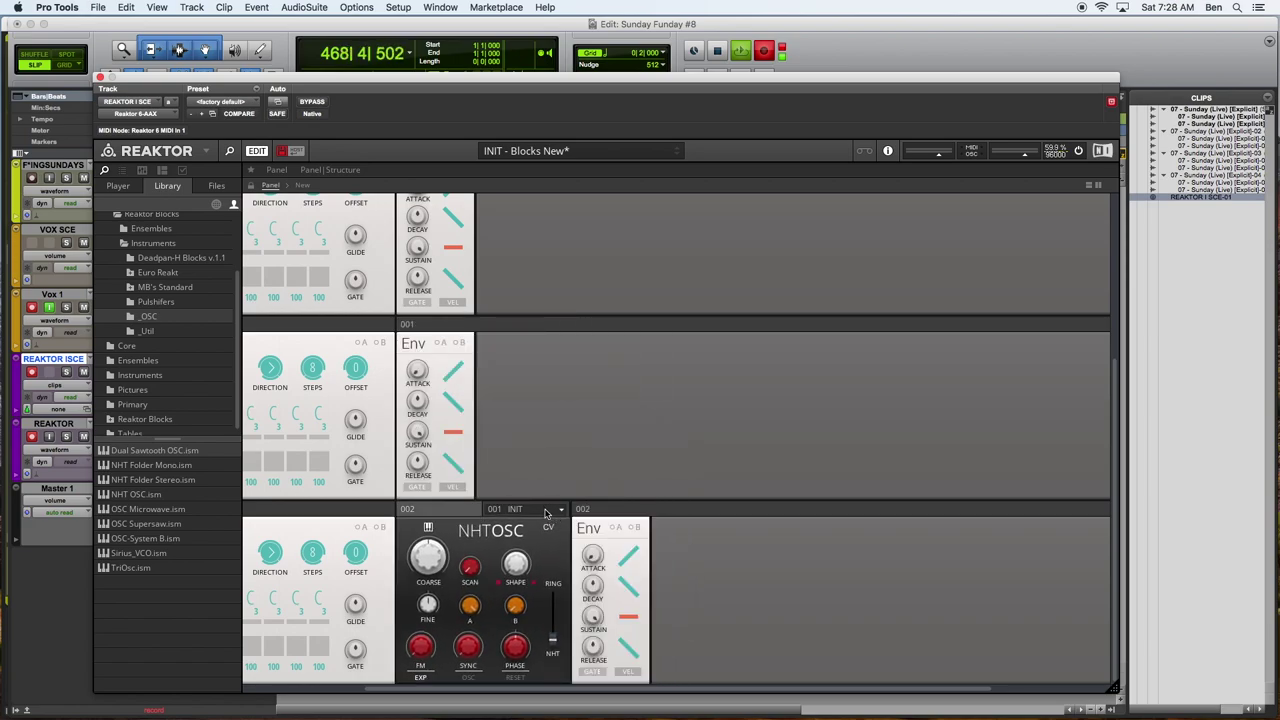
Order the 002 row so the NHT OSC follows the envelope, and return to the combined panel and structure view
{"action": "left_click", "coordinate": [548, 512]}
{"action": "left_click", "coordinate": [727, 576]}
{"action": "mouse_move", "coordinate": [433, 512]}
{"action": "left_mouse_down"}
{"action": "mouse_move", "coordinate": [571, 518]}
{"action": "mouse_move", "coordinate": [430, 513]}
{"action": "left_mouse_up"}
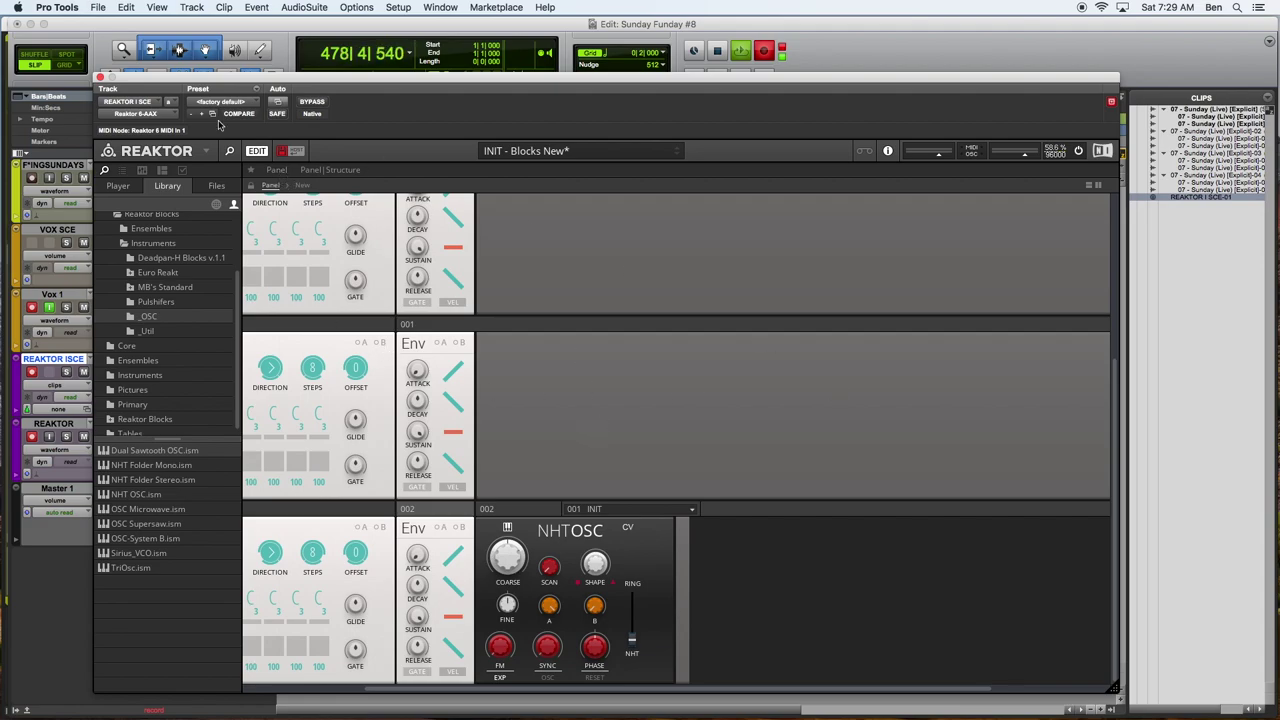
{"action": "left_click", "coordinate": [308, 172]}
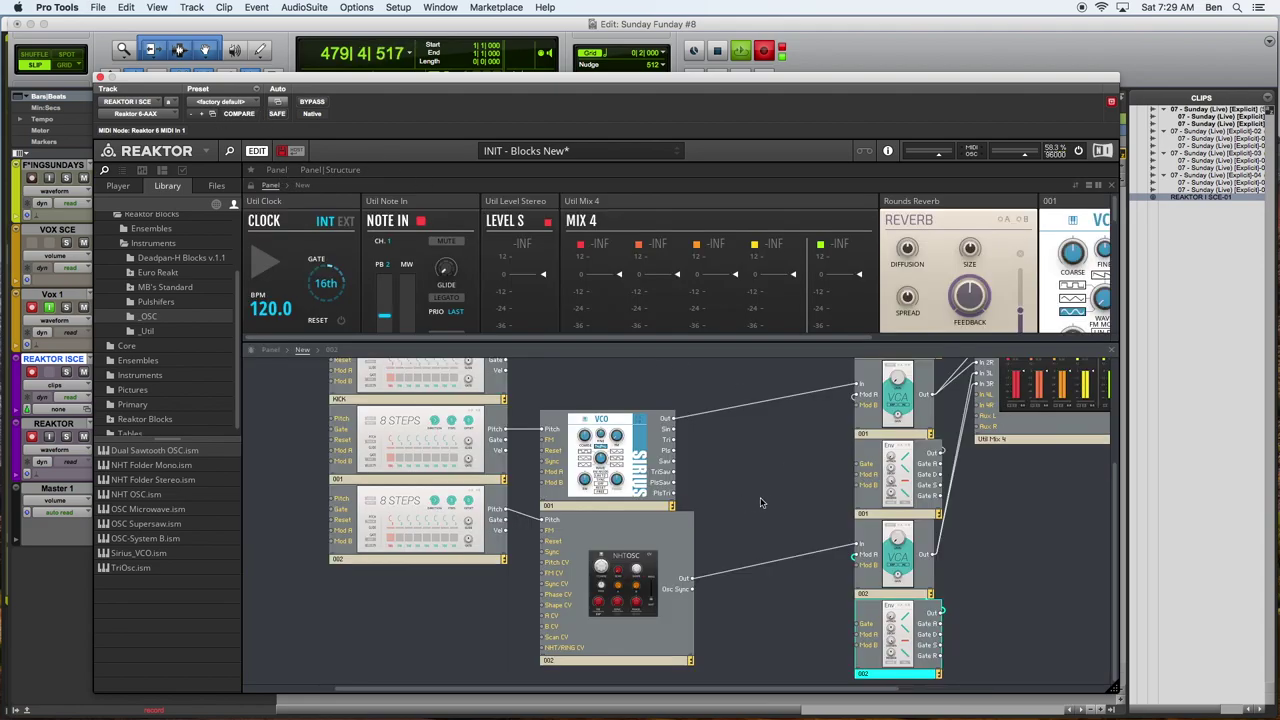
Browse the library to the oscillators and generators folder within the Euro Reakt blocks
{"action": "scroll", "coordinate": [590, 445], "scroll_direction": "up", "scroll_amount": 3}
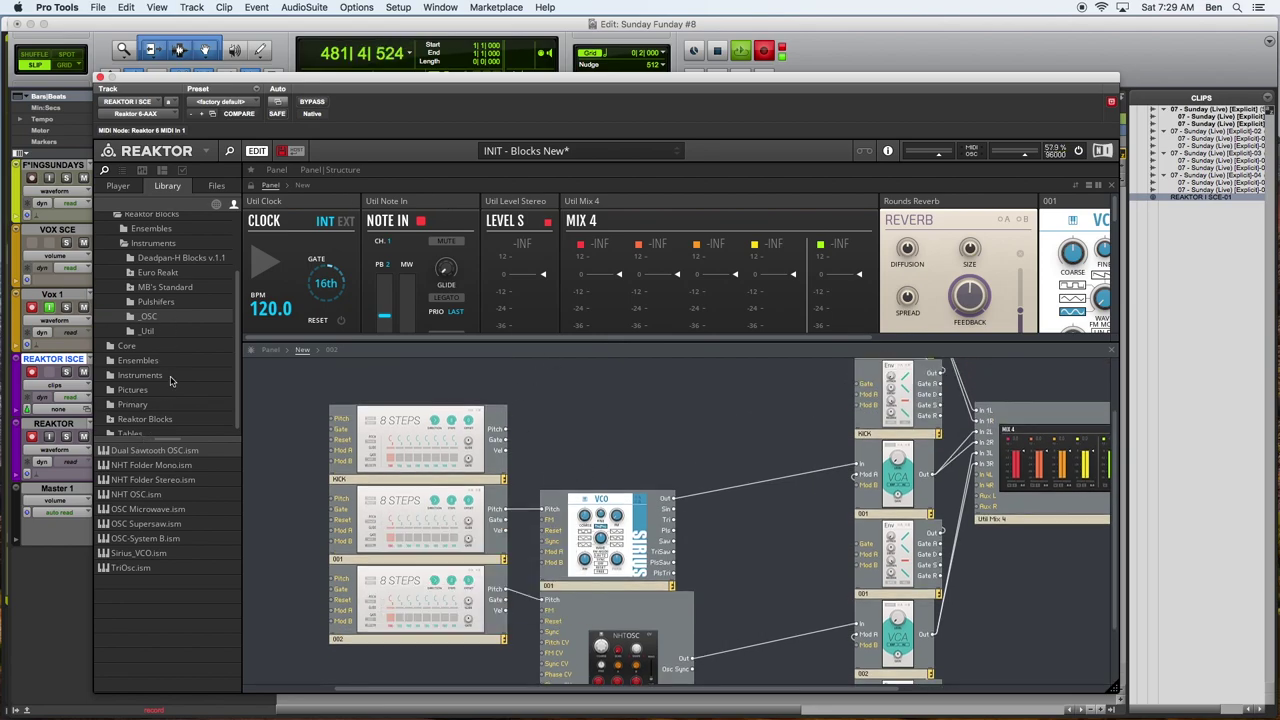
{"action": "left_click", "coordinate": [152, 480]}
{"action": "left_click", "coordinate": [158, 272]}
{"action": "left_click", "coordinate": [137, 274]}
{"action": "left_click", "coordinate": [138, 289]}
{"action": "scroll", "coordinate": [160, 310], "scroll_direction": "down", "scroll_amount": 1}
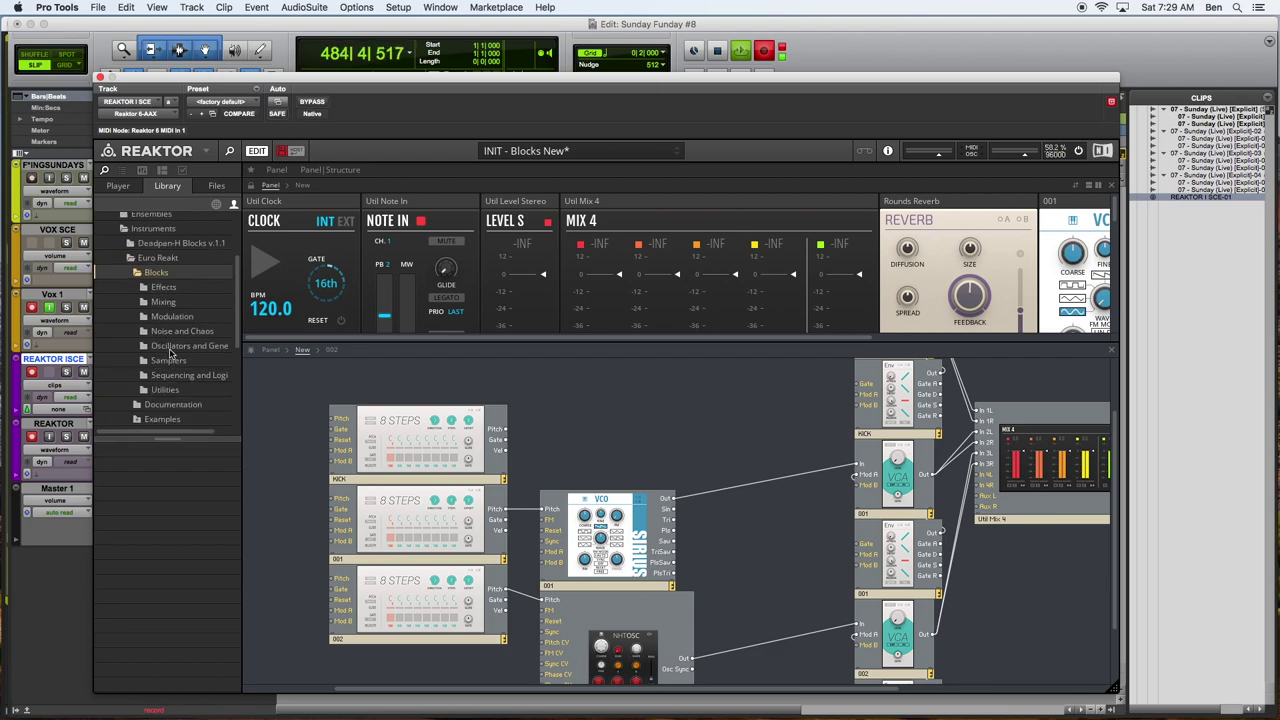
{"action": "left_click", "coordinate": [172, 346]}
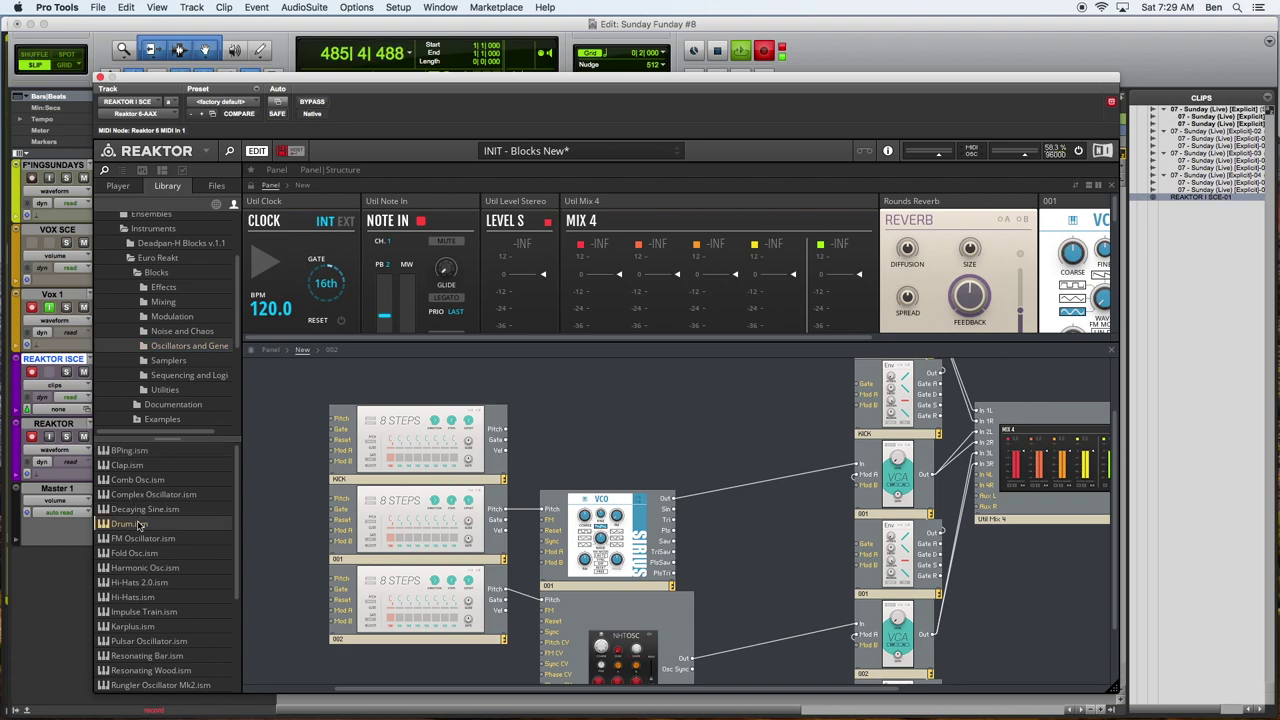
Add the Drum block from the Euro Reakt oscillators above the 001 VCO, beside the KICK sequencer, and read its description
{"action": "scroll", "coordinate": [147, 654], "scroll_direction": "down", "scroll_amount": 3}
{"action": "scroll", "coordinate": [147, 654], "scroll_direction": "down", "scroll_amount": 2}
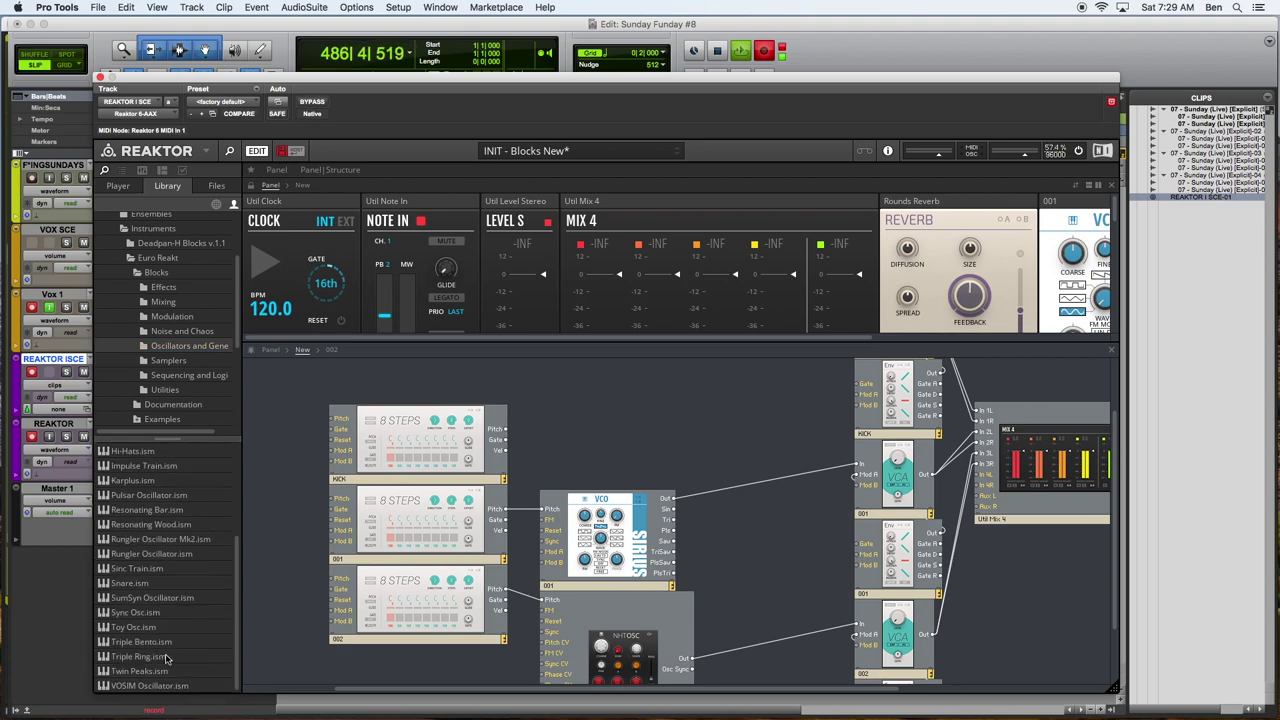
{"action": "scroll", "coordinate": [155, 648], "scroll_direction": "up", "scroll_amount": 2}
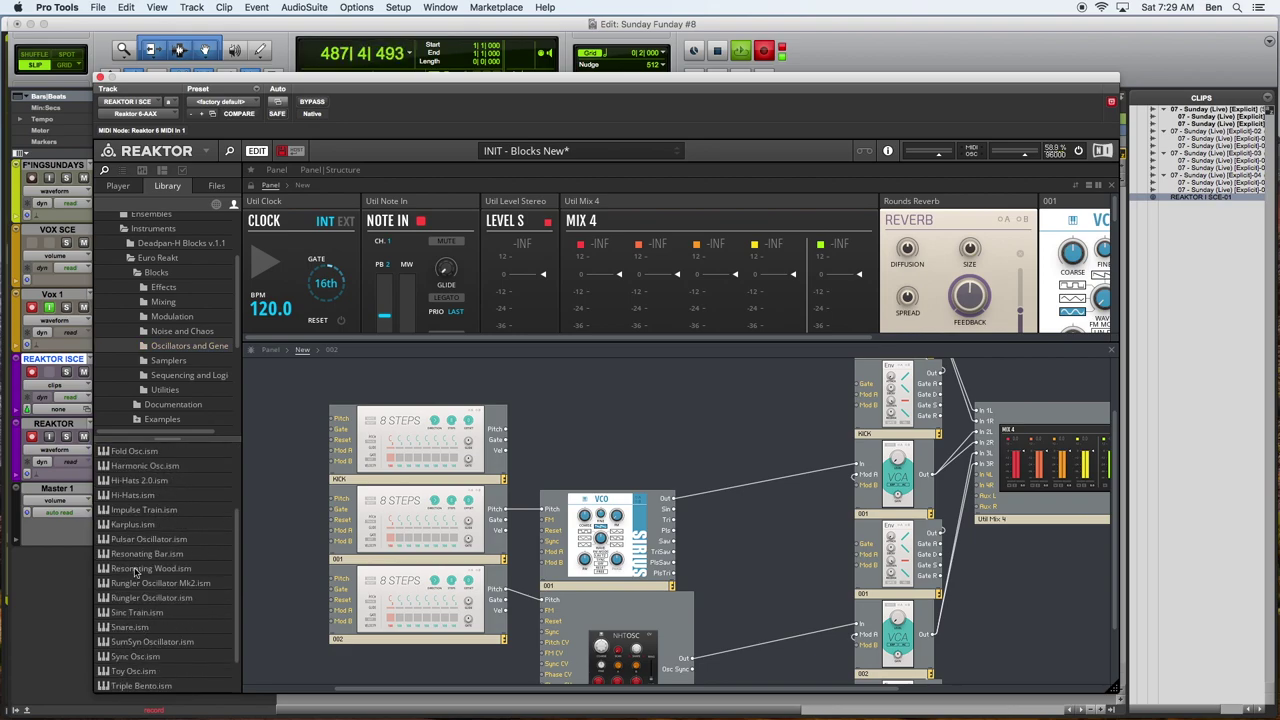
{"action": "scroll", "coordinate": [140, 524], "scroll_direction": "up", "scroll_amount": 4}
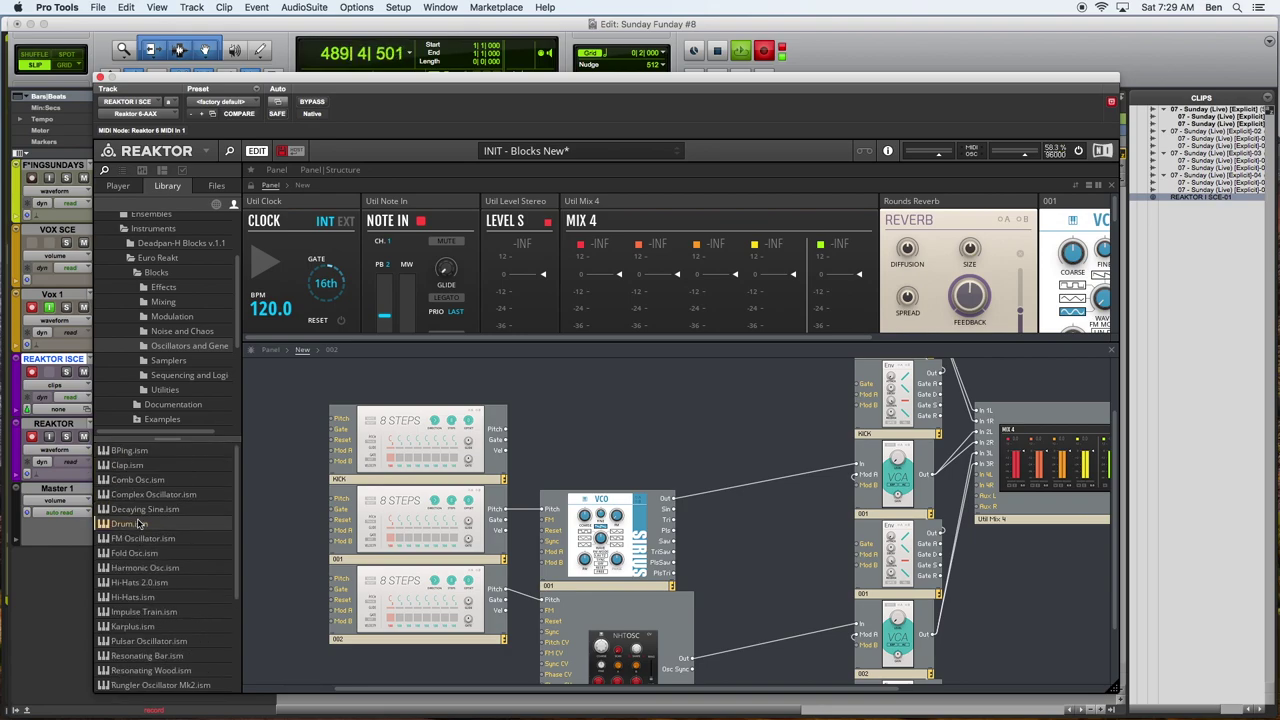
{"action": "left_click_drag", "start_coordinate": [117, 524], "coordinate": [587, 430]}
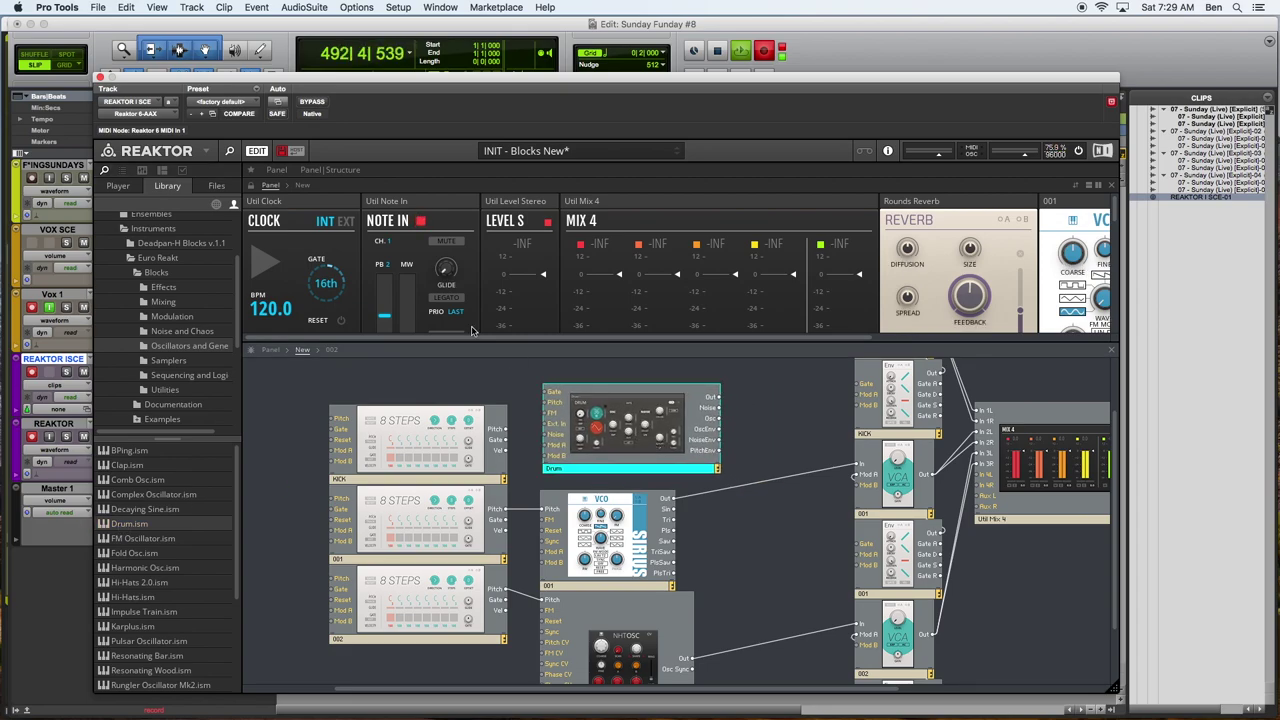
{"action": "mouse_move", "coordinate": [645, 432]}
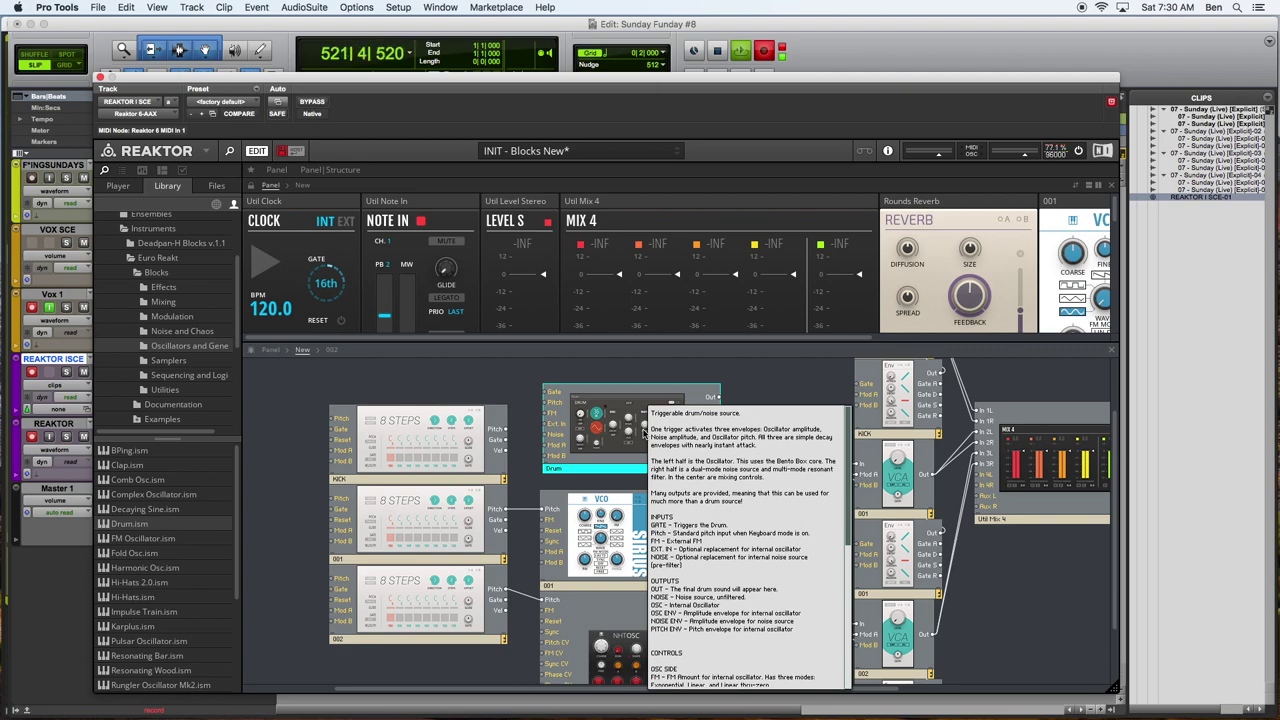
Connect the KICK sequencer's Gate output to the Drum's Gate input and shift the Drum block down, just above the 001 VCO
{"action": "left_click", "coordinate": [465, 393]}
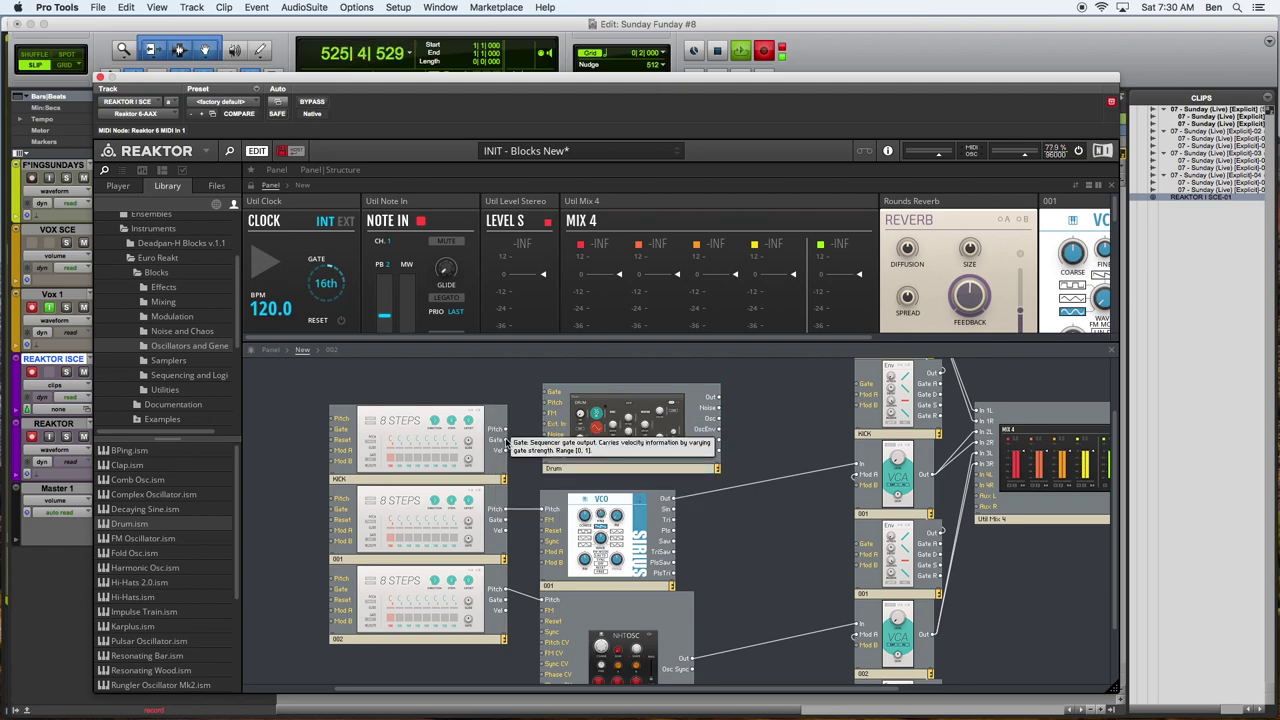
{"action": "left_click_drag", "start_coordinate": [506, 439], "coordinate": [550, 396]}
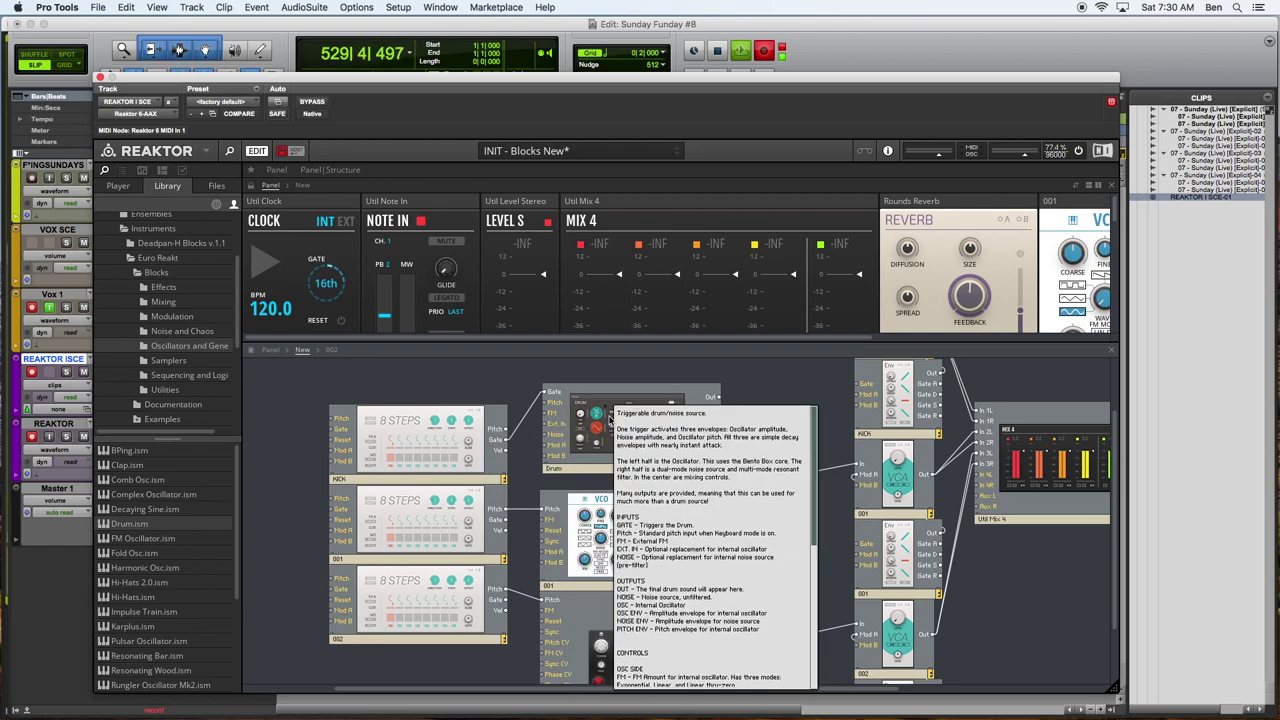
{"action": "left_click_drag", "start_coordinate": [590, 440], "coordinate": [585, 456]}
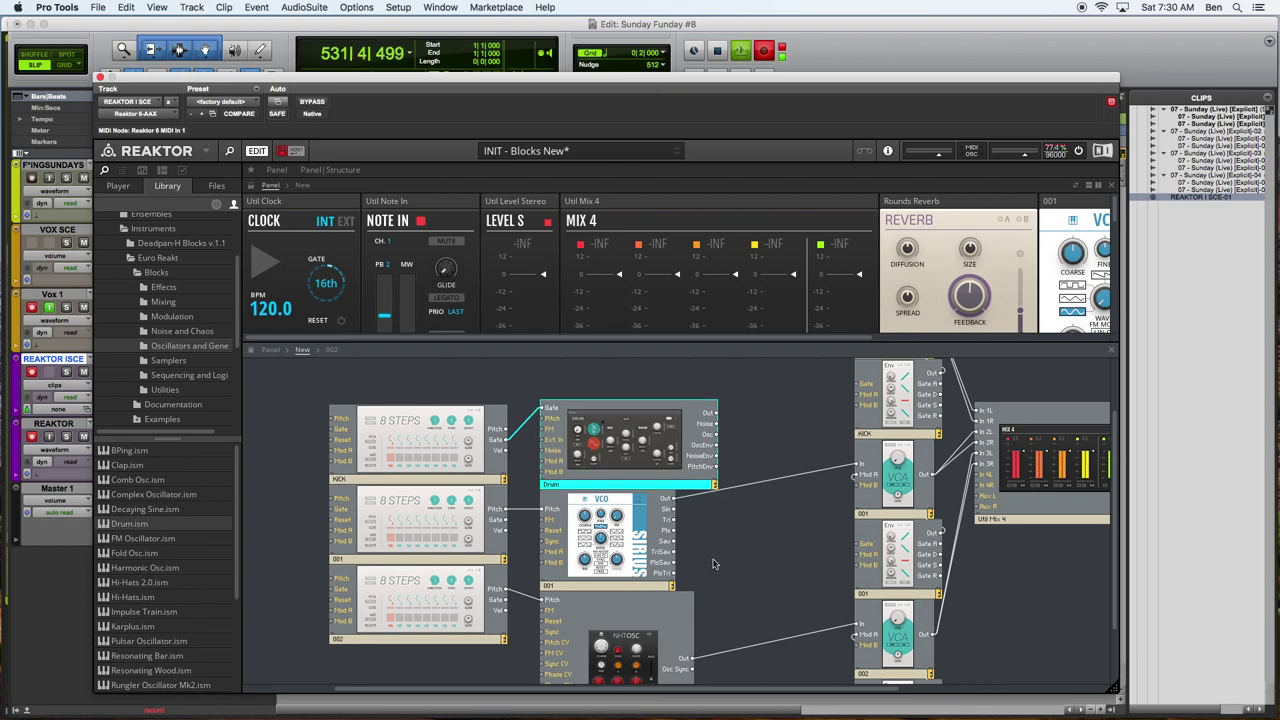
{"action": "left_click", "coordinate": [714, 563]}
Wire the Sirius VCO's Sin output to the FM inputs of the Drum and NHT OSC, and trace the new wires
{"action": "scroll", "coordinate": [714, 563], "scroll_direction": "down", "scroll_amount": 1}
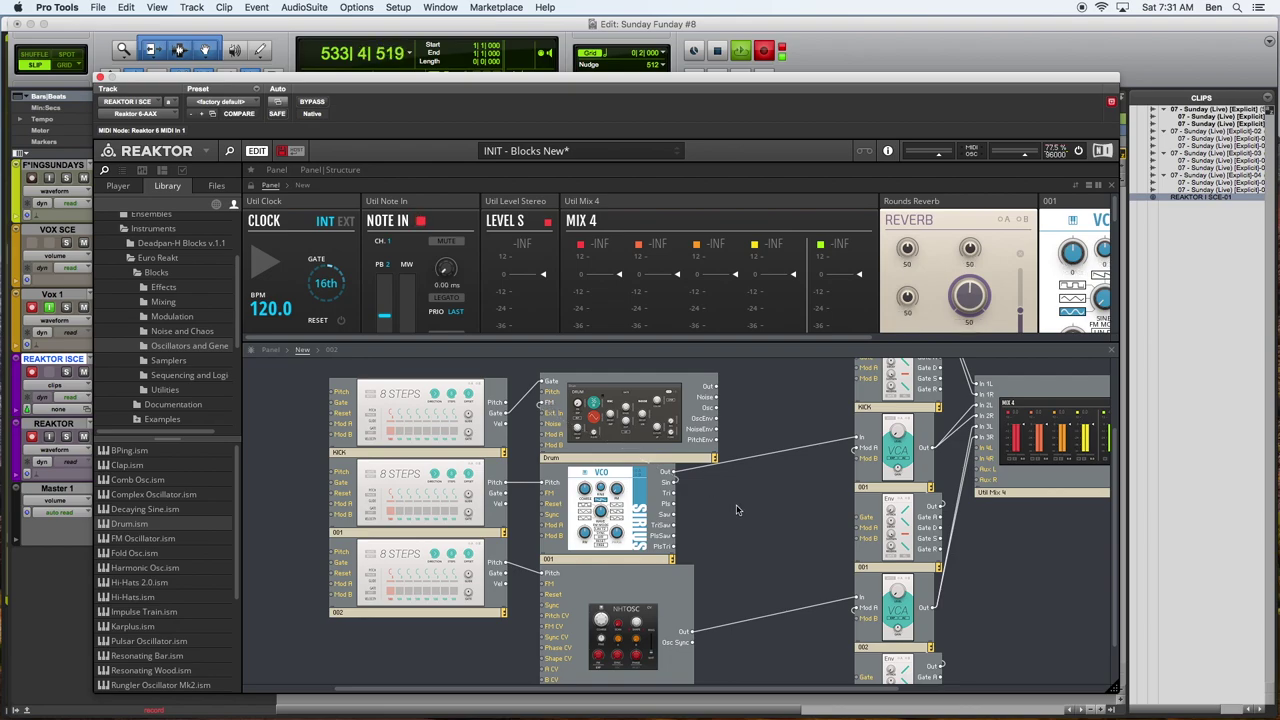
{"action": "scroll", "coordinate": [737, 508], "scroll_direction": "down", "scroll_amount": 2}
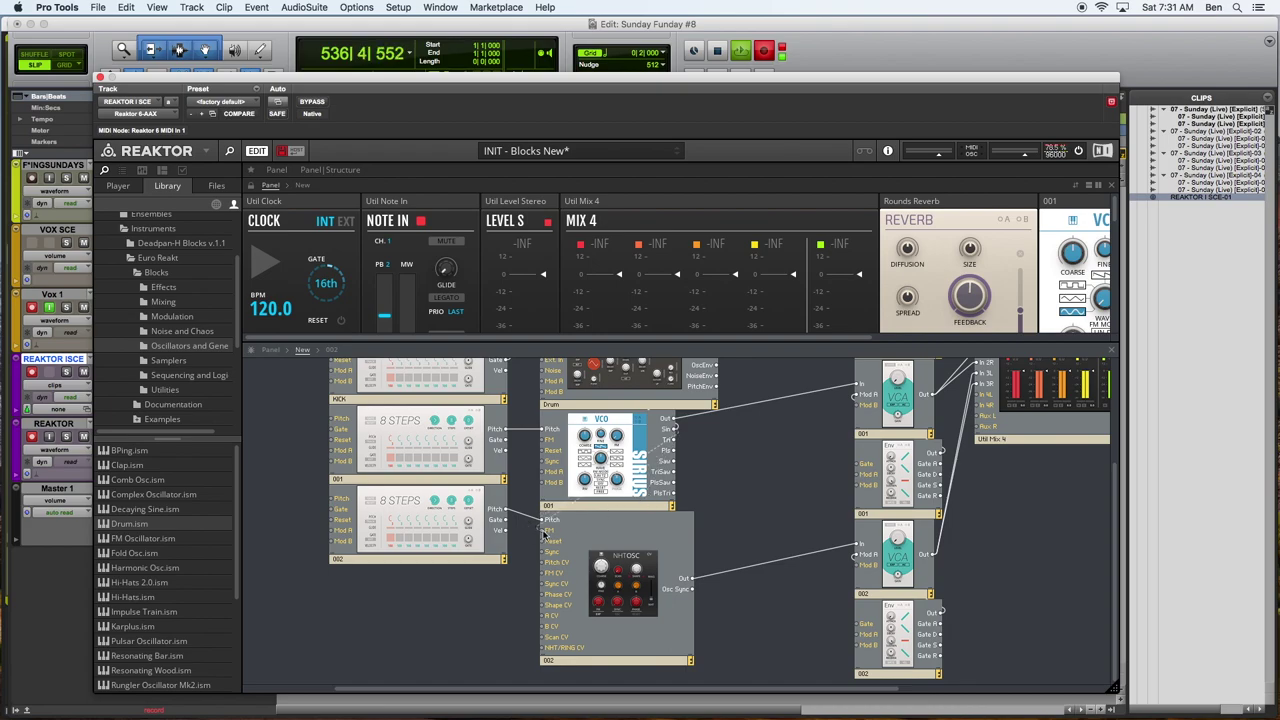
{"action": "scroll", "coordinate": [823, 492], "scroll_direction": "up", "scroll_amount": 2}
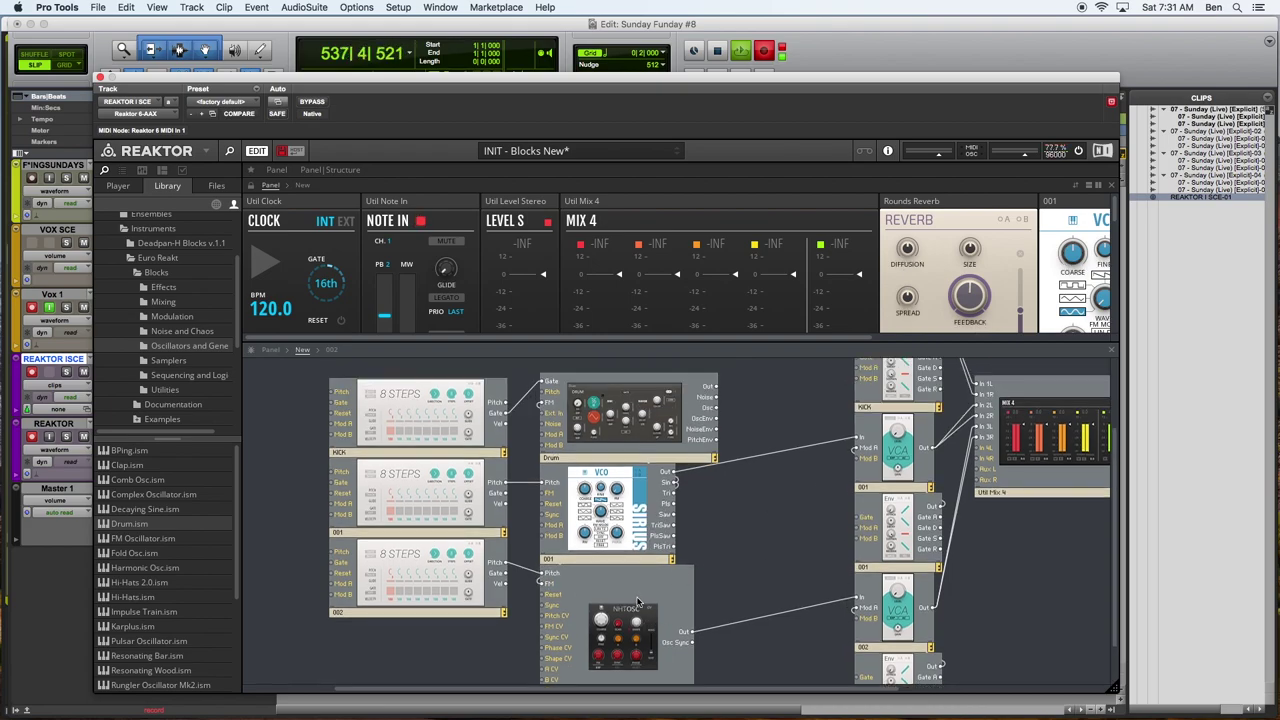
{"action": "left_click", "coordinate": [638, 600]}
{"action": "left_click", "coordinate": [604, 452]}
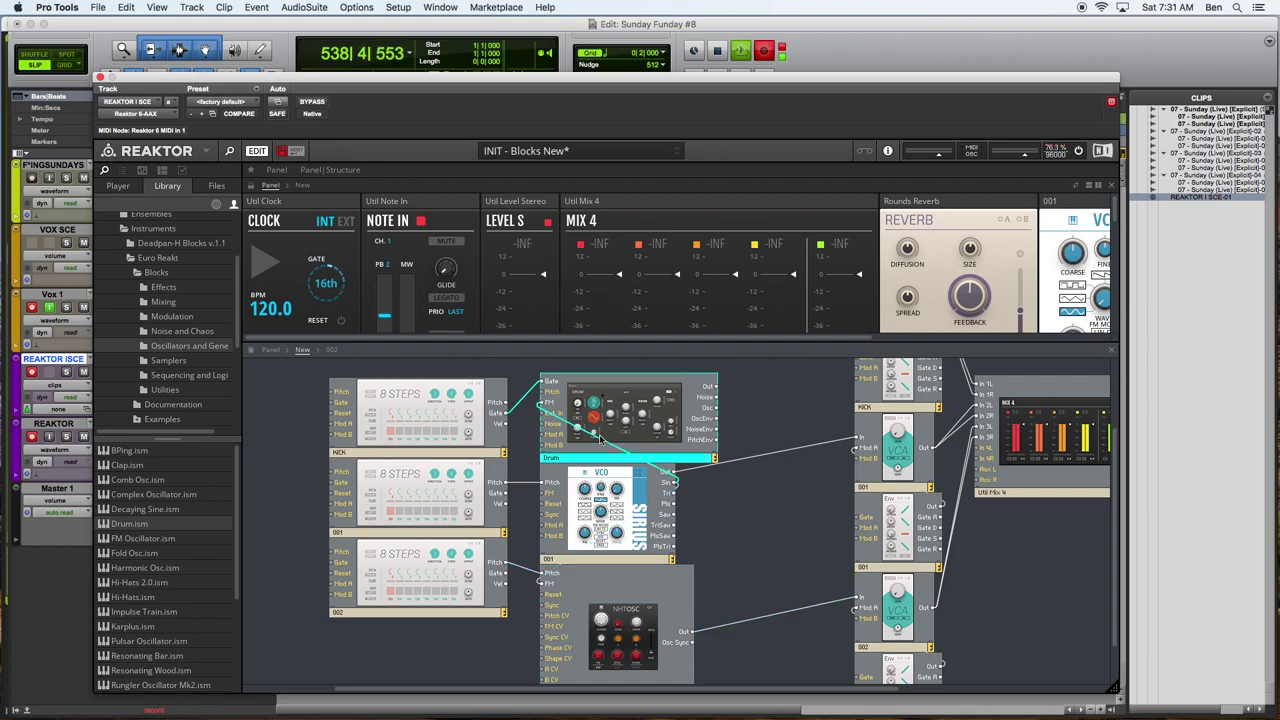
{"action": "left_click", "coordinate": [630, 527]}
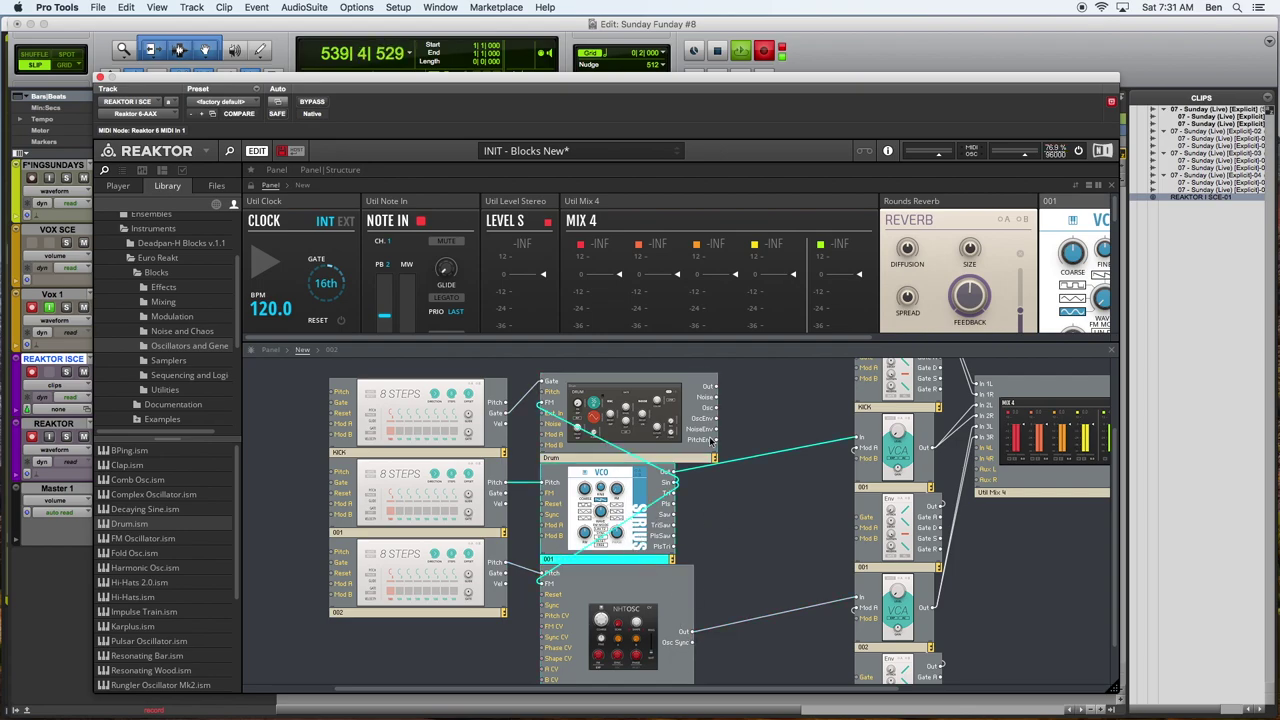
{"action": "left_click", "coordinate": [728, 402]}
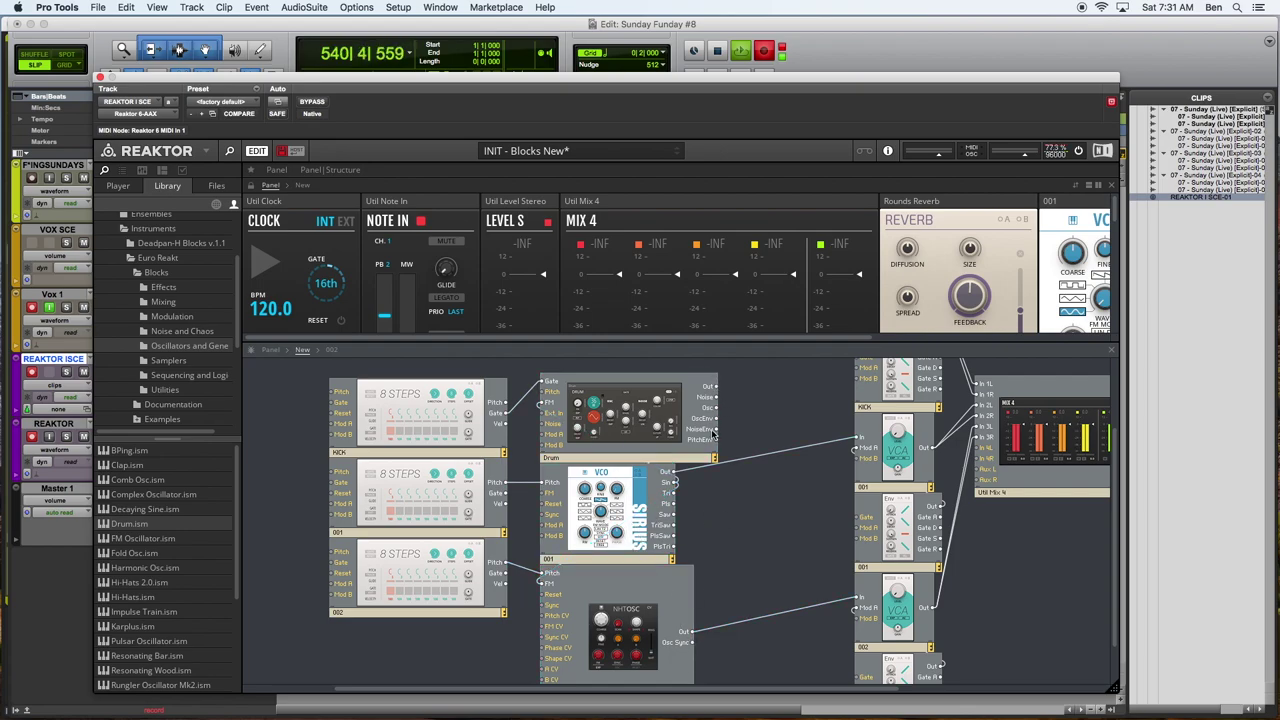
Connect the NHT OSC's Out to the Sirius VCO's FM input and review the cross-modulation wires between the oscillators
{"action": "left_click", "coordinate": [689, 637]}
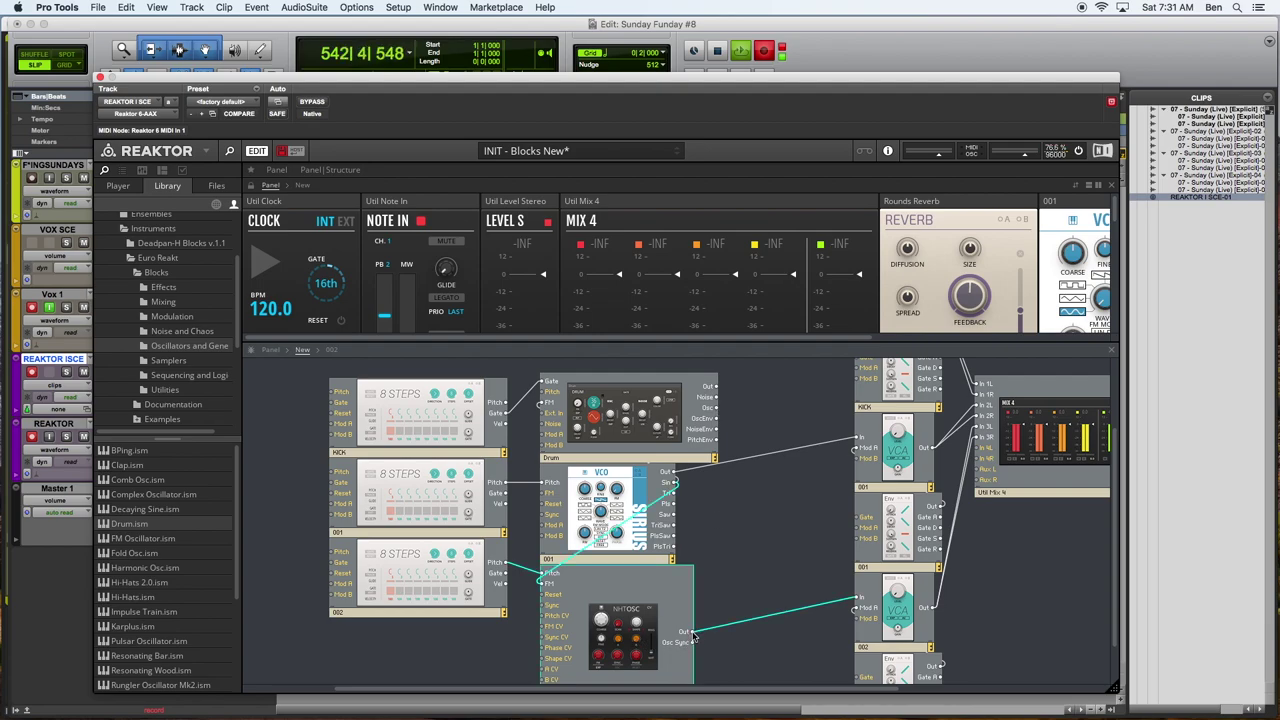
{"action": "left_click", "coordinate": [755, 535]}
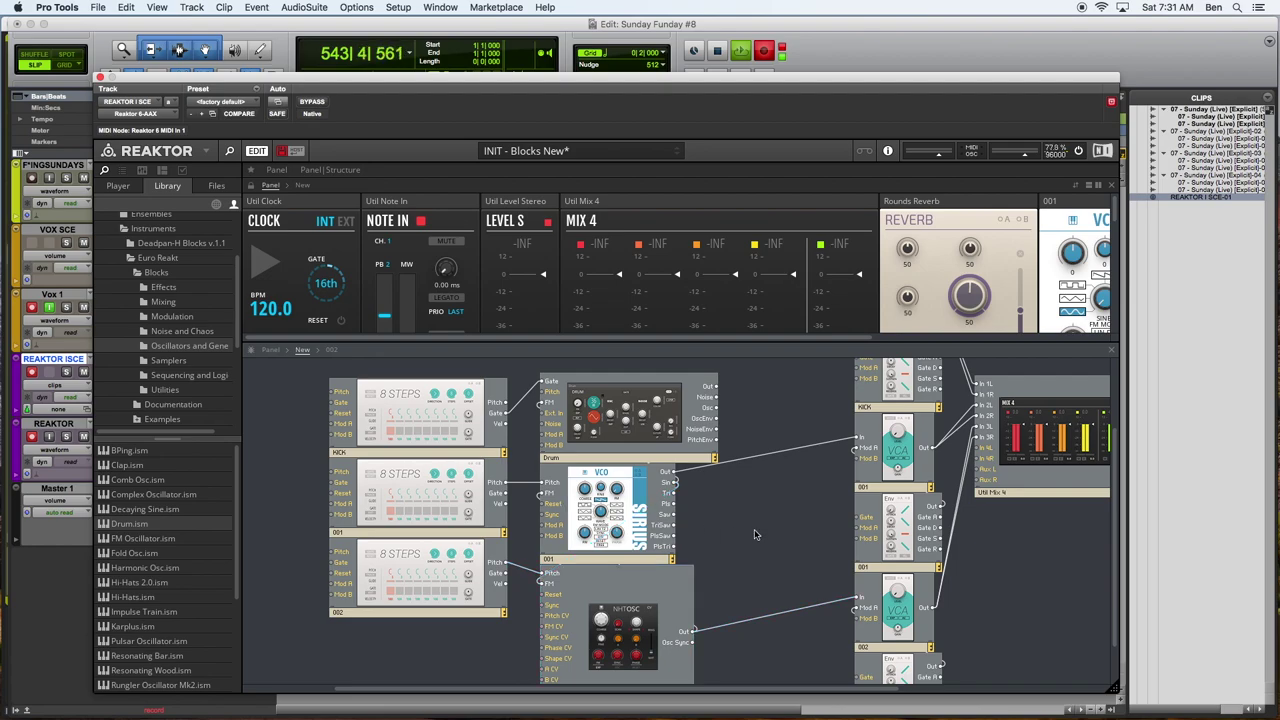
{"action": "left_click", "coordinate": [597, 505]}
{"action": "left_click", "coordinate": [625, 648]}
{"action": "left_click", "coordinate": [776, 533]}
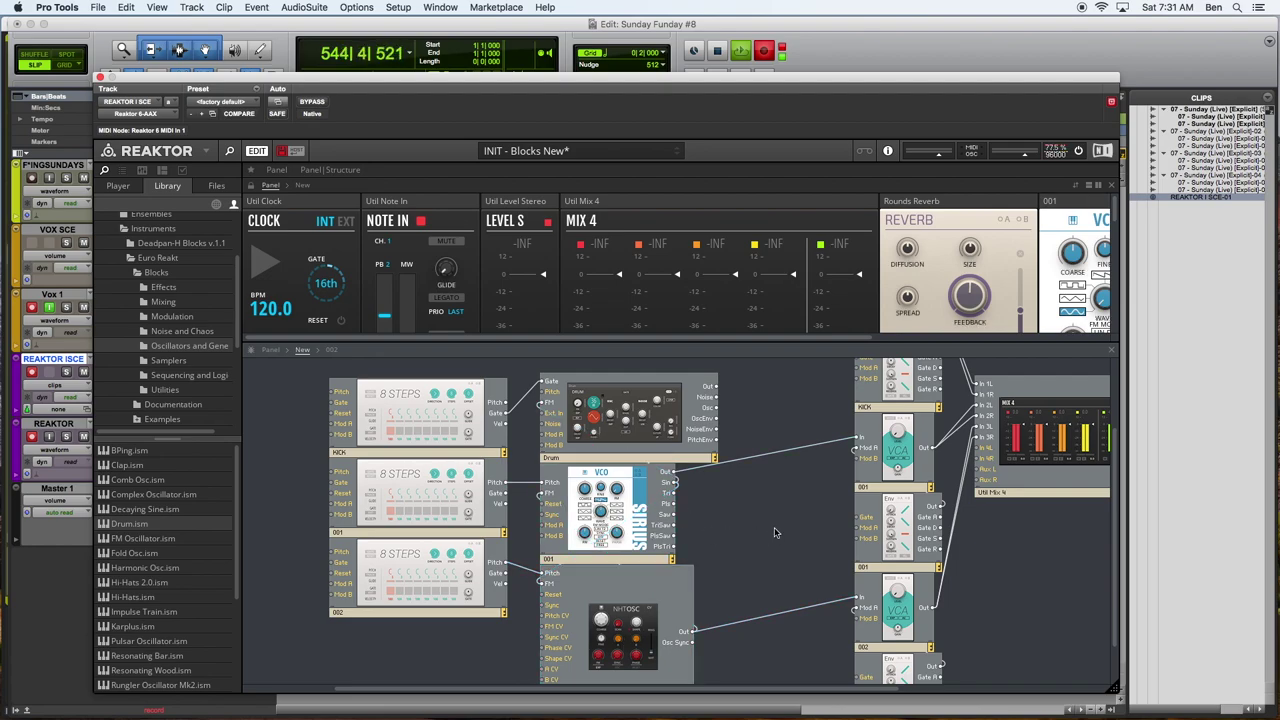
{"action": "left_click", "coordinate": [621, 520]}
{"action": "left_click", "coordinate": [619, 418]}
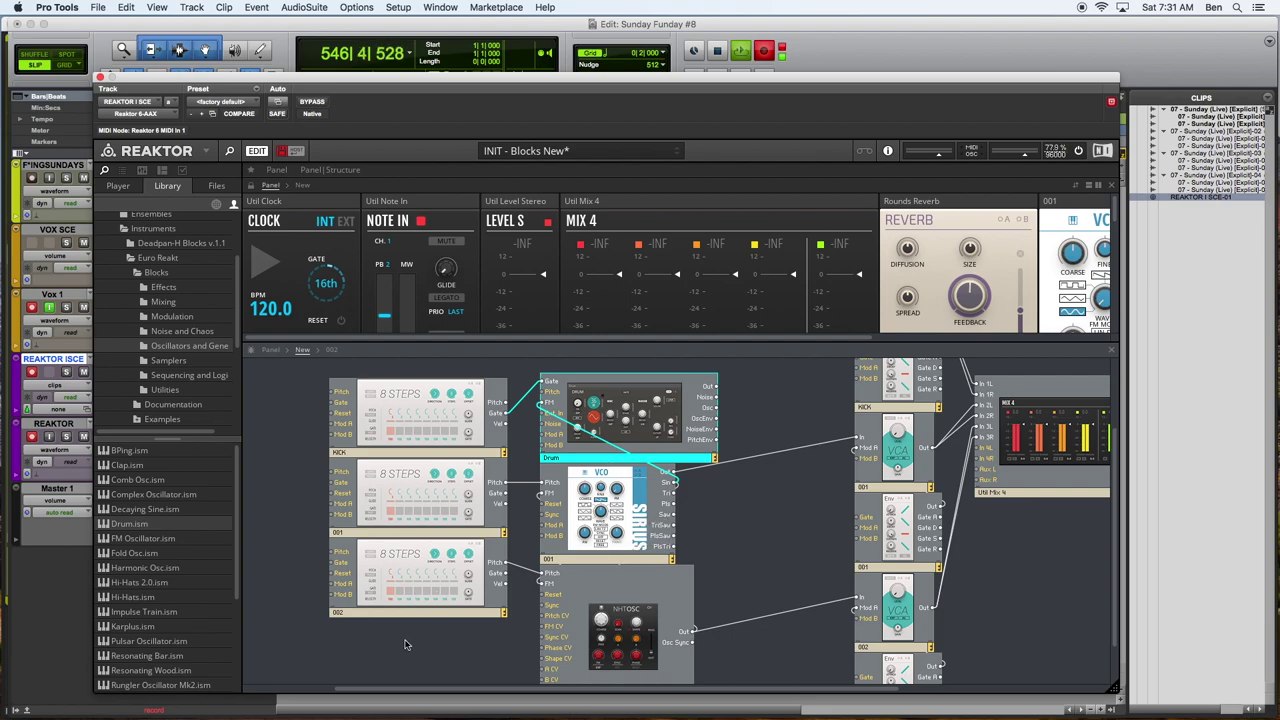
Move the 002 sequencer slightly down to line up with the NHT OSC, and the KICK sequencer up away from 001
{"action": "left_click", "coordinate": [409, 576]}
{"action": "left_click_drag", "start_coordinate": [408, 585], "coordinate": [410, 582]}
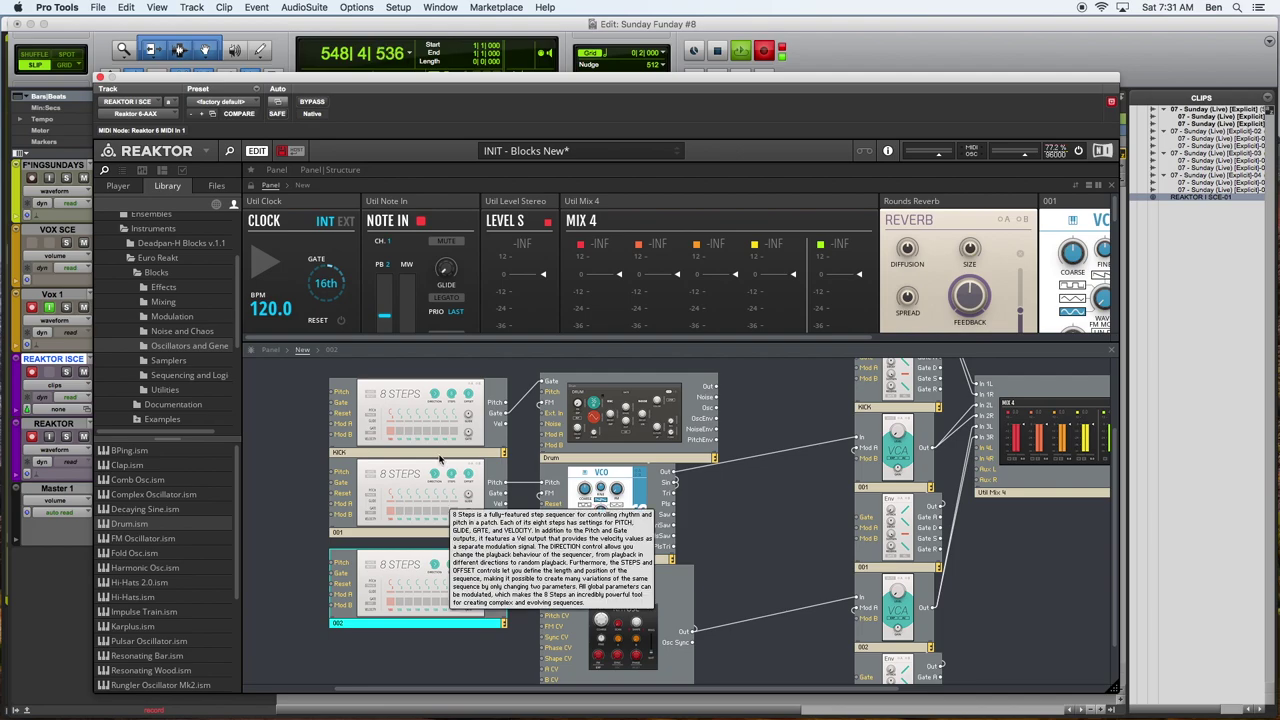
{"action": "left_click_drag", "start_coordinate": [420, 414], "coordinate": [416, 382]}
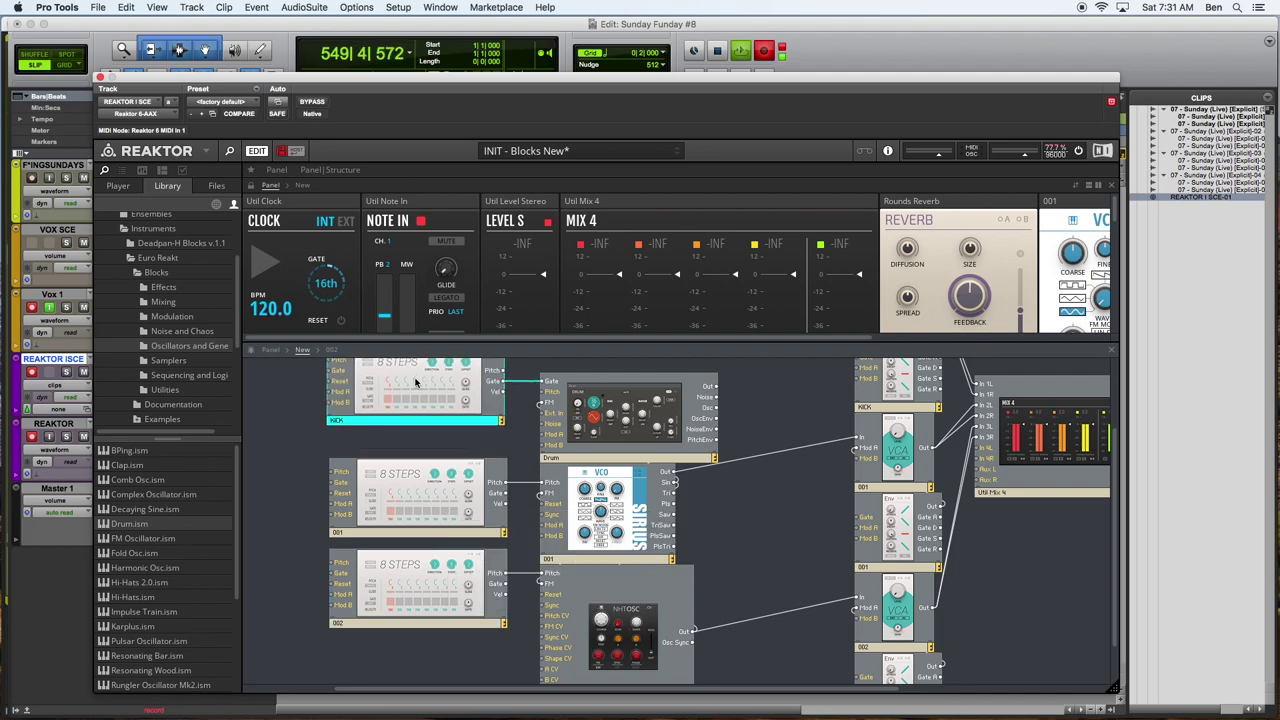
Add the SEQ-Clock Divider from the factory library's Digilog blocks and place it beside the Util Clock block
{"action": "scroll", "coordinate": [409, 506], "scroll_direction": "right", "scroll_amount": 1}
{"action": "scroll", "coordinate": [410, 506], "scroll_direction": "up", "scroll_amount": 2}
{"action": "scroll", "coordinate": [410, 505], "scroll_direction": "left", "scroll_amount": 5}
{"action": "left_click", "coordinate": [343, 461]}
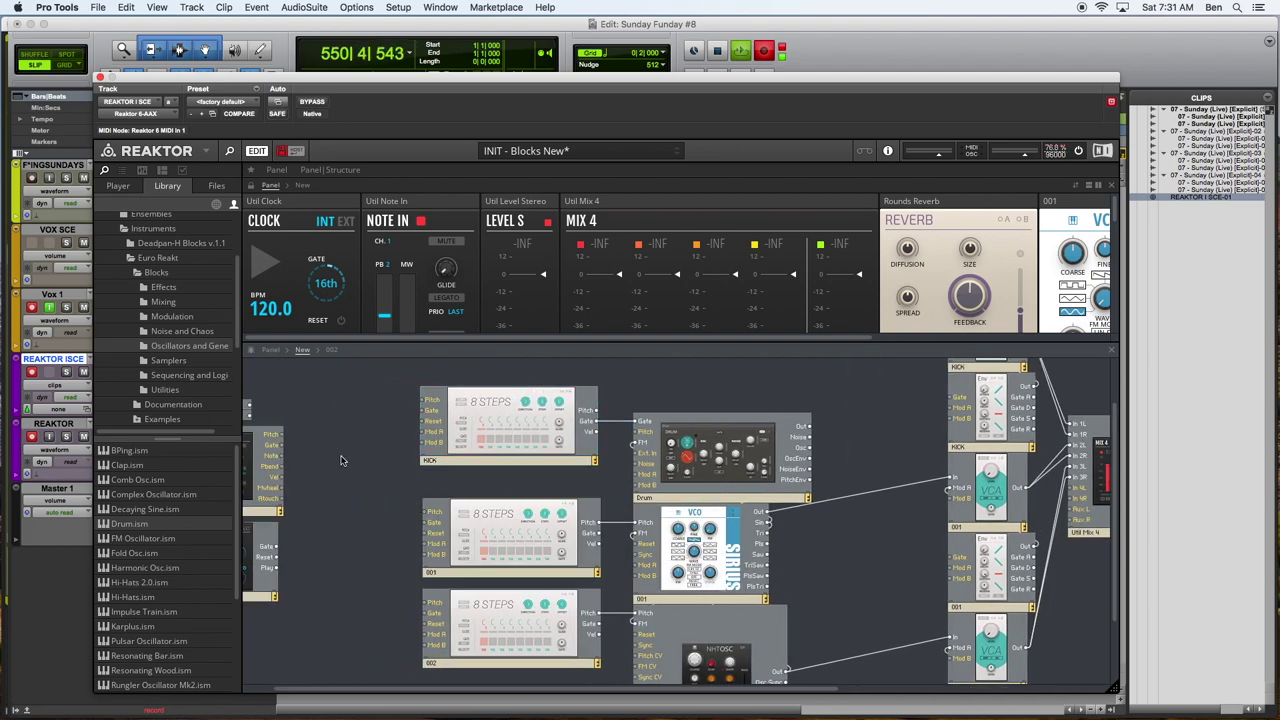
{"action": "scroll", "coordinate": [340, 460], "scroll_direction": "left", "scroll_amount": 2}
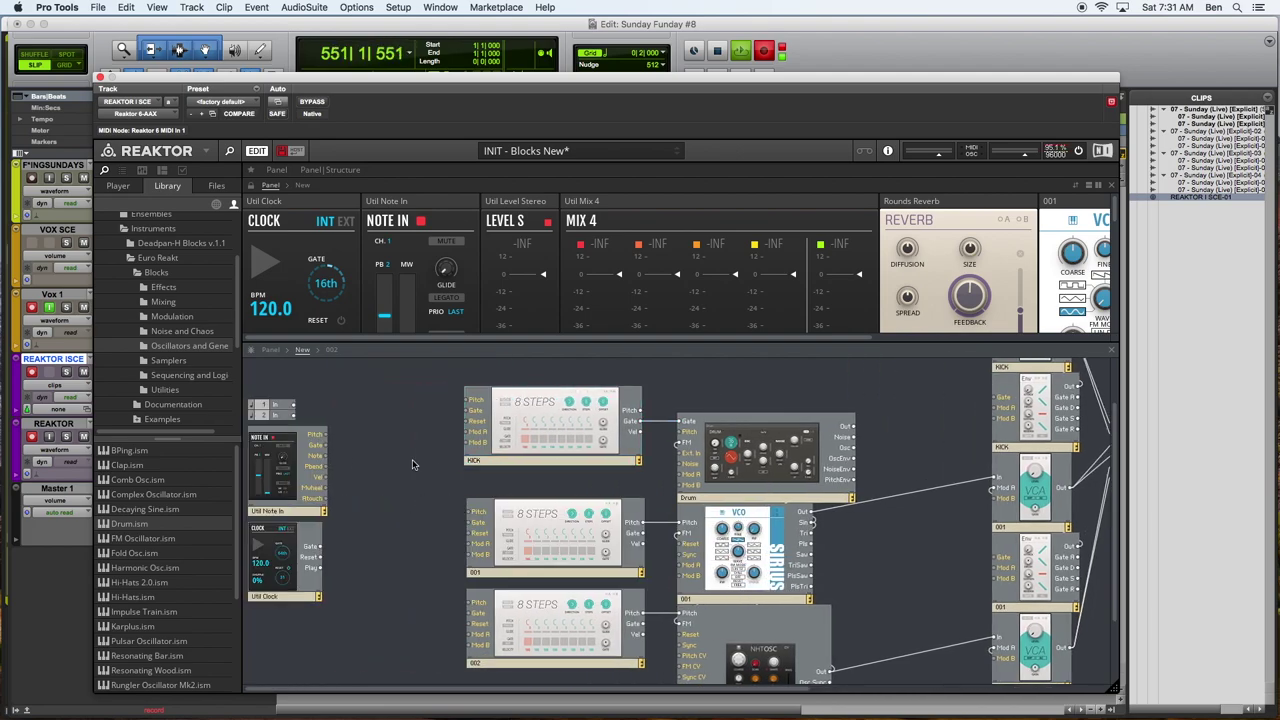
{"action": "left_click", "coordinate": [115, 186]}
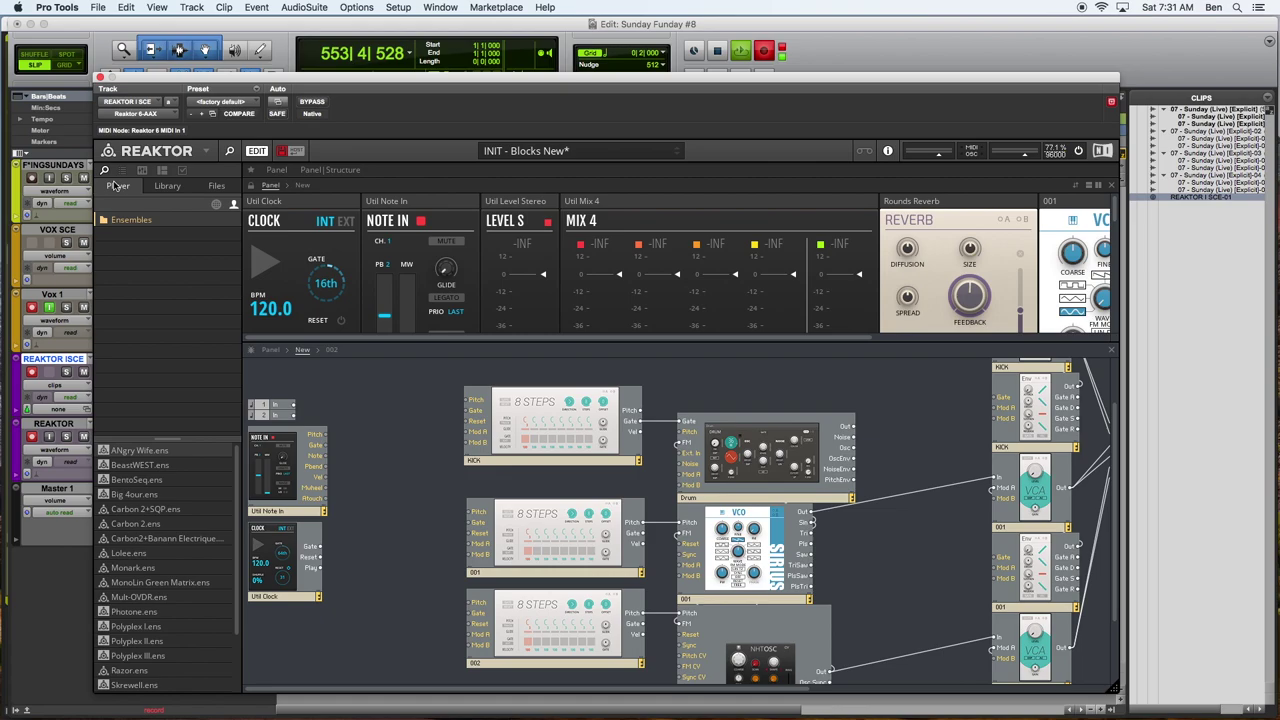
{"action": "left_click", "coordinate": [167, 187]}
{"action": "left_click", "coordinate": [215, 207]}
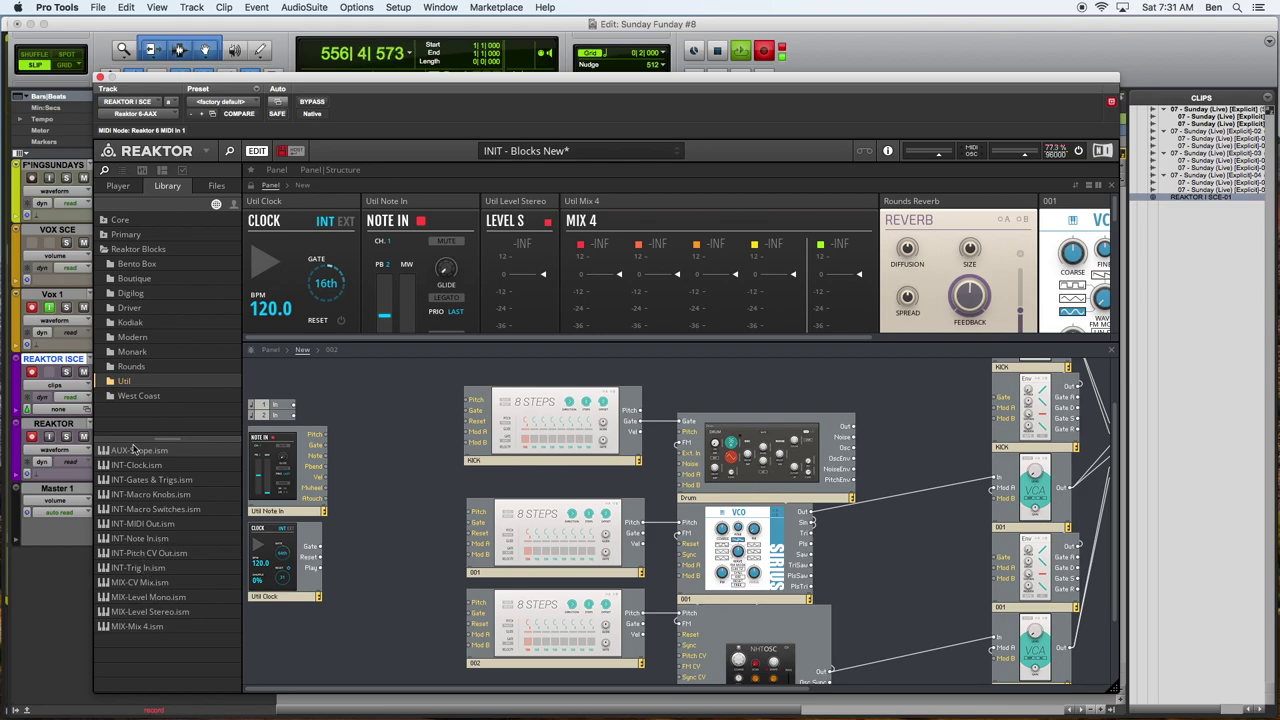
{"action": "left_click", "coordinate": [131, 309]}
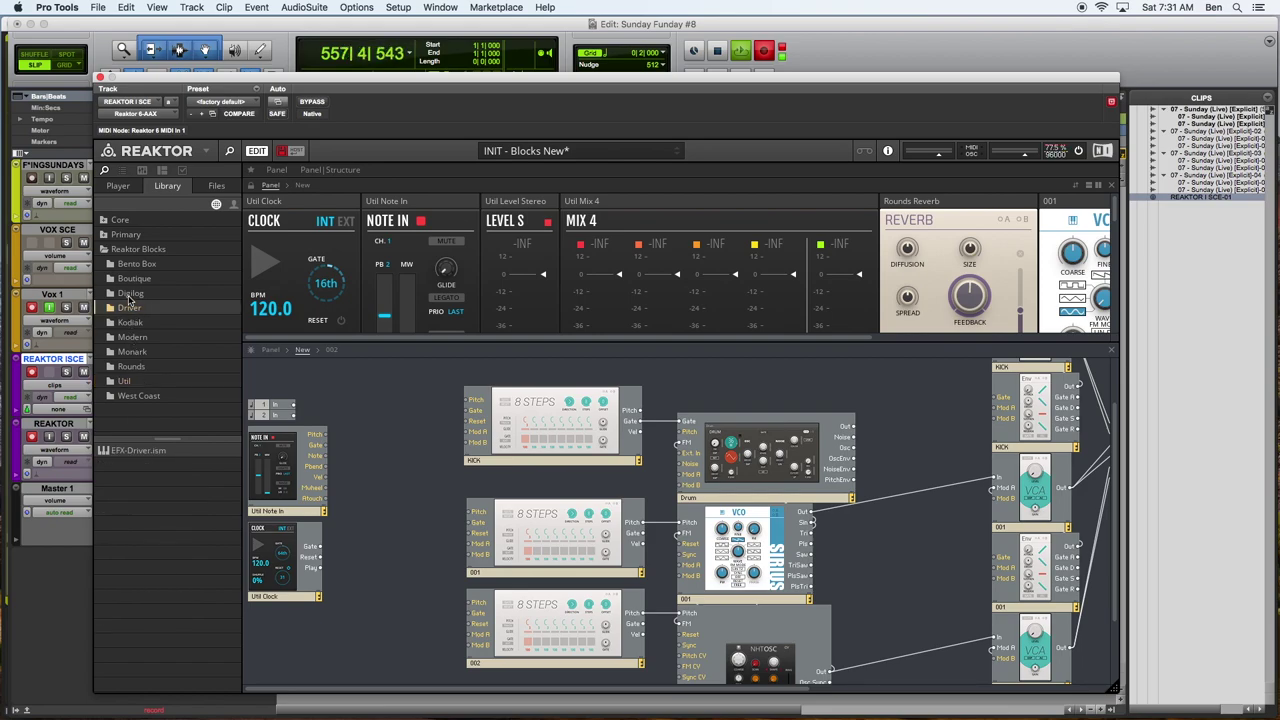
{"action": "left_click", "coordinate": [130, 293]}
{"action": "left_click_drag", "start_coordinate": [145, 466], "coordinate": [373, 436]}
{"action": "left_click_drag", "start_coordinate": [431, 472], "coordinate": [403, 577]}
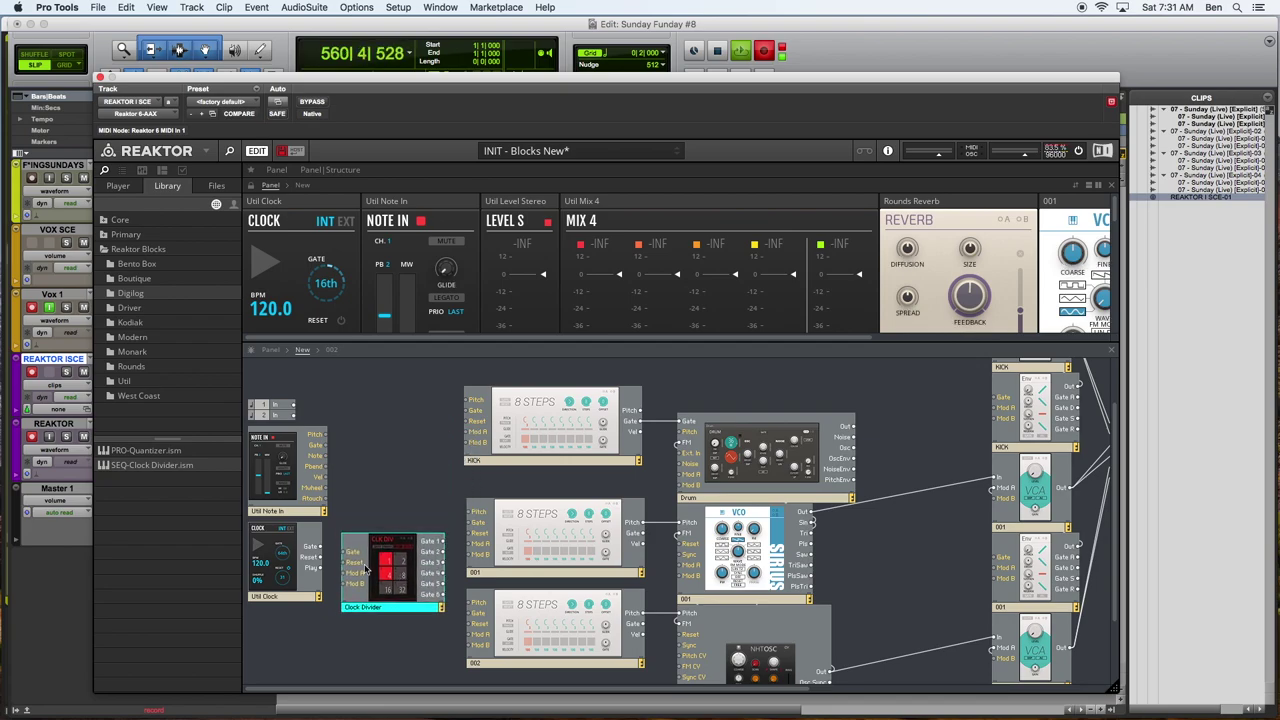
Connect the Util Clock's Gate output to the adjacent Clock Divider's Gate input, and set the clock's gate rate to 32th
{"action": "left_click_drag", "start_coordinate": [320, 548], "coordinate": [376, 570]}
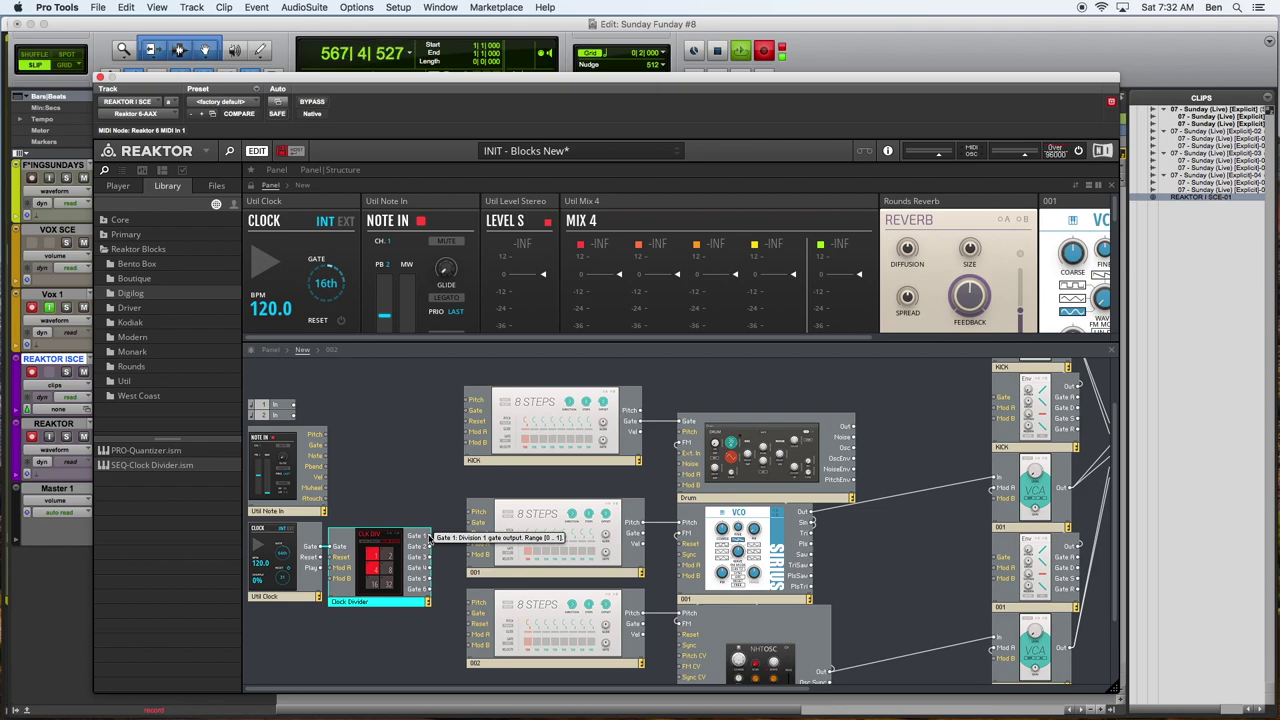
{"action": "left_click", "coordinate": [384, 474]}
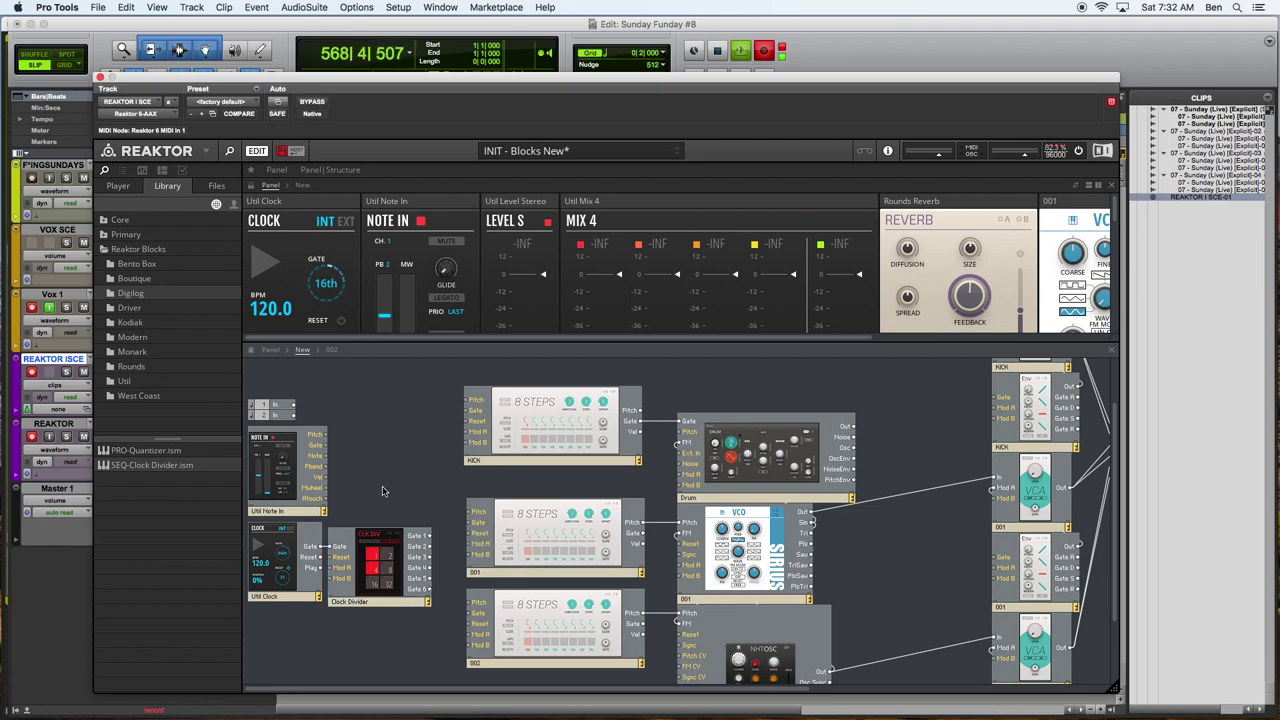
{"action": "double_click", "coordinate": [383, 491]}
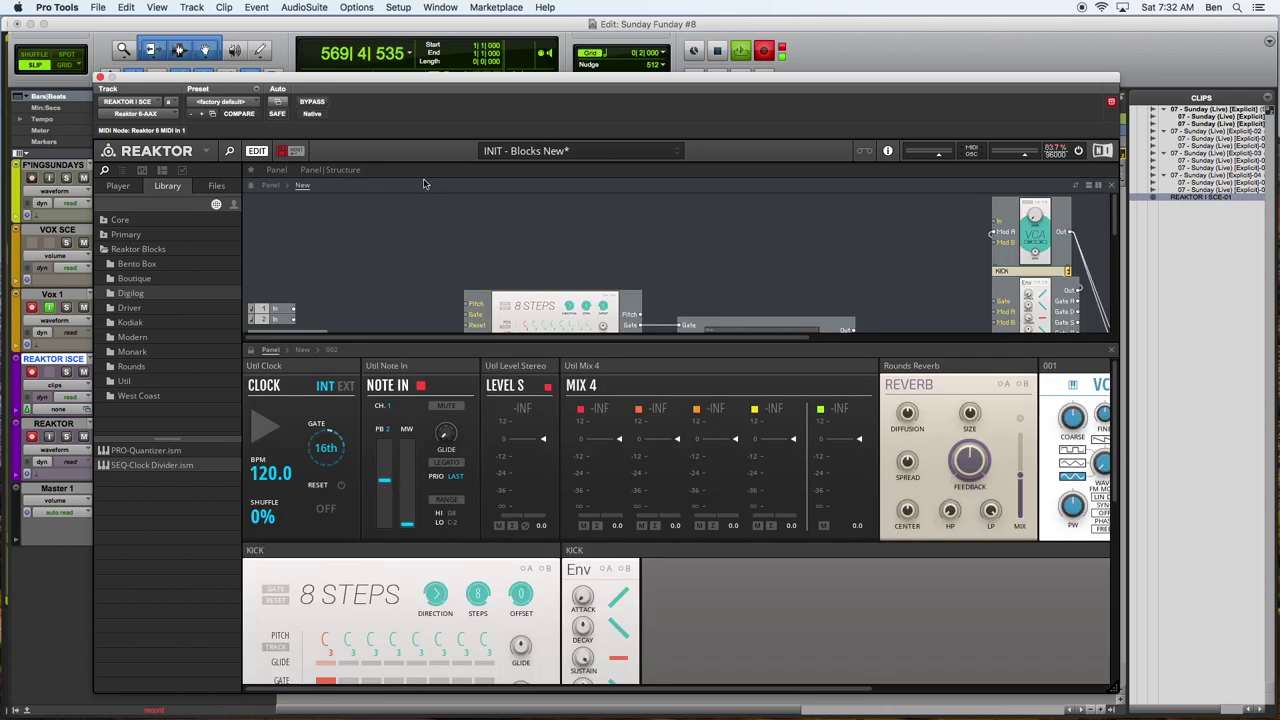
{"action": "left_click", "coordinate": [277, 169]}
{"action": "left_click", "coordinate": [318, 171]}
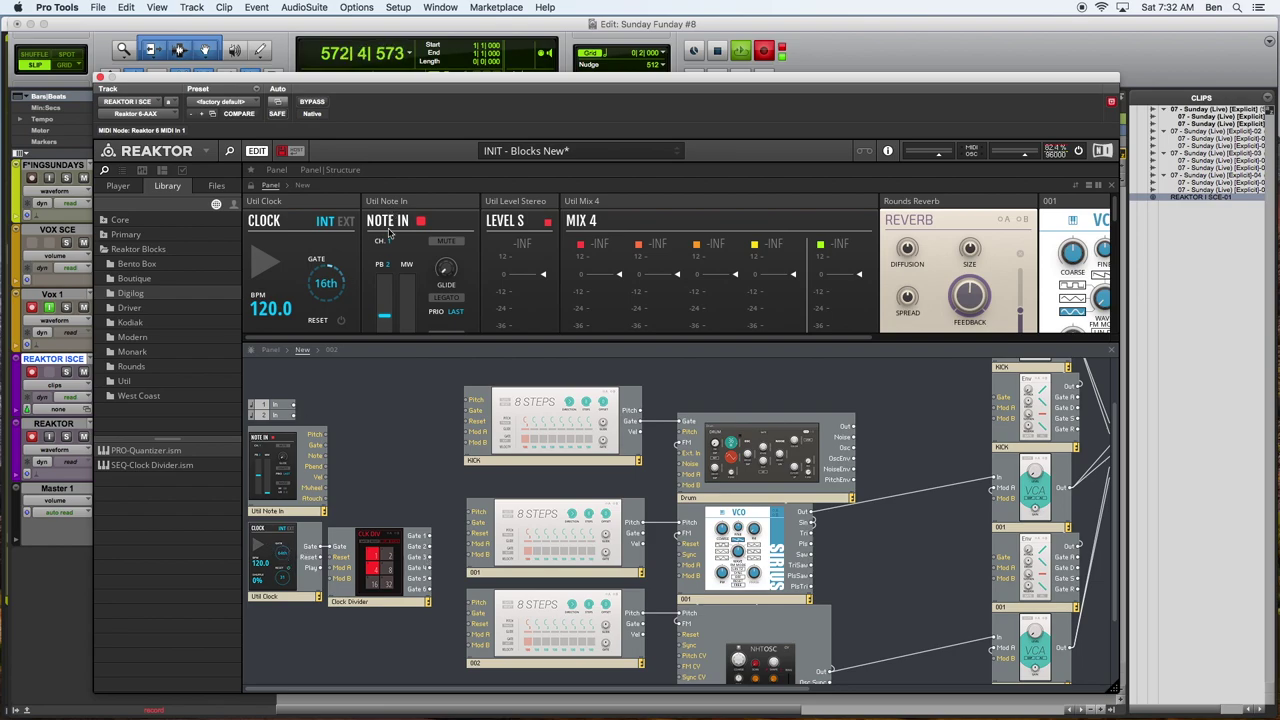
{"action": "left_click_drag", "start_coordinate": [322, 281], "coordinate": [315, 258]}
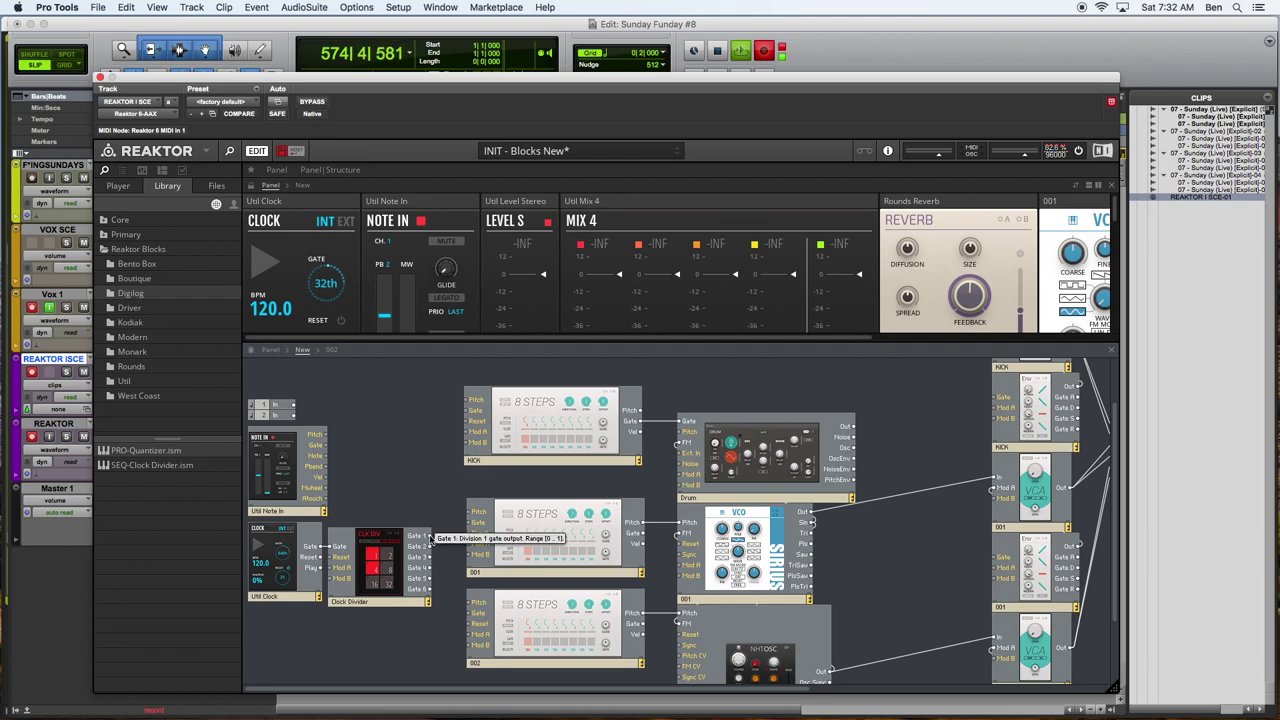
Move the Clock Divider panel from the 002 row up into the 001 sequencer row
{"action": "scroll", "coordinate": [490, 327], "scroll_direction": "down", "scroll_amount": 5}
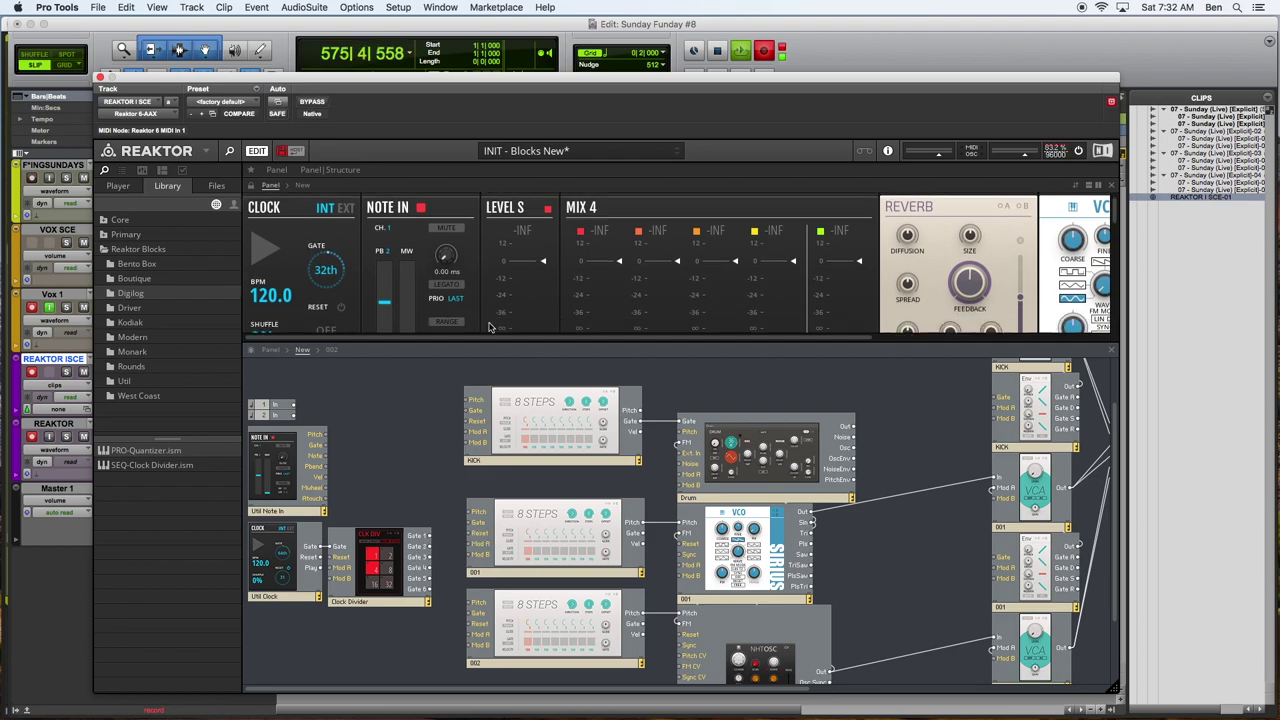
{"action": "scroll", "coordinate": [608, 242], "scroll_direction": "up", "scroll_amount": 2}
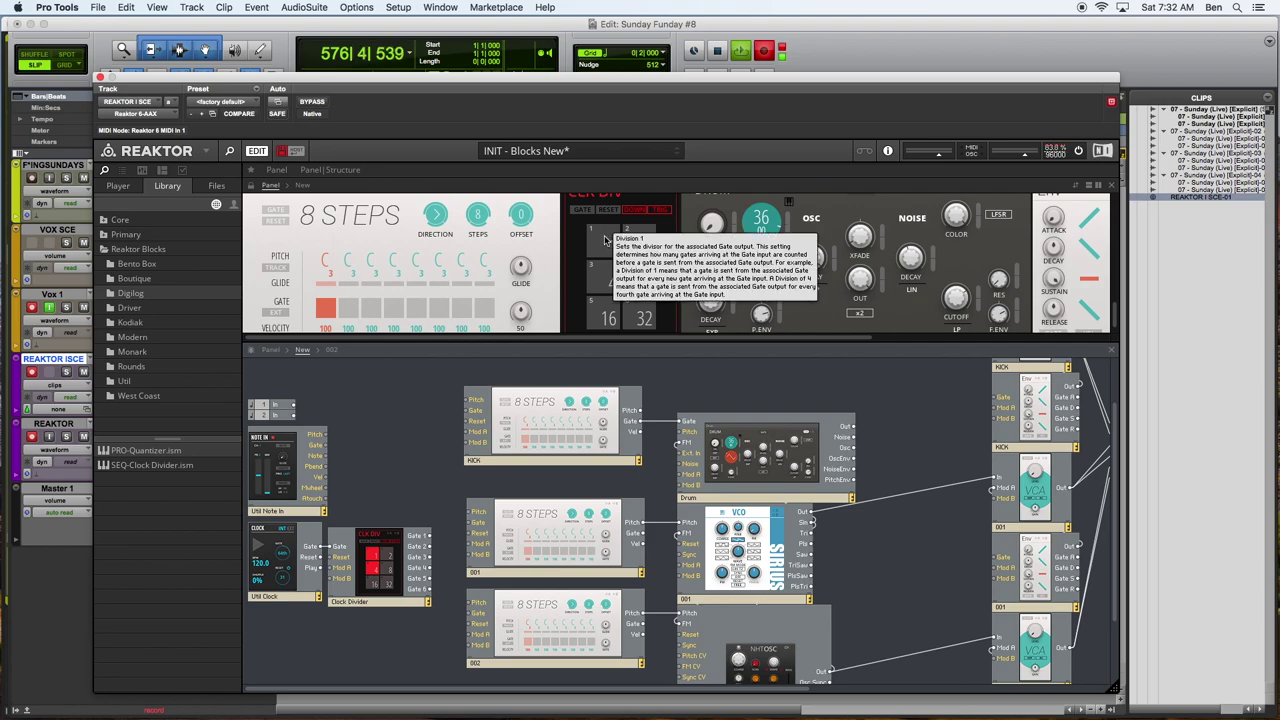
{"action": "scroll", "coordinate": [606, 260], "scroll_direction": "up", "scroll_amount": 3}
{"action": "left_click_drag", "start_coordinate": [607, 277], "coordinate": [665, 166]}
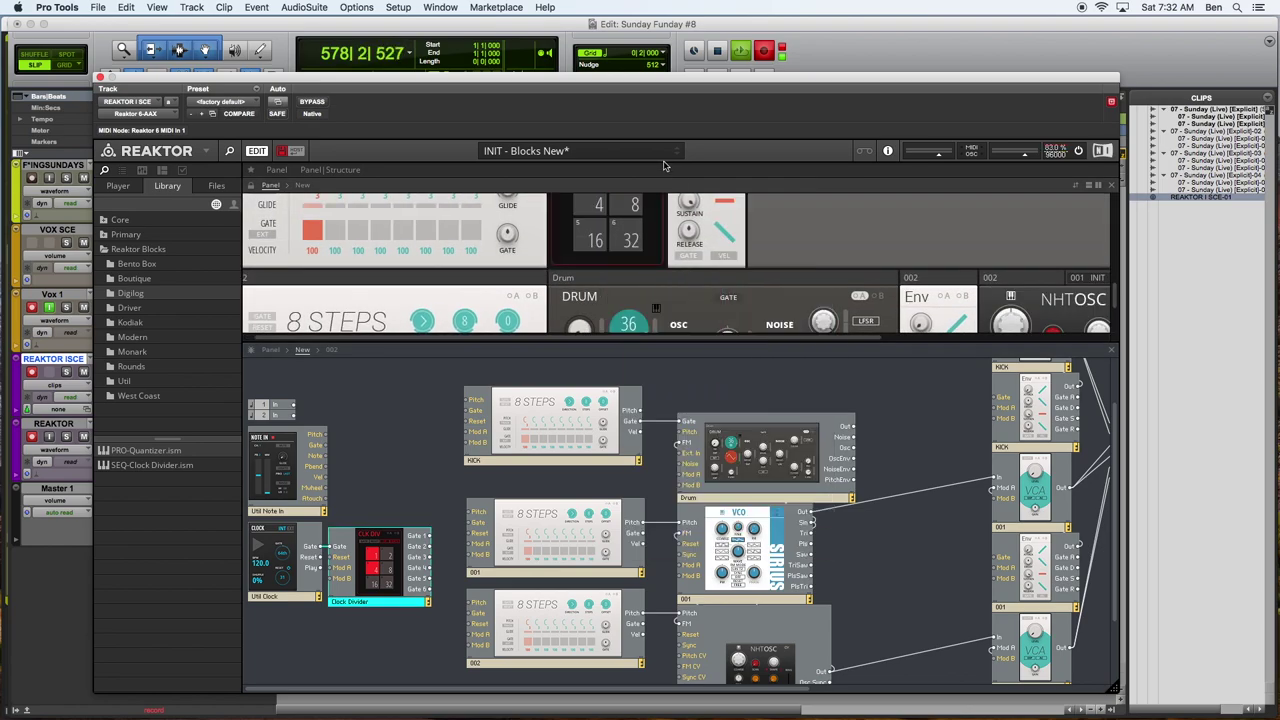
Switch to the panel-only view and move the Clock Divider through the KICK row into the top row, after Level Stereo
{"action": "left_click", "coordinate": [279, 170]}
{"action": "left_click_drag", "start_coordinate": [442, 330], "coordinate": [522, 193]}
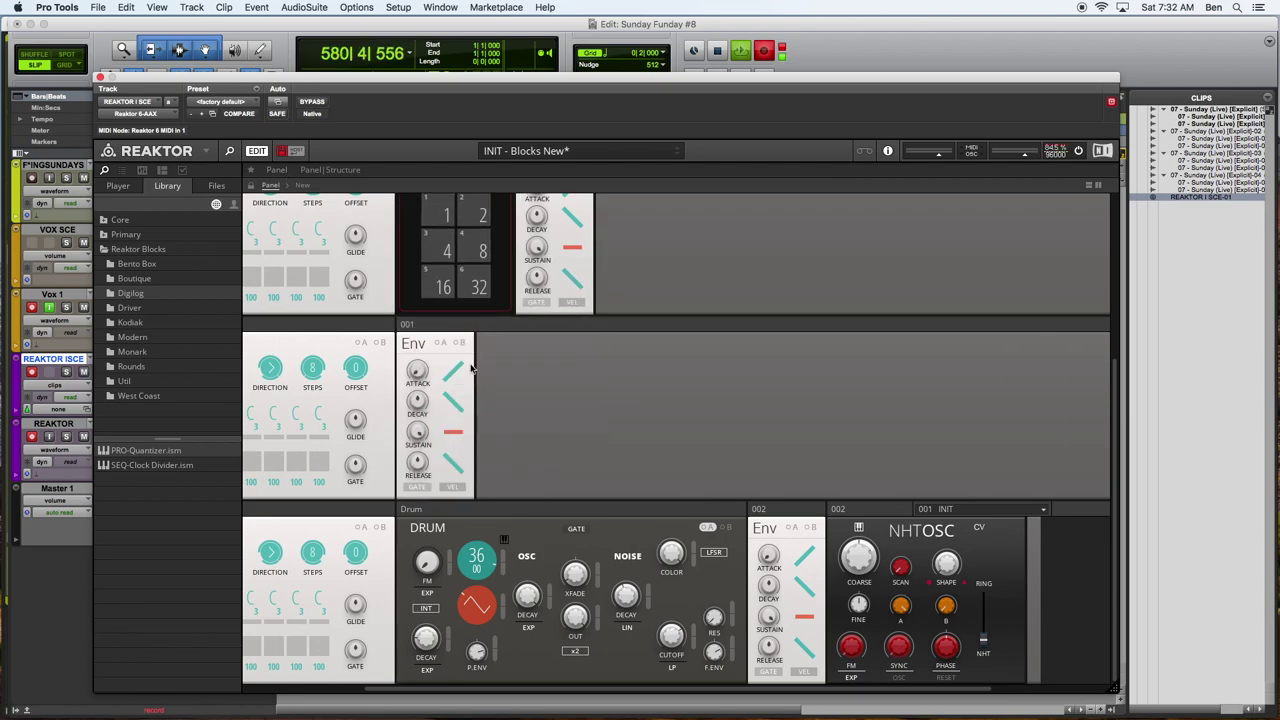
{"action": "scroll", "coordinate": [472, 369], "scroll_direction": "up", "scroll_amount": 3}
{"action": "left_click_drag", "start_coordinate": [454, 392], "coordinate": [425, 220]}
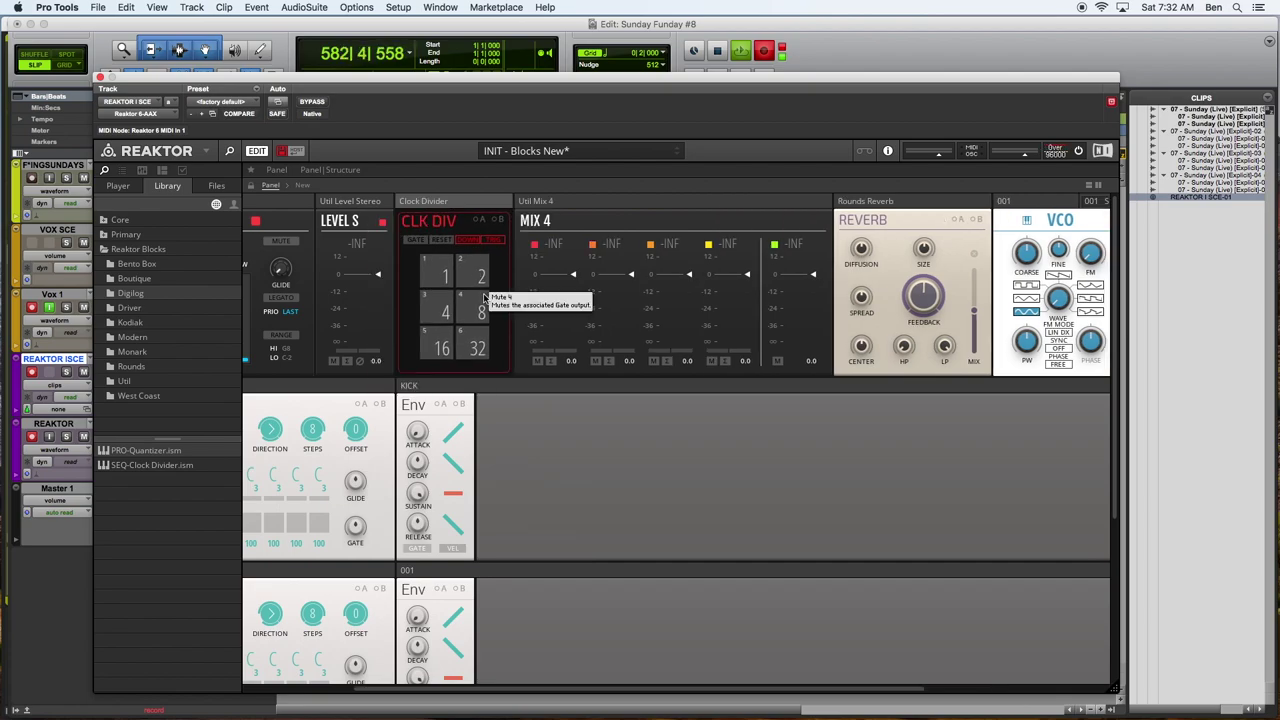
{"action": "scroll", "coordinate": [484, 297], "scroll_direction": "left", "scroll_amount": 5}
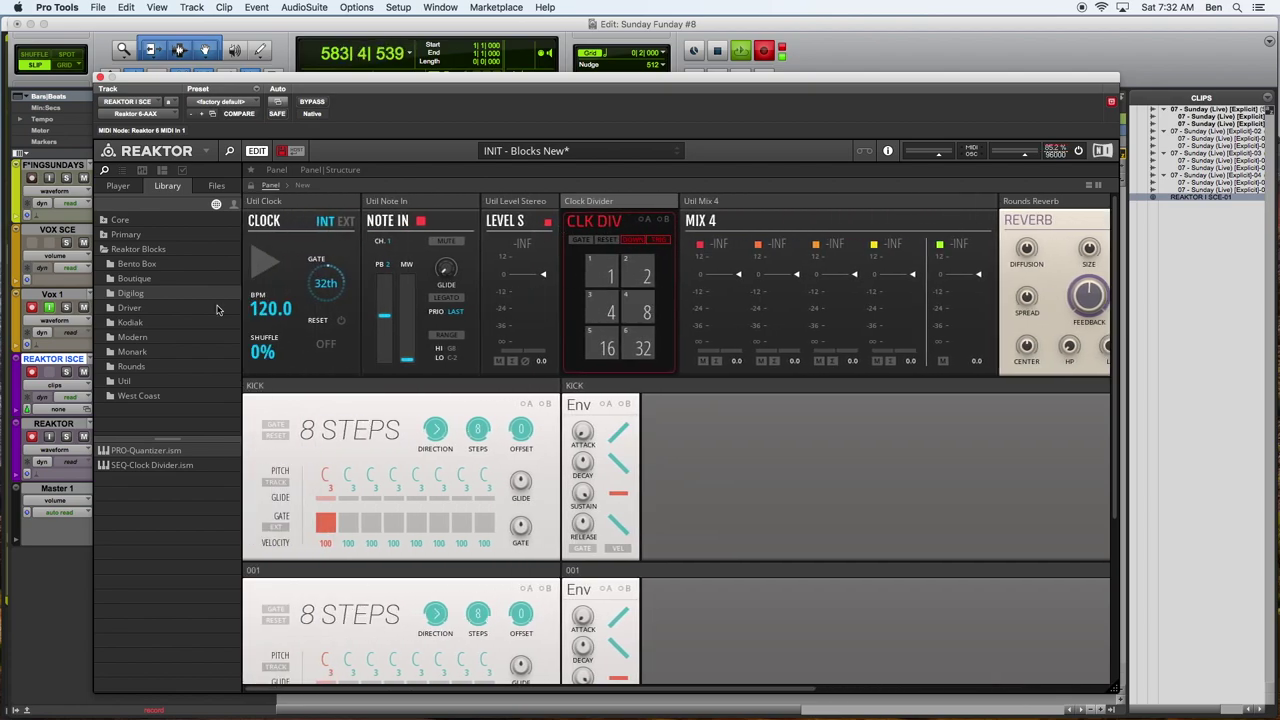
Set the Util Clock's tempo to 95.0 BPM and move the Clock Divider panel directly after the clock
{"action": "left_click_drag", "start_coordinate": [268, 308], "coordinate": [270, 322]}
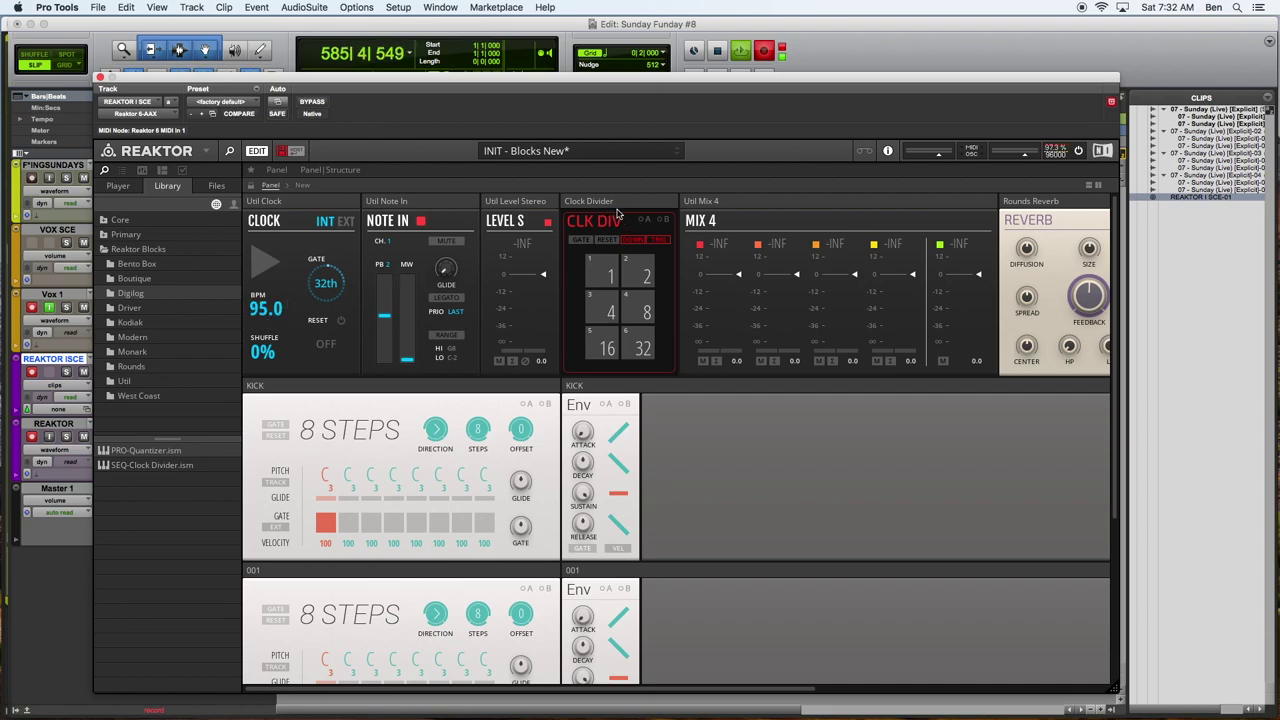
{"action": "left_click_drag", "start_coordinate": [616, 204], "coordinate": [416, 204]}
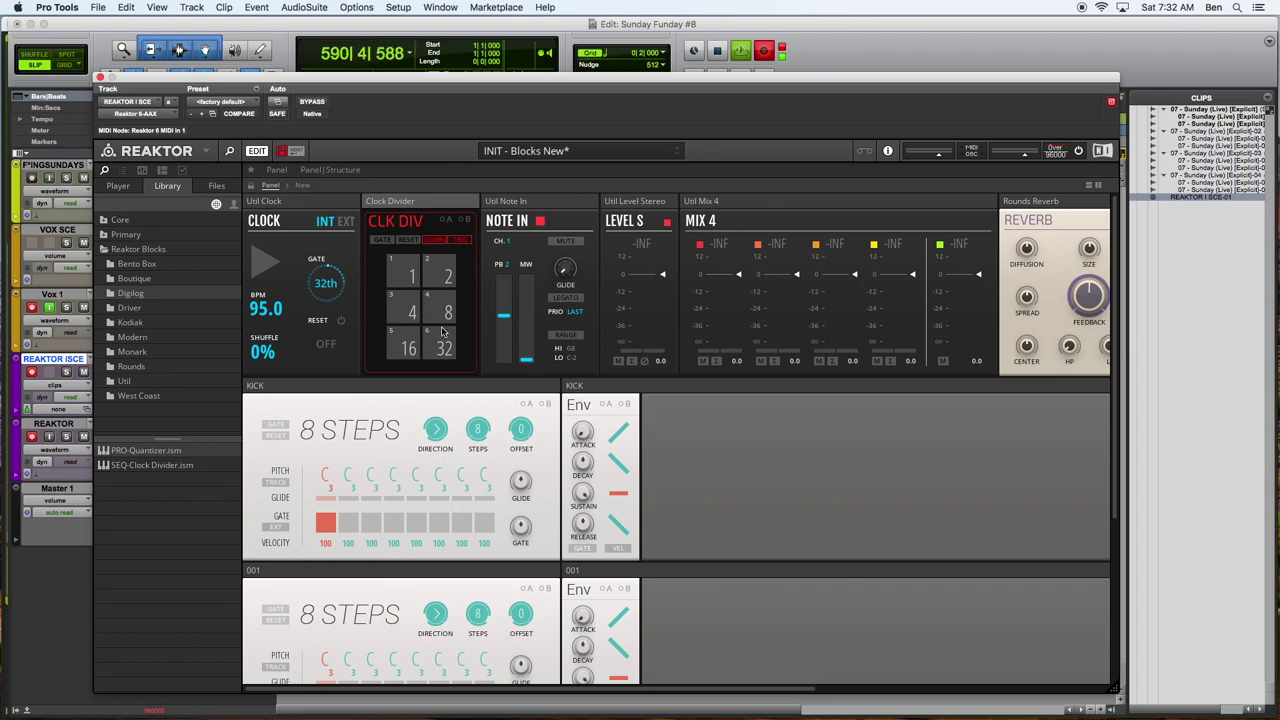
{"action": "mouse_move", "coordinate": [436, 320]}
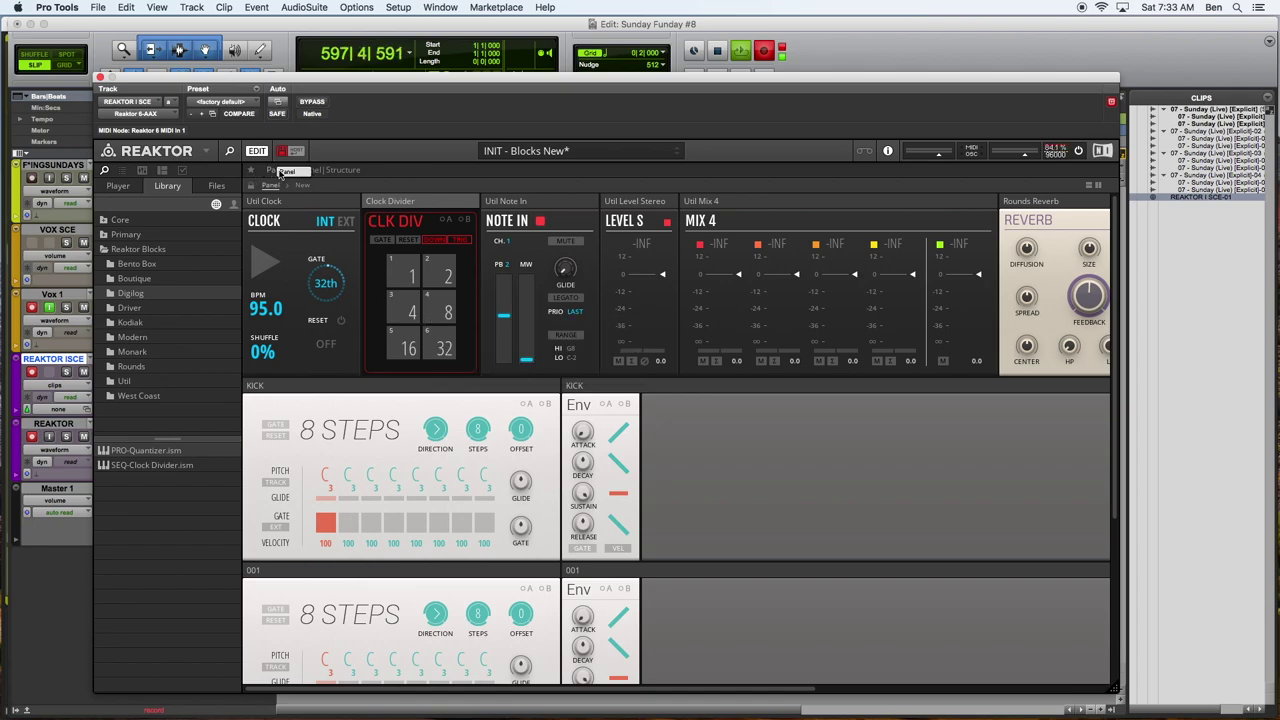
Show the structure beneath the panel, delete the Util Note In block, and move the Util Clock and Clock Divider up into its place
{"action": "left_click", "coordinate": [338, 171]}
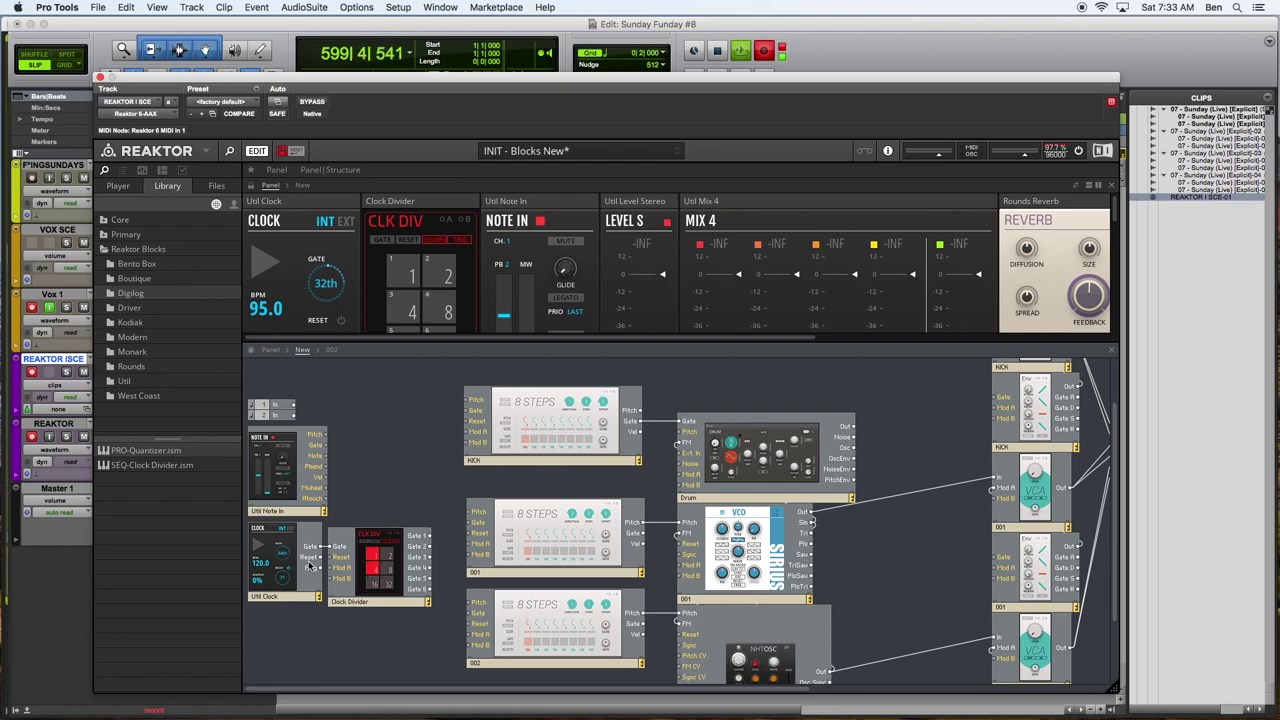
{"action": "left_click", "coordinate": [290, 494]}
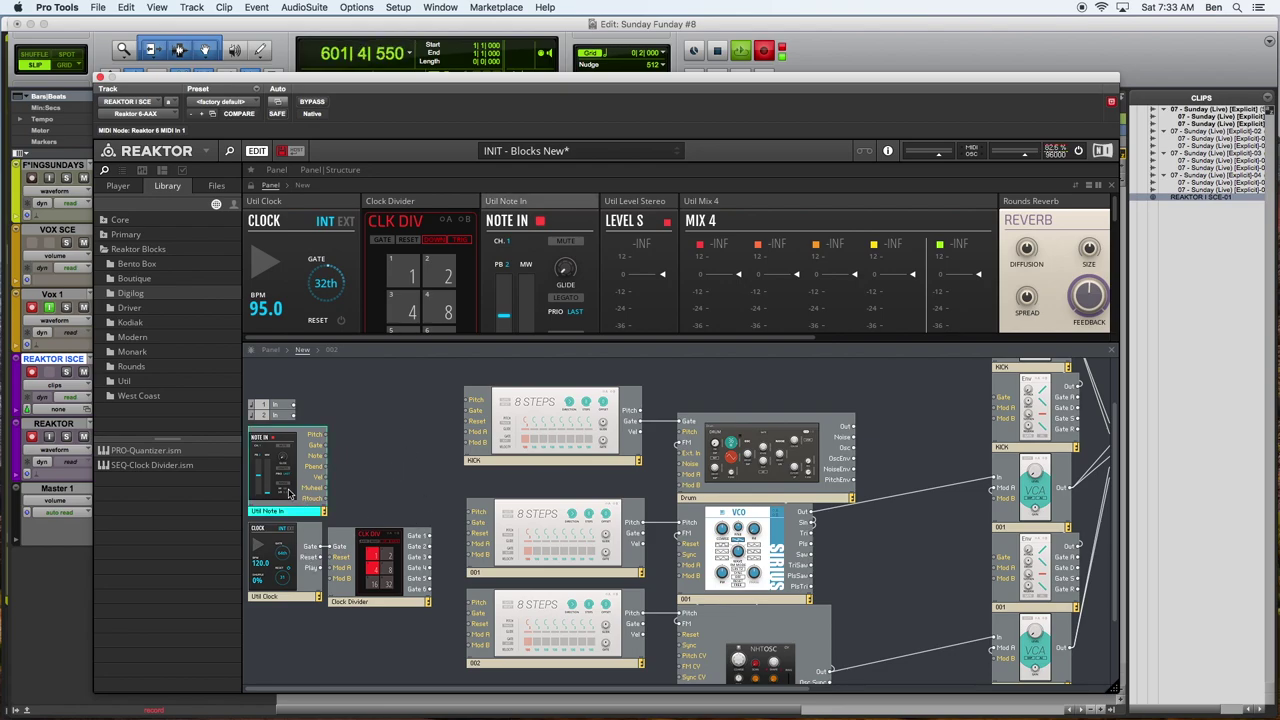
{"action": "mouse_move", "coordinate": [285, 474]}
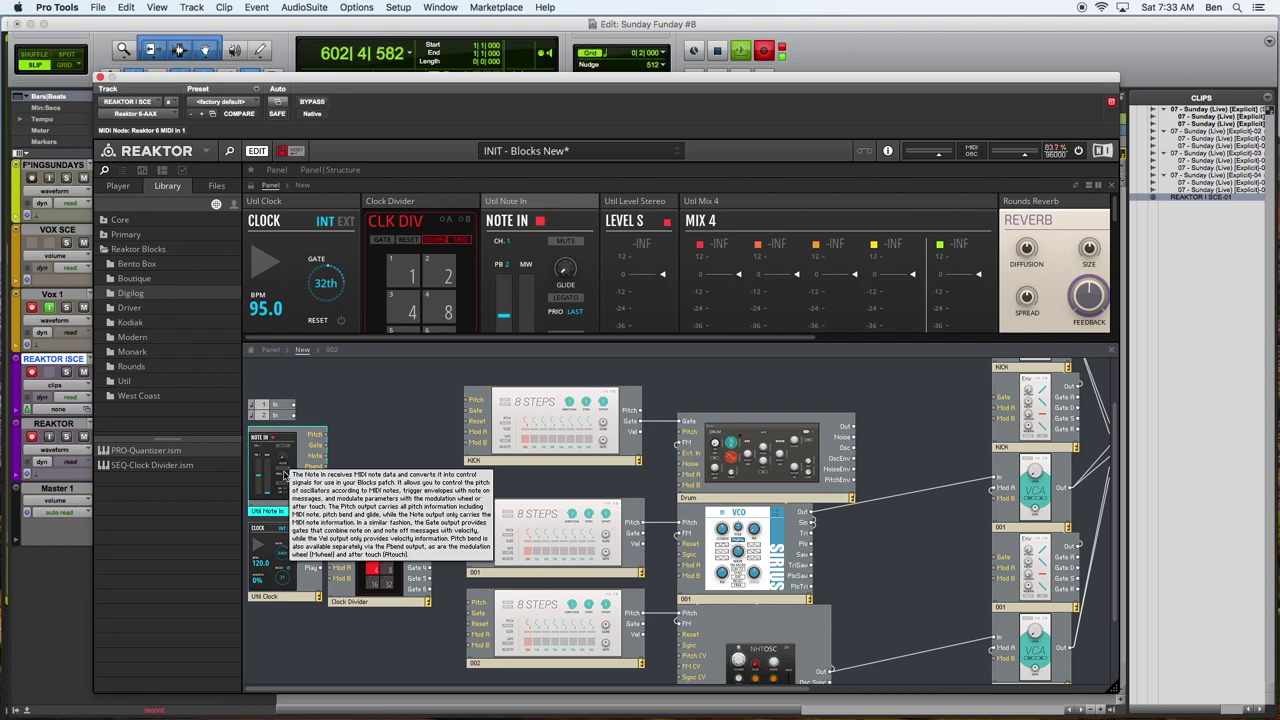
{"action": "key", "text": "Delete"}
{"action": "left_click_drag", "start_coordinate": [277, 495], "coordinate": [396, 478]}
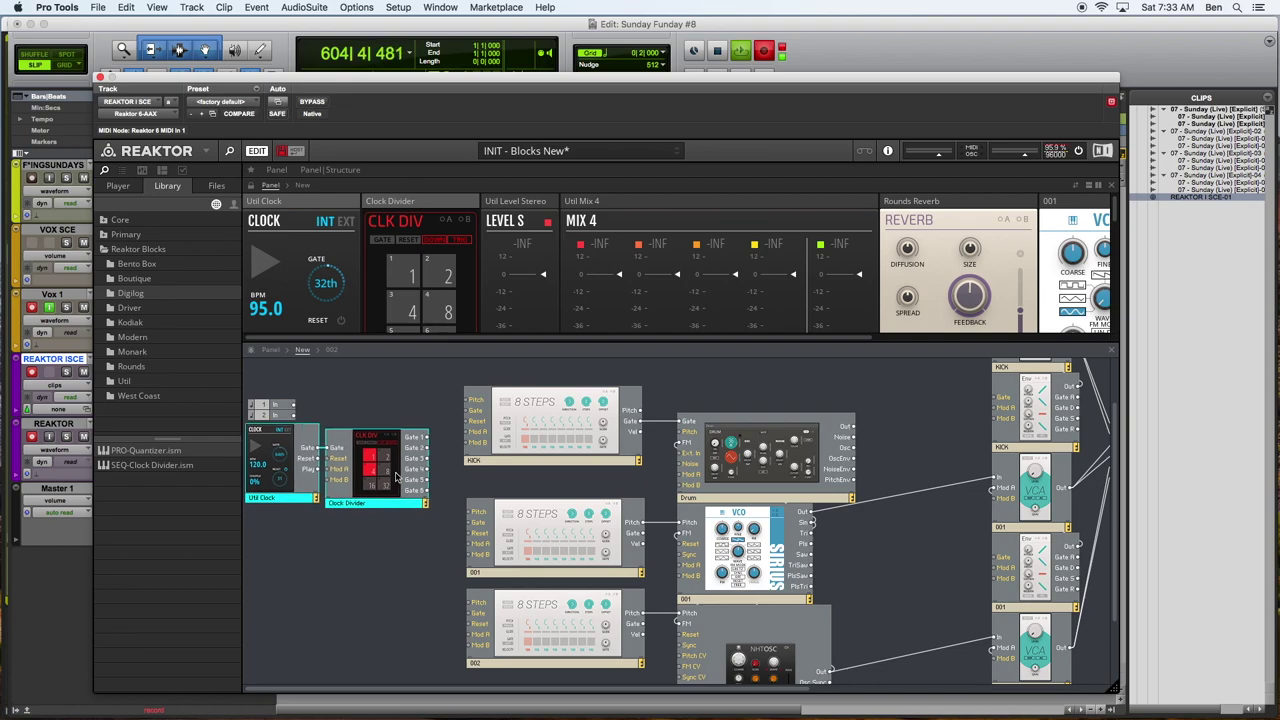
Wire separate Clock Divider gate outputs to the Pitch inputs of the KICK, 001 and 002 8 Steps sequencers
{"action": "left_click", "coordinate": [428, 395]}
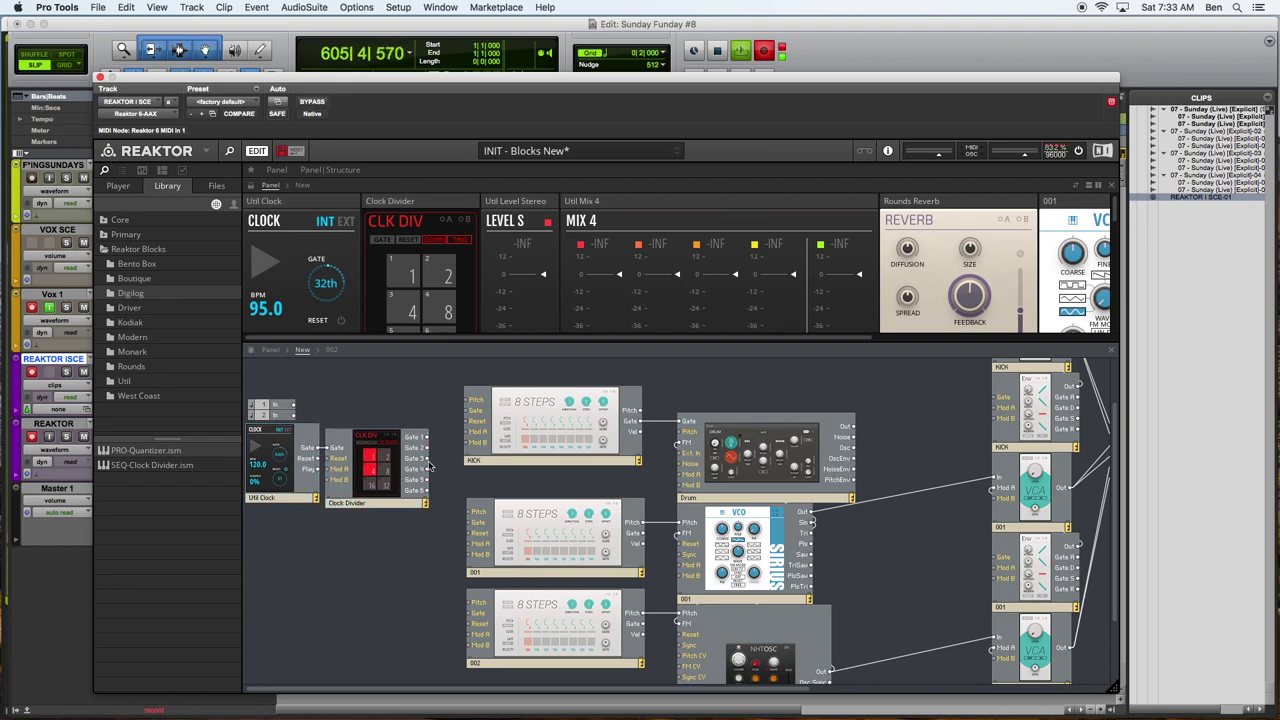
{"action": "left_click_drag", "start_coordinate": [428, 473], "coordinate": [469, 512]}
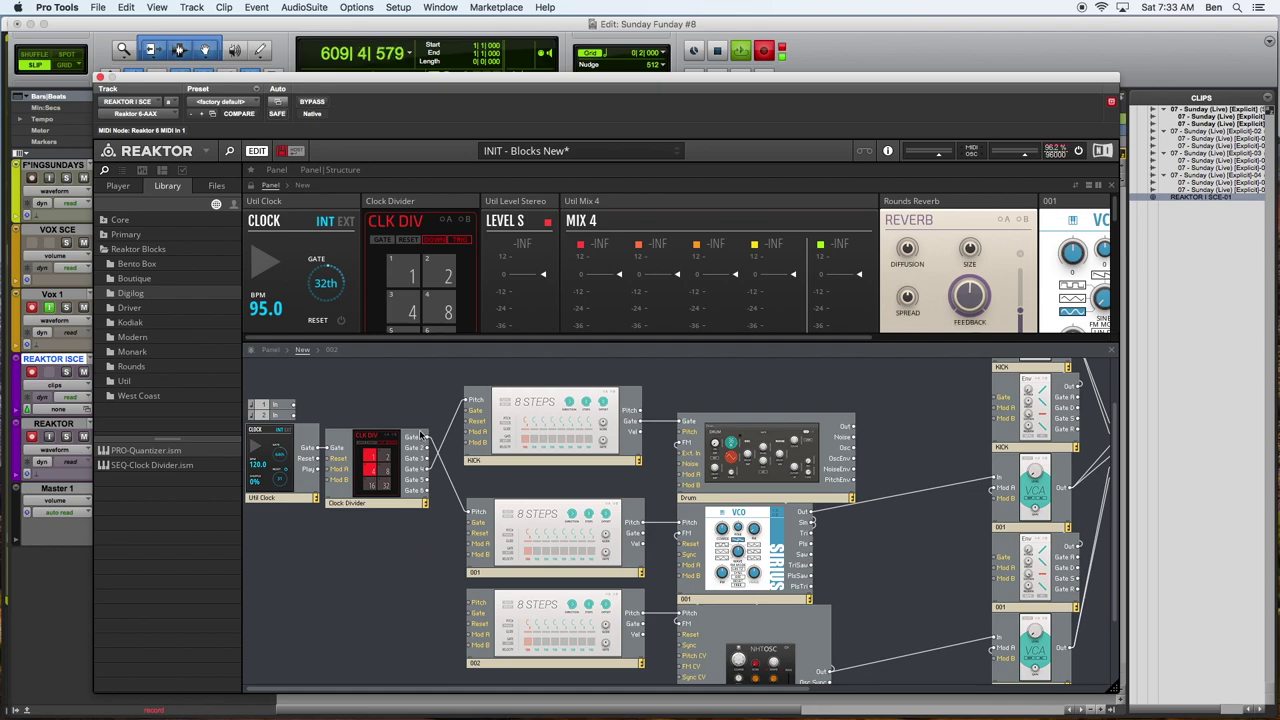
{"action": "left_click_drag", "start_coordinate": [428, 458], "coordinate": [470, 603]}
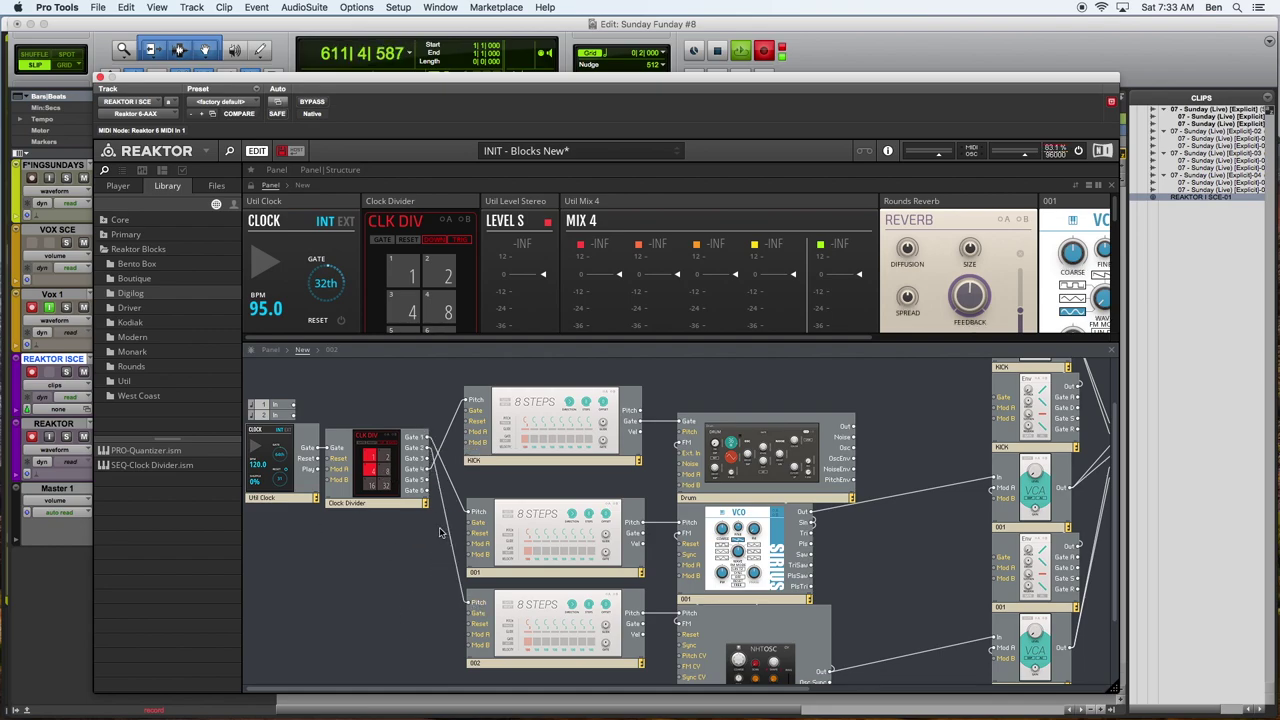
{"action": "left_click", "coordinate": [360, 472]}
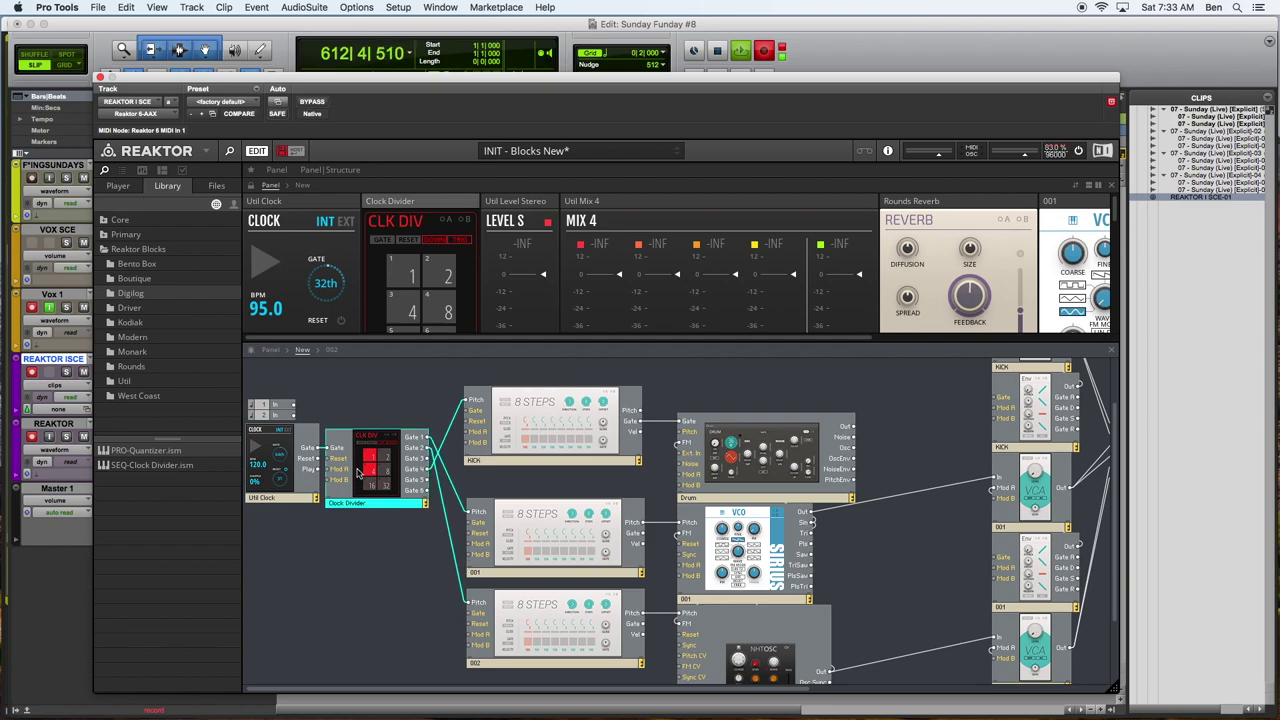
{"action": "scroll", "coordinate": [340, 575], "scroll_direction": "right", "scroll_amount": 5}
{"action": "scroll", "coordinate": [340, 572], "scroll_direction": "left", "scroll_amount": 5}
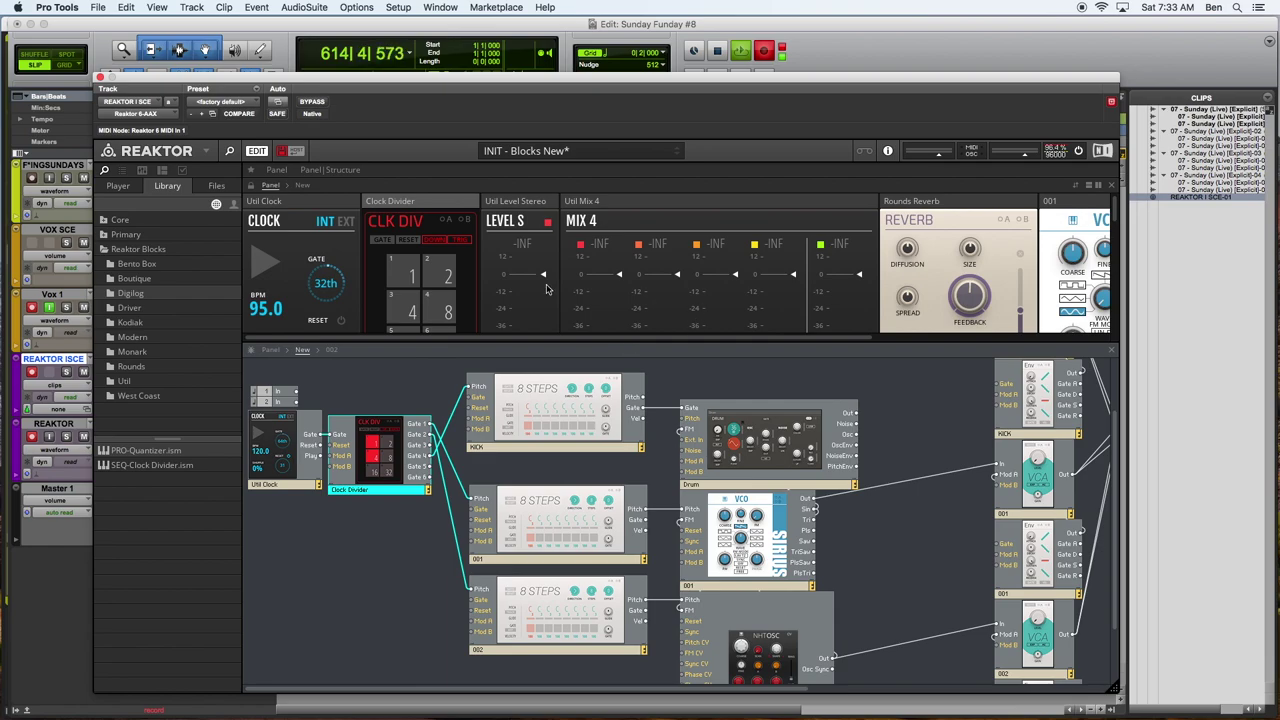
Switch to the panel-only view and move the Sirius VCO from the top row into the KICK row, before the envelope
{"action": "left_click", "coordinate": [272, 172]}
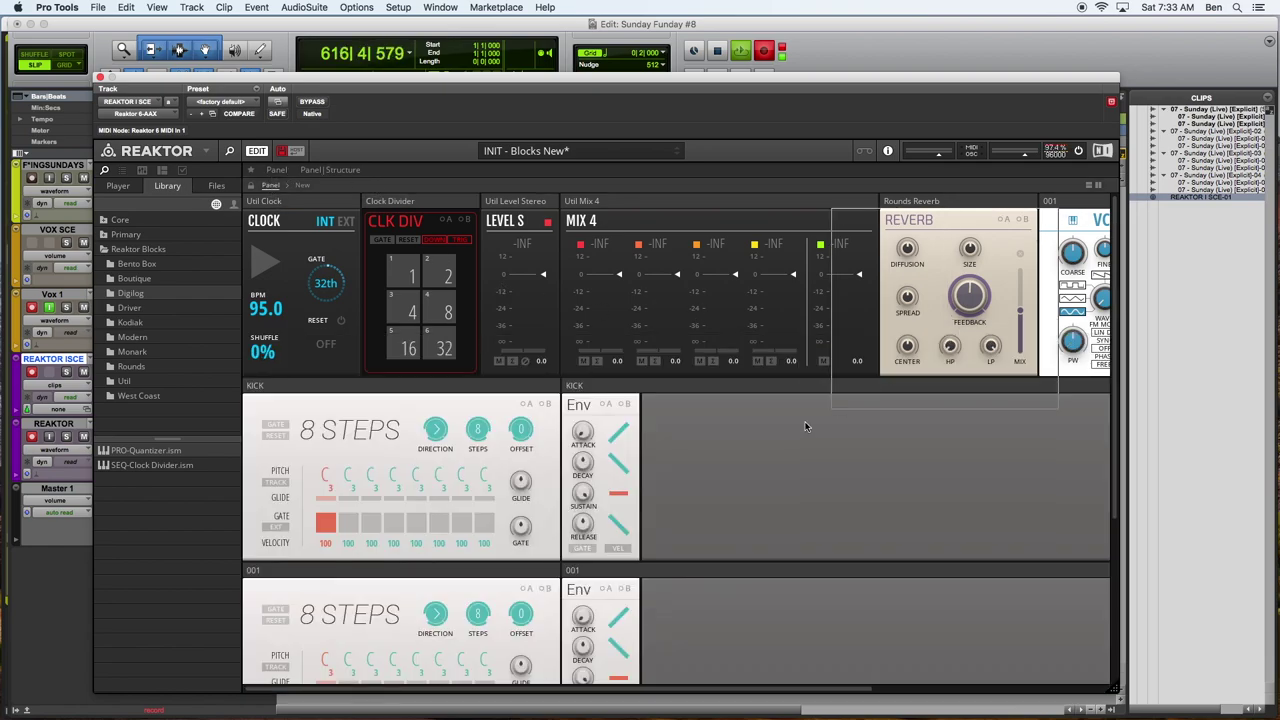
{"action": "left_click_drag", "start_coordinate": [1060, 202], "coordinate": [583, 388]}
{"action": "scroll", "coordinate": [745, 470], "scroll_direction": "right", "scroll_amount": 3}
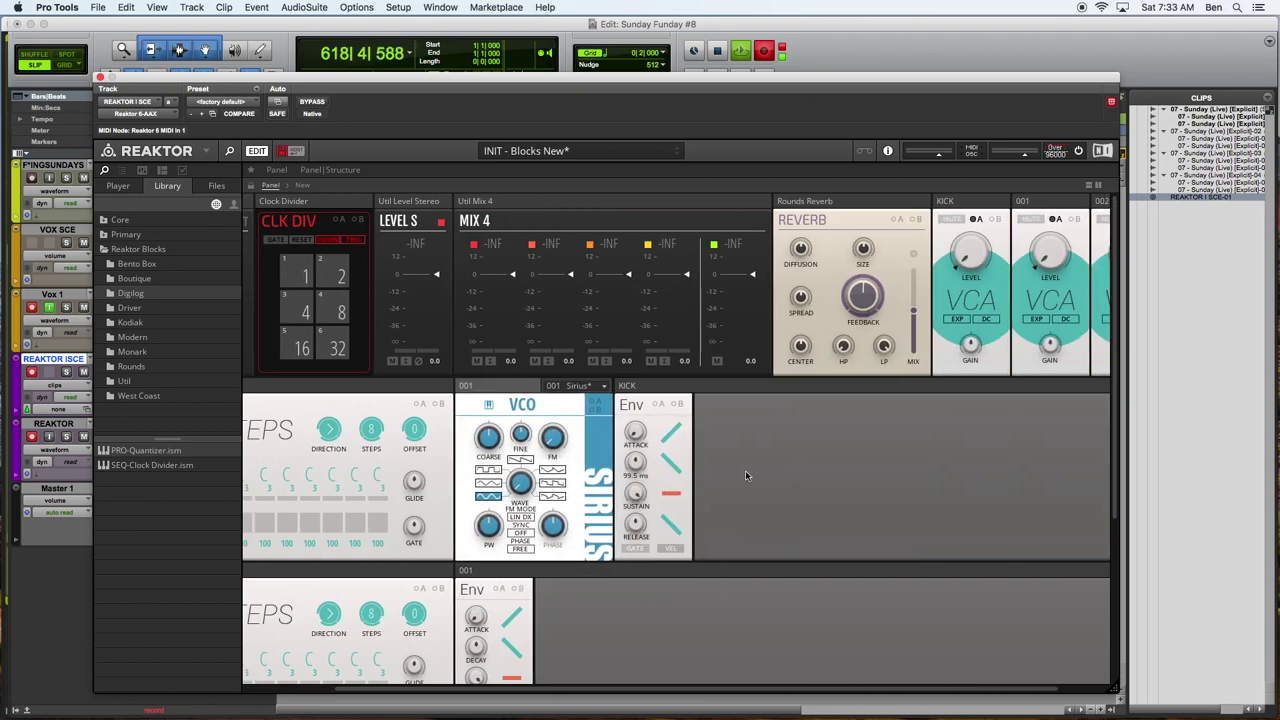
Move the Drum panel from the 002 row up into the KICK row, directly after the 8 Steps sequencer
{"action": "scroll", "coordinate": [617, 530], "scroll_direction": "down", "scroll_amount": 5}
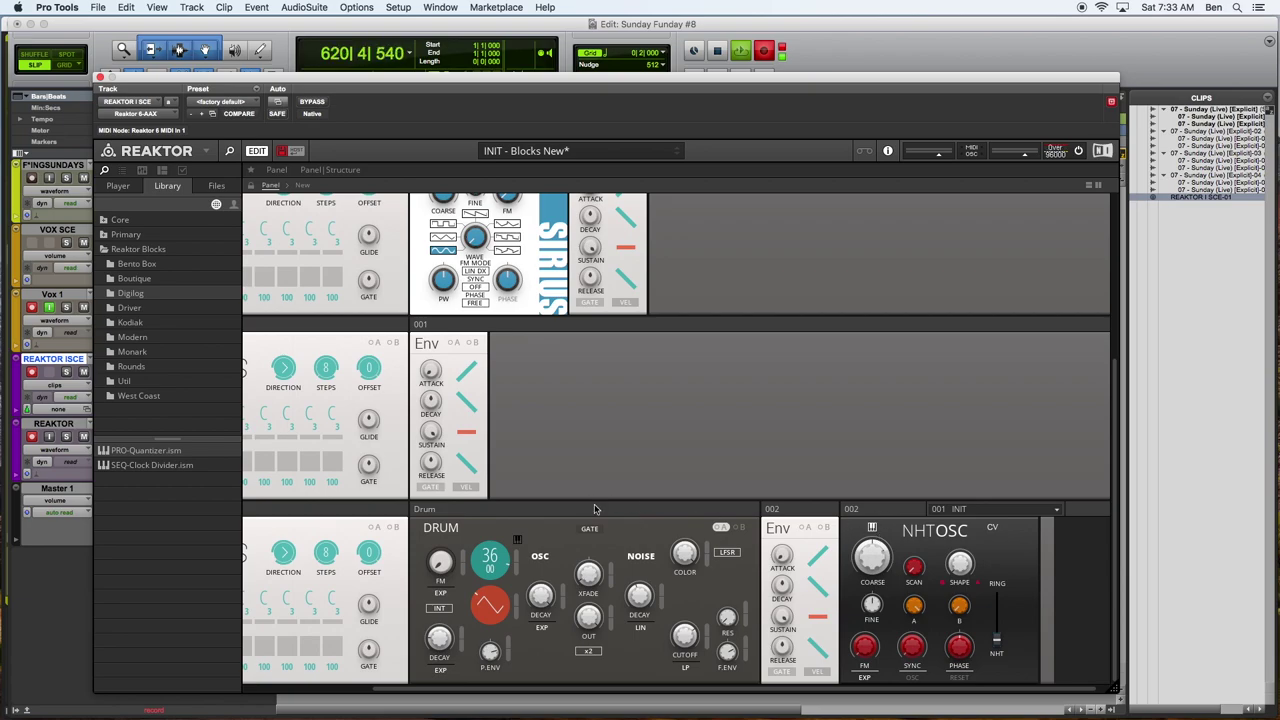
{"action": "left_click_drag", "start_coordinate": [595, 508], "coordinate": [826, 290]}
{"action": "scroll", "coordinate": [826, 290], "scroll_direction": "up", "scroll_amount": 3}
{"action": "scroll", "coordinate": [826, 290], "scroll_direction": "left", "scroll_amount": 3}
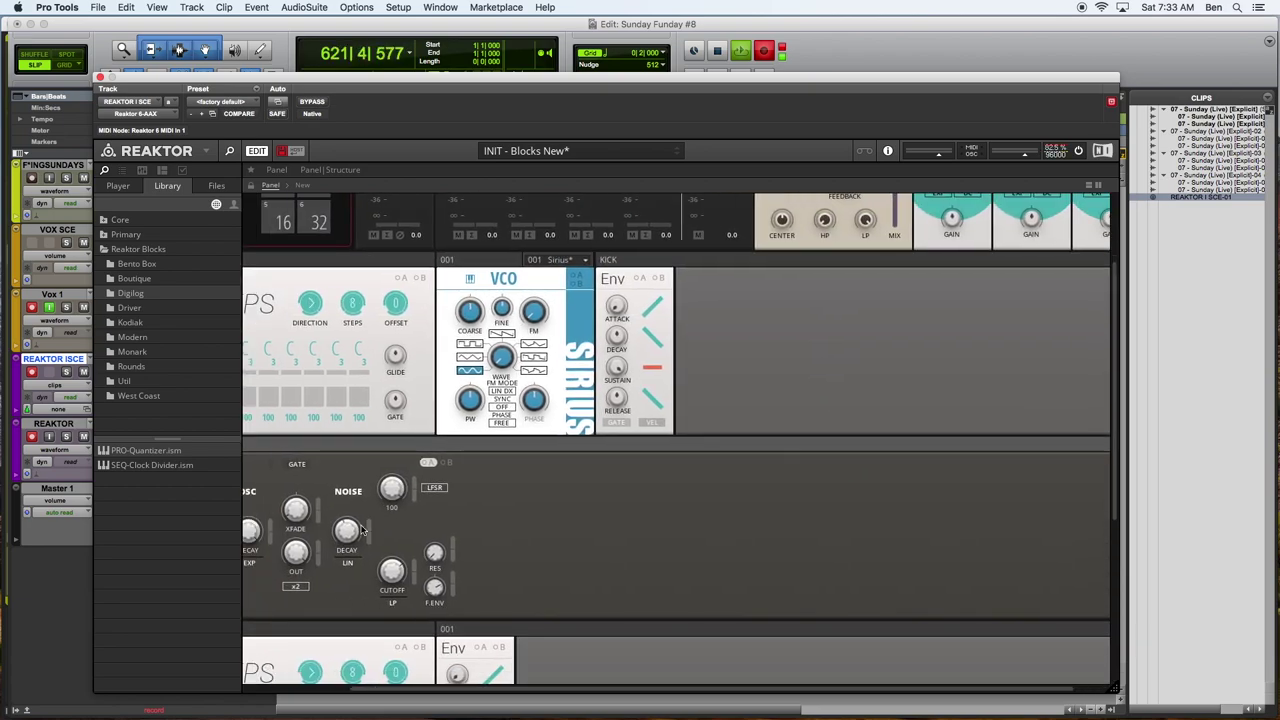
{"action": "left_click_drag", "start_coordinate": [319, 455], "coordinate": [849, 259]}
Place the Sirius VCO between sequencer and envelope in the 001 row, and the NHT oscillator before the envelope in the 002 row
{"action": "left_click_drag", "start_coordinate": [598, 264], "coordinate": [664, 455]}
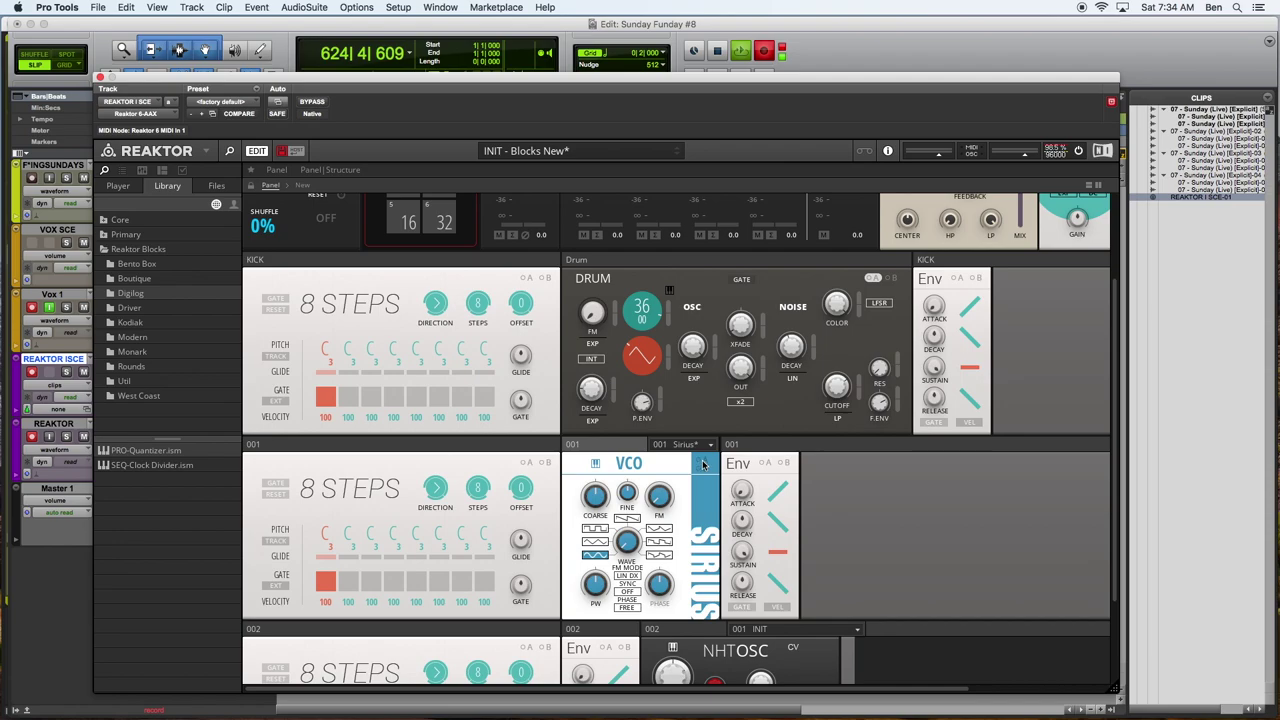
{"action": "scroll", "coordinate": [781, 400], "scroll_direction": "down", "scroll_amount": 3}
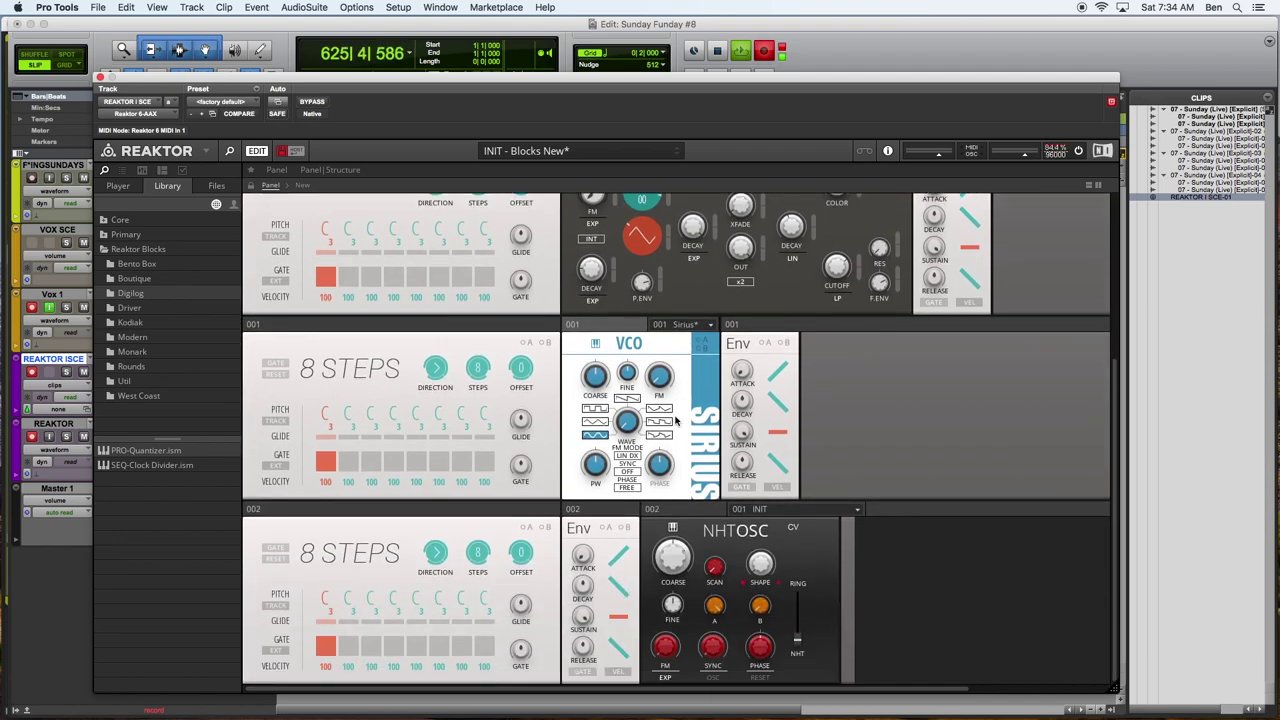
{"action": "left_click_drag", "start_coordinate": [672, 524], "coordinate": [585, 518]}
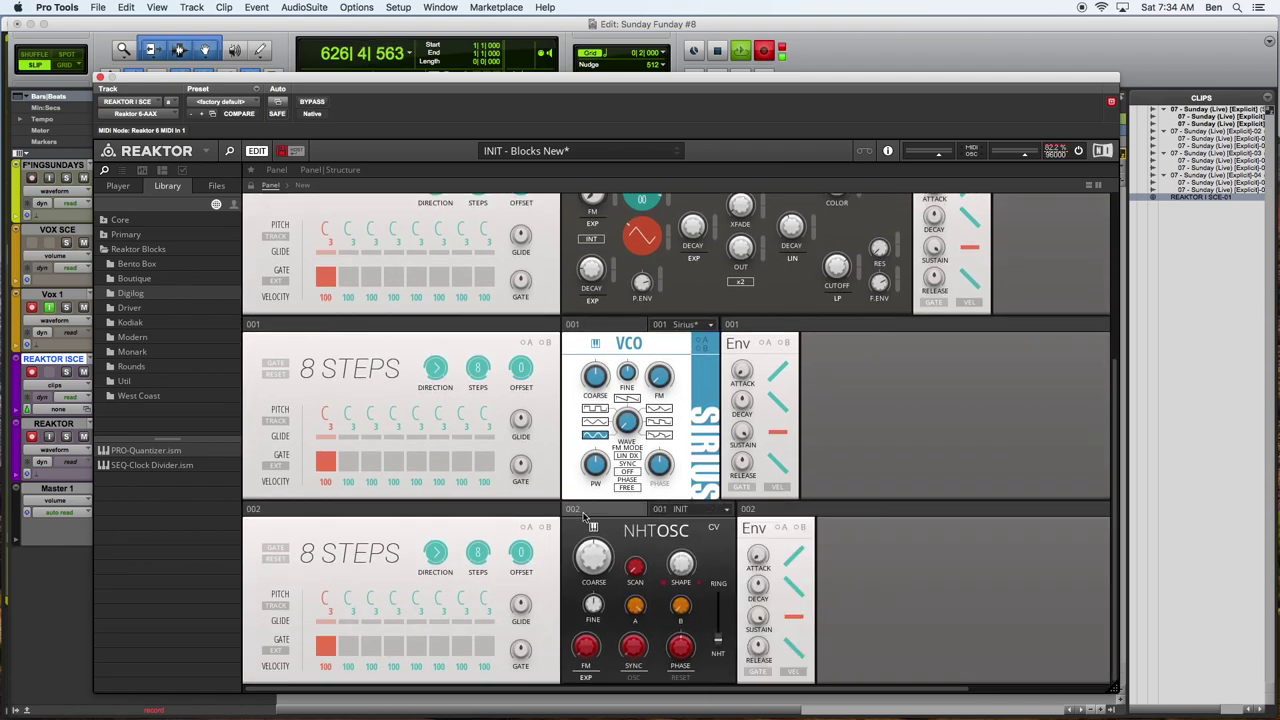
Move the KICK VCA after the envelope in the KICK row, and the 001 VCA into the 001 row after the Sirius VCO
{"action": "scroll", "coordinate": [690, 550], "scroll_direction": "up", "scroll_amount": 5}
{"action": "scroll", "coordinate": [729, 440], "scroll_direction": "right", "scroll_amount": 3}
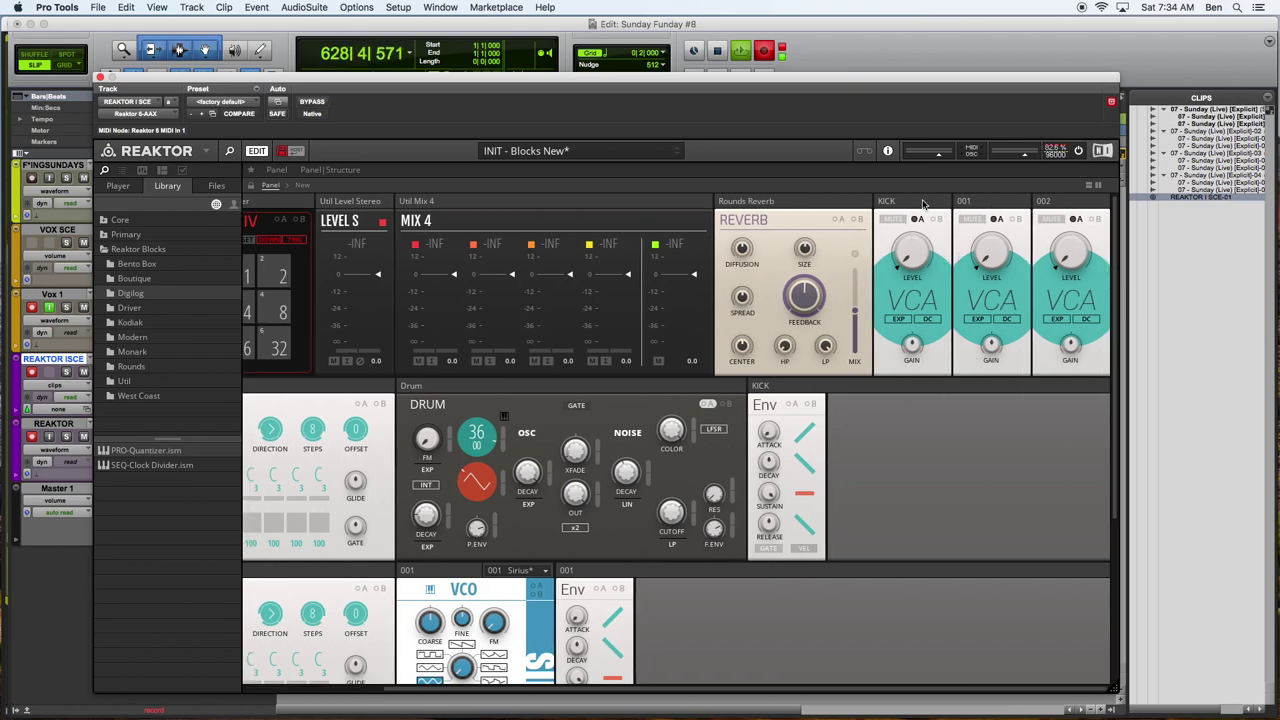
{"action": "left_click_drag", "start_coordinate": [906, 210], "coordinate": [768, 395]}
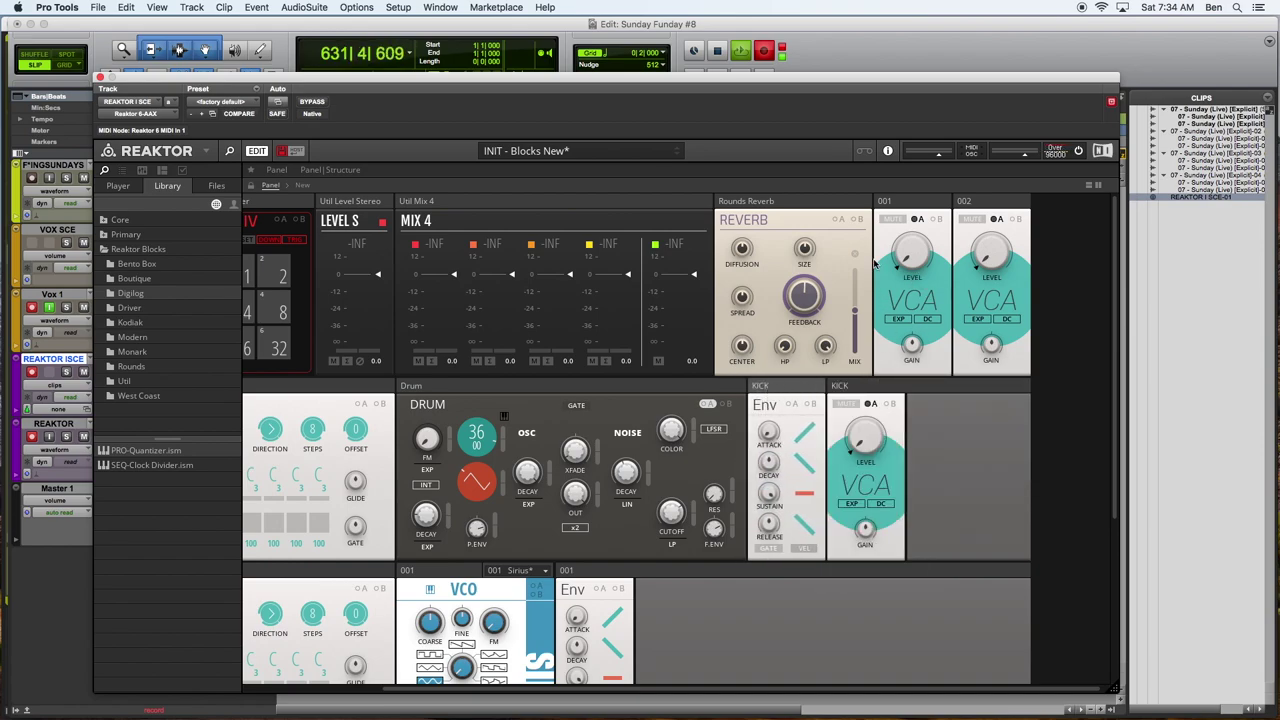
{"action": "left_click_drag", "start_coordinate": [912, 204], "coordinate": [578, 578]}
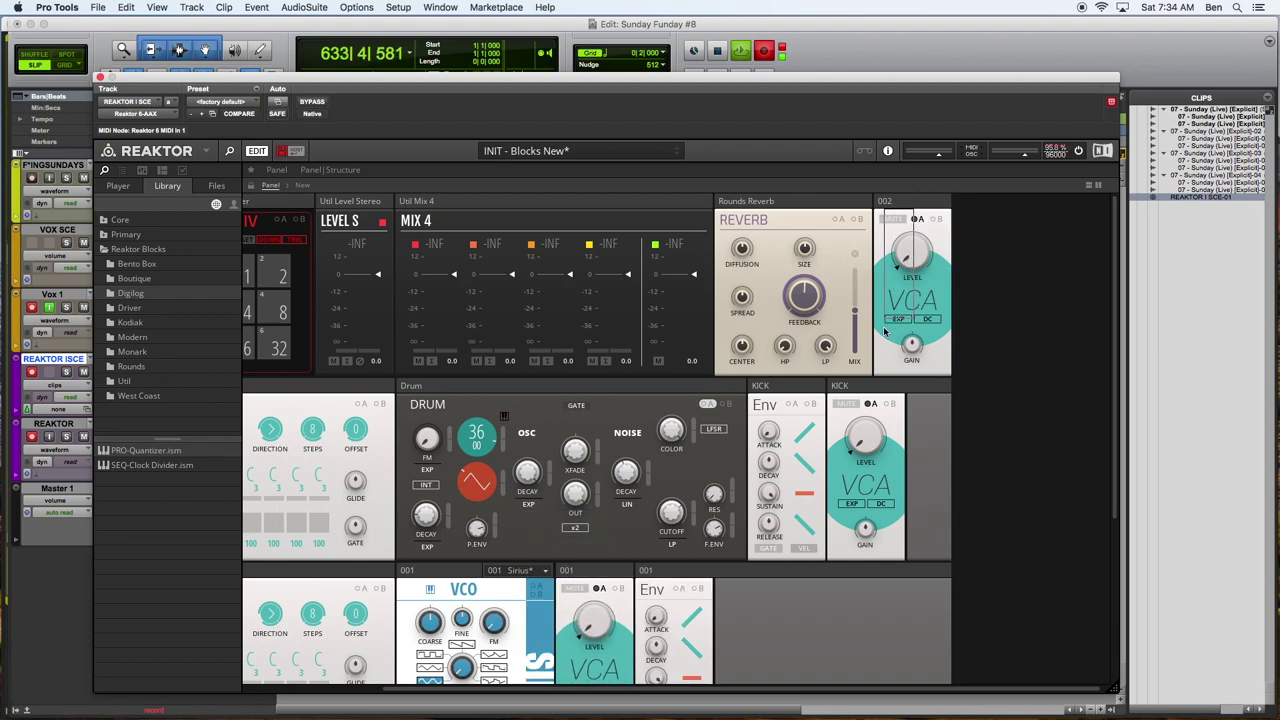
Move the 002 VCA to the end of the 002 row and place the 001 envelope ahead of the 001 VCA
{"action": "left_click_drag", "start_coordinate": [896, 201], "coordinate": [740, 565]}
{"action": "scroll", "coordinate": [740, 563], "scroll_direction": "down", "scroll_amount": 5}
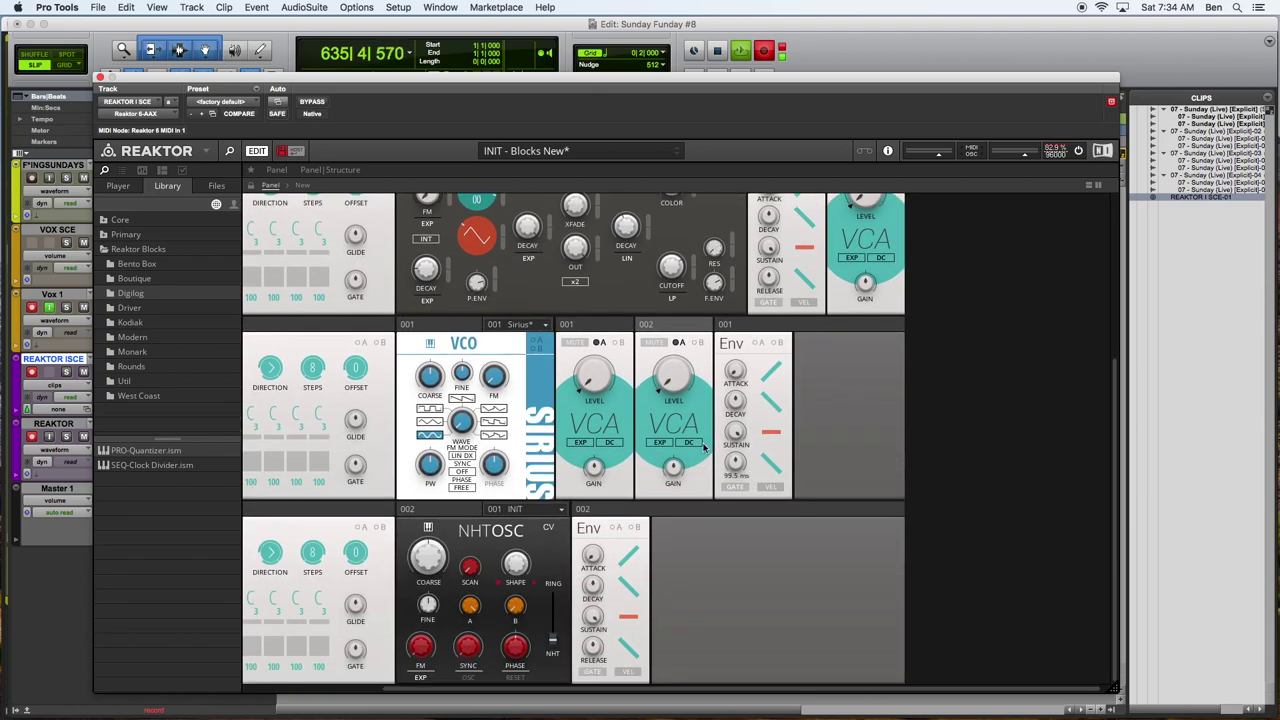
{"action": "left_click_drag", "start_coordinate": [661, 327], "coordinate": [583, 518]}
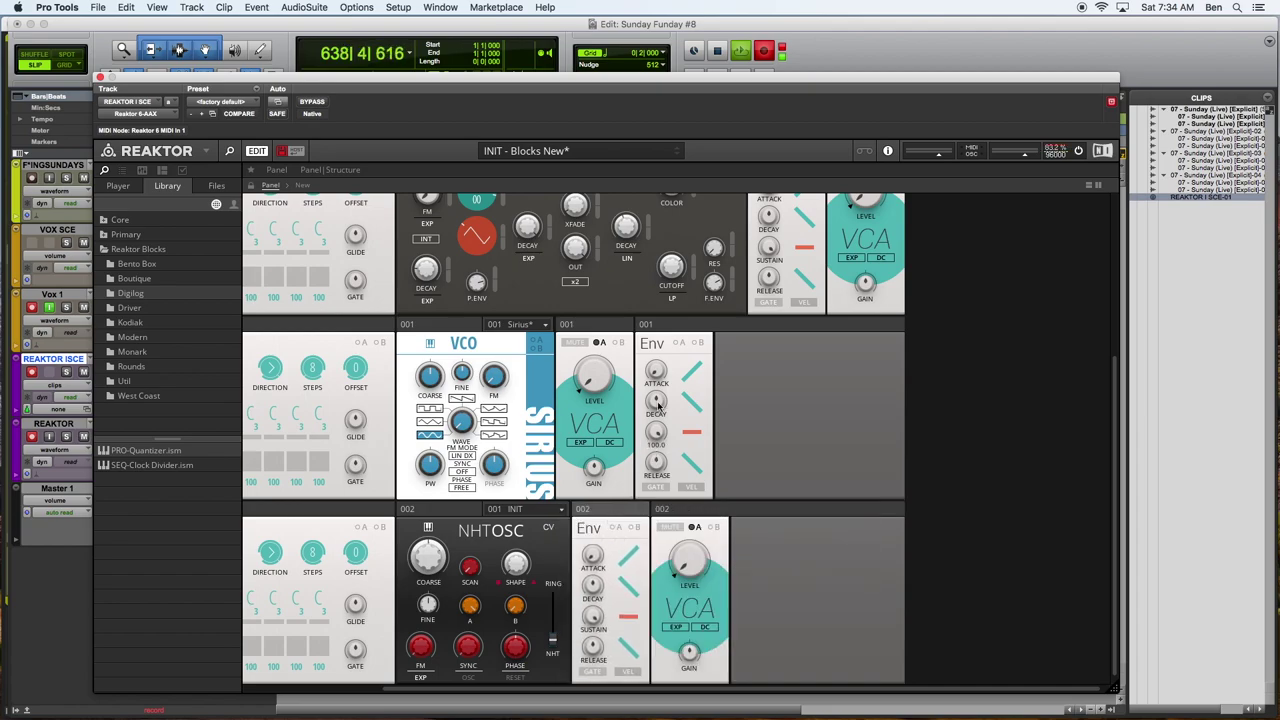
{"action": "left_click_drag", "start_coordinate": [672, 337], "coordinate": [572, 334]}
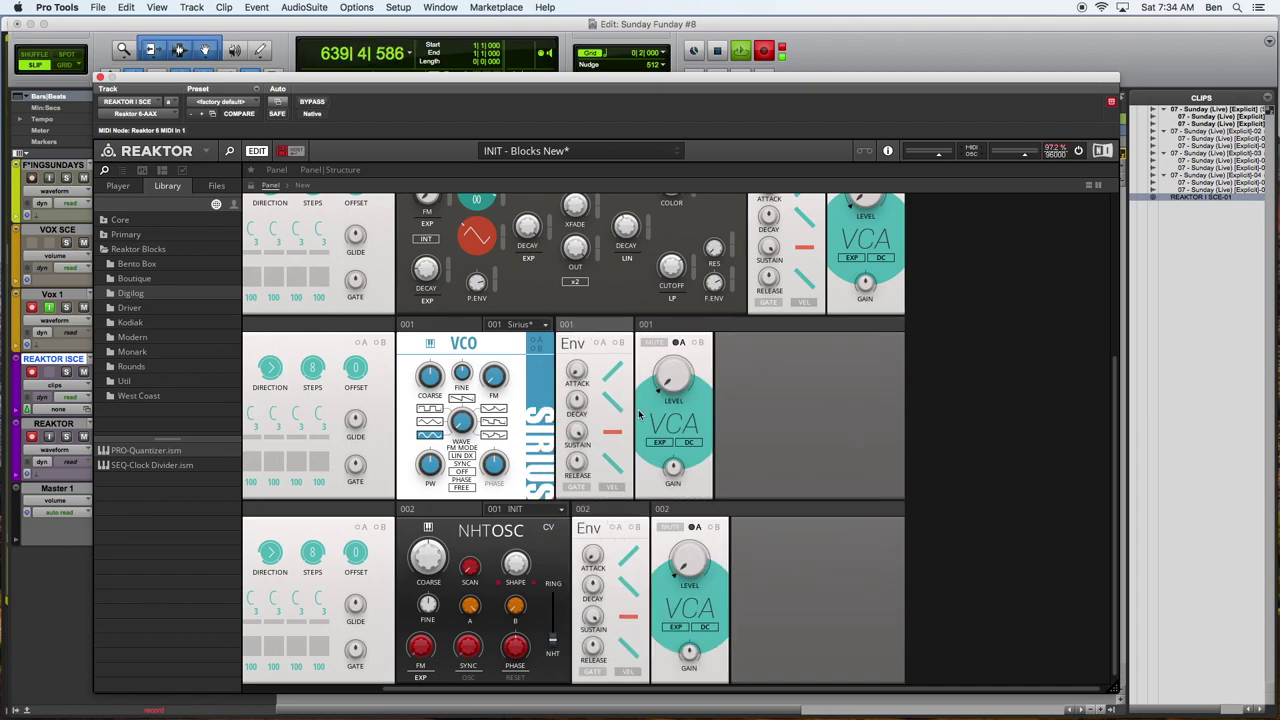
Hide the library browser so the rearranged panel rows have more room
{"action": "scroll", "coordinate": [640, 415], "scroll_direction": "up", "scroll_amount": 5}
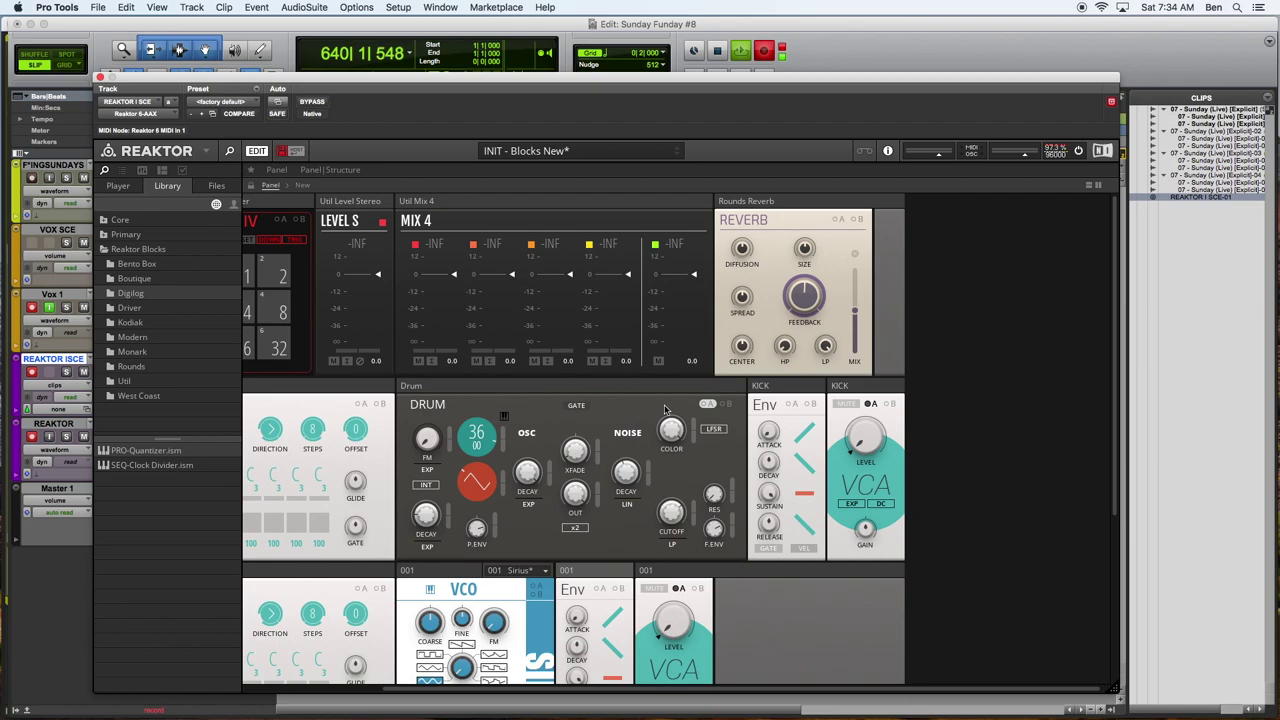
{"action": "left_click", "coordinate": [229, 151]}
{"action": "scroll", "coordinate": [361, 387], "scroll_direction": "down", "scroll_amount": 4}
{"action": "scroll", "coordinate": [361, 387], "scroll_direction": "up", "scroll_amount": 4}
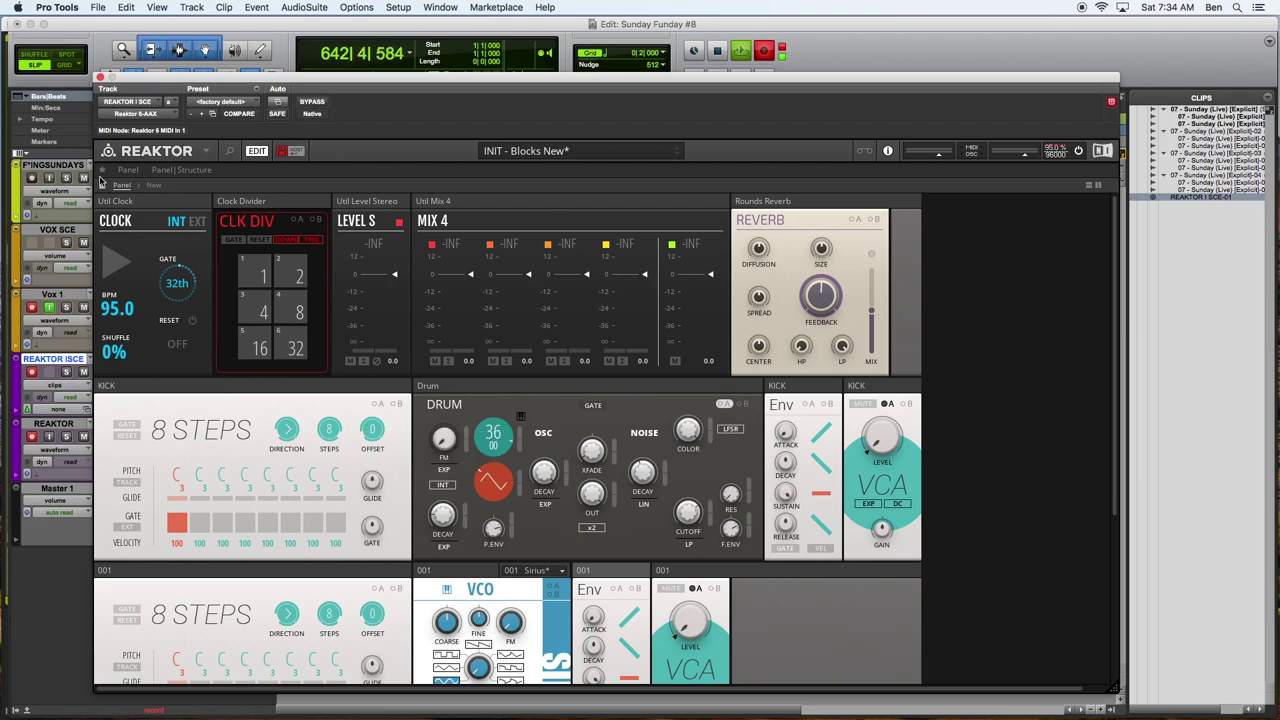
Show the structure beneath the panel and connect the Drum's Out to the KICK VCA's In
{"action": "left_click", "coordinate": [196, 170]}
{"action": "left_click", "coordinate": [276, 584]}
{"action": "scroll", "coordinate": [746, 554], "scroll_direction": "right", "scroll_amount": 1}
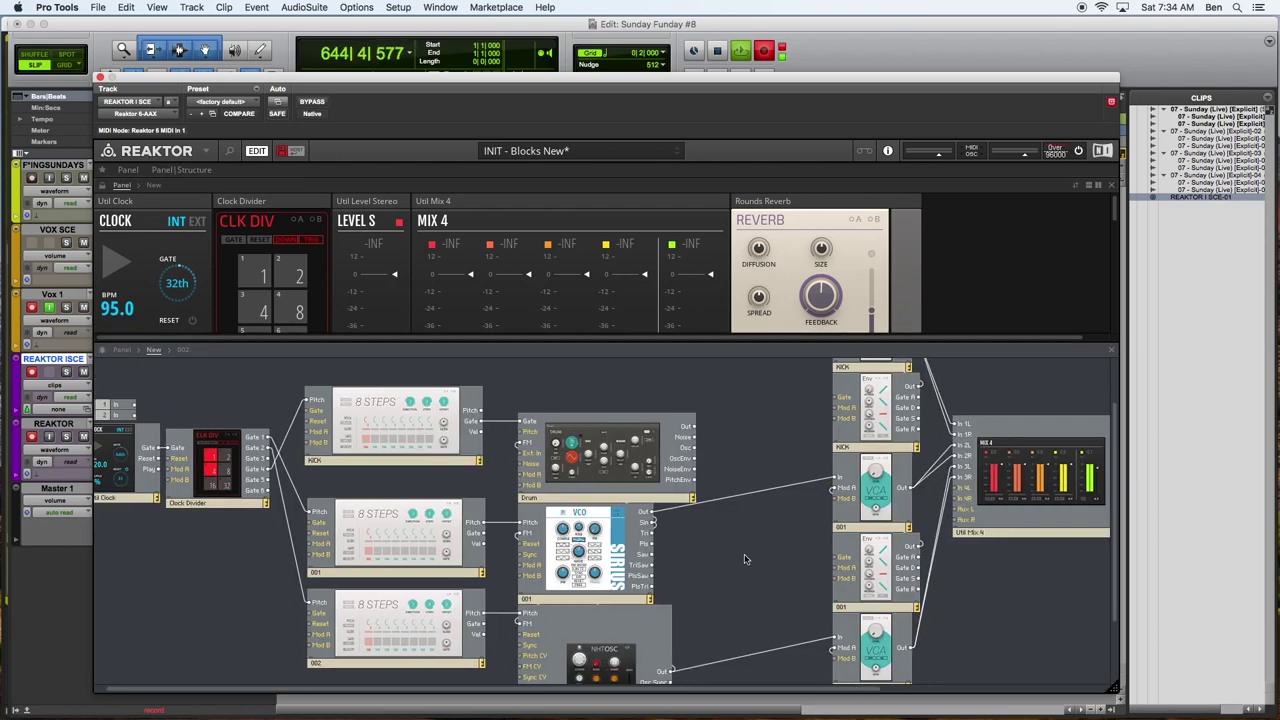
{"action": "scroll", "coordinate": [728, 425], "scroll_direction": "right", "scroll_amount": 4}
{"action": "scroll", "coordinate": [728, 425], "scroll_direction": "right", "scroll_amount": 5}
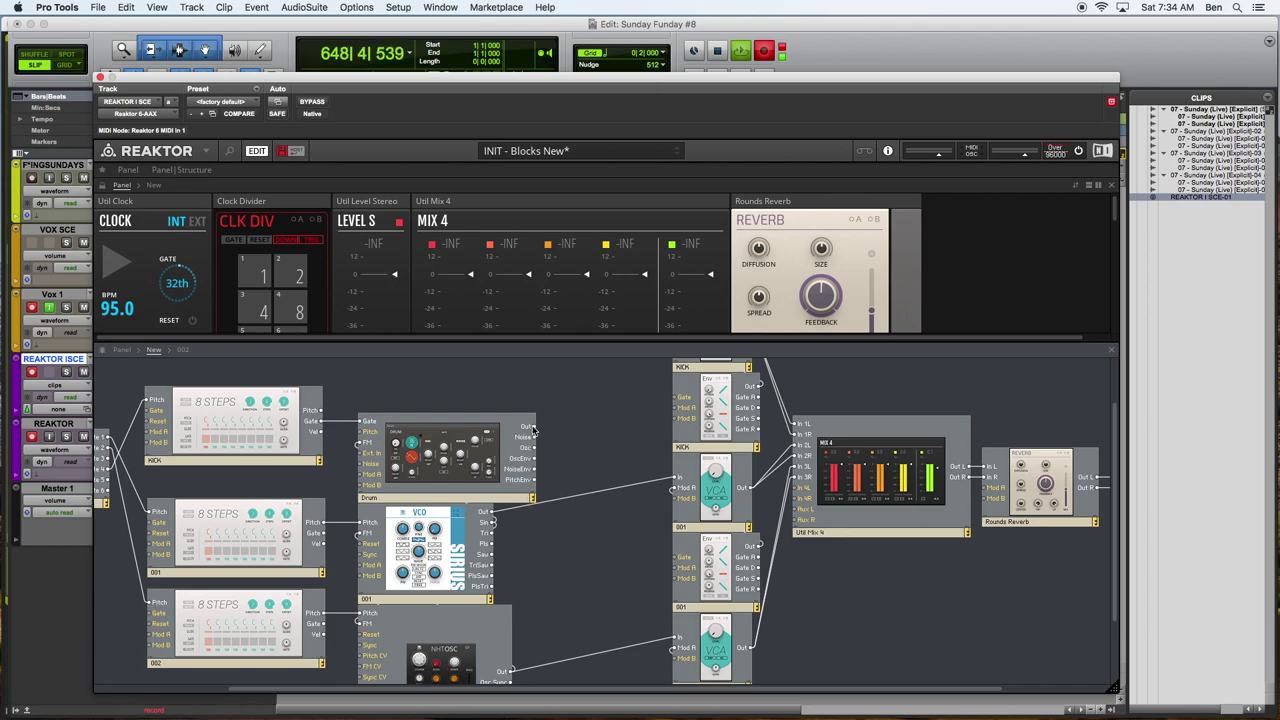
{"action": "scroll", "coordinate": [587, 437], "scroll_direction": "up", "scroll_amount": 4}
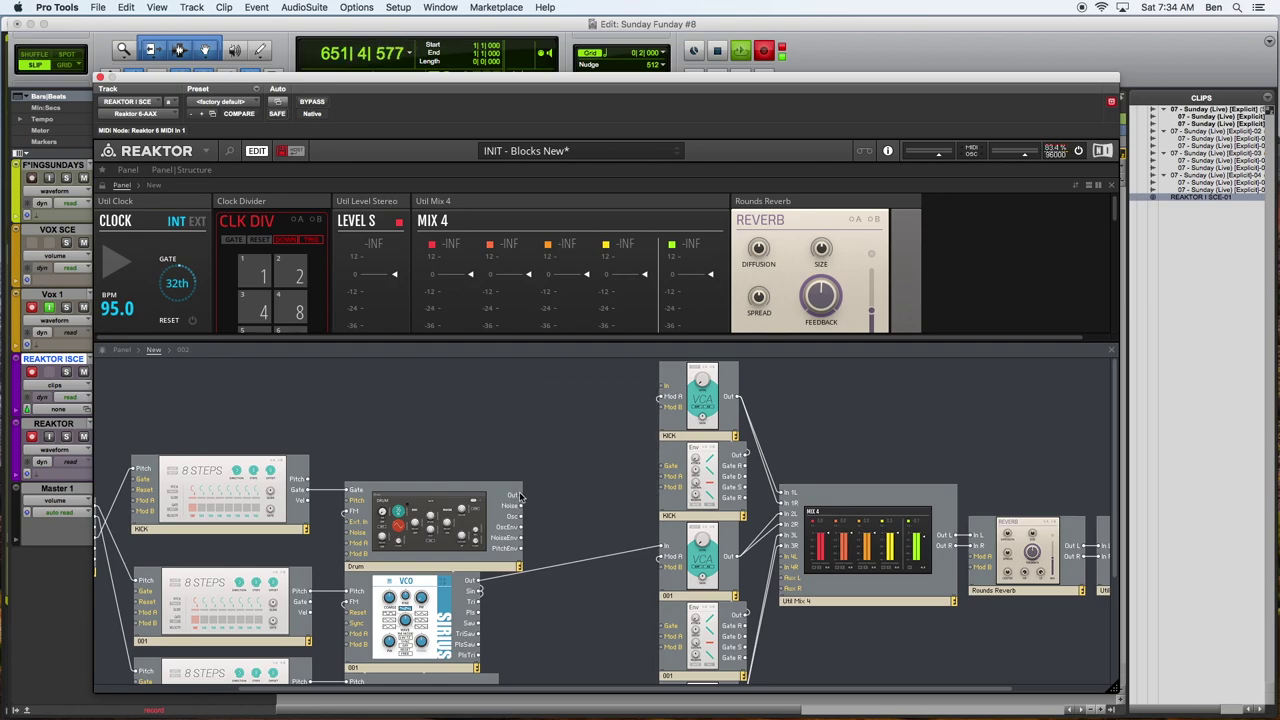
{"action": "left_click_drag", "start_coordinate": [519, 495], "coordinate": [668, 400]}
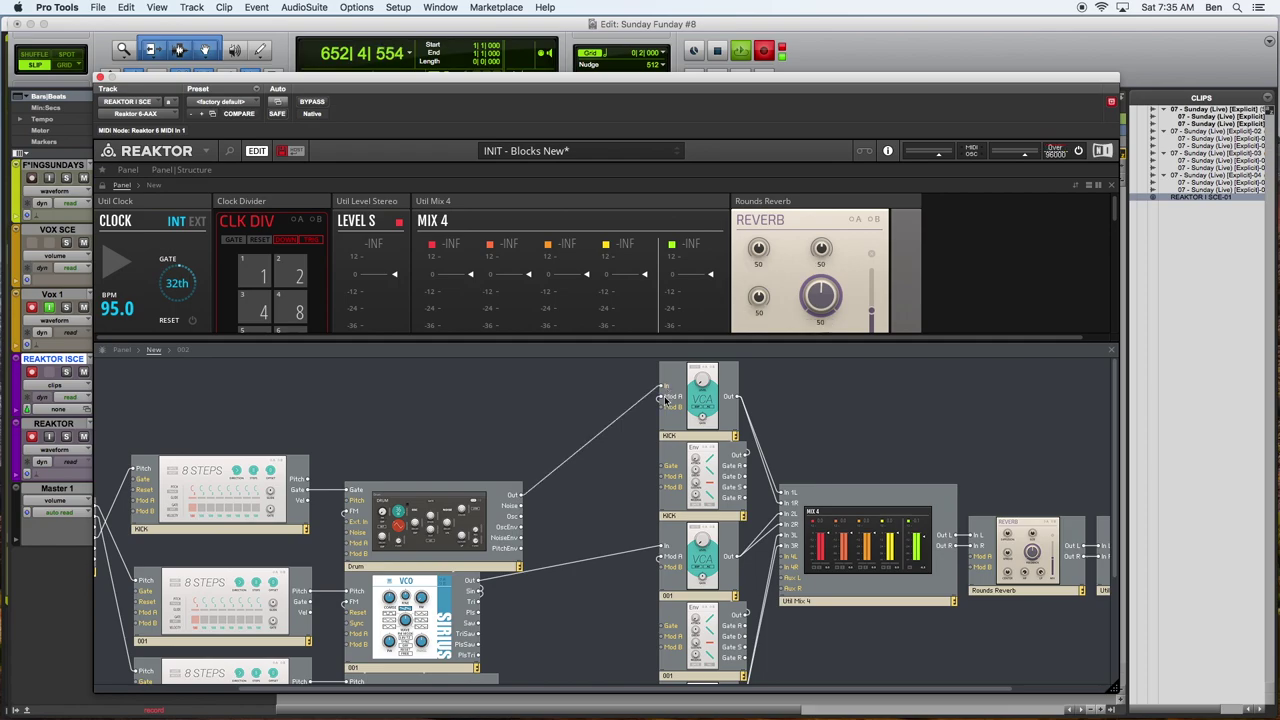
Read the Drum block's info text on its inputs, outputs, and the oscillator, mix and noise controls
{"action": "mouse_move", "coordinate": [395, 523]}
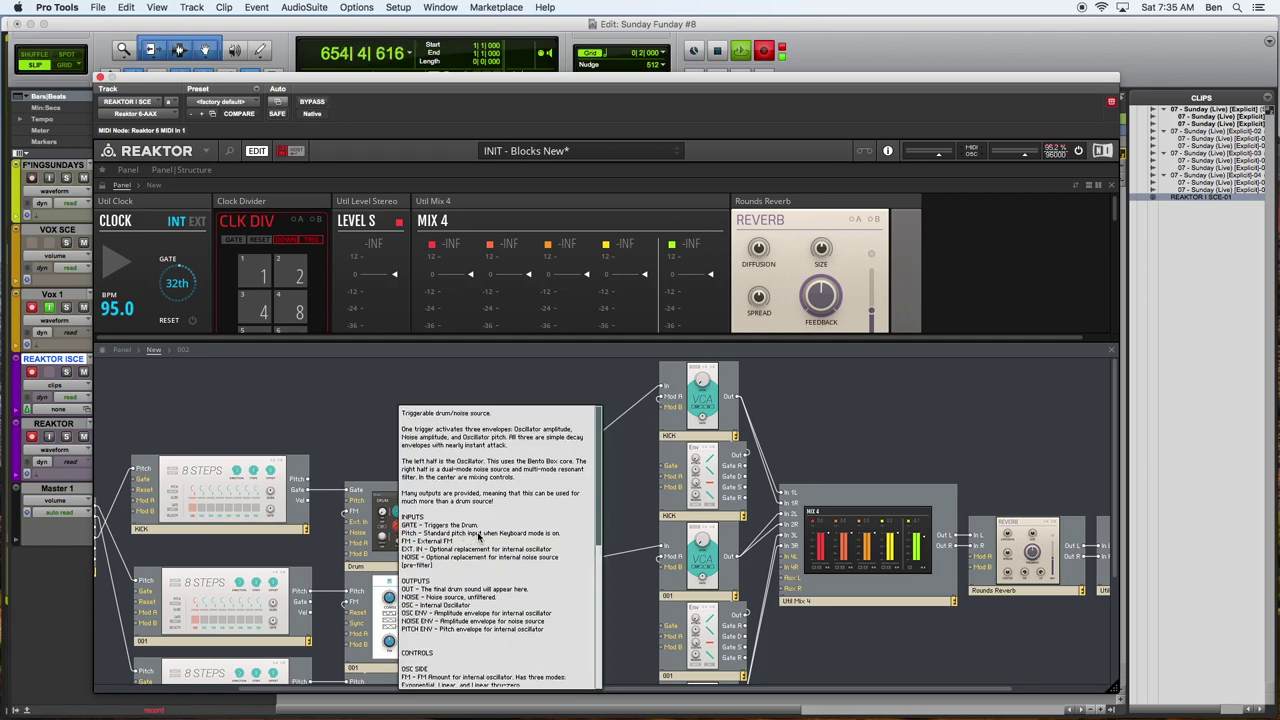
{"action": "scroll", "coordinate": [478, 537], "scroll_direction": "down", "scroll_amount": 5}
{"action": "scroll", "coordinate": [452, 511], "scroll_direction": "down", "scroll_amount": 2}
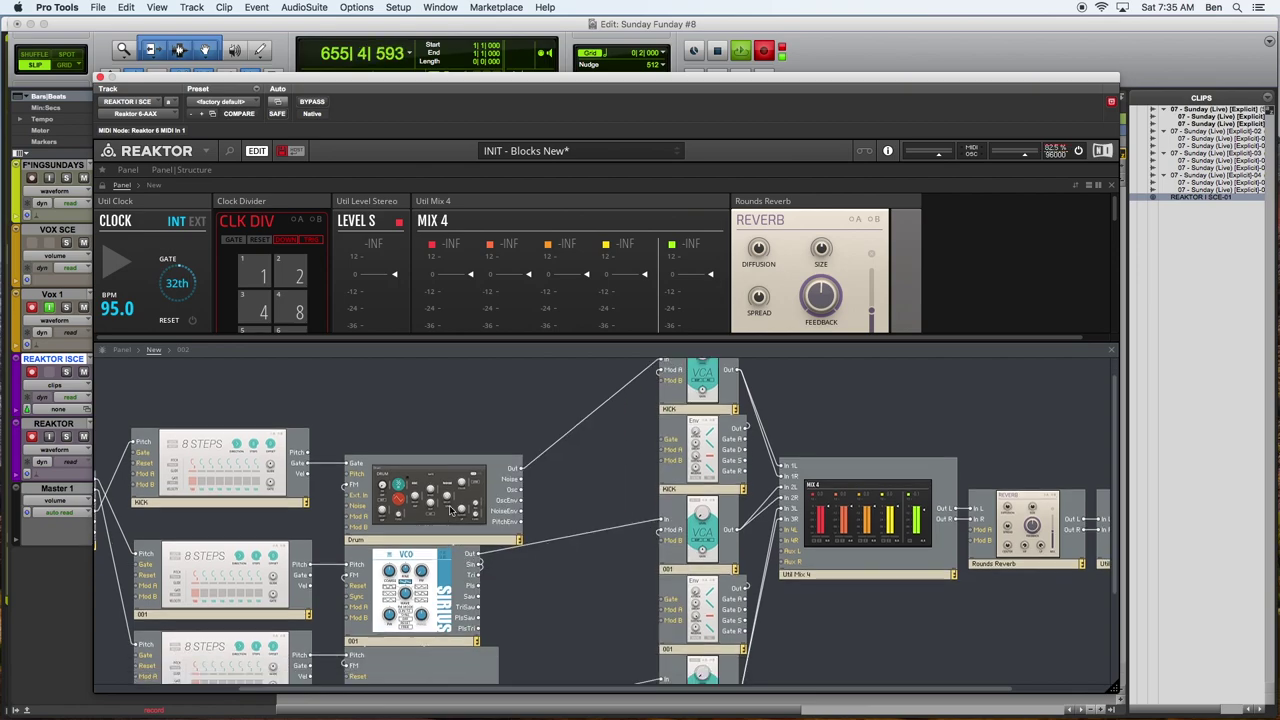
{"action": "mouse_move", "coordinate": [451, 511]}
{"action": "scroll", "coordinate": [513, 514], "scroll_direction": "down", "scroll_amount": 6}
{"action": "scroll", "coordinate": [513, 514], "scroll_direction": "left", "scroll_amount": 3}
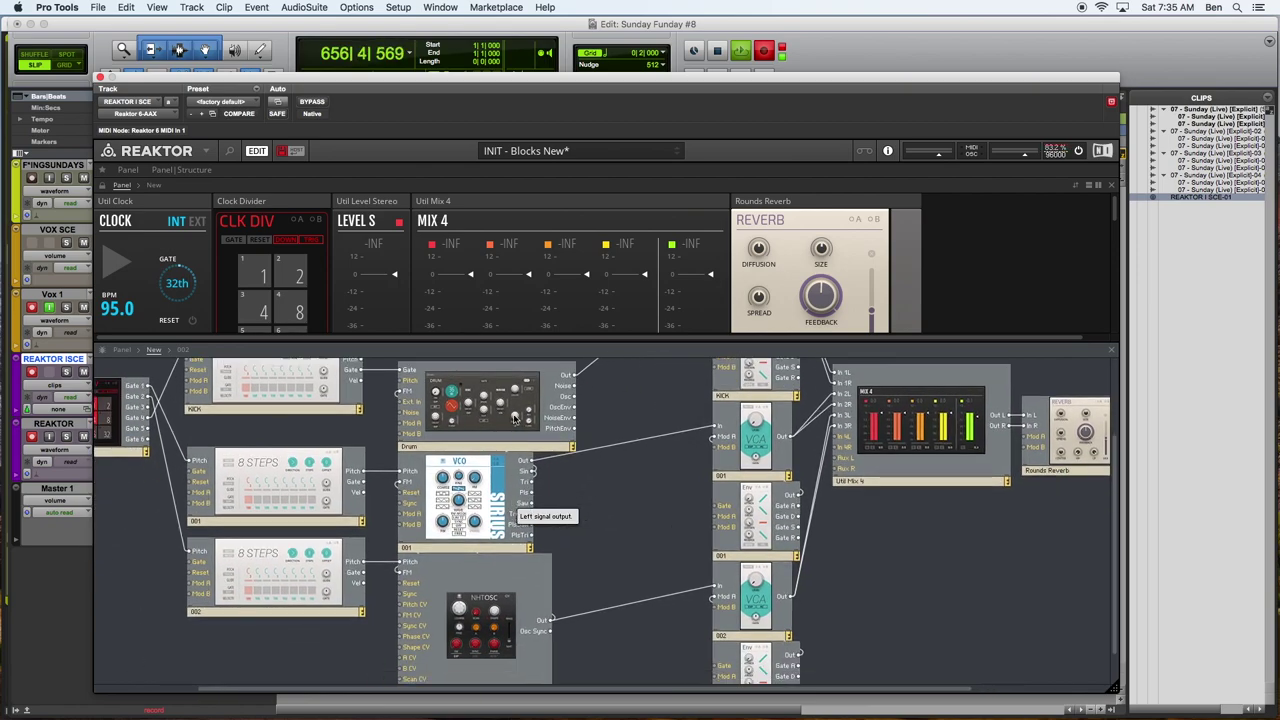
{"action": "mouse_move", "coordinate": [514, 418]}
{"action": "scroll", "coordinate": [566, 453], "scroll_direction": "down", "scroll_amount": 8}
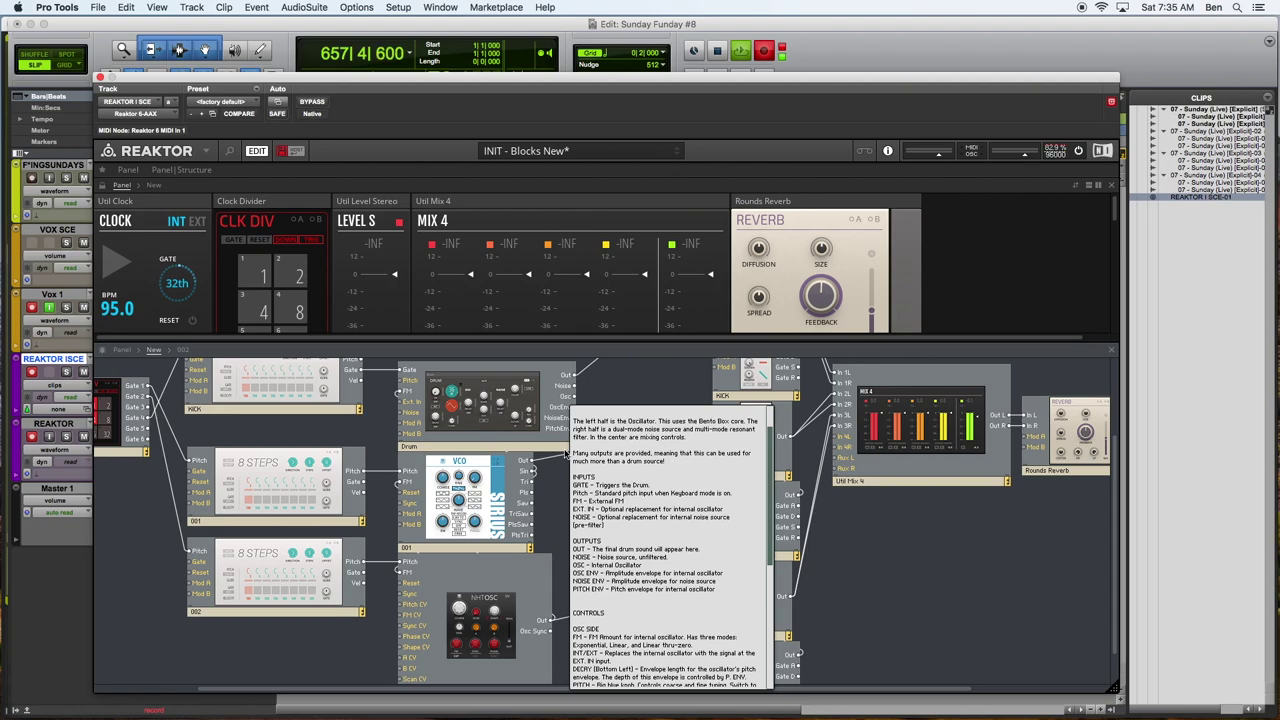
{"action": "scroll", "coordinate": [566, 454], "scroll_direction": "down", "scroll_amount": 4}
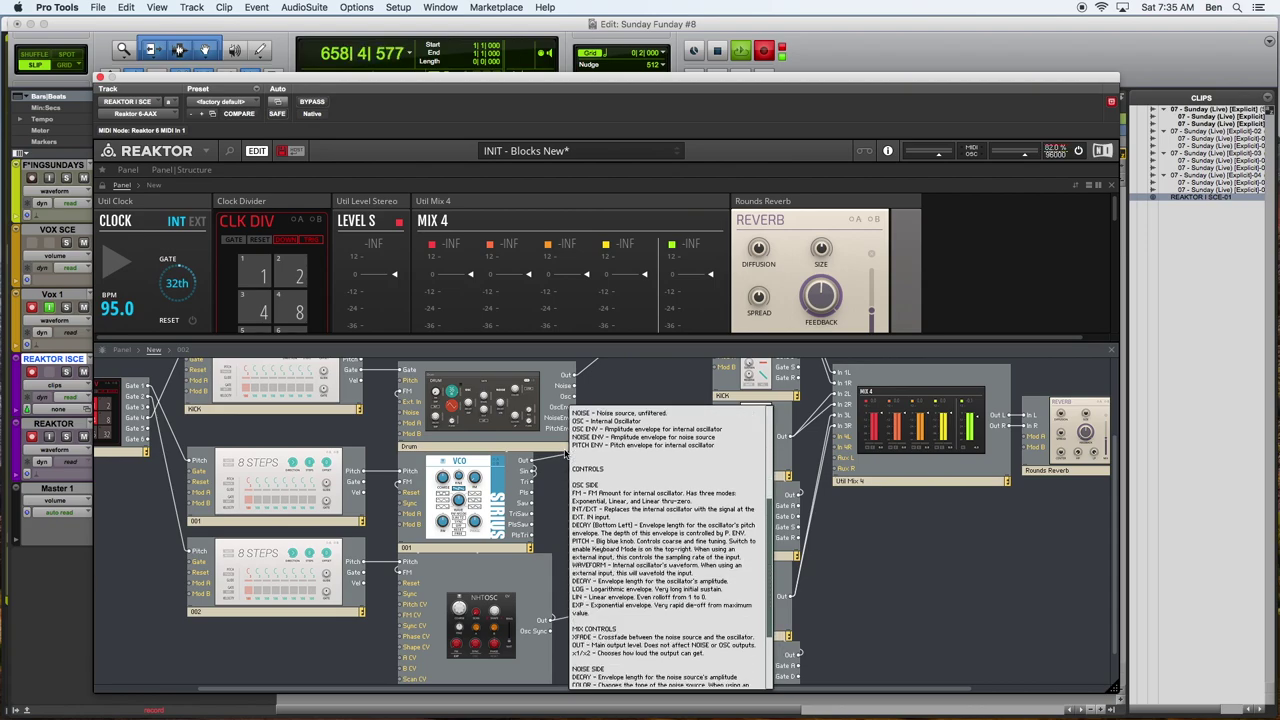
{"action": "scroll", "coordinate": [566, 453], "scroll_direction": "down", "scroll_amount": 6}
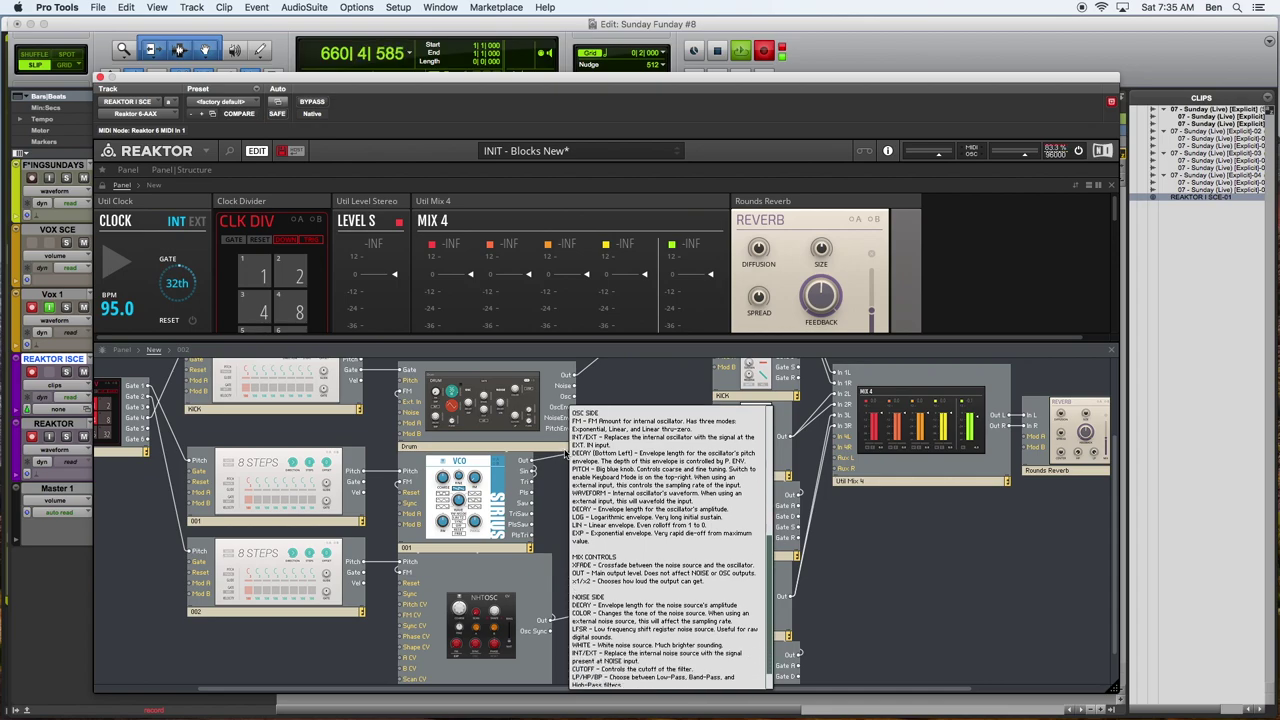
{"action": "scroll", "coordinate": [566, 453], "scroll_direction": "down", "scroll_amount": 2}
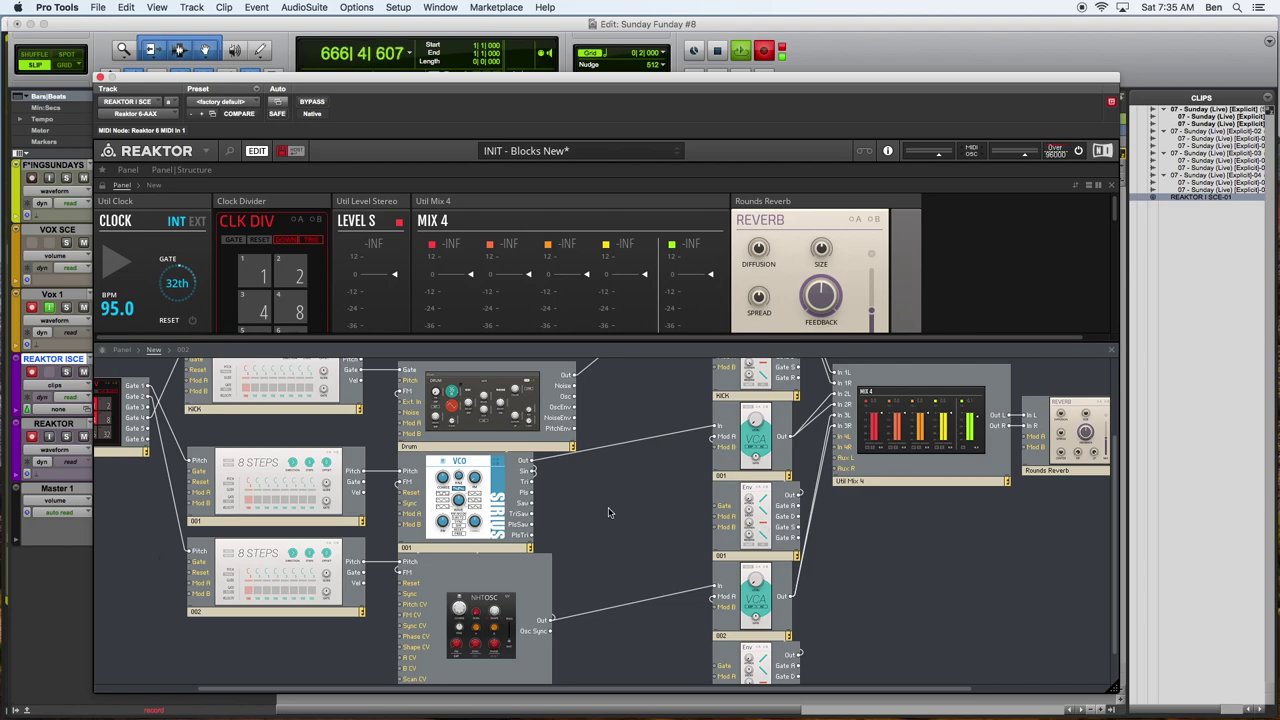
{"action": "scroll", "coordinate": [612, 513], "scroll_direction": "up", "scroll_amount": 5}
{"action": "scroll", "coordinate": [623, 494], "scroll_direction": "down", "scroll_amount": 2}
{"action": "scroll", "coordinate": [620, 493], "scroll_direction": "down", "scroll_amount": 5}
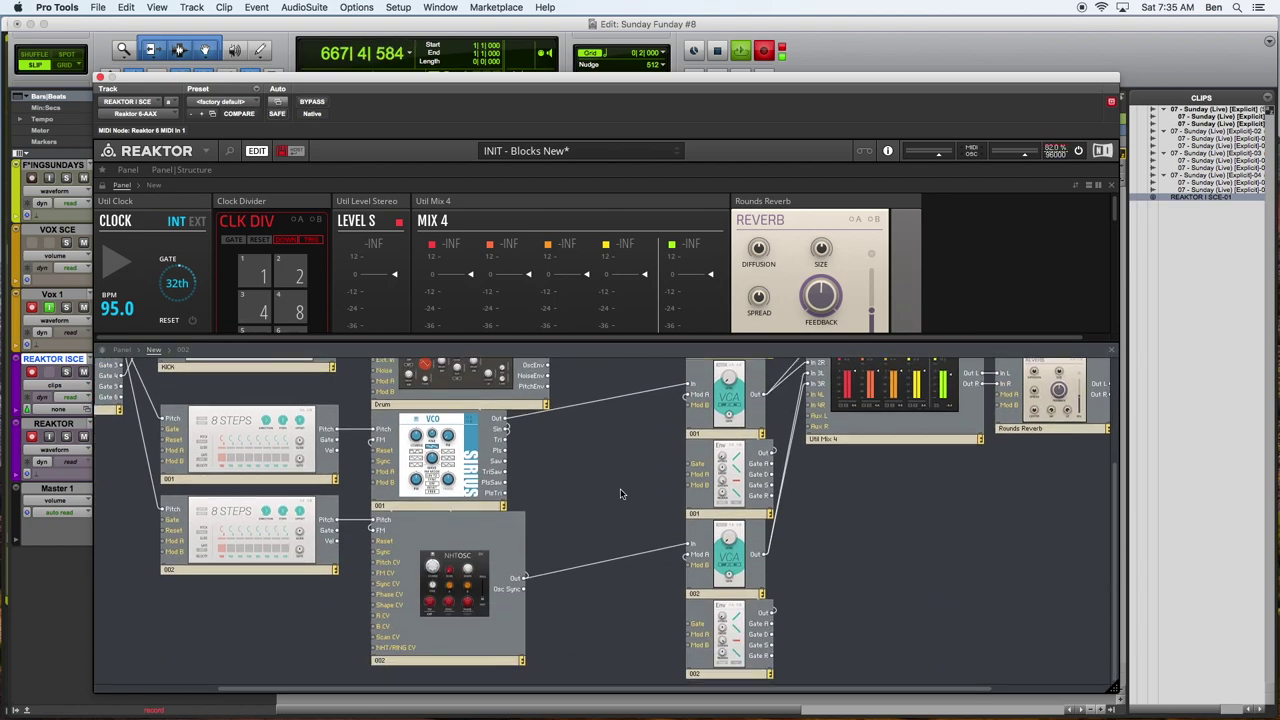
{"action": "scroll", "coordinate": [686, 517], "scroll_direction": "up", "scroll_amount": 6}
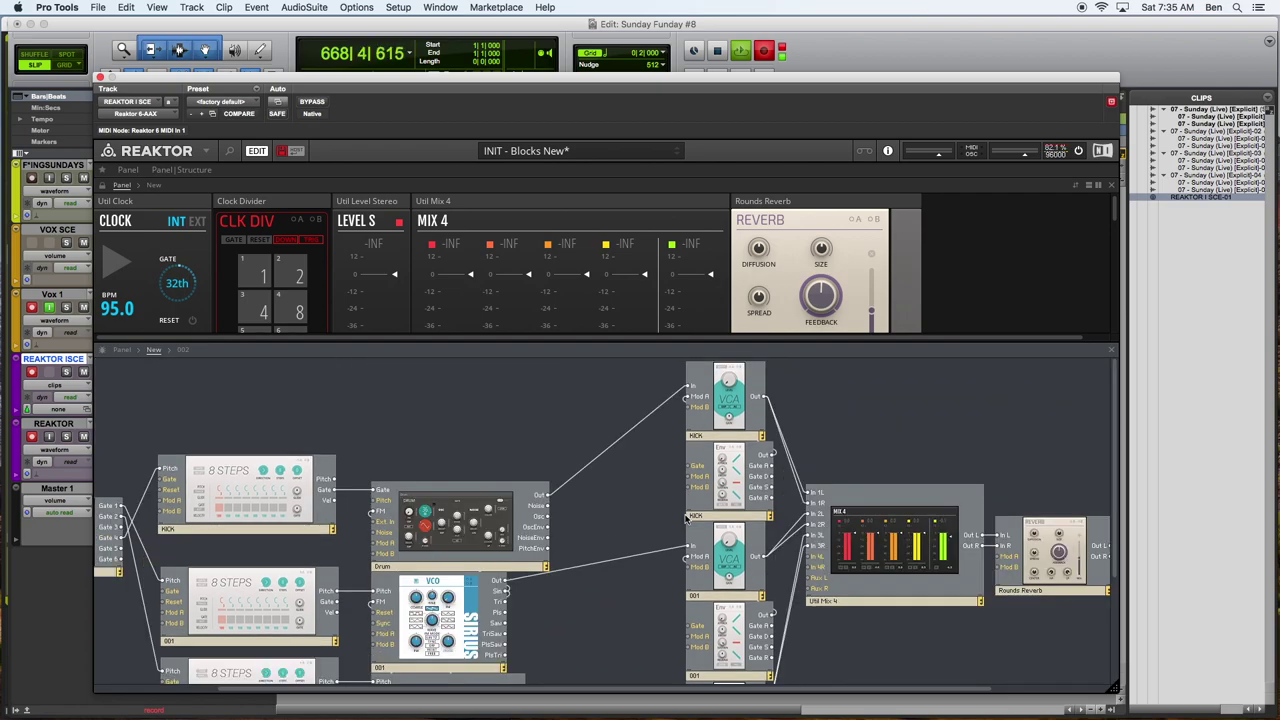
{"action": "scroll", "coordinate": [686, 517], "scroll_direction": "down", "scroll_amount": 6}
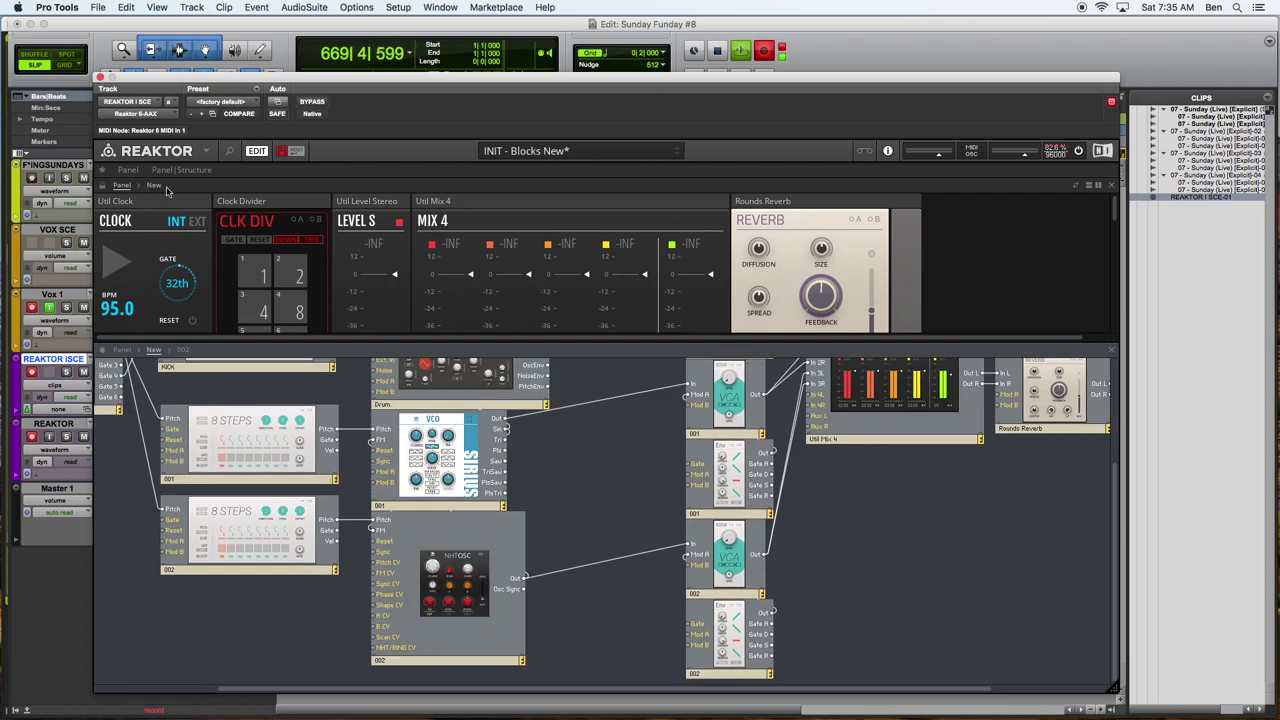
Show the library browser and look through the Euro Reakt Effects blocks in the user library for a filter or gate
{"action": "left_click", "coordinate": [229, 151]}
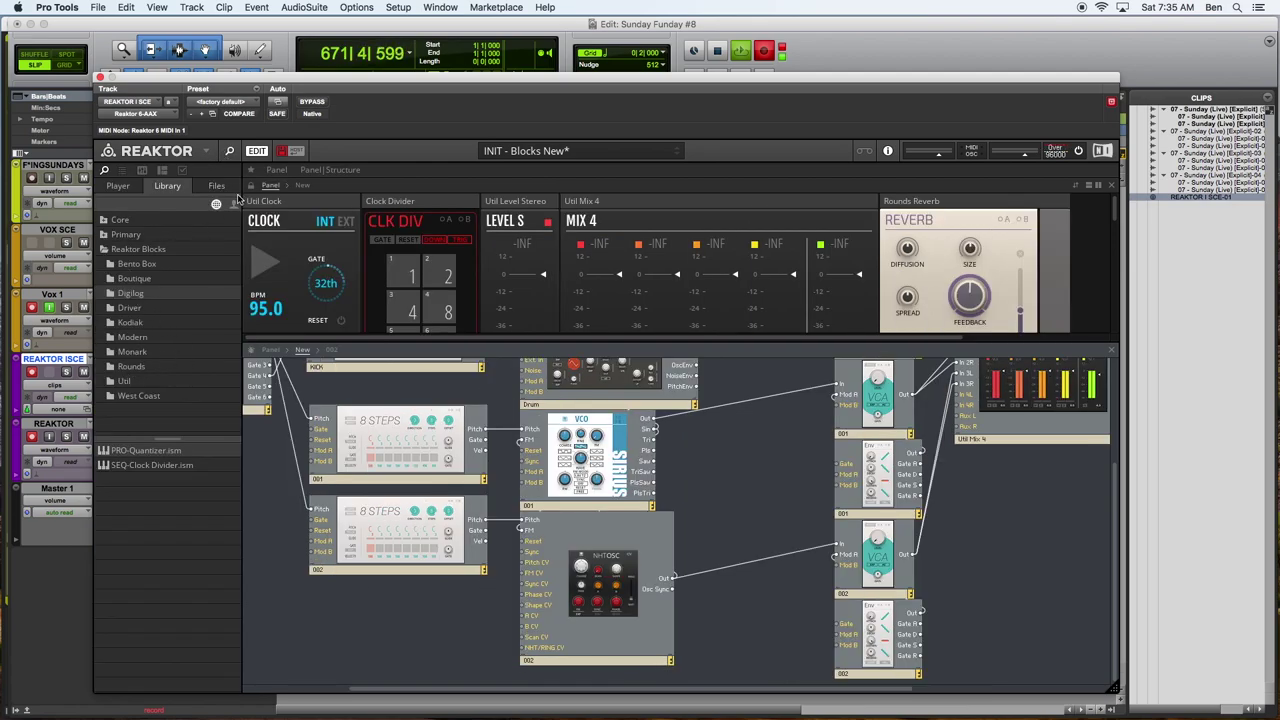
{"action": "left_click", "coordinate": [235, 204]}
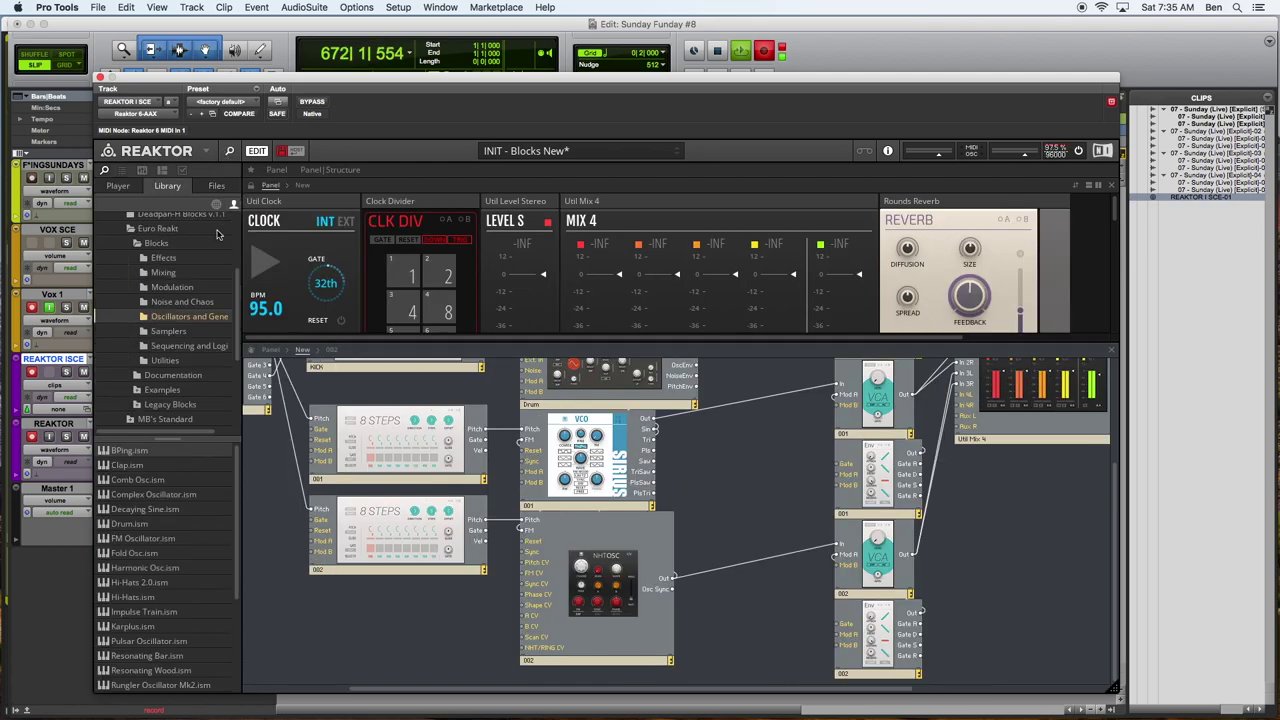
{"action": "left_click", "coordinate": [168, 274]}
{"action": "left_click", "coordinate": [165, 258]}
{"action": "scroll", "coordinate": [157, 500], "scroll_direction": "down", "scroll_amount": 1}
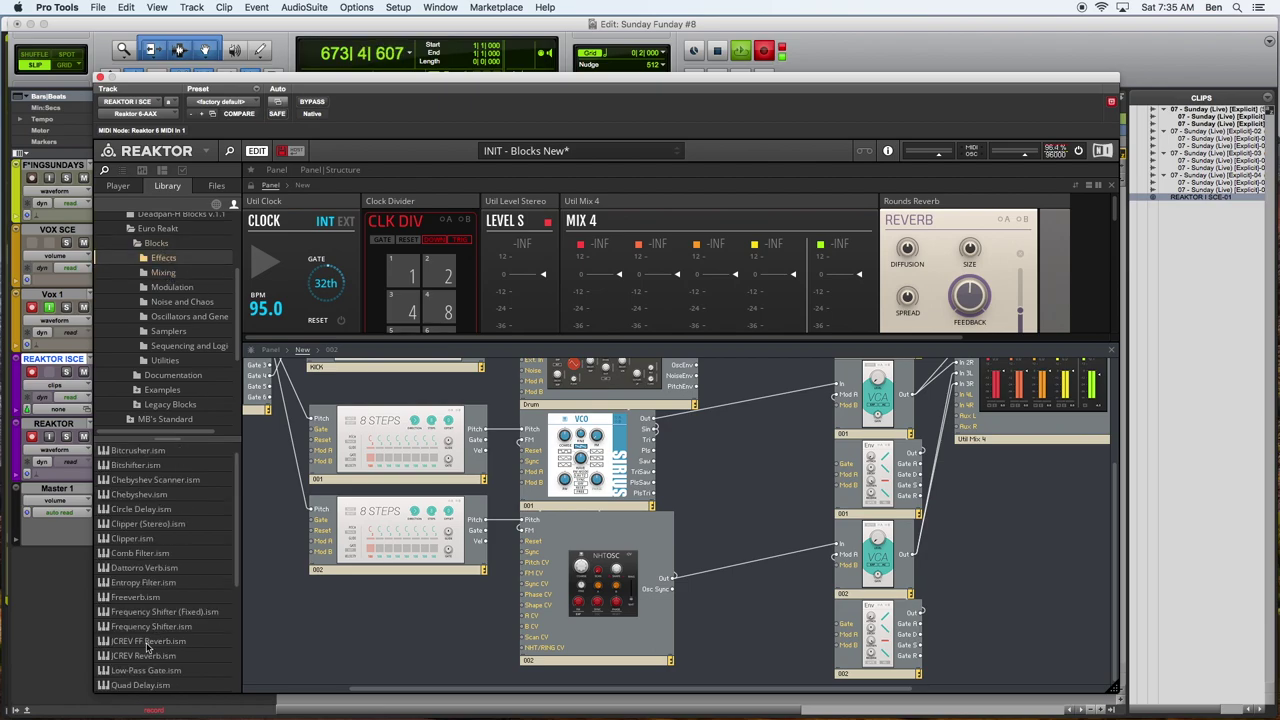
{"action": "left_click", "coordinate": [155, 555]}
{"action": "scroll", "coordinate": [175, 626], "scroll_direction": "down", "scroll_amount": 4}
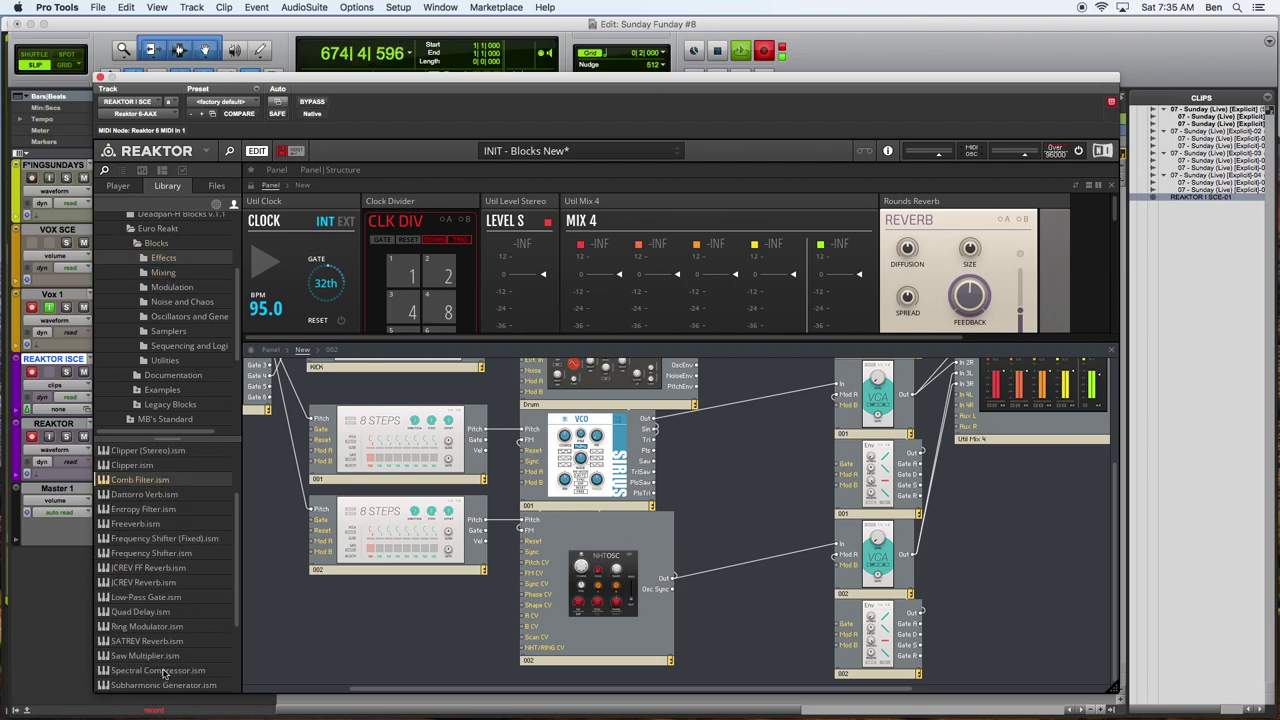
{"action": "scroll", "coordinate": [180, 553], "scroll_direction": "down", "scroll_amount": 4}
{"action": "left_click", "coordinate": [168, 567]}
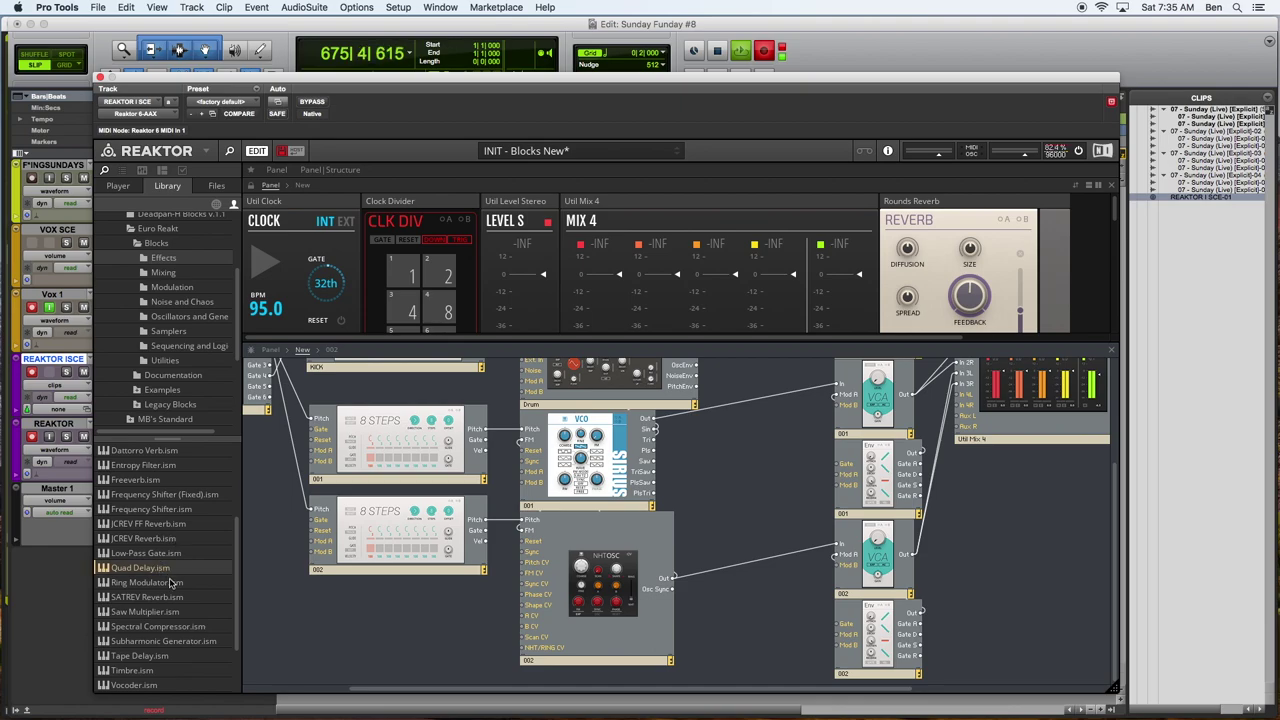
{"action": "scroll", "coordinate": [150, 568], "scroll_direction": "down", "scroll_amount": 2}
{"action": "left_click", "coordinate": [148, 524]}
{"action": "scroll", "coordinate": [152, 540], "scroll_direction": "down", "scroll_amount": 3}
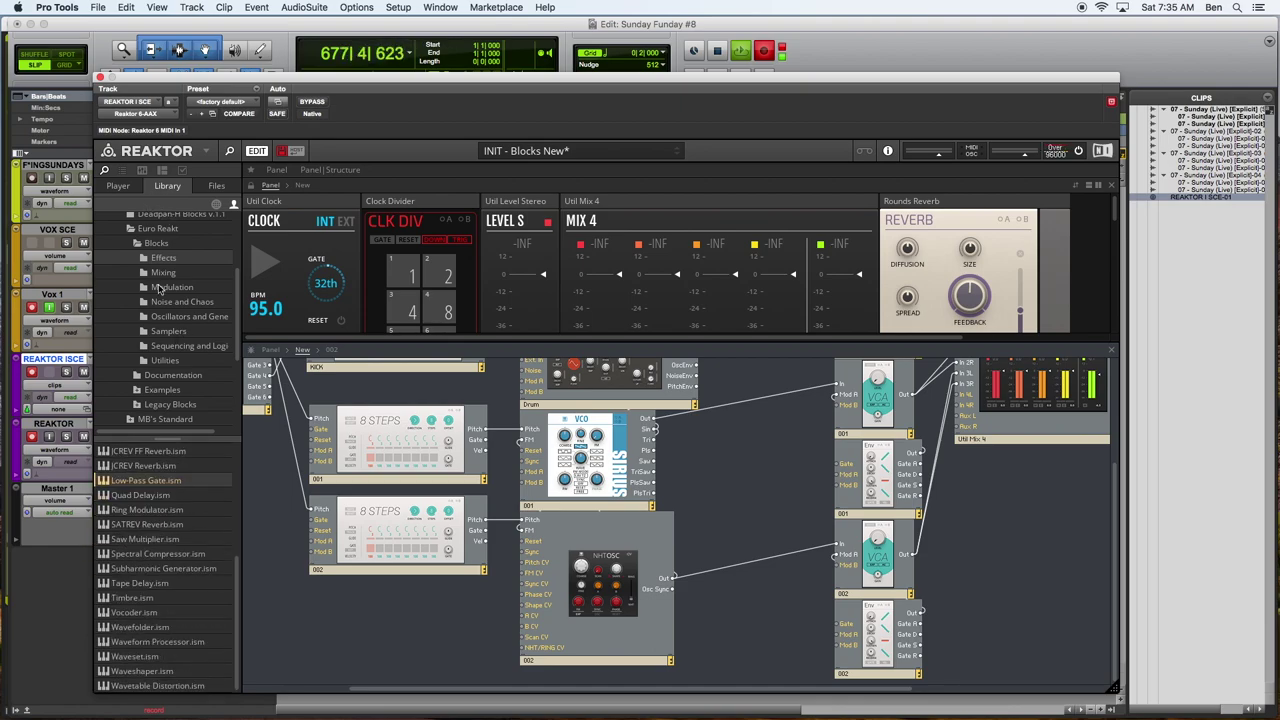
{"action": "scroll", "coordinate": [165, 218], "scroll_direction": "up", "scroll_amount": 3}
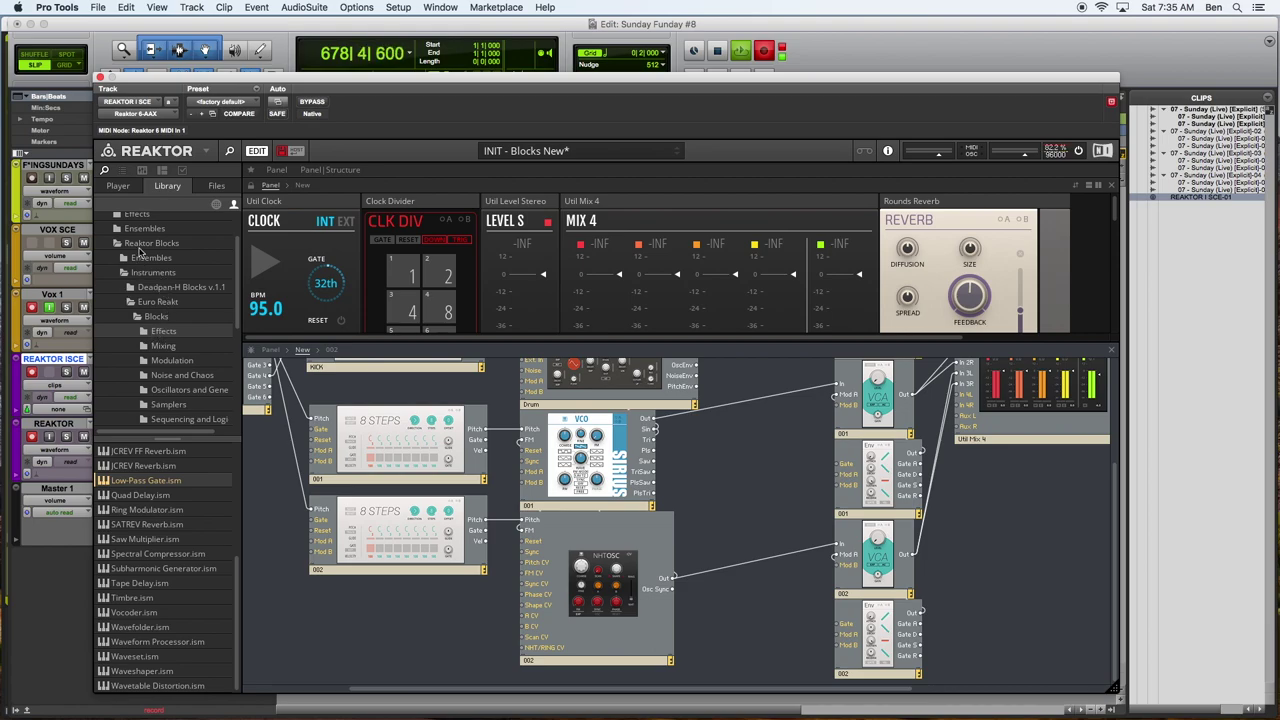
Add the FLT-LPG block from the factory West Coast folder and place it between the Drum and the KICK VCA
{"action": "left_click", "coordinate": [216, 205]}
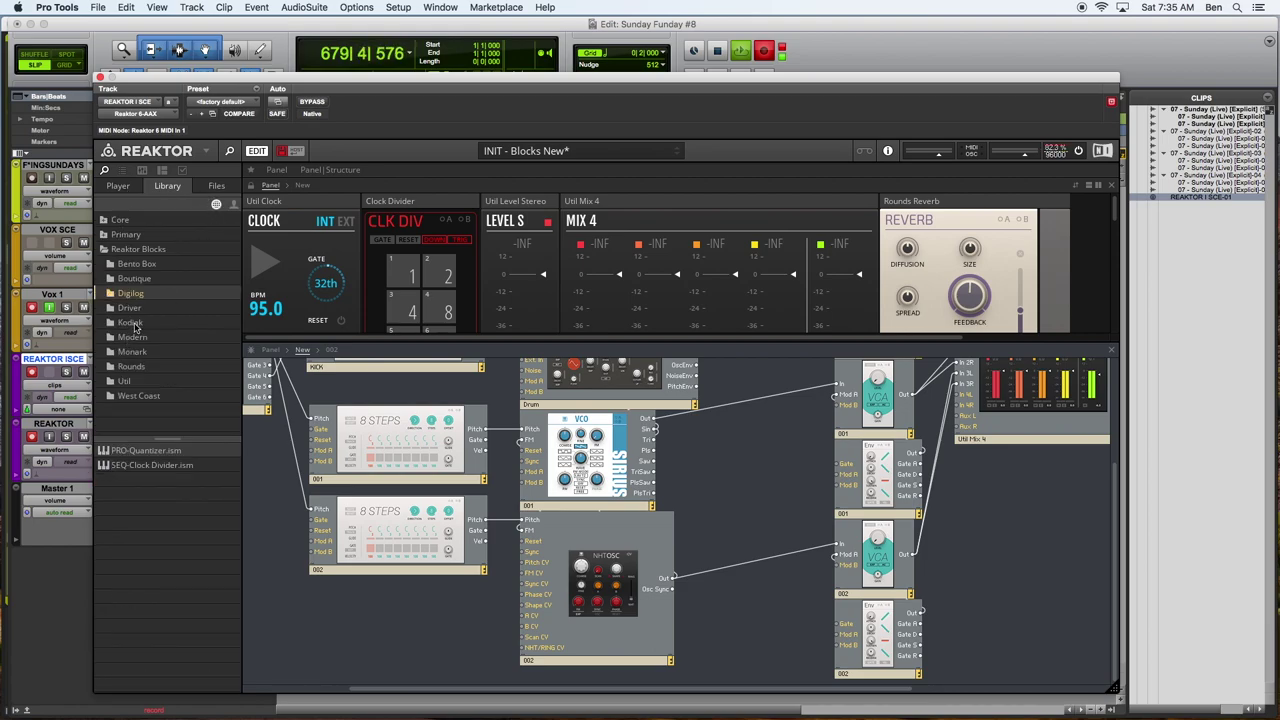
{"action": "left_click", "coordinate": [128, 382]}
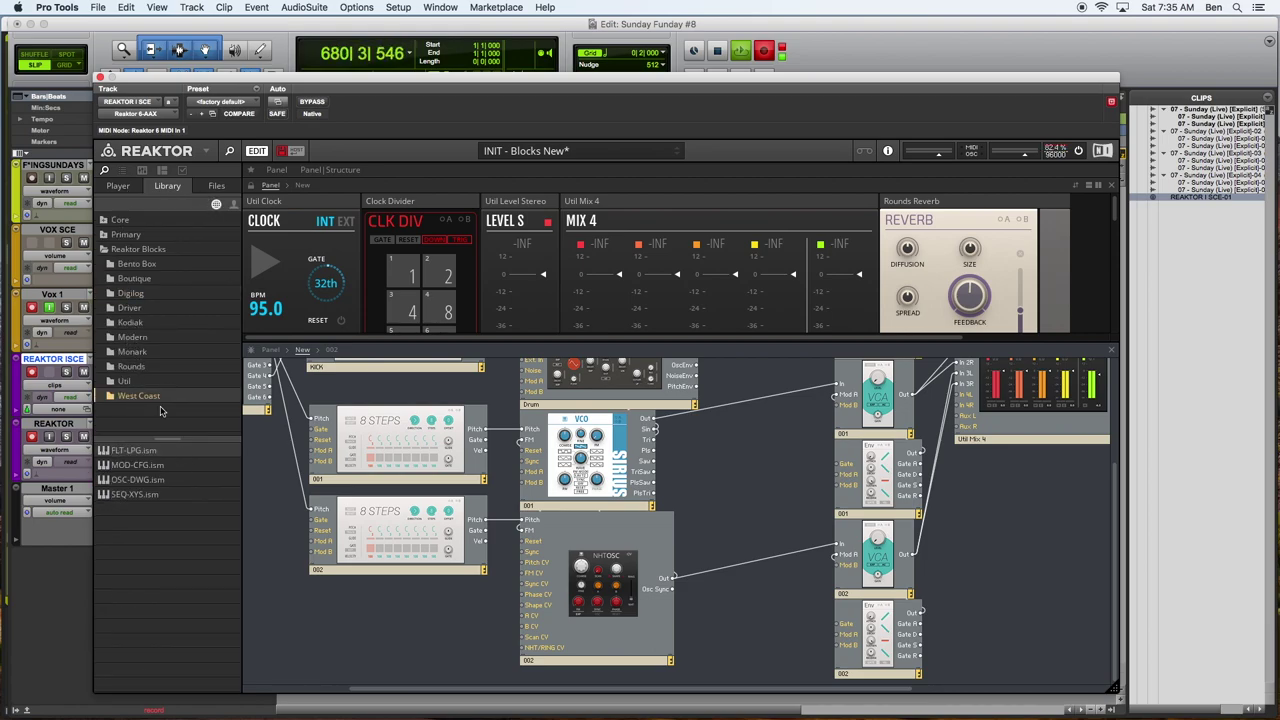
{"action": "left_click", "coordinate": [130, 479]}
{"action": "left_click_drag", "start_coordinate": [128, 465], "coordinate": [734, 503]}
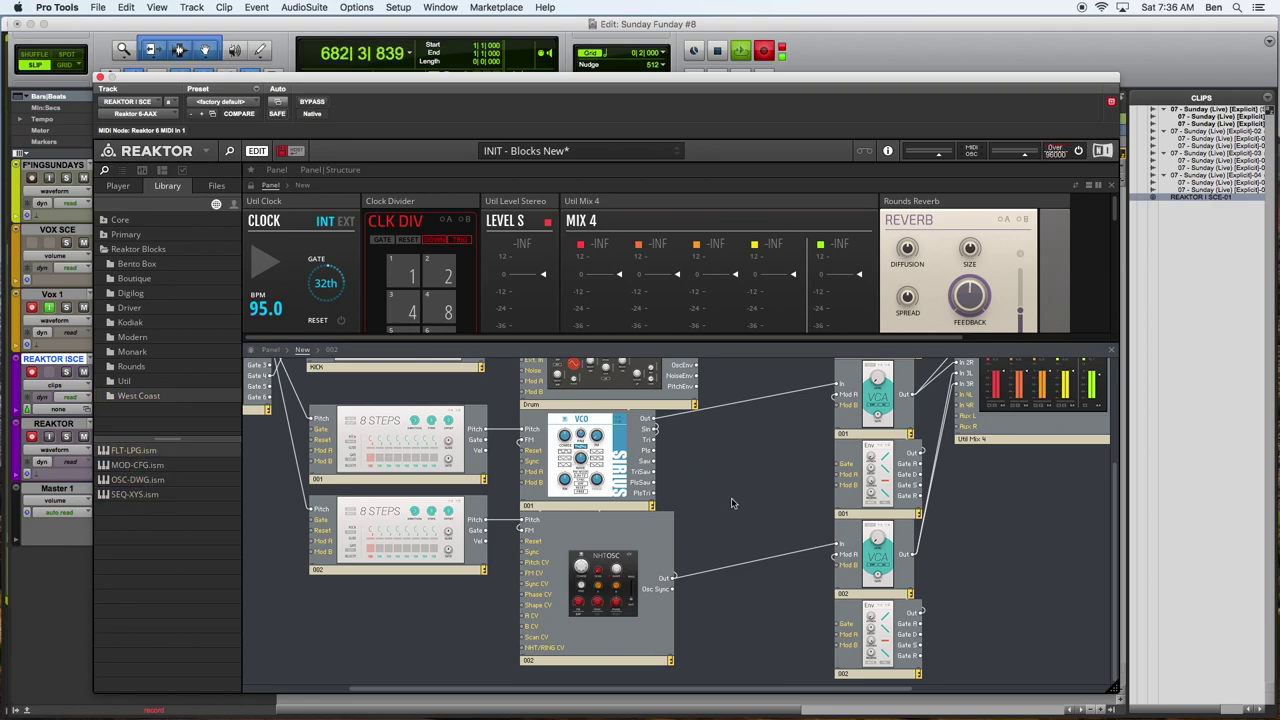
{"action": "left_click_drag", "start_coordinate": [756, 608], "coordinate": [759, 451]}
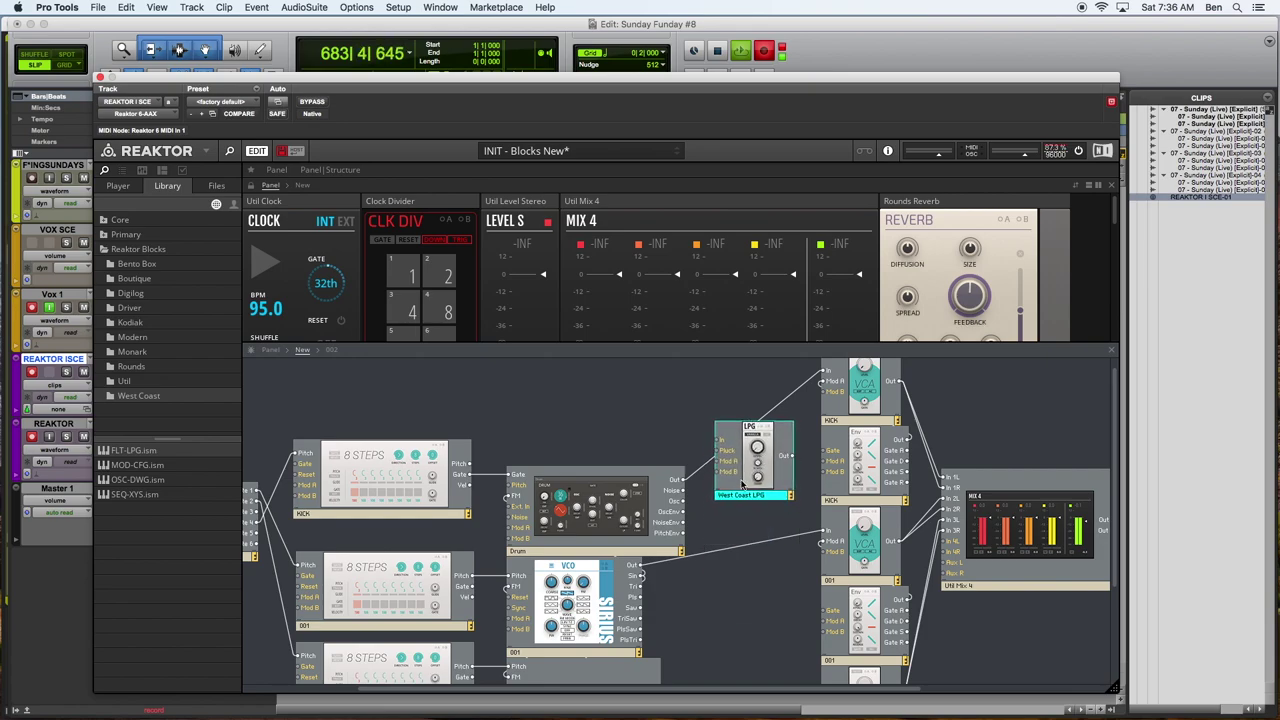
Route the Drum's Out into the West Coast LPG's In and the LPG's Out into the KICK VCA's In
{"action": "left_click_drag", "start_coordinate": [683, 481], "coordinate": [718, 441]}
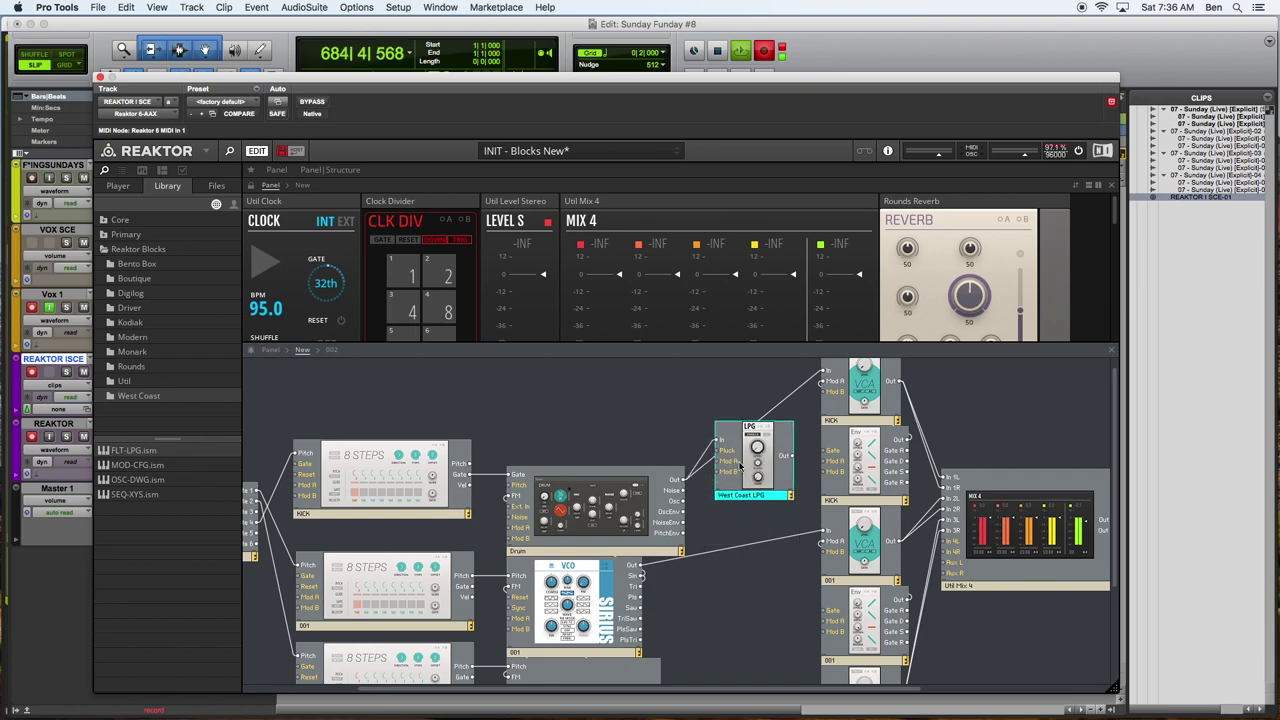
{"action": "scroll", "coordinate": [749, 509], "scroll_direction": "right", "scroll_amount": 2}
{"action": "scroll", "coordinate": [668, 478], "scroll_direction": "right", "scroll_amount": 1}
{"action": "scroll", "coordinate": [668, 478], "scroll_direction": "up", "scroll_amount": 1}
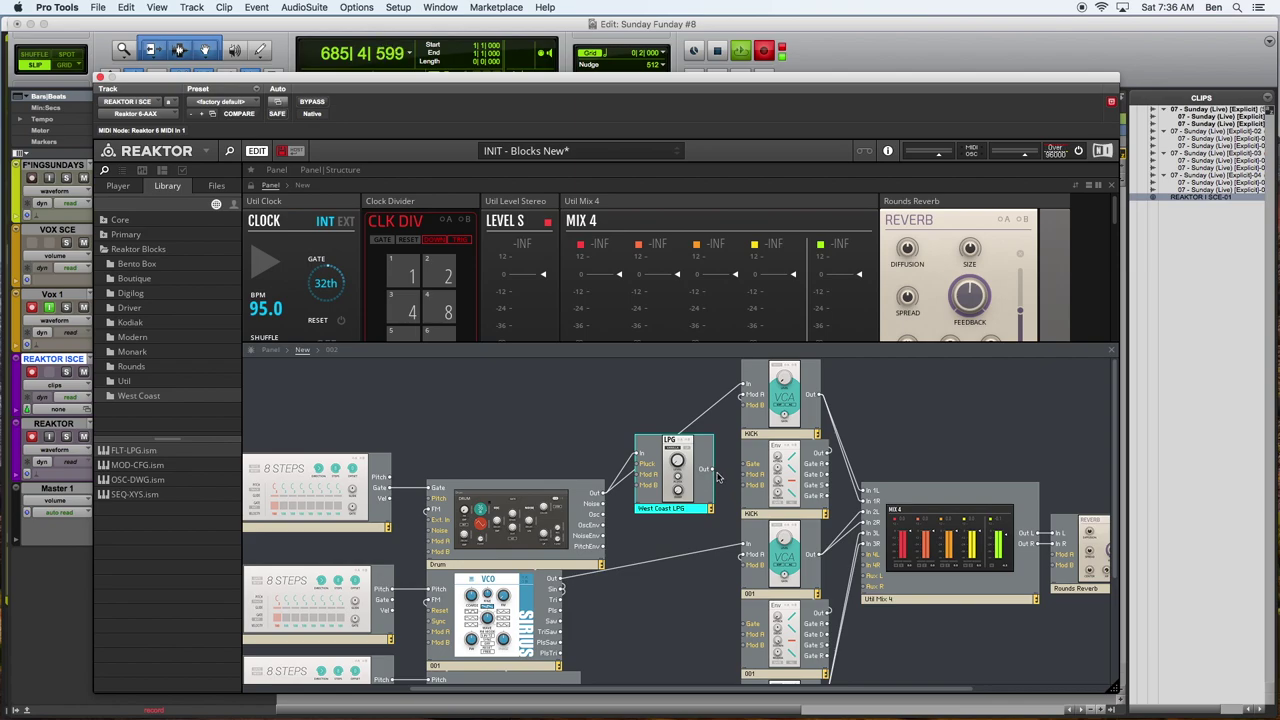
{"action": "left_click_drag", "start_coordinate": [710, 468], "coordinate": [748, 386]}
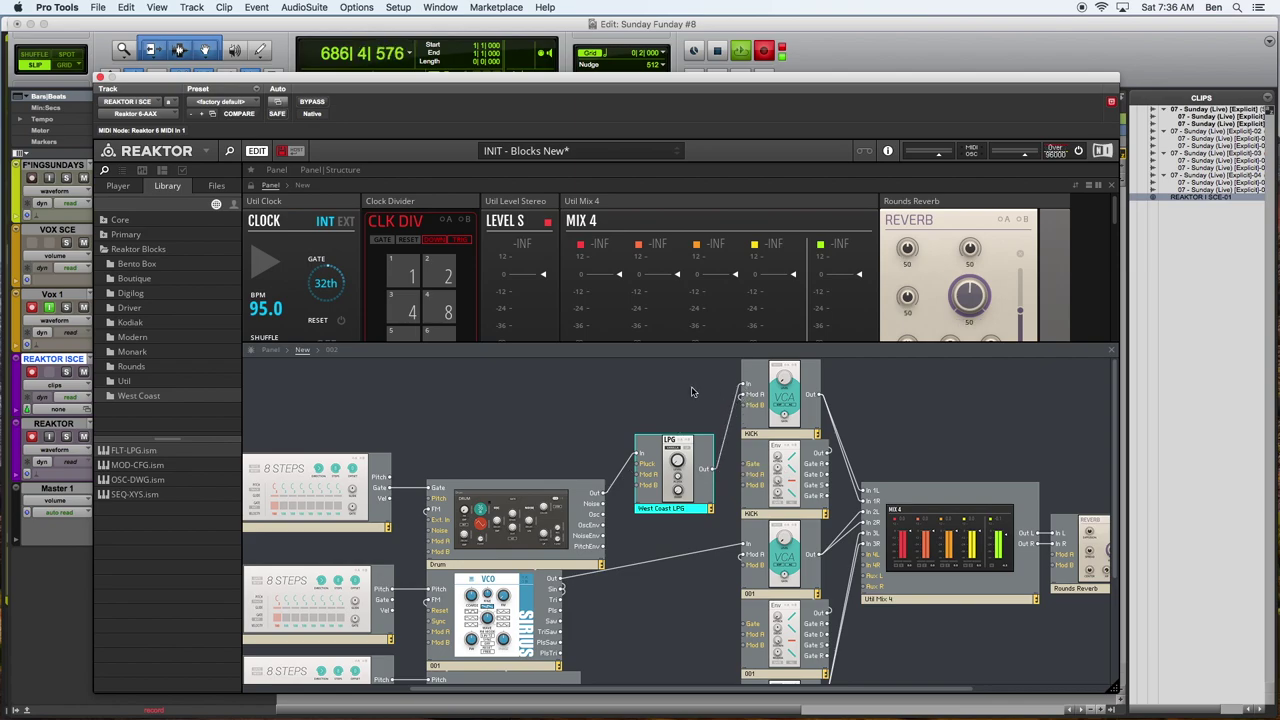
Move the West Coast LPG down beside the Drum block and rename it KICK
{"action": "left_click_drag", "start_coordinate": [677, 474], "coordinate": [670, 516]}
{"action": "left_click", "coordinate": [640, 602]}
{"action": "left_click", "coordinate": [643, 552]}
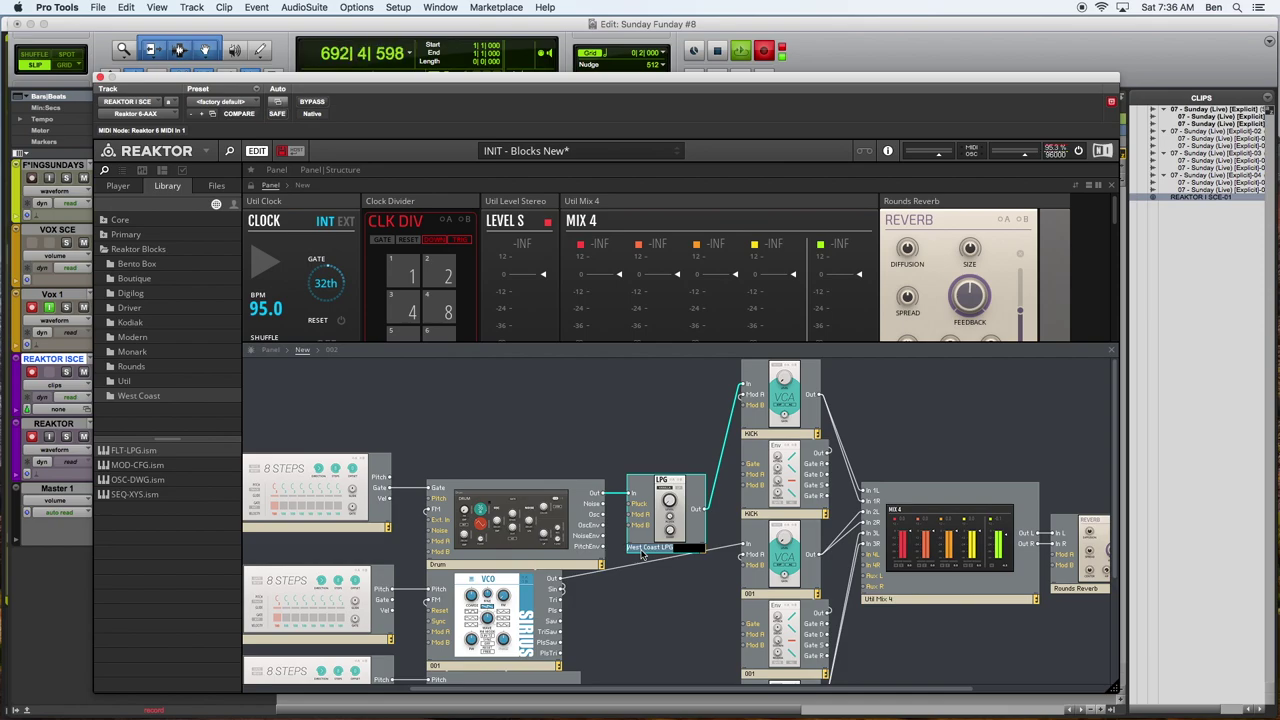
{"action": "type", "text": "D"}
{"action": "key", "text": "Return"}
{"action": "left_click", "coordinate": [670, 584]}
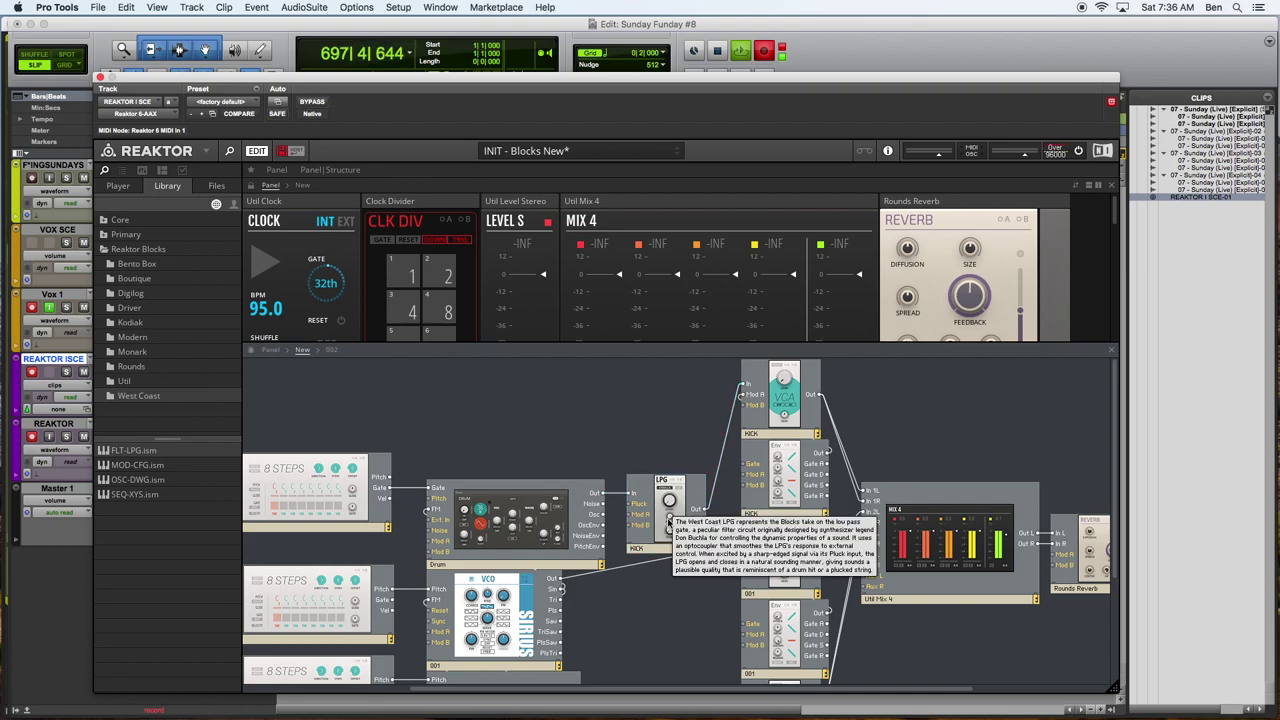
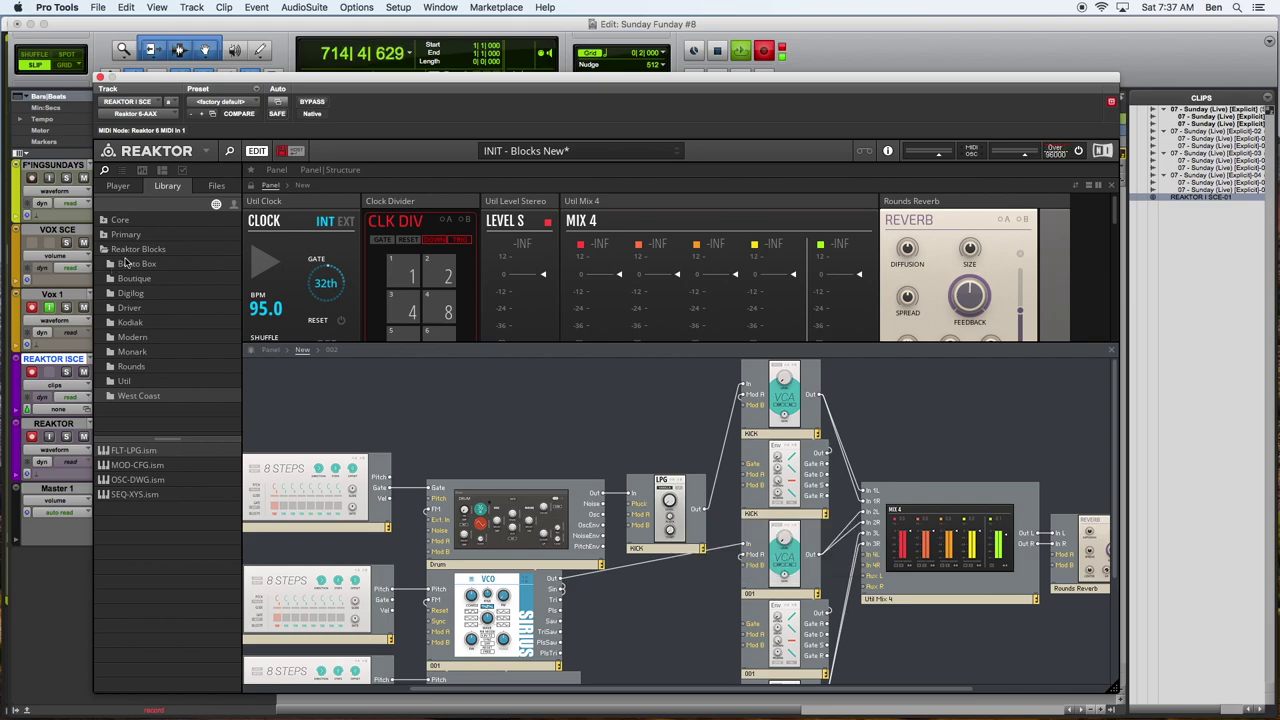
Look through the Euro Reakt Noise and Chaos and Oscillators and Generators blocks in the user library
{"action": "left_click", "coordinate": [234, 204]}
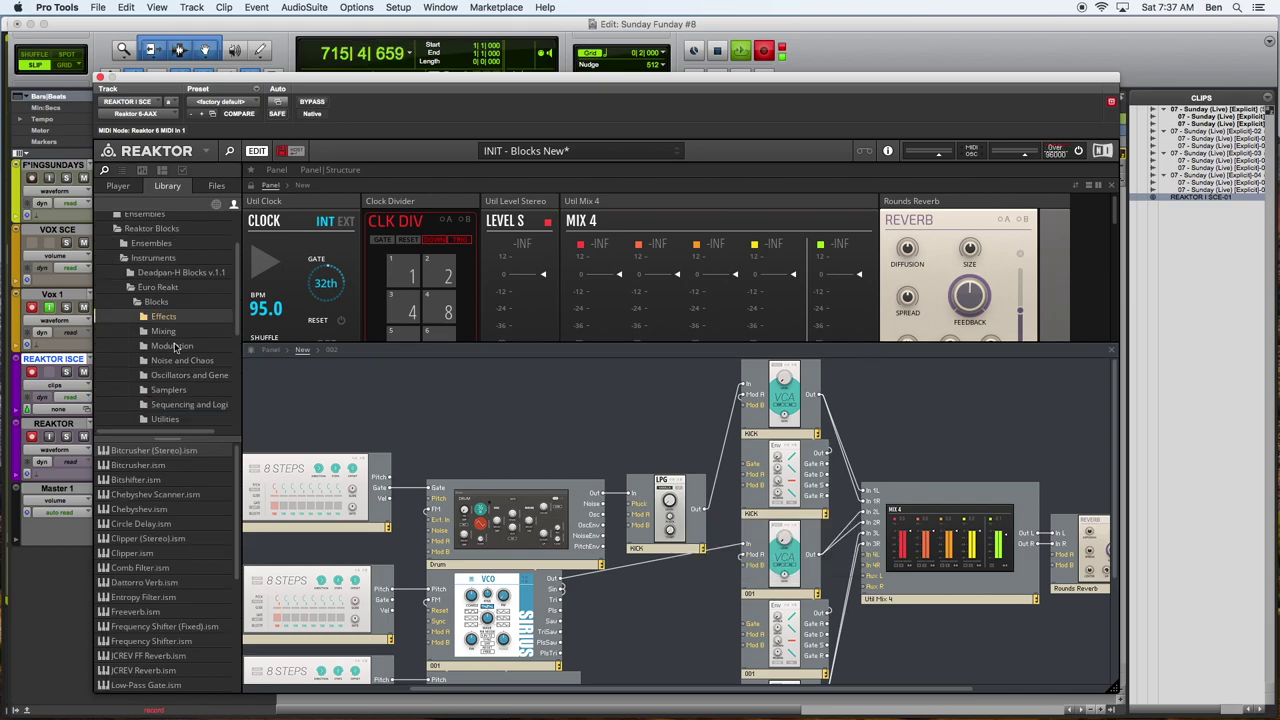
{"action": "scroll", "coordinate": [172, 332], "scroll_direction": "down", "scroll_amount": 2}
{"action": "left_click", "coordinate": [175, 316]}
{"action": "left_click", "coordinate": [180, 330]}
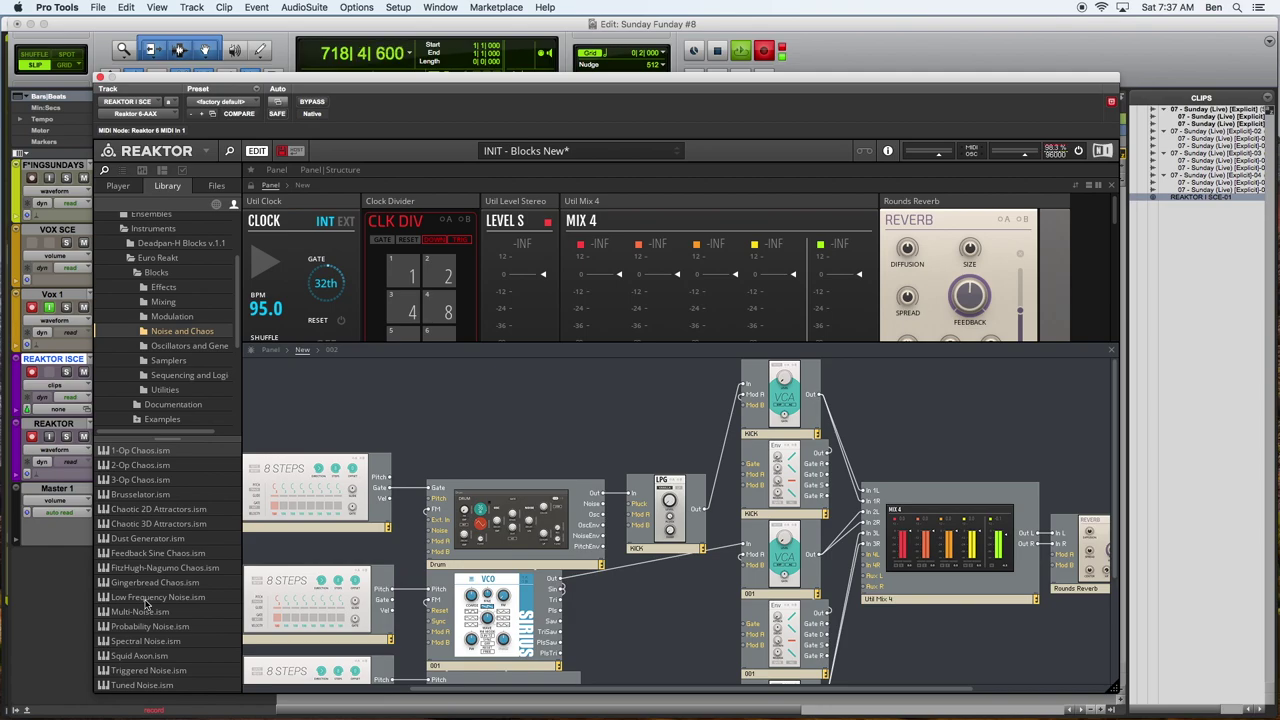
{"action": "scroll", "coordinate": [176, 394], "scroll_direction": "down", "scroll_amount": 2}
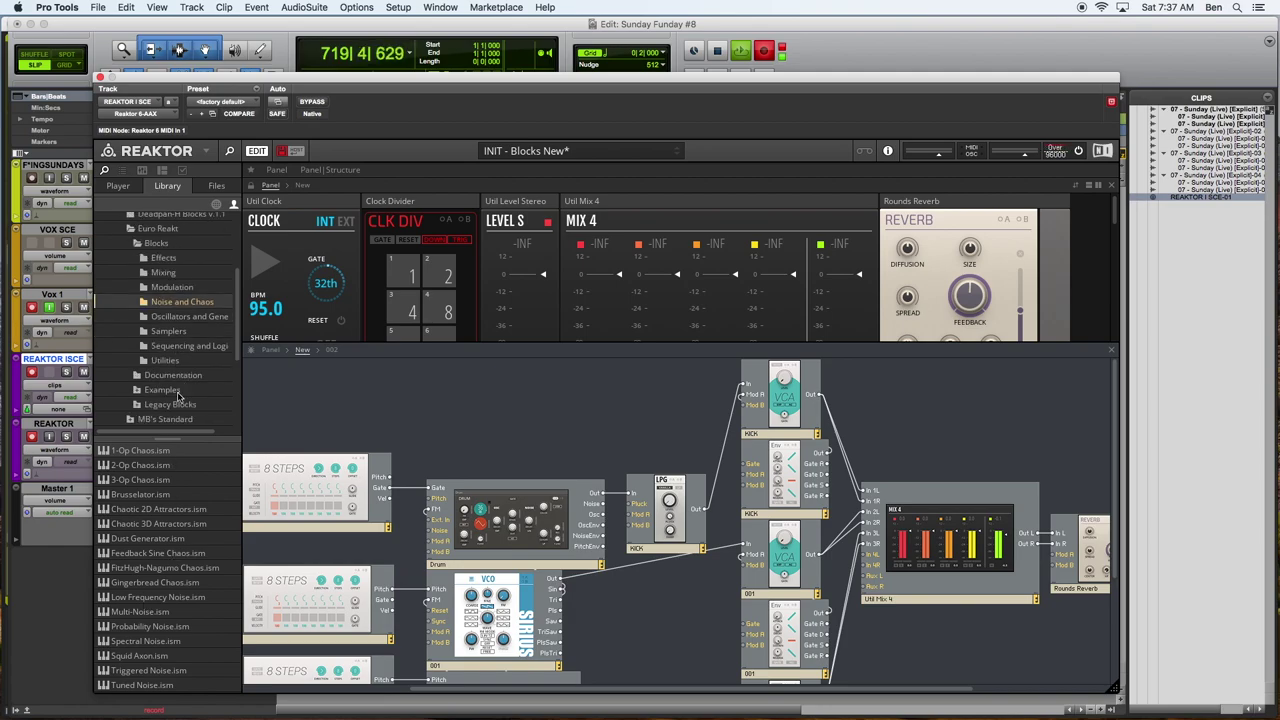
{"action": "left_click", "coordinate": [176, 317]}
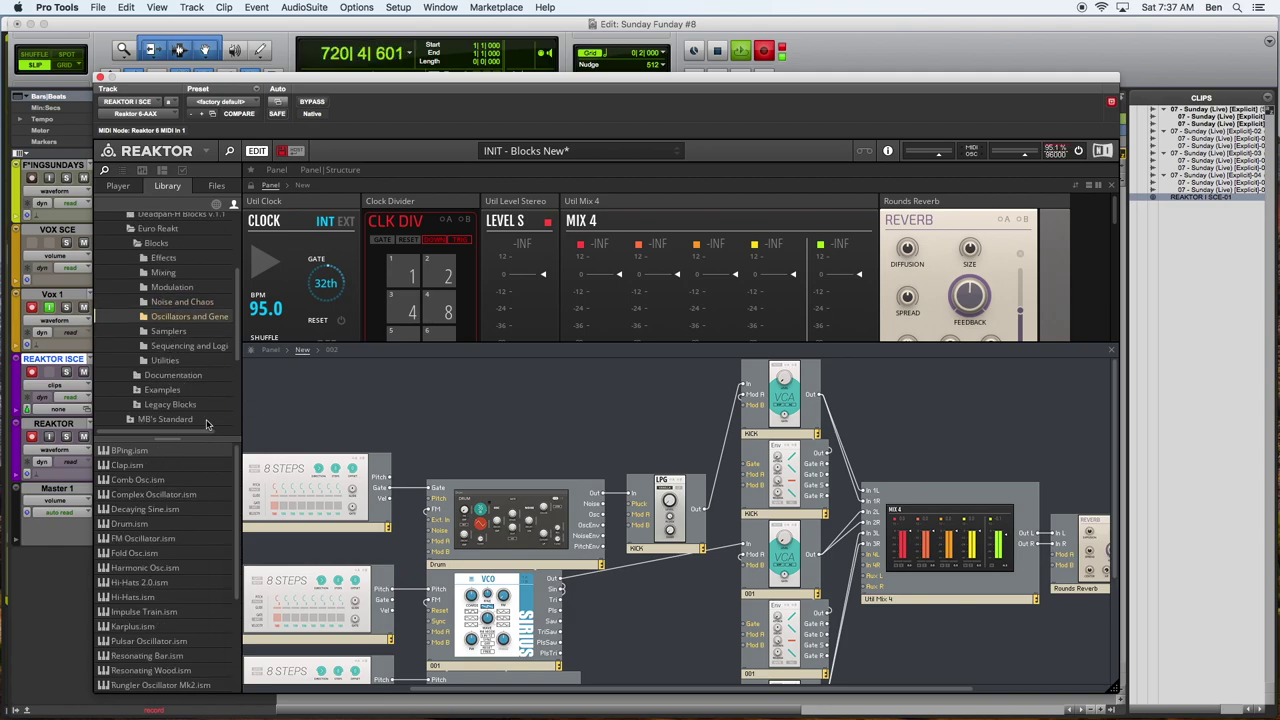
{"action": "scroll", "coordinate": [170, 588], "scroll_direction": "down", "scroll_amount": 6}
{"action": "scroll", "coordinate": [168, 590], "scroll_direction": "down", "scroll_amount": 4}
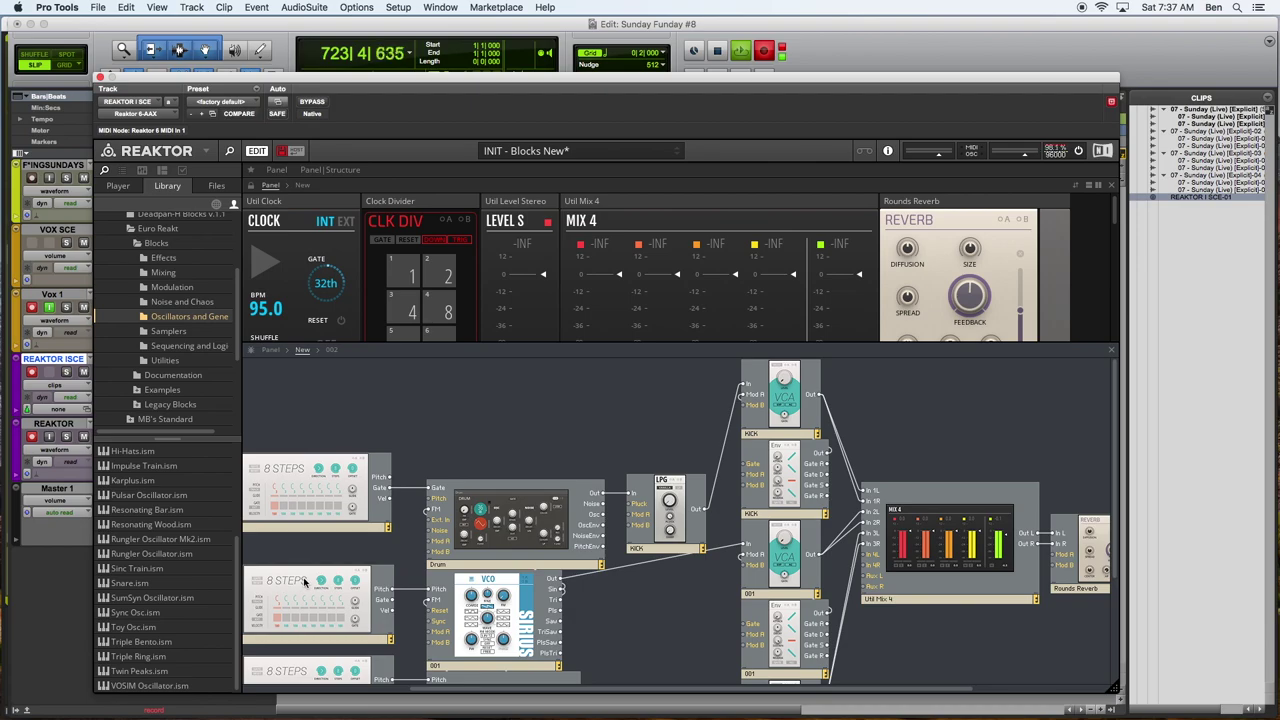
{"action": "mouse_move", "coordinate": [512, 528]}
Find FLT-Monark Filter in the factory Monark folder and place it between the Sirius VCO and the 001 VCA
{"action": "left_click", "coordinate": [215, 206]}
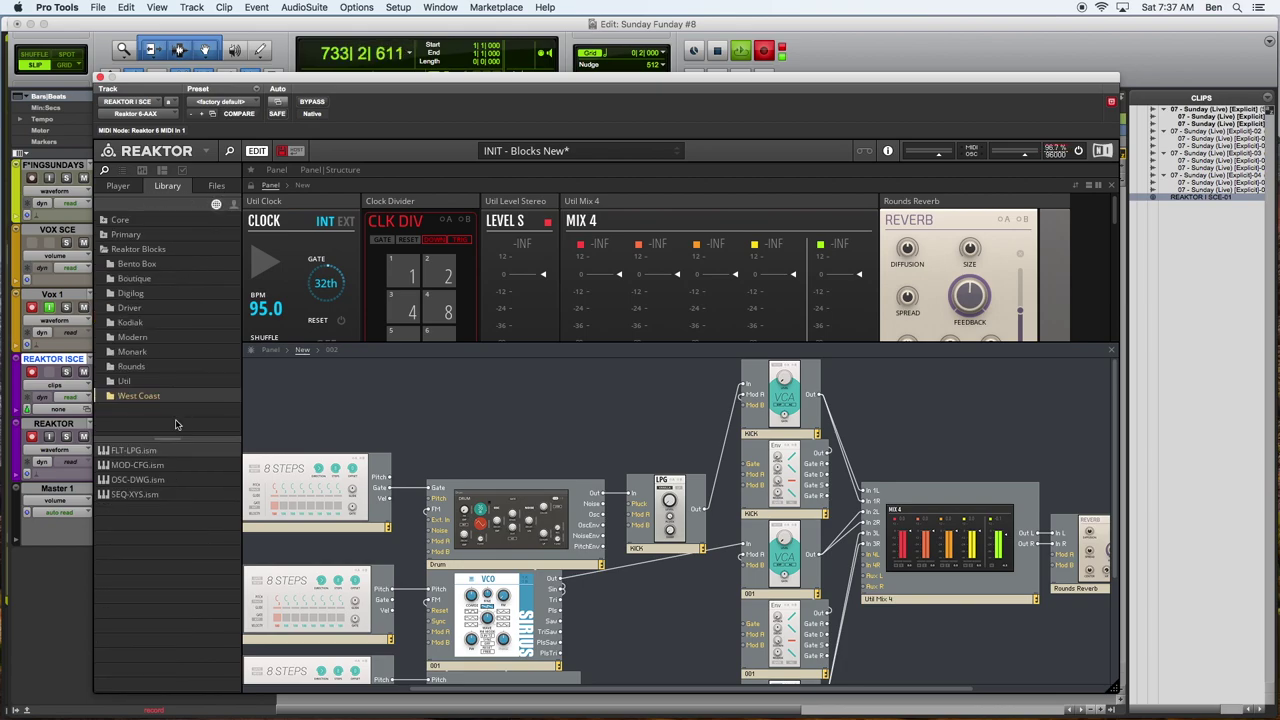
{"action": "left_click", "coordinate": [136, 280]}
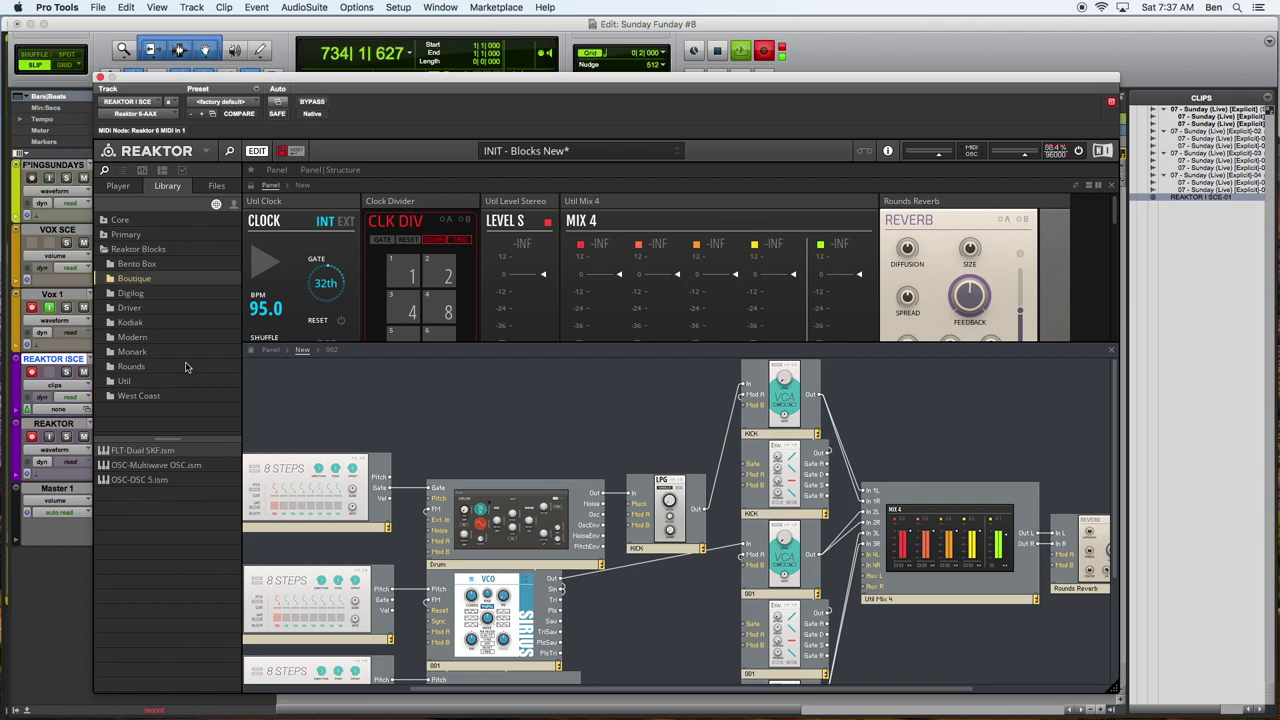
{"action": "left_click", "coordinate": [131, 295]}
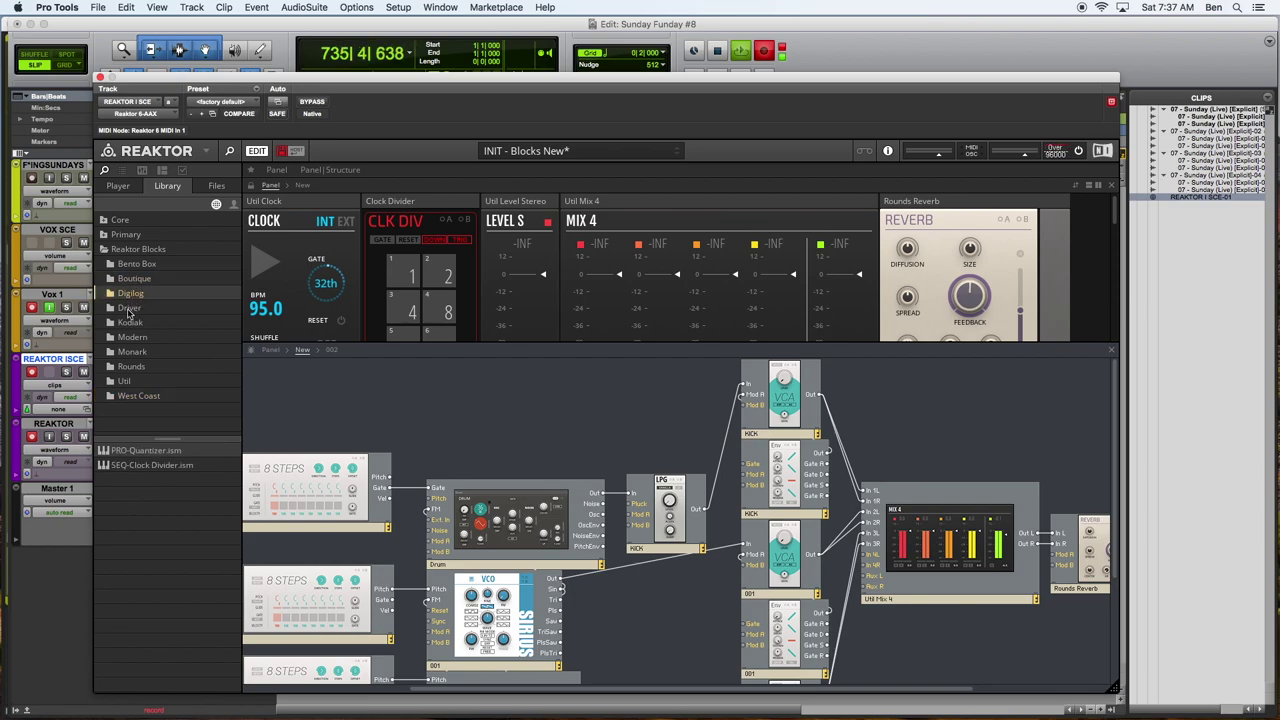
{"action": "left_click", "coordinate": [131, 310]}
{"action": "left_click", "coordinate": [131, 337]}
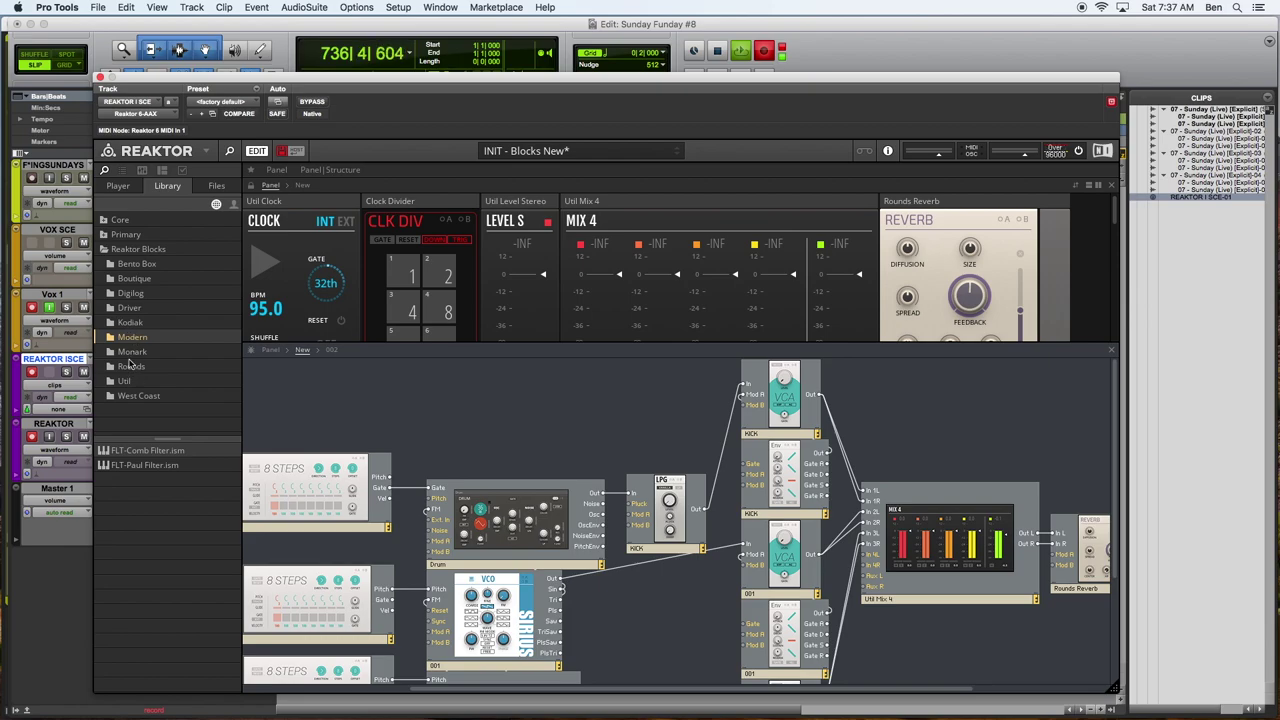
{"action": "left_click", "coordinate": [140, 352]}
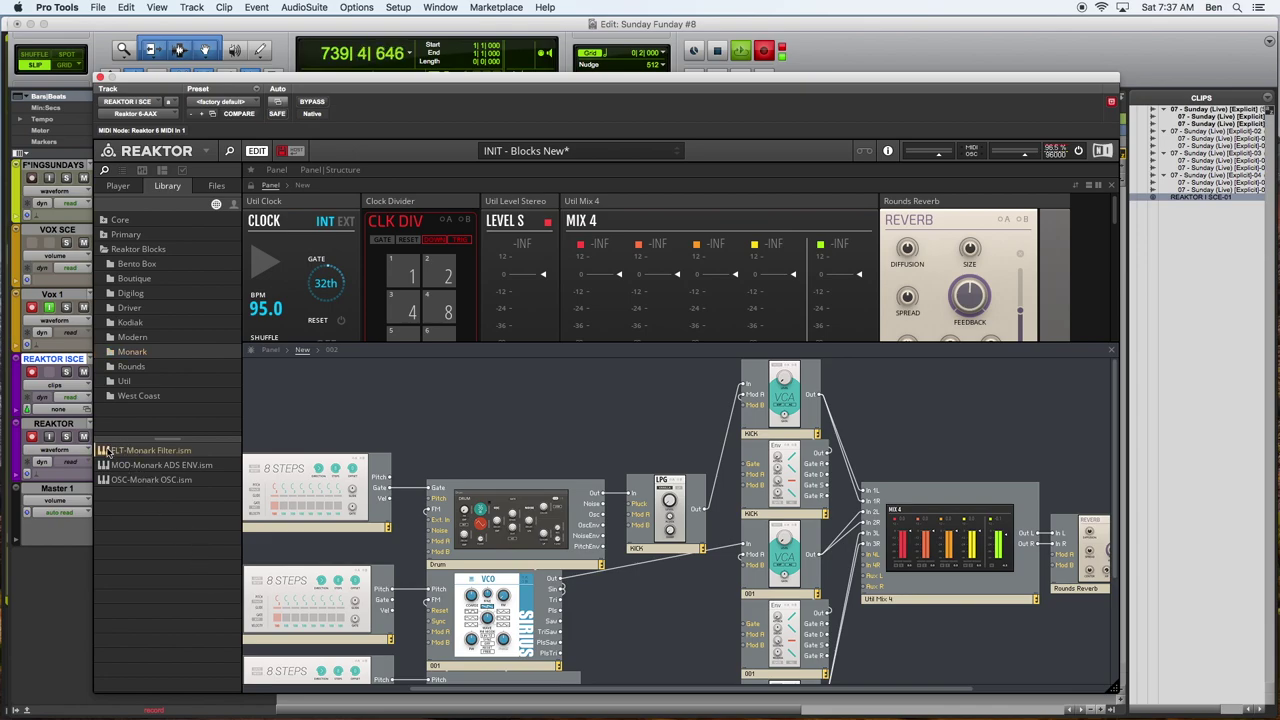
{"action": "left_click_drag", "start_coordinate": [111, 452], "coordinate": [632, 598]}
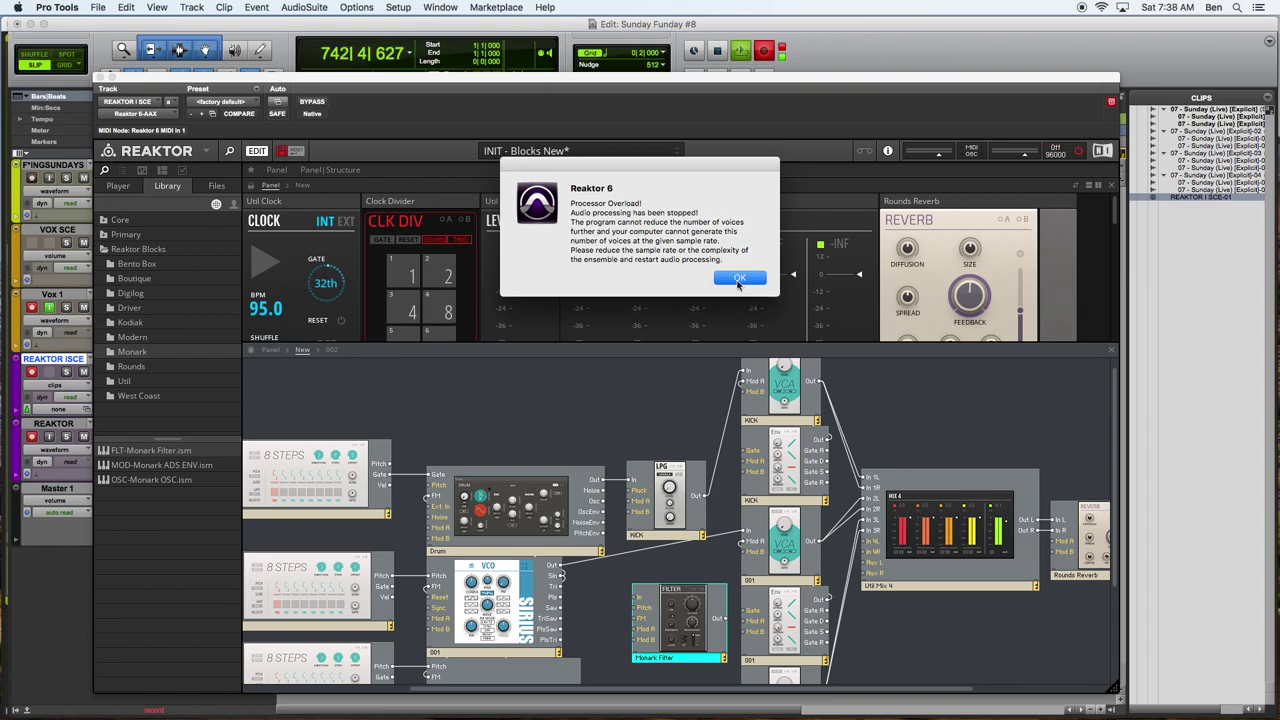
Dismiss the processor overload alert, shift the plug-in window aside, and try to restart audio processing
{"action": "left_click", "coordinate": [739, 280]}
{"action": "left_click_drag", "start_coordinate": [950, 78], "coordinate": [1031, 66]}
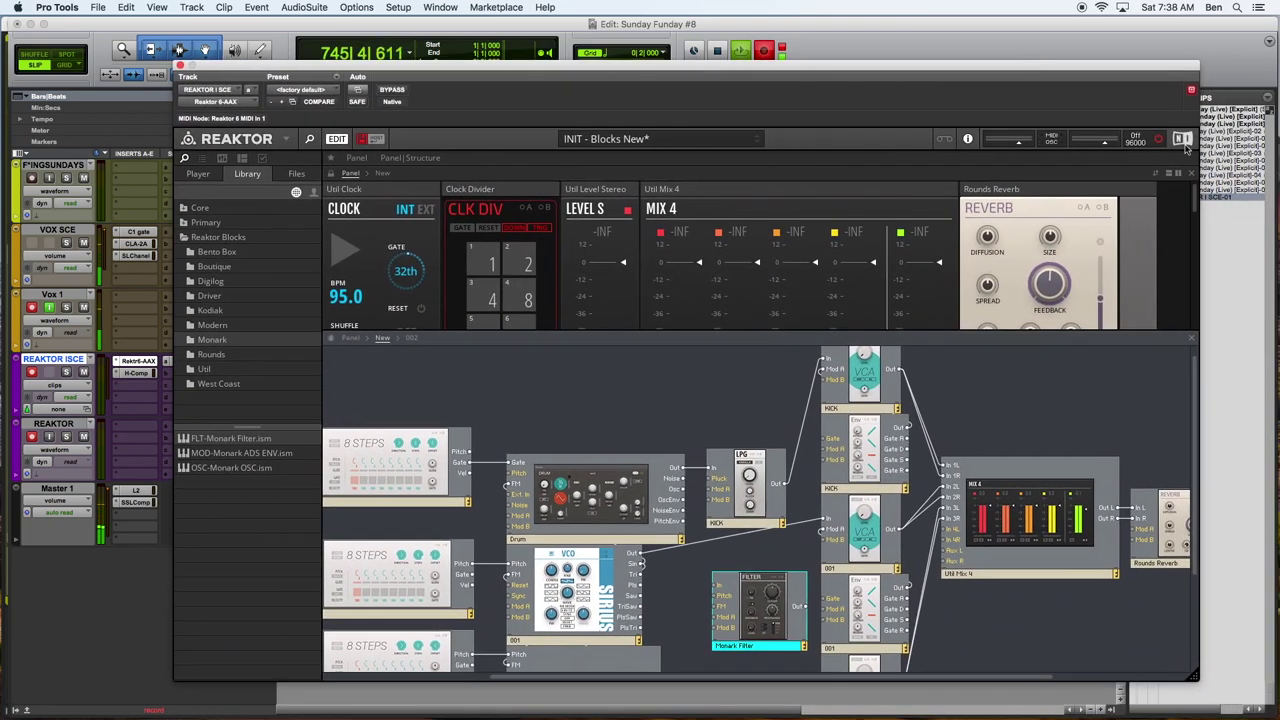
{"action": "left_click", "coordinate": [1159, 139]}
{"action": "left_click", "coordinate": [740, 277]}
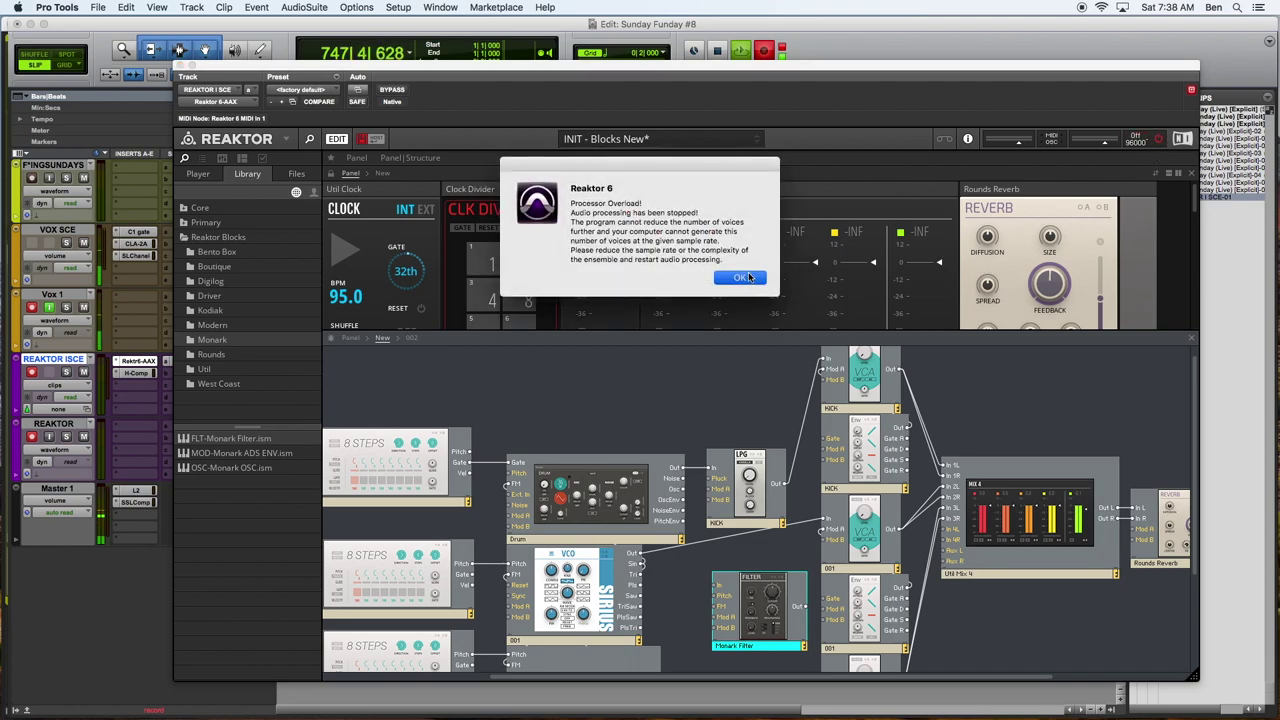
{"action": "scroll", "coordinate": [625, 520], "scroll_direction": "down", "scroll_amount": 5}
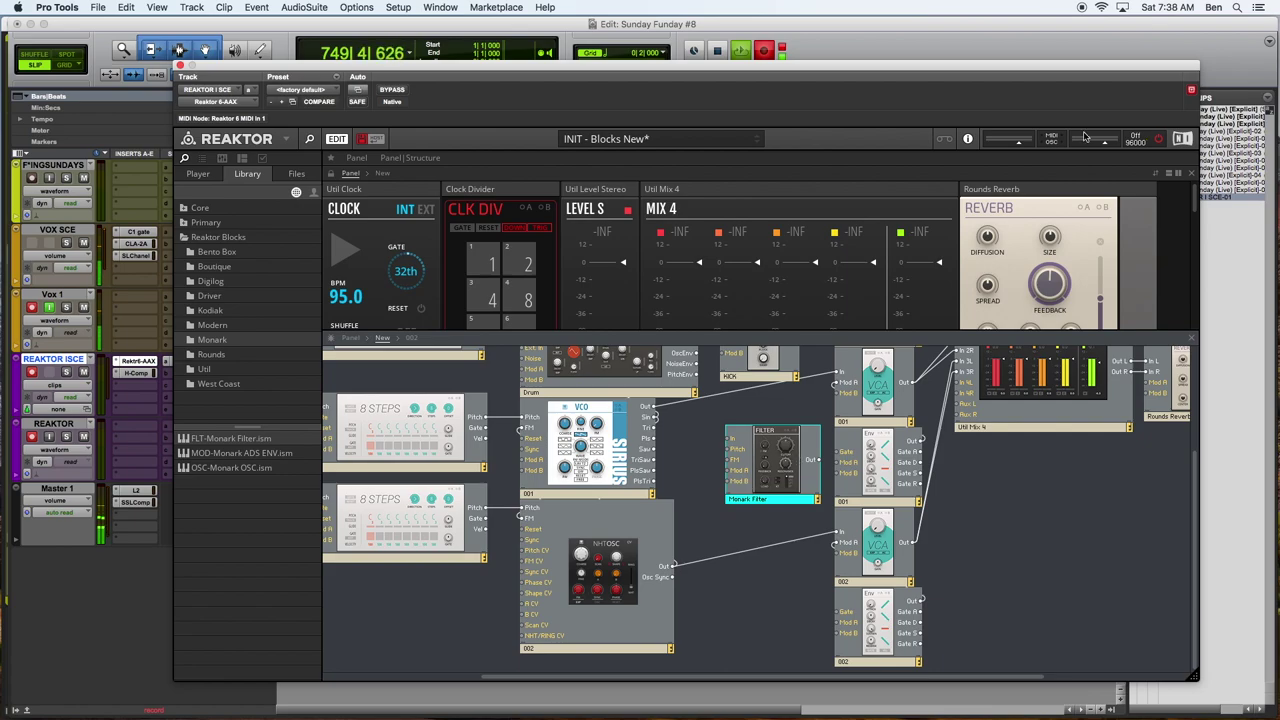
{"action": "left_click", "coordinate": [724, 544]}
{"action": "scroll", "coordinate": [768, 619], "scroll_direction": "up", "scroll_amount": 4}
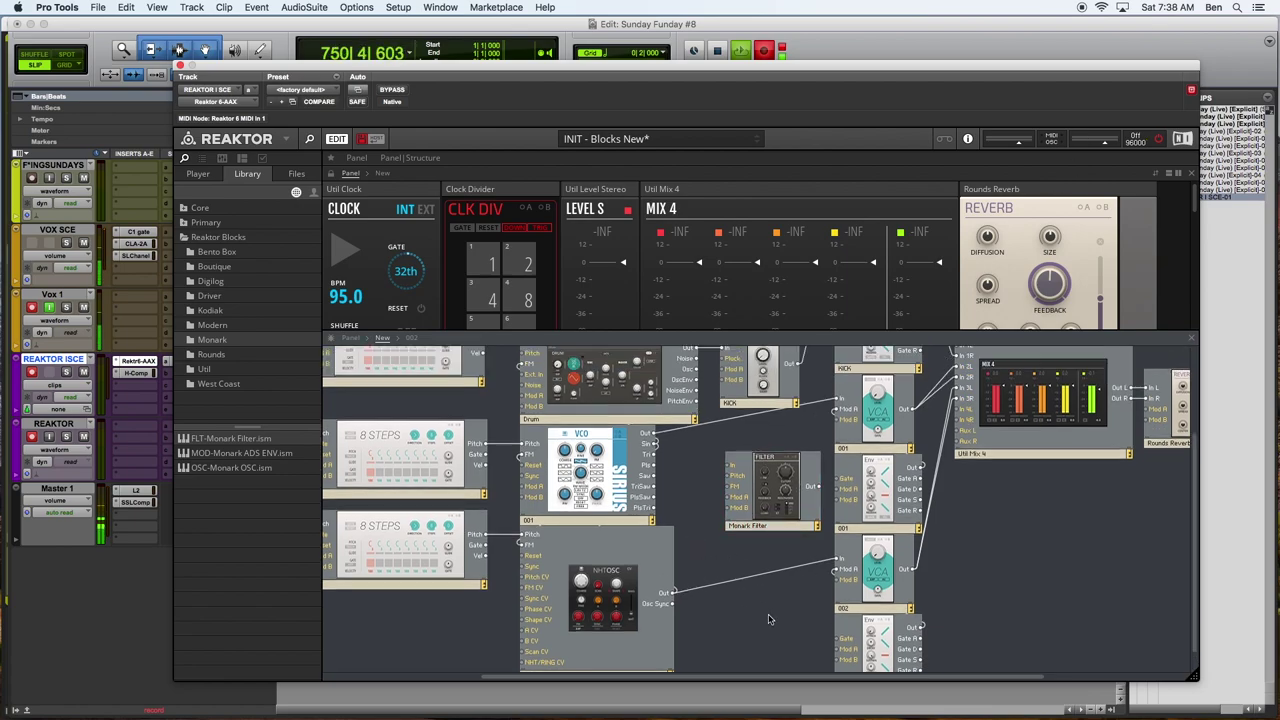
Delete the Monark Filter block placed between the Sirius VCO and the VCAs
{"action": "scroll", "coordinate": [768, 619], "scroll_direction": "right", "scroll_amount": 5}
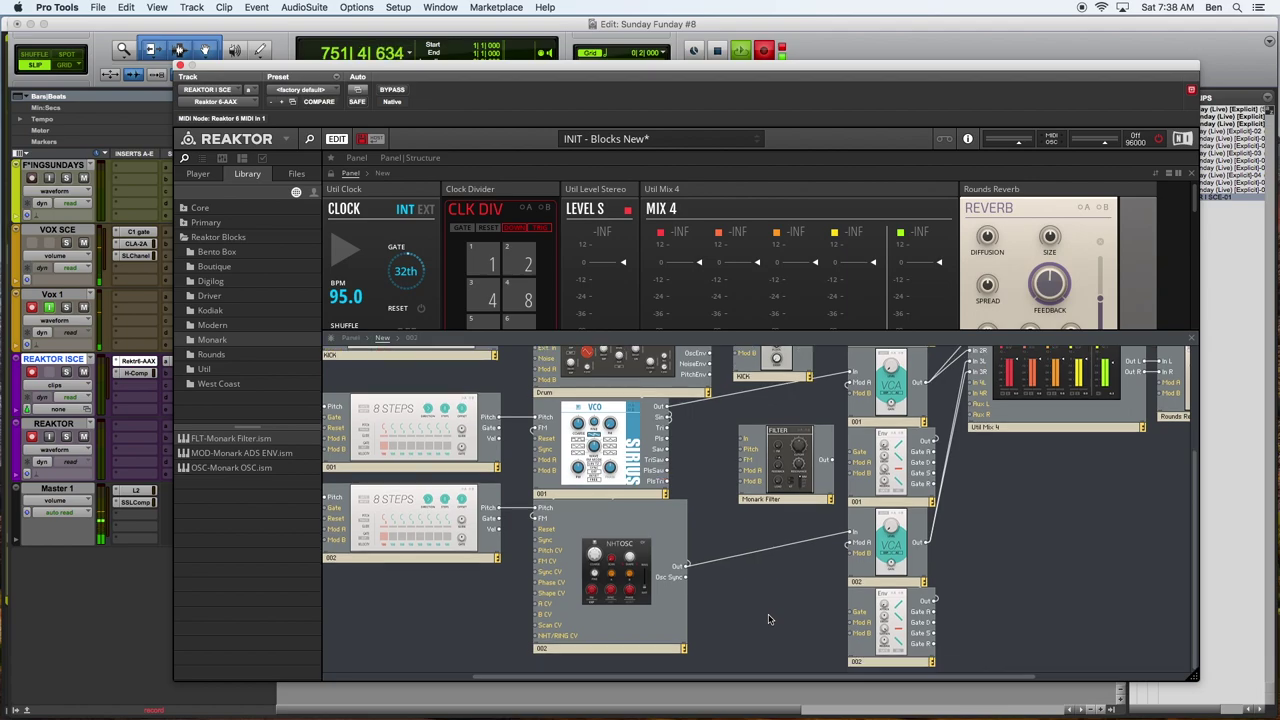
{"action": "scroll", "coordinate": [768, 619], "scroll_direction": "left", "scroll_amount": 6}
{"action": "scroll", "coordinate": [768, 619], "scroll_direction": "down", "scroll_amount": 1}
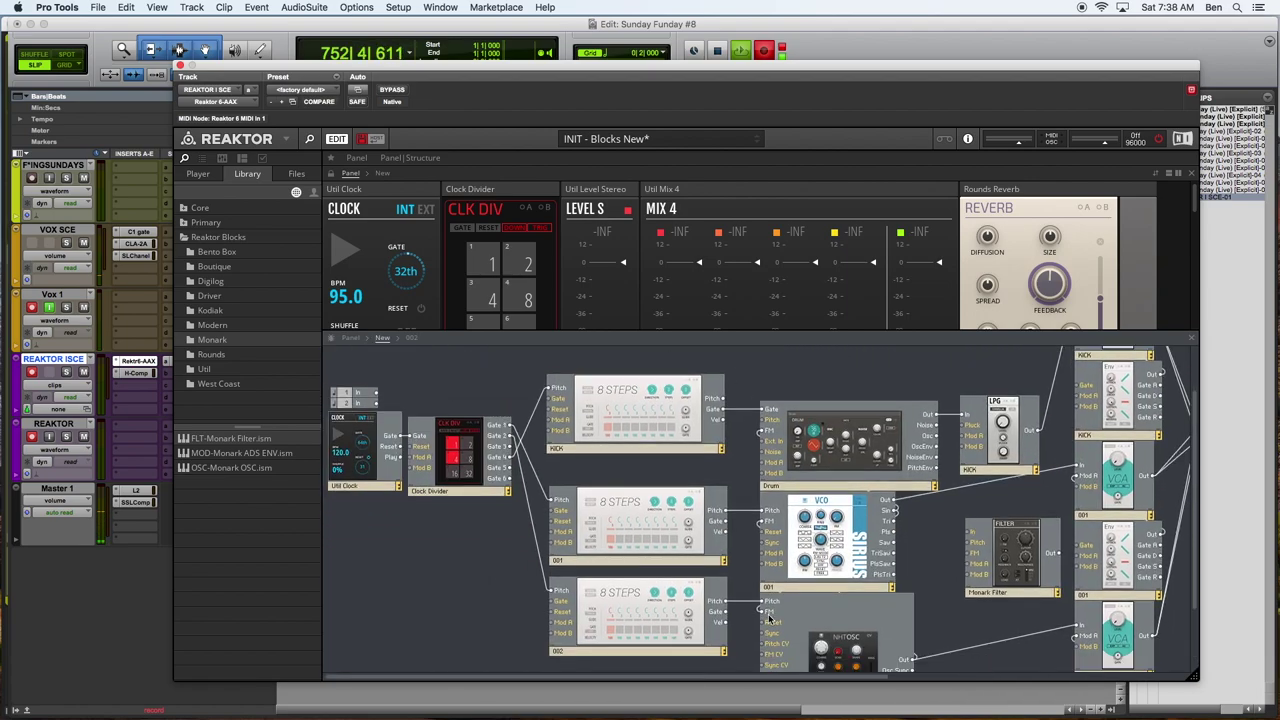
{"action": "scroll", "coordinate": [768, 619], "scroll_direction": "down", "scroll_amount": 1}
{"action": "scroll", "coordinate": [781, 533], "scroll_direction": "right", "scroll_amount": 6}
{"action": "scroll", "coordinate": [781, 533], "scroll_direction": "down", "scroll_amount": 1}
{"action": "left_click", "coordinate": [866, 512]}
{"action": "key", "text": "Delete"}
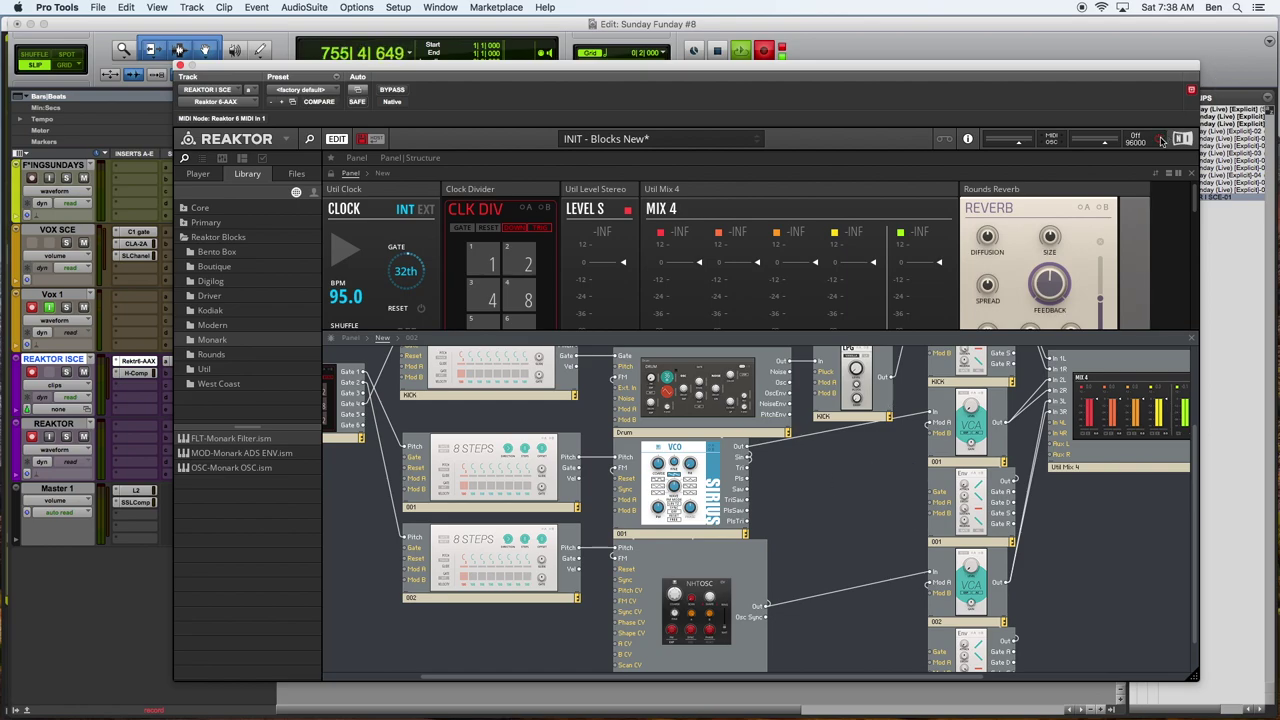
Turn audio processing back on and check the CPU load
{"action": "scroll", "coordinate": [847, 521], "scroll_direction": "right", "scroll_amount": 7}
{"action": "scroll", "coordinate": [593, 458], "scroll_direction": "up", "scroll_amount": 5}
{"action": "scroll", "coordinate": [593, 458], "scroll_direction": "right", "scroll_amount": 3}
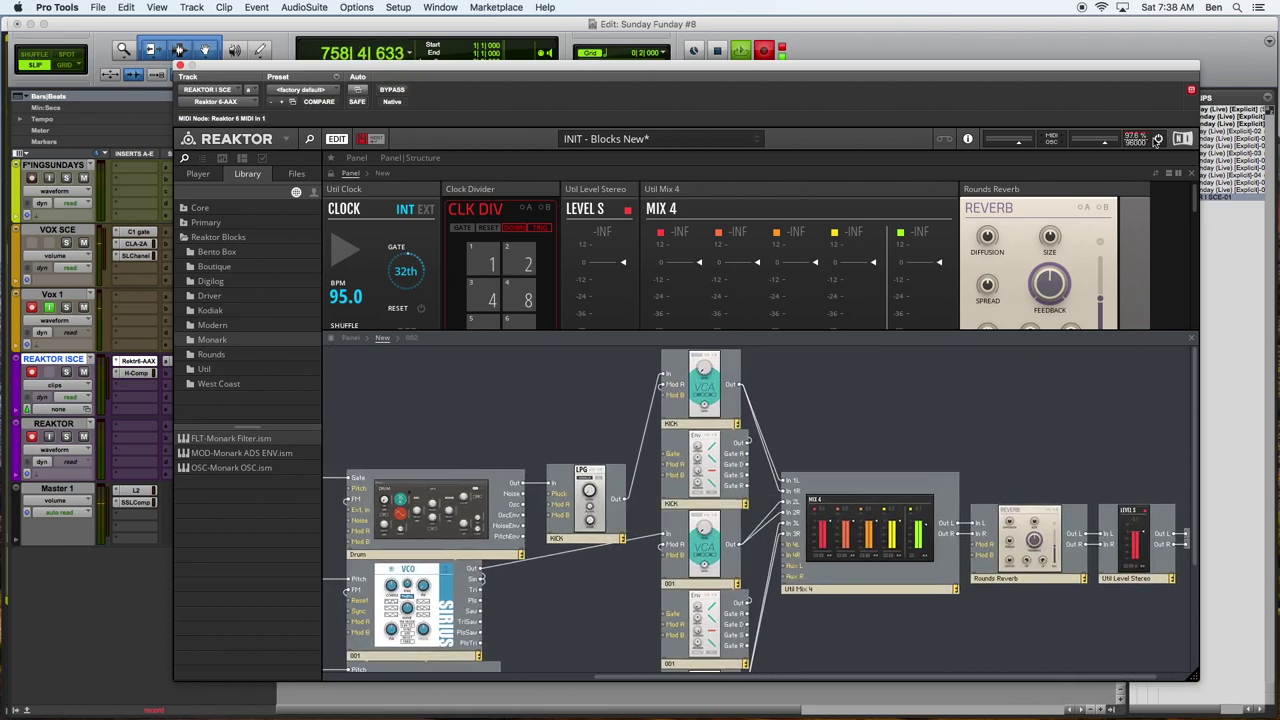
{"action": "left_click", "coordinate": [403, 5]}
{"action": "left_click", "coordinate": [403, 5]}
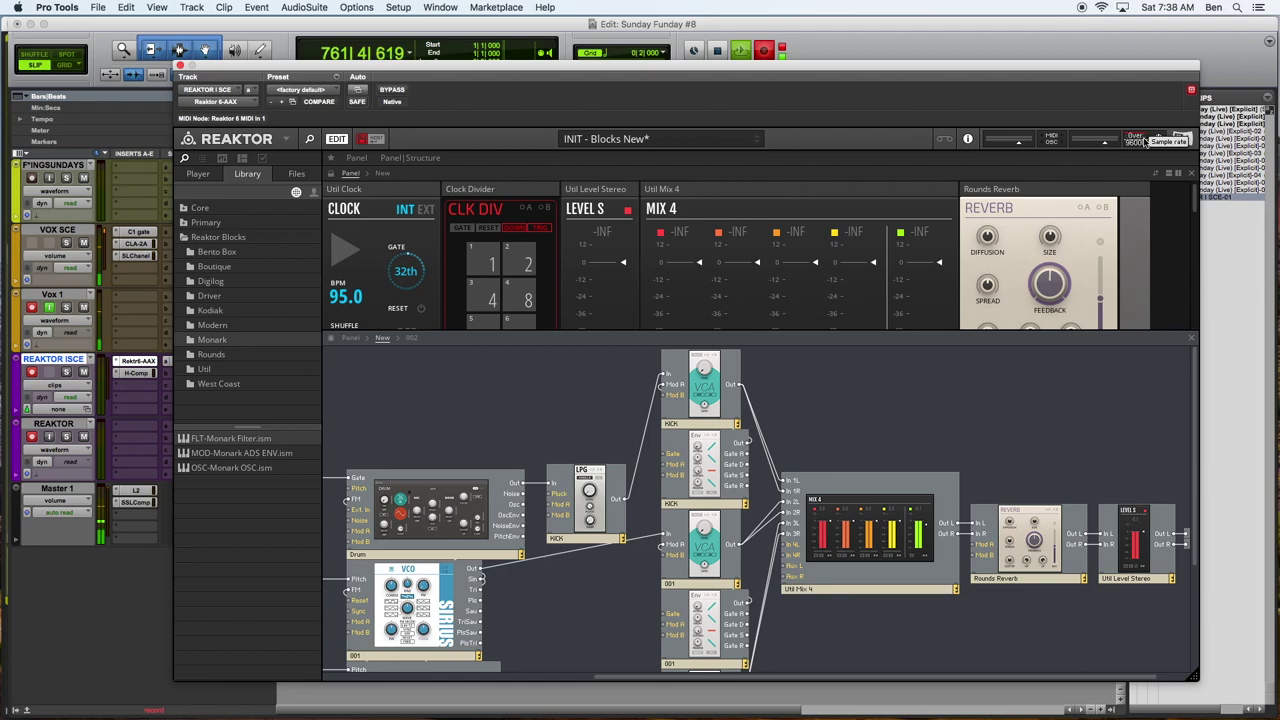
Delete the whole kick voice: the KICK 8 Steps, Drum, KICK LPG, KICK VCA and KICK Env blocks
{"action": "scroll", "coordinate": [517, 454], "scroll_direction": "left", "scroll_amount": 10}
{"action": "scroll", "coordinate": [517, 454], "scroll_direction": "down", "scroll_amount": 4}
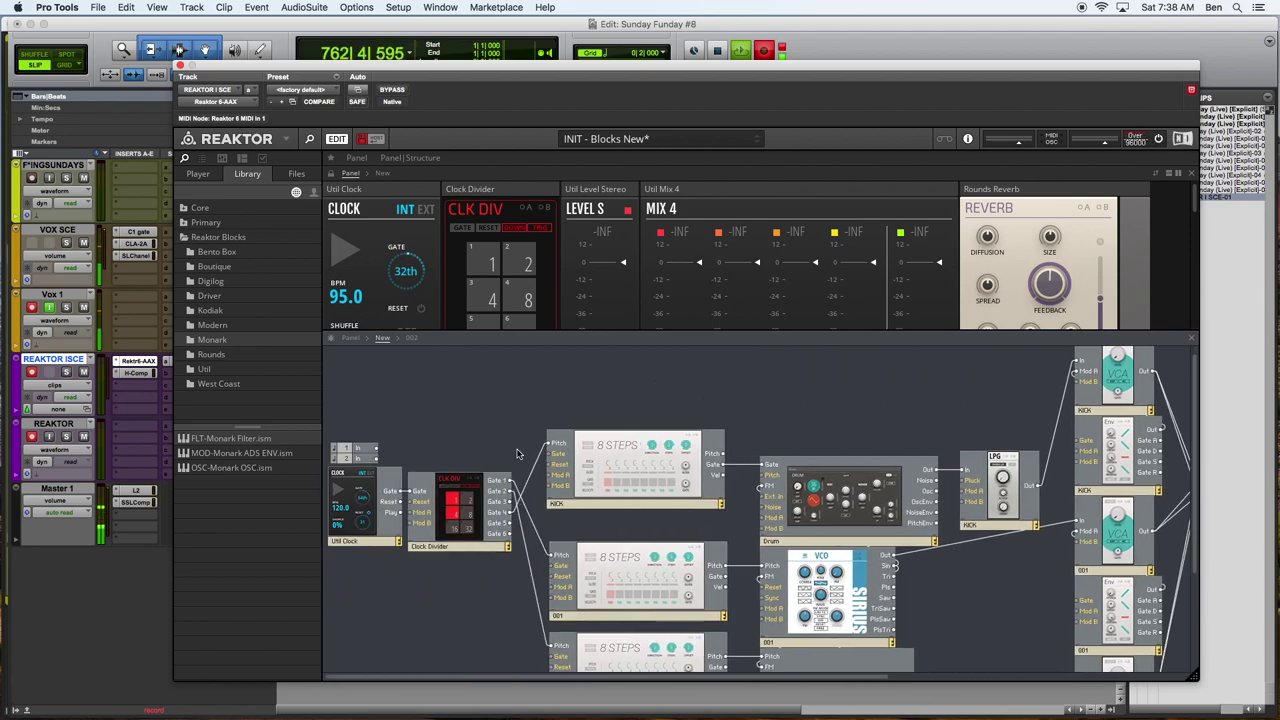
{"action": "scroll", "coordinate": [439, 587], "scroll_direction": "up", "scroll_amount": 3}
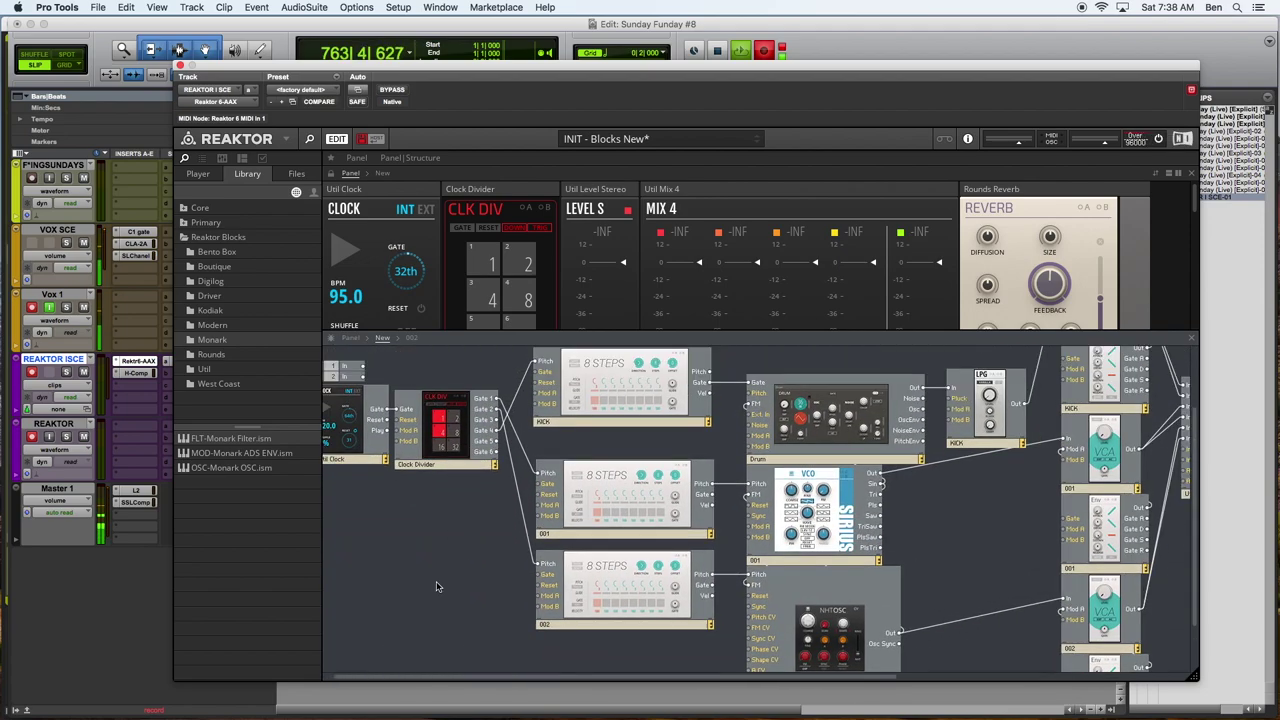
{"action": "left_click", "coordinate": [585, 398]}
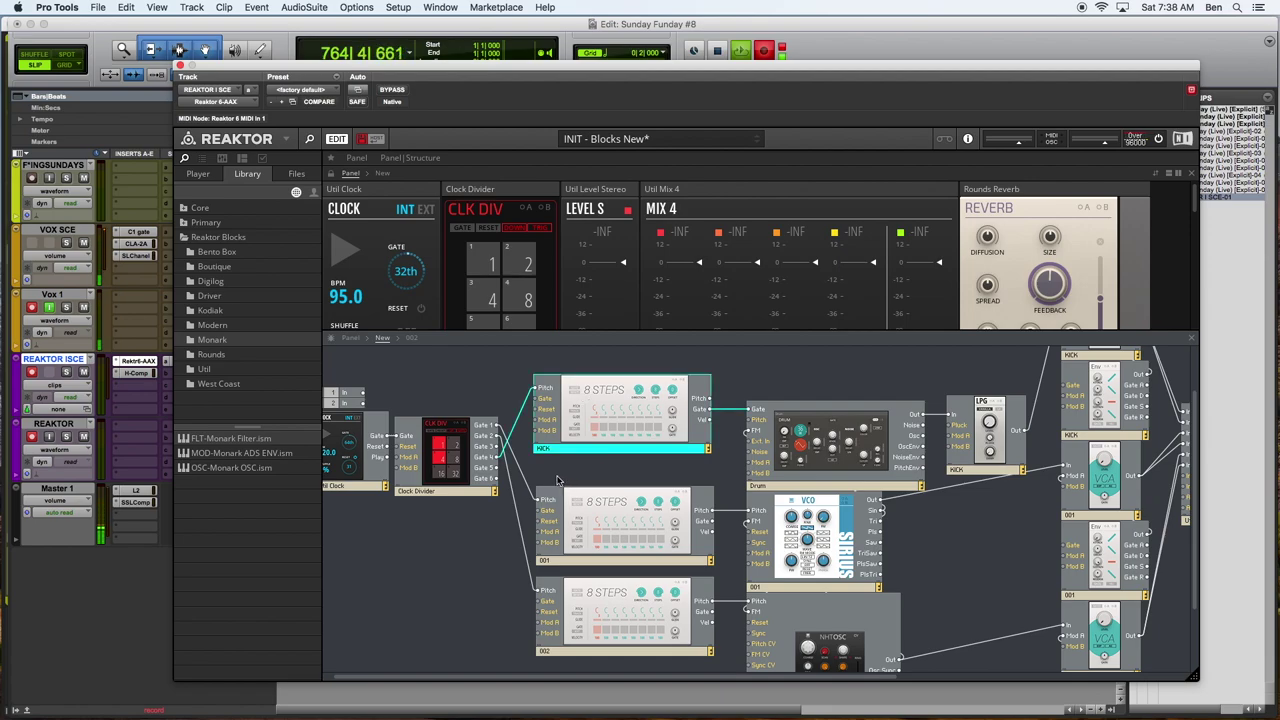
{"action": "scroll", "coordinate": [560, 481], "scroll_direction": "right", "scroll_amount": 5}
{"action": "scroll", "coordinate": [560, 481], "scroll_direction": "up", "scroll_amount": 1}
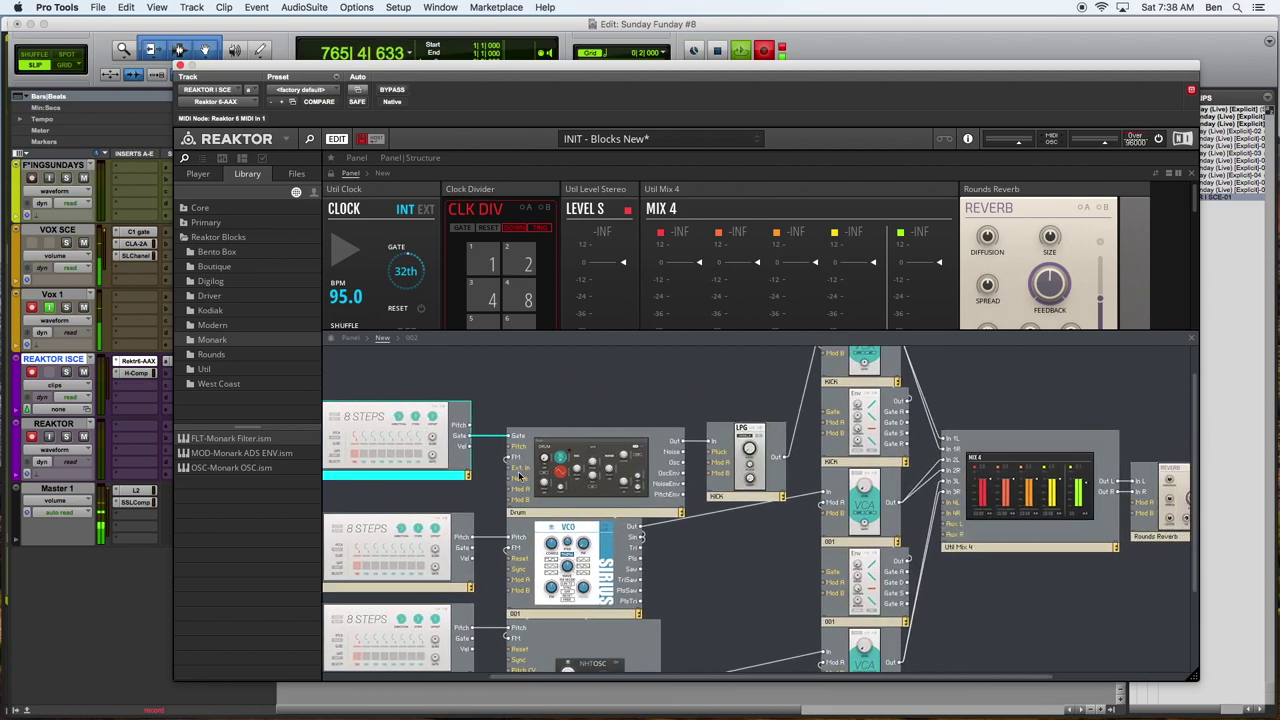
{"action": "scroll", "coordinate": [519, 476], "scroll_direction": "right", "scroll_amount": 5}
{"action": "scroll", "coordinate": [519, 476], "scroll_direction": "up", "scroll_amount": 1}
{"action": "scroll", "coordinate": [519, 476], "scroll_direction": "left", "scroll_amount": 11}
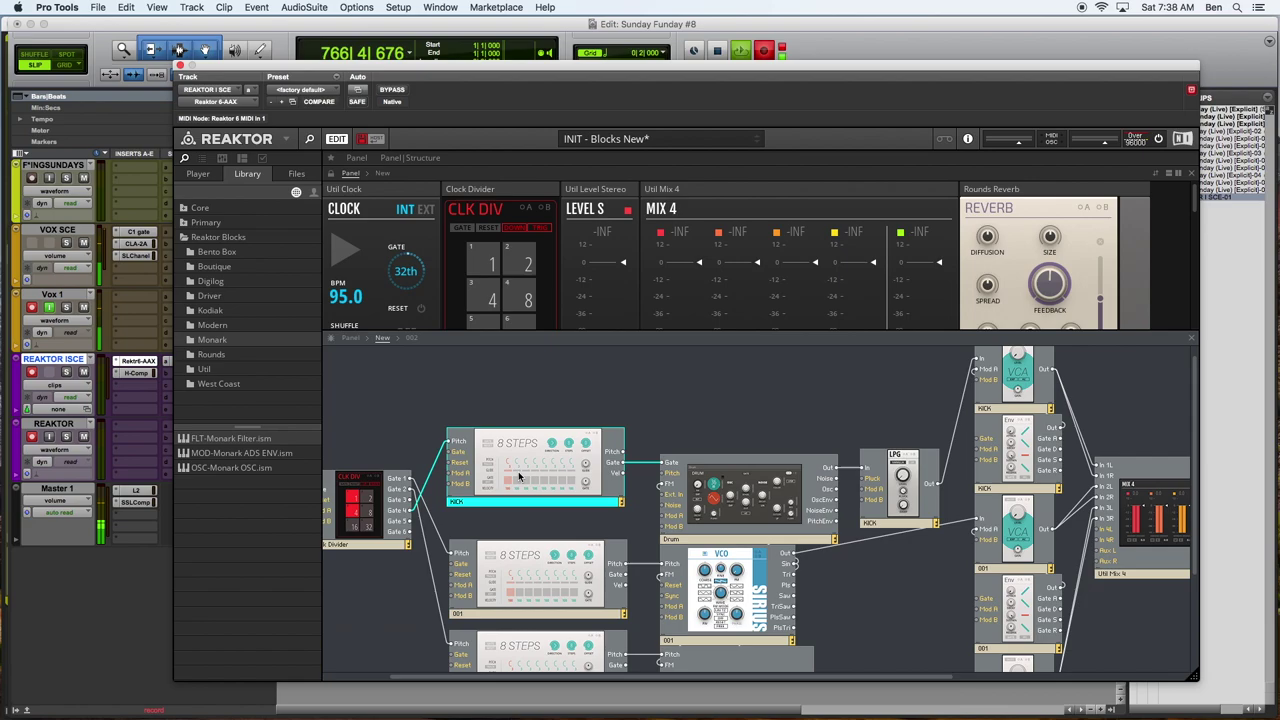
{"action": "mouse_move", "coordinate": [564, 467]}
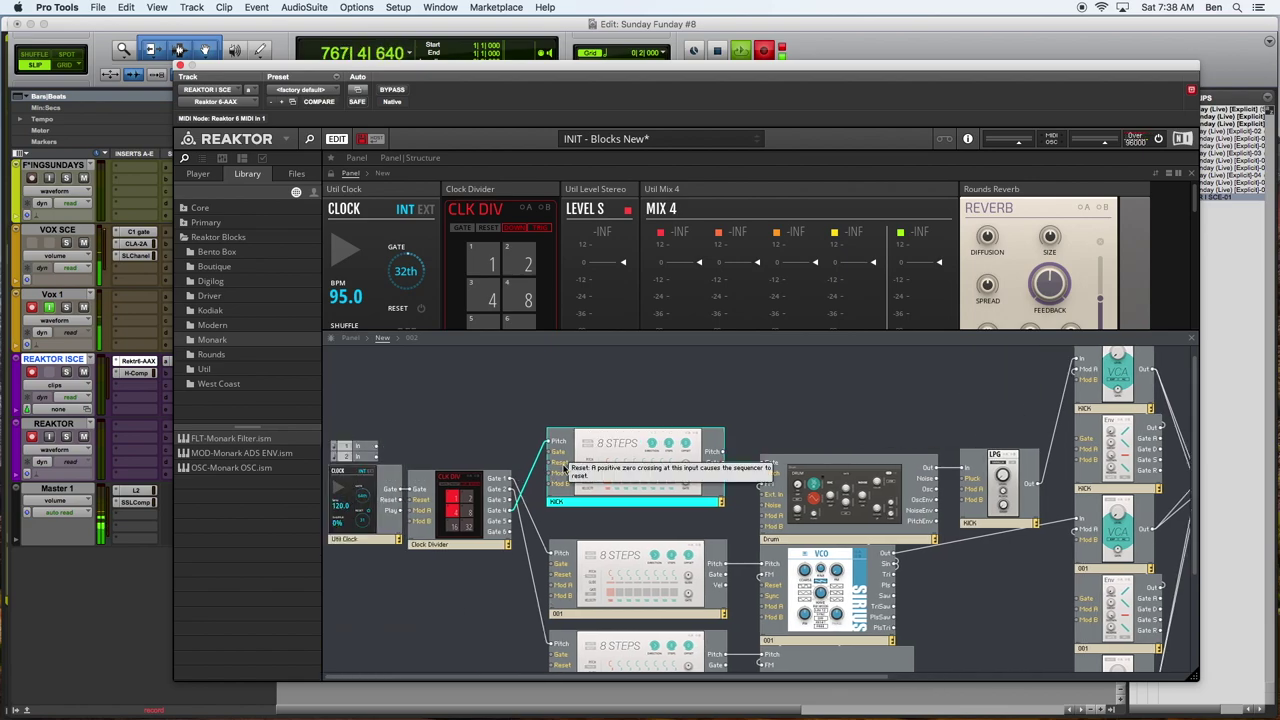
{"action": "scroll", "coordinate": [600, 480], "scroll_direction": "right", "scroll_amount": 3}
{"action": "left_click", "coordinate": [714, 533]}
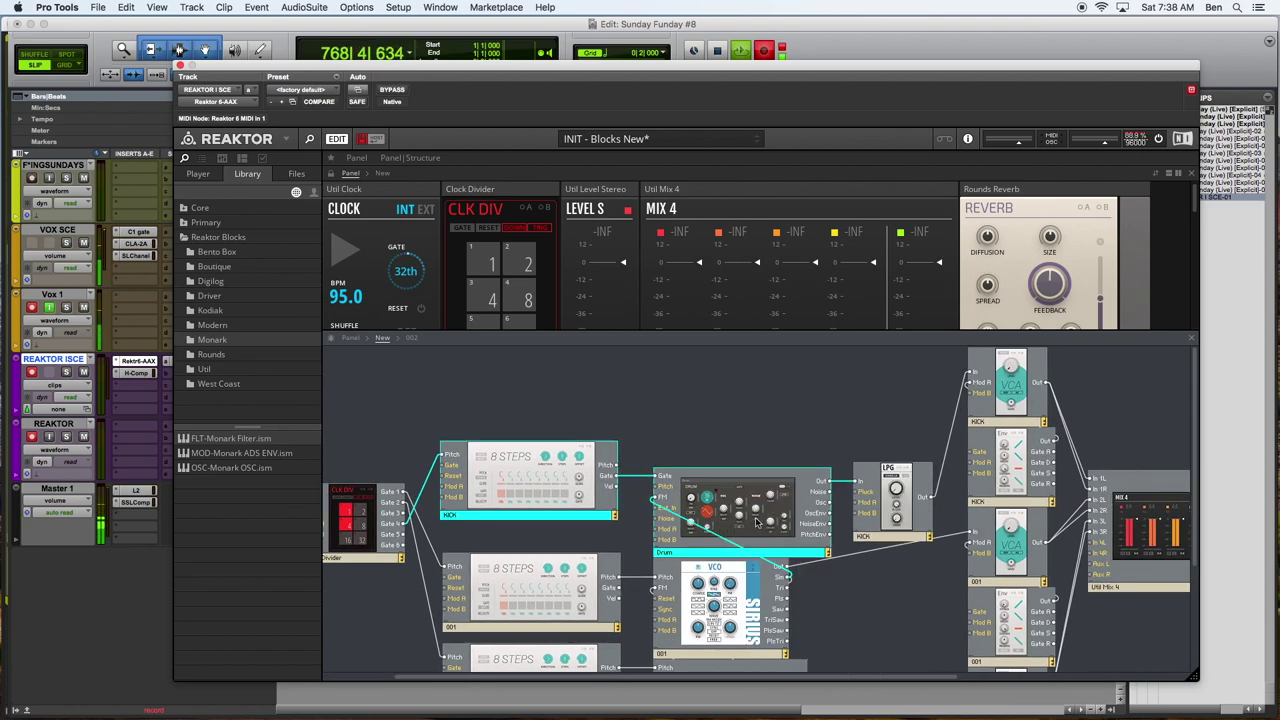
{"action": "left_click", "coordinate": [880, 492]}
{"action": "scroll", "coordinate": [640, 536], "scroll_direction": "right", "scroll_amount": 9}
{"action": "left_click", "coordinate": [691, 419], "text": "shift"}
{"action": "left_click", "coordinate": [704, 478], "text": "shift"}
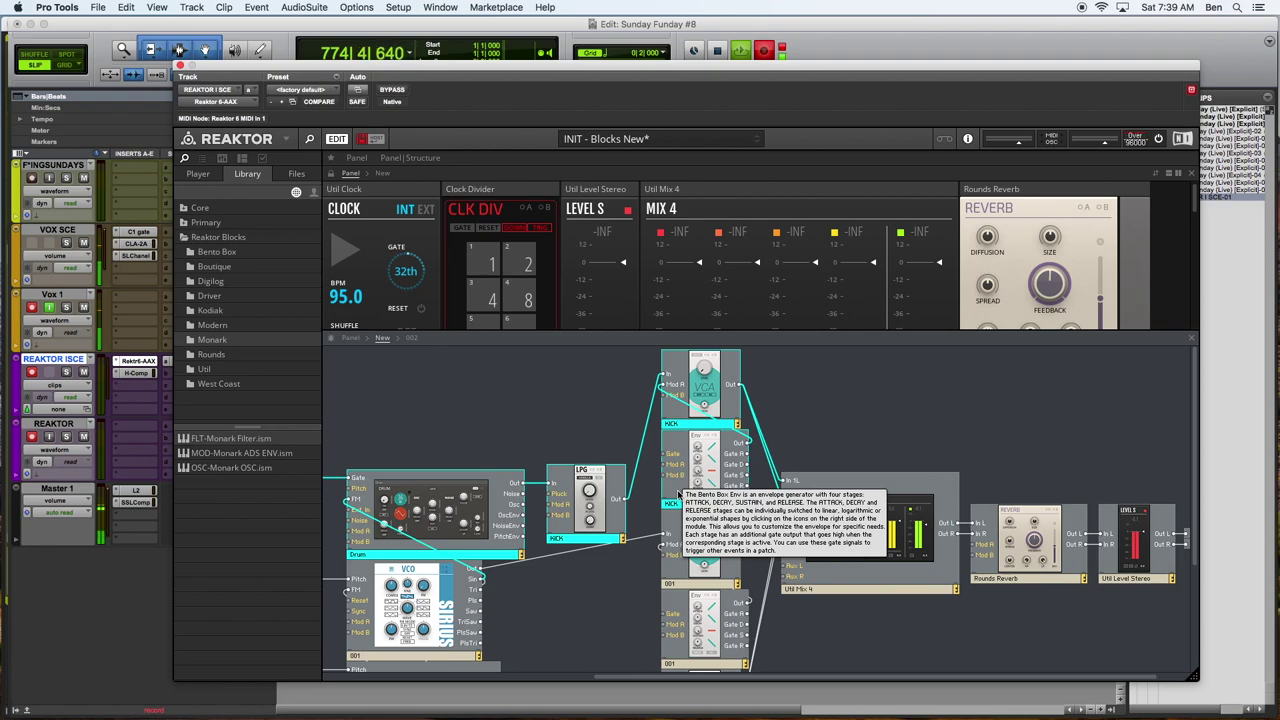
{"action": "key", "text": "BackSpace"}
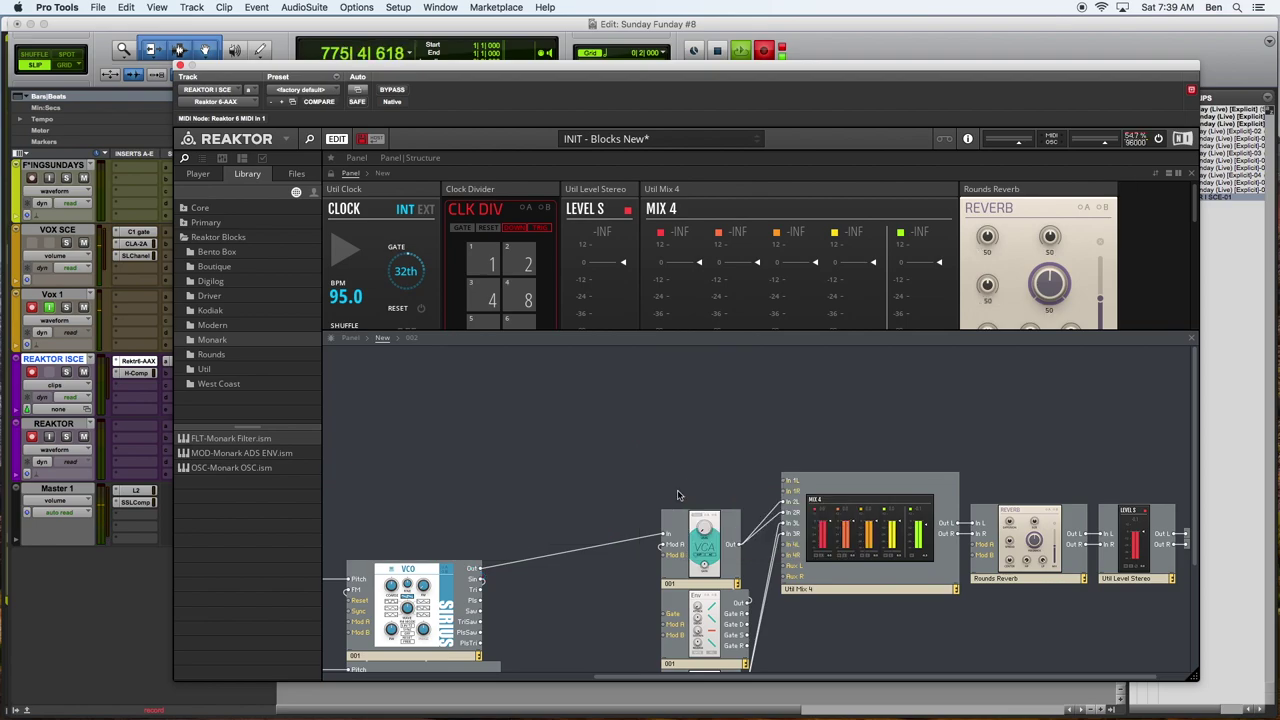
Rewire VCA 001 to Mix 4 inputs 1L and 1R and VCA 002 to inputs 2L and 2R, clearing their old connections
{"action": "scroll", "coordinate": [580, 491], "scroll_direction": "left", "scroll_amount": 2}
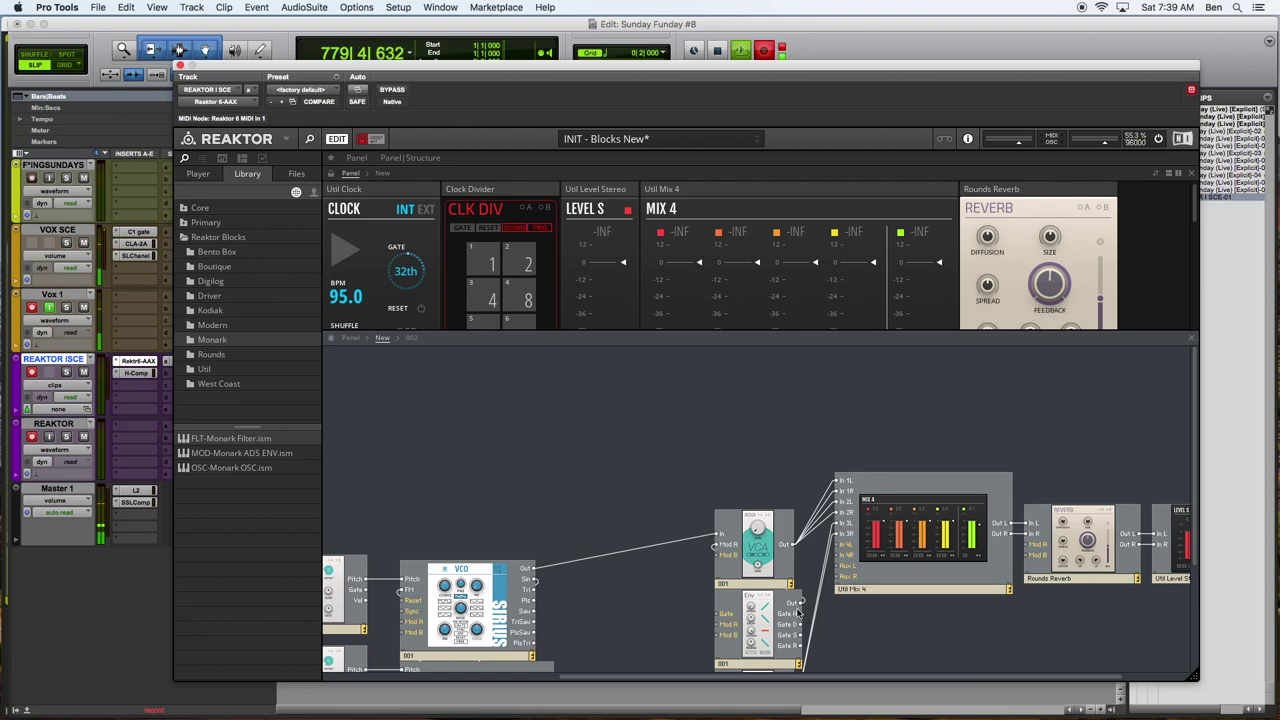
{"action": "scroll", "coordinate": [797, 600], "scroll_direction": "down", "scroll_amount": 3}
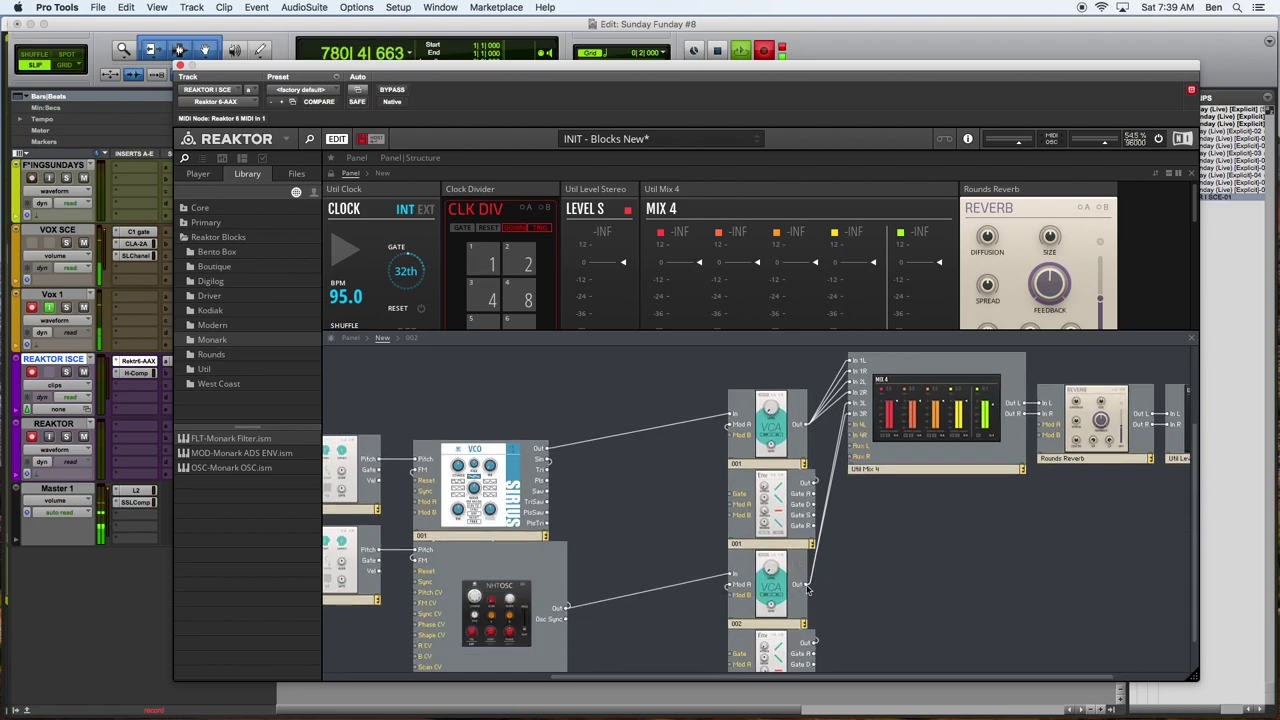
{"action": "left_click_drag", "start_coordinate": [806, 586], "coordinate": [852, 382]}
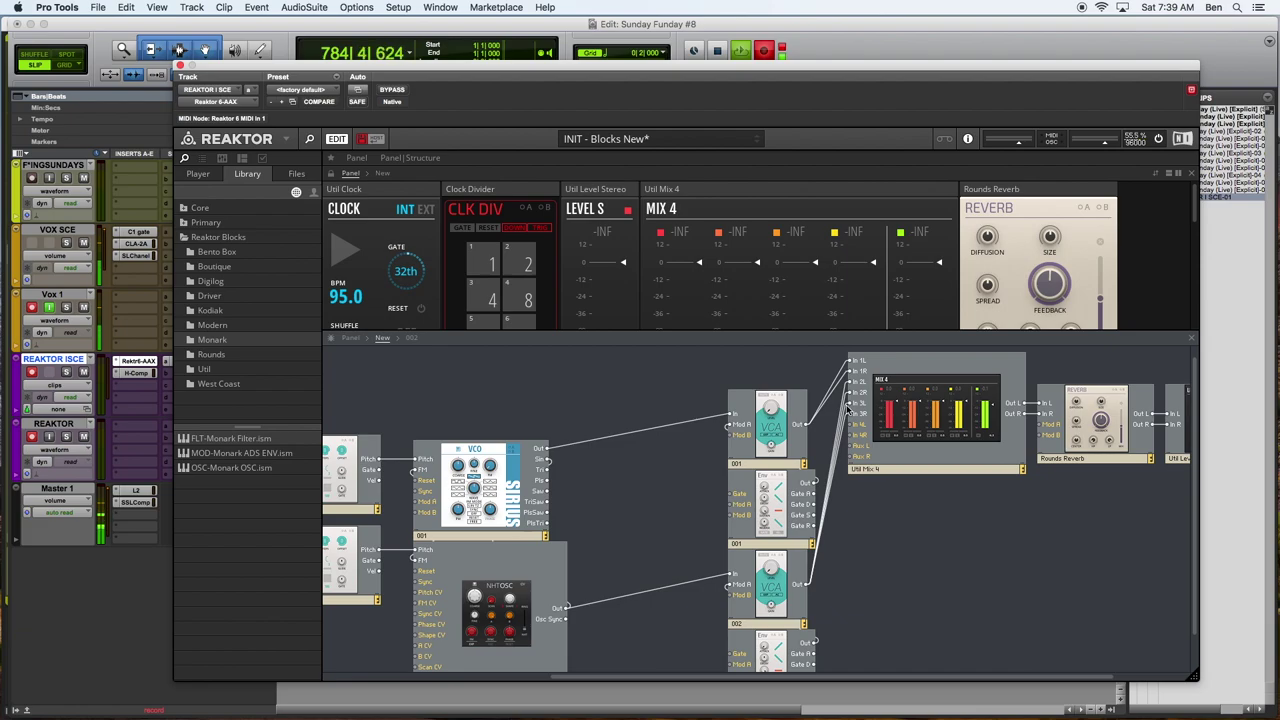
{"action": "left_click_drag", "start_coordinate": [864, 451], "coordinate": [920, 489]}
{"action": "left_click", "coordinate": [905, 609]}
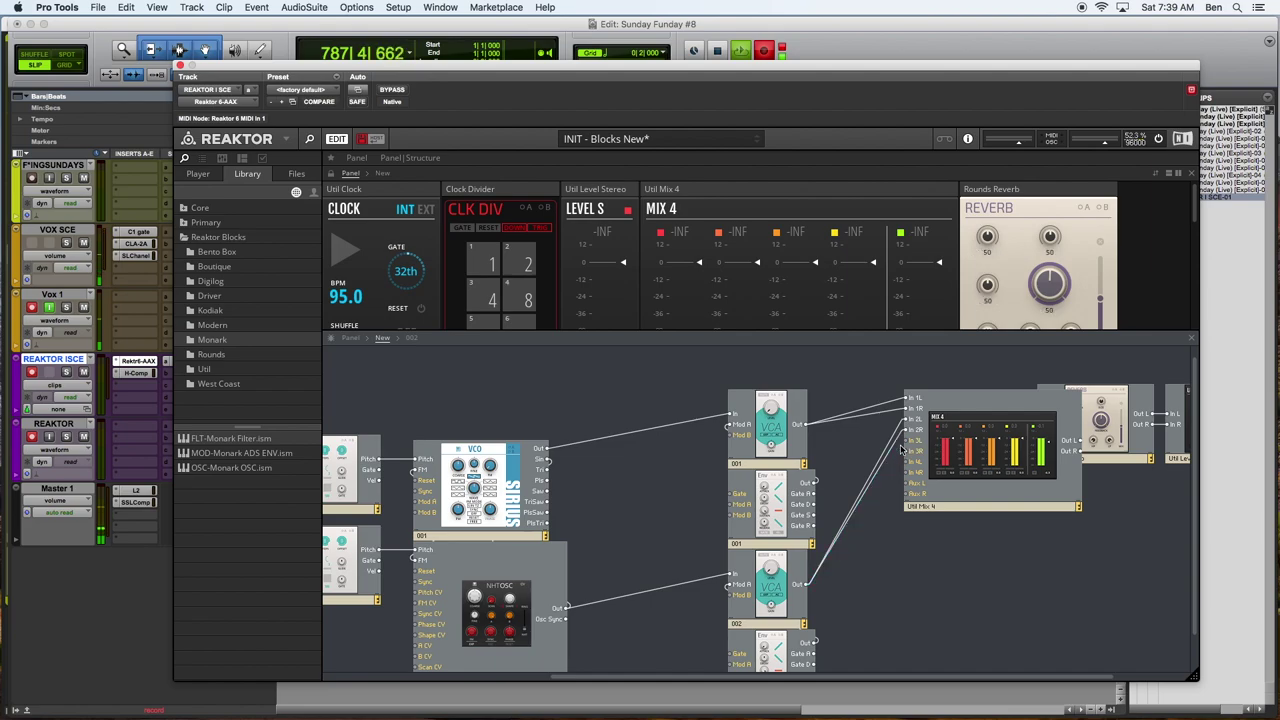
{"action": "left_click_drag", "start_coordinate": [968, 493], "coordinate": [914, 452]}
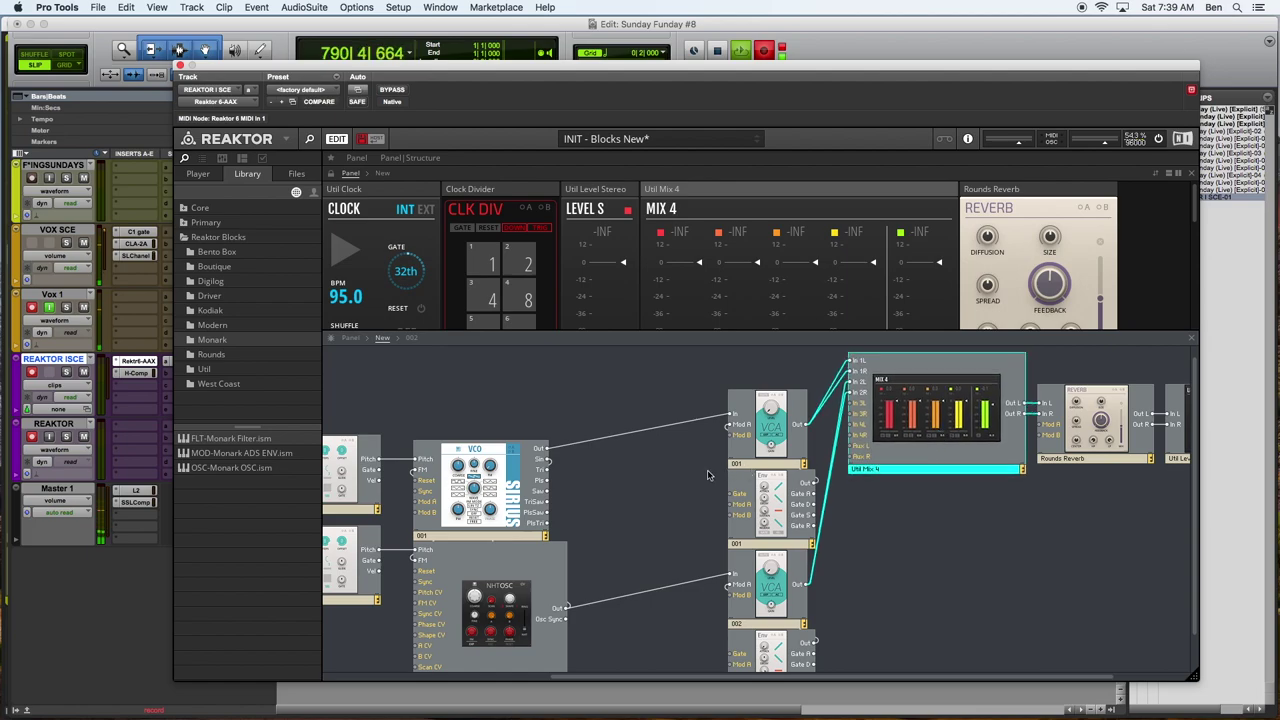
{"action": "left_click", "coordinate": [647, 498]}
Move the two 8 Steps sequencers, the Sirius VCO and the NHTOSC up together beside the Clock Divider
{"action": "scroll", "coordinate": [541, 518], "scroll_direction": "down", "scroll_amount": 4}
{"action": "scroll", "coordinate": [423, 496], "scroll_direction": "left", "scroll_amount": 10}
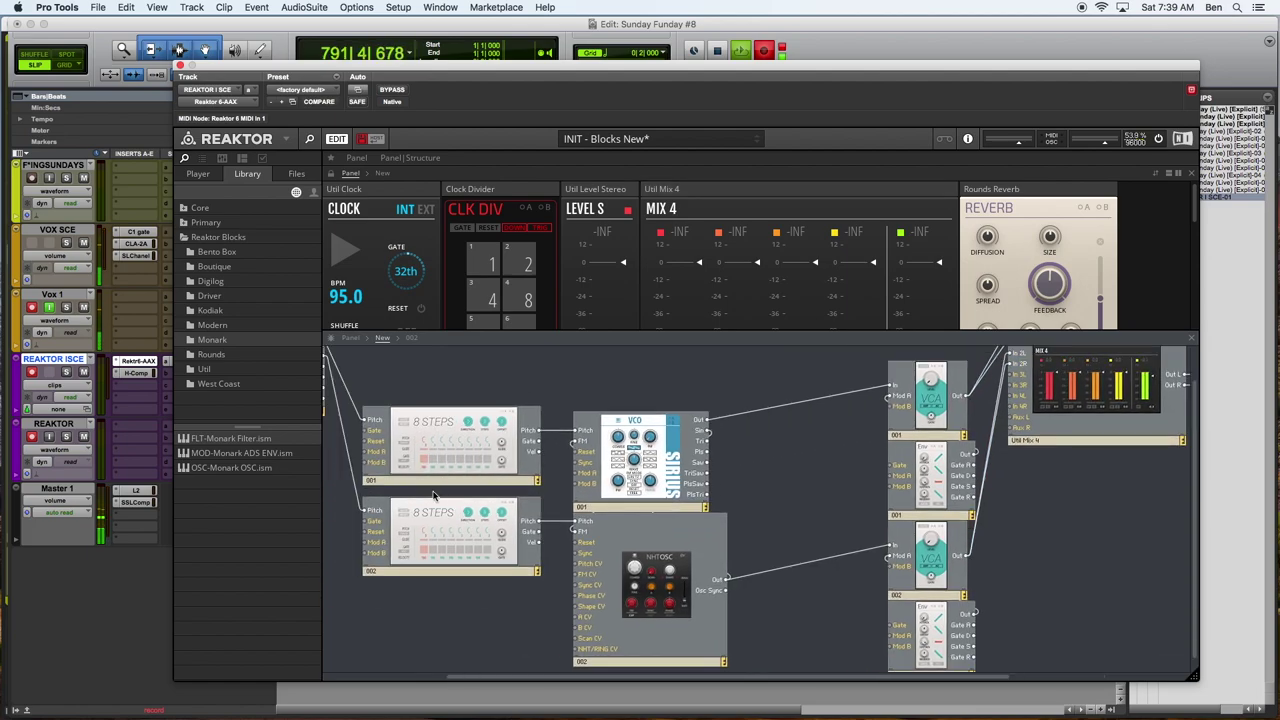
{"action": "scroll", "coordinate": [505, 460], "scroll_direction": "left", "scroll_amount": 8}
{"action": "left_click_drag", "start_coordinate": [544, 463], "coordinate": [882, 627]}
{"action": "scroll", "coordinate": [714, 548], "scroll_direction": "down", "scroll_amount": 1}
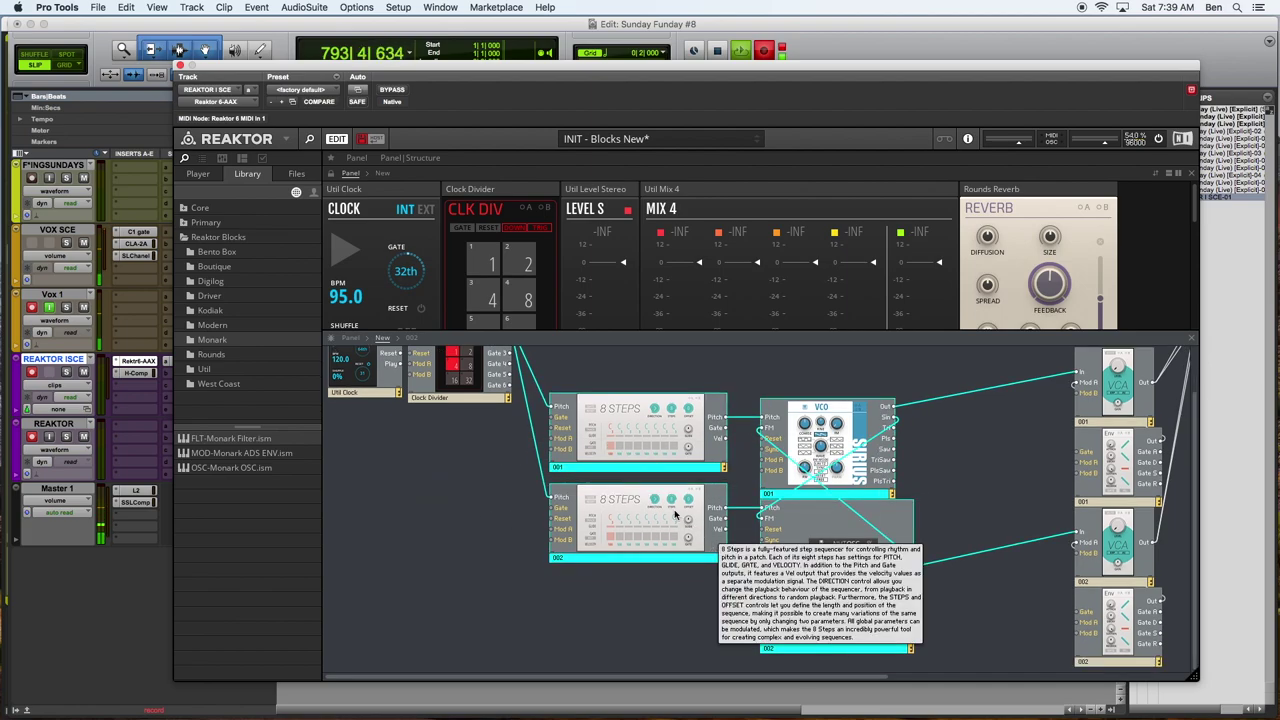
{"action": "left_click_drag", "start_coordinate": [631, 450], "coordinate": [586, 392]}
Move both VCA and Env pairs up together to line up with the oscillators, shifting the plug-in window for a better view
{"action": "scroll", "coordinate": [629, 401], "scroll_direction": "up", "scroll_amount": 2}
{"action": "scroll", "coordinate": [862, 446], "scroll_direction": "right", "scroll_amount": 5}
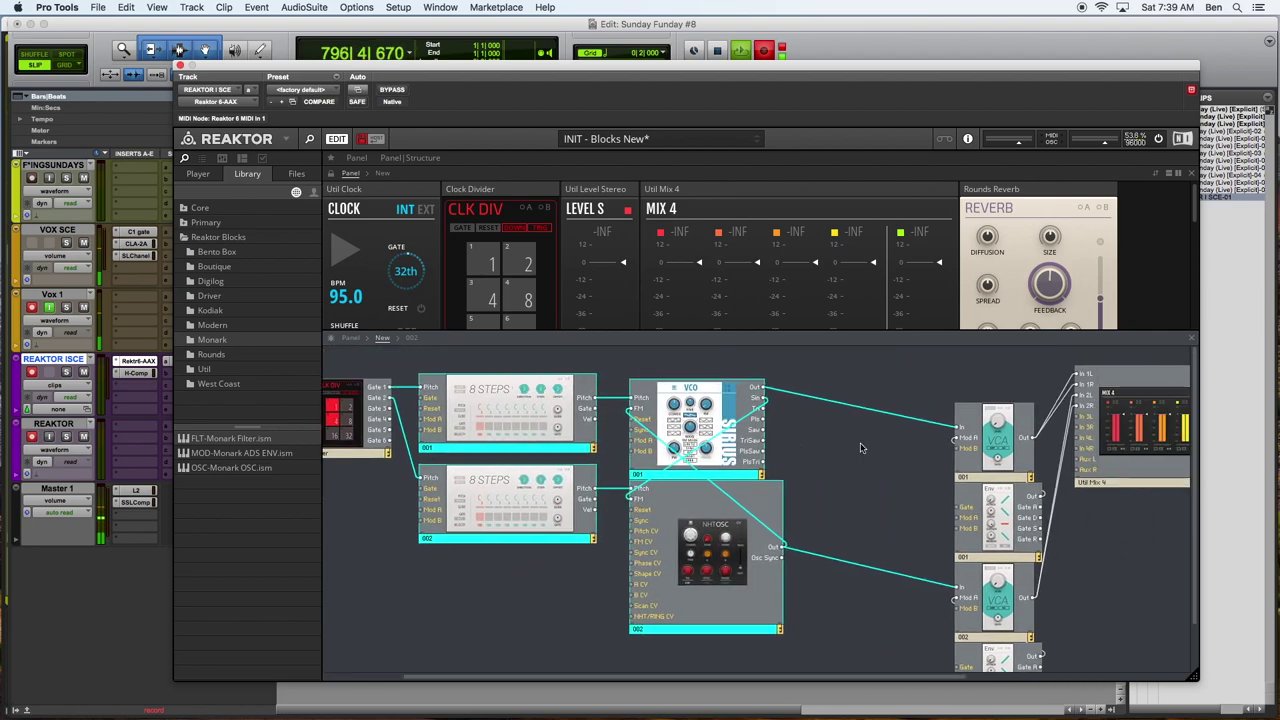
{"action": "left_click_drag", "start_coordinate": [865, 358], "coordinate": [960, 665]}
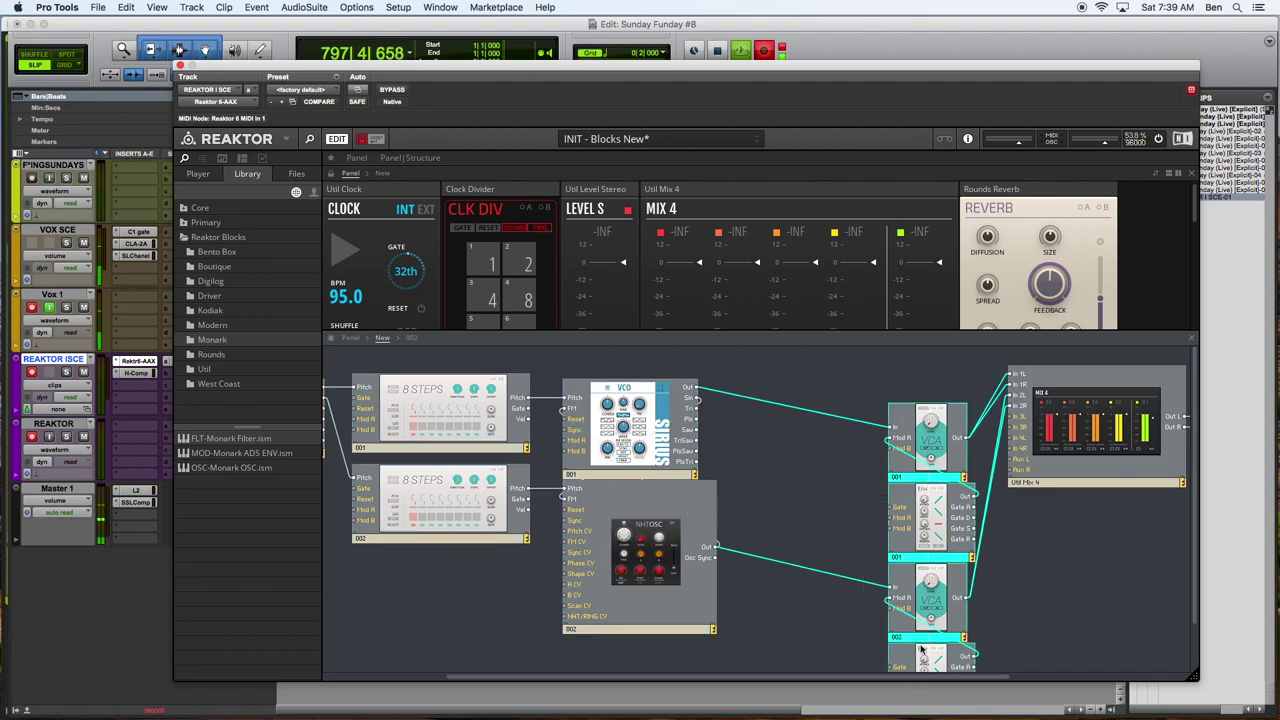
{"action": "scroll", "coordinate": [913, 622], "scroll_direction": "down", "scroll_amount": 2}
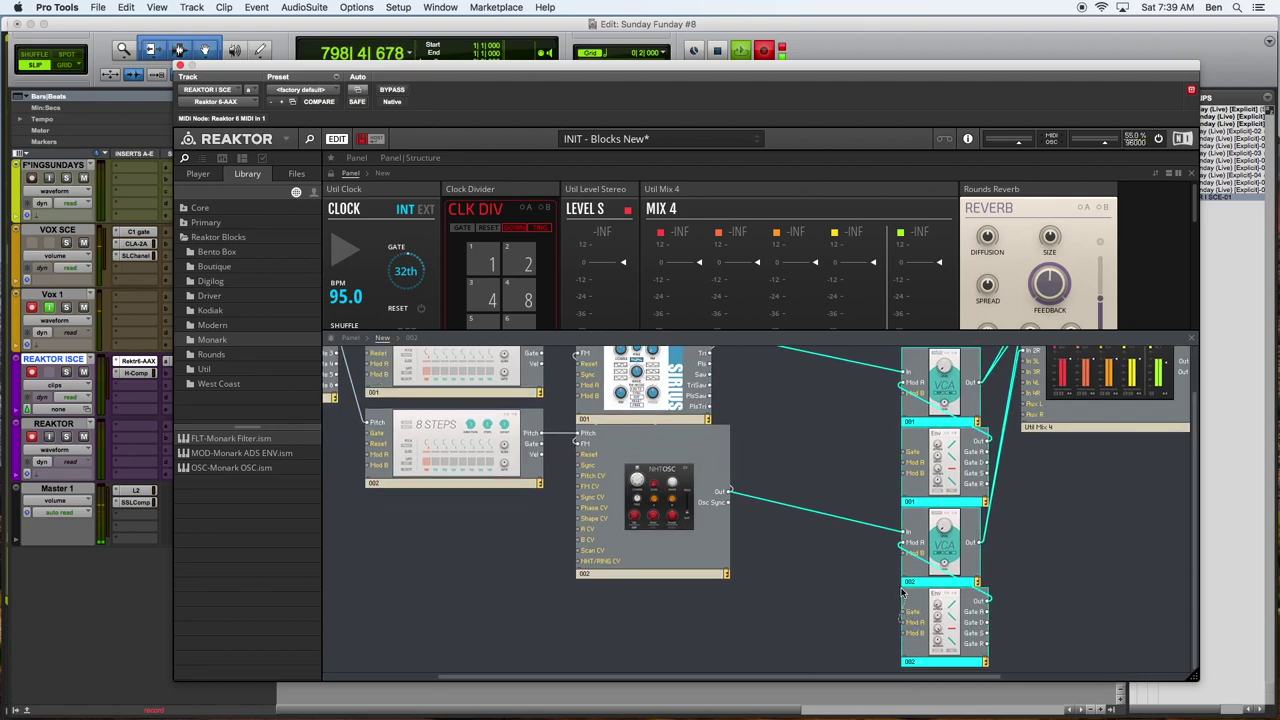
{"action": "left_click_drag", "start_coordinate": [955, 632], "coordinate": [937, 600]}
{"action": "scroll", "coordinate": [937, 600], "scroll_direction": "up", "scroll_amount": 1}
{"action": "left_click_drag", "start_coordinate": [741, 73], "coordinate": [693, 40]}
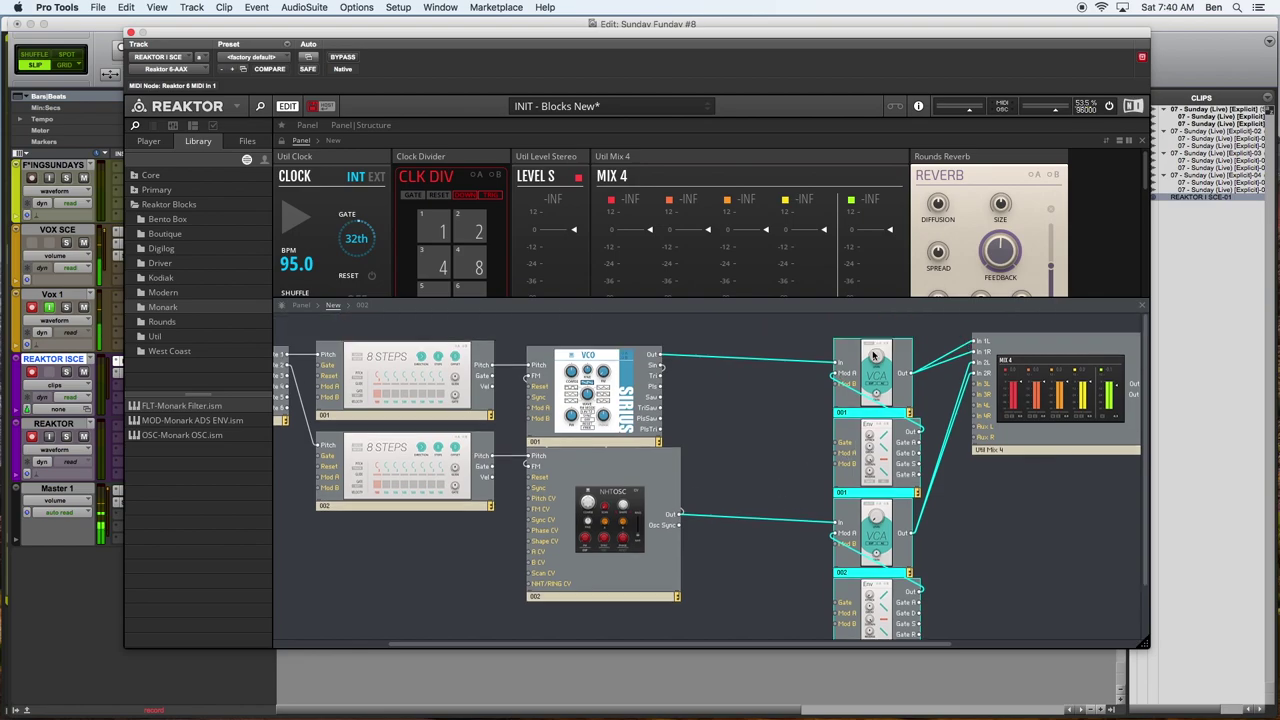
{"action": "left_click_drag", "start_coordinate": [873, 355], "coordinate": [862, 349]}
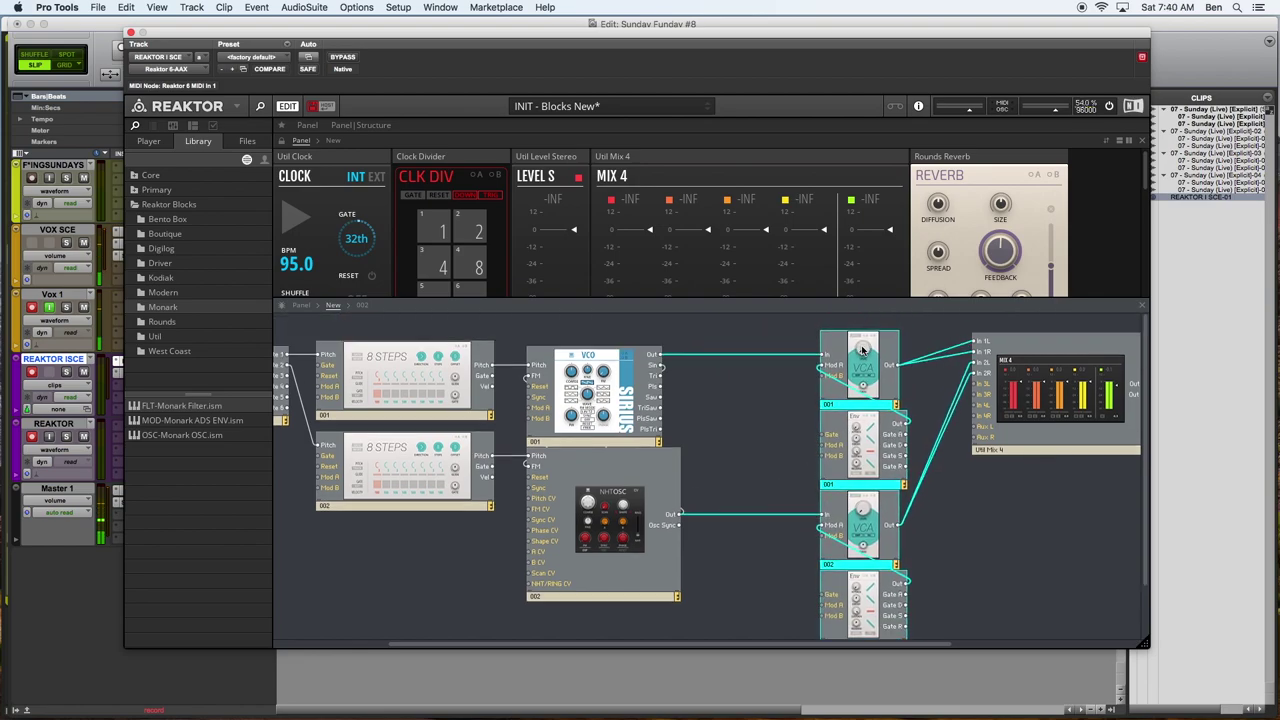
Move Mix 4, Rounds Reverb, Util Level Stereo and the outputs slightly down as a group beside the VCAs
{"action": "scroll", "coordinate": [862, 349], "scroll_direction": "right", "scroll_amount": 10}
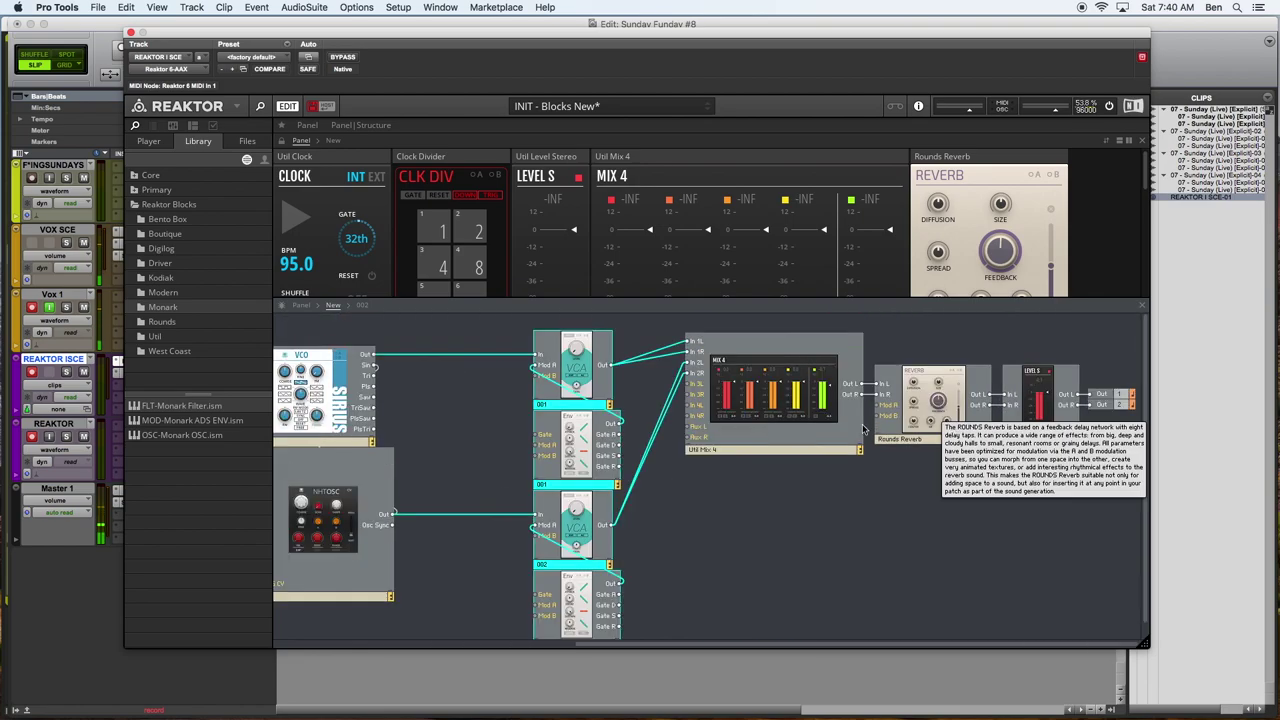
{"action": "left_click_drag", "start_coordinate": [738, 322], "coordinate": [1118, 489]}
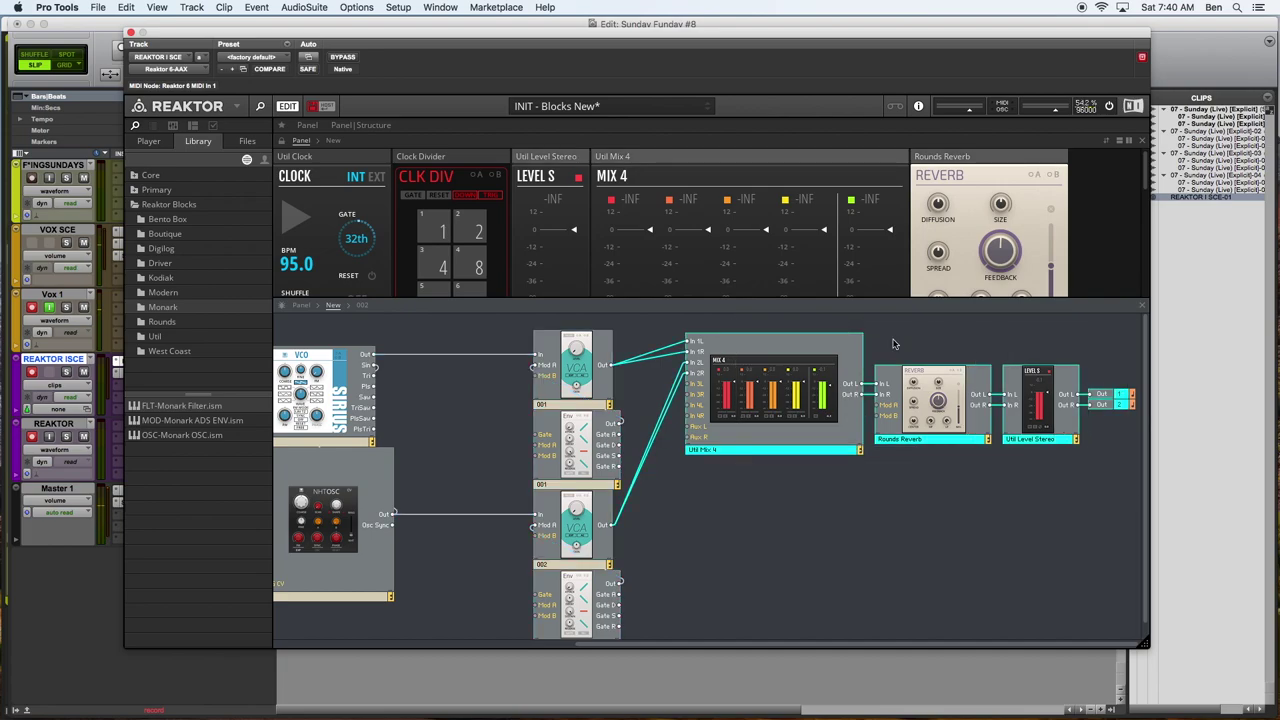
{"action": "mouse_move", "coordinate": [826, 351]}
{"action": "left_mouse_down"}
{"action": "mouse_move", "coordinate": [826, 407]}
{"action": "mouse_move", "coordinate": [818, 375]}
{"action": "left_mouse_up"}
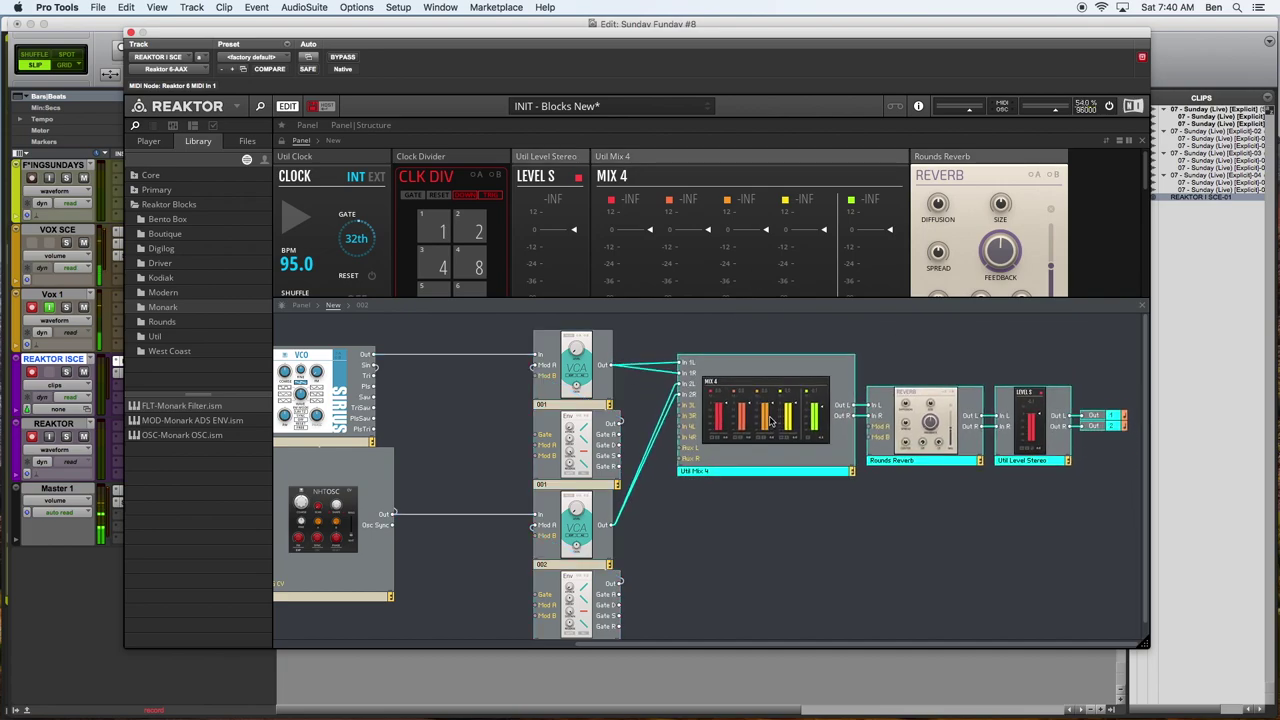
Switch to the full panel view, mute channel 2 of Mix 4 and start the clock
{"action": "scroll", "coordinate": [770, 425], "scroll_direction": "left", "scroll_amount": 16}
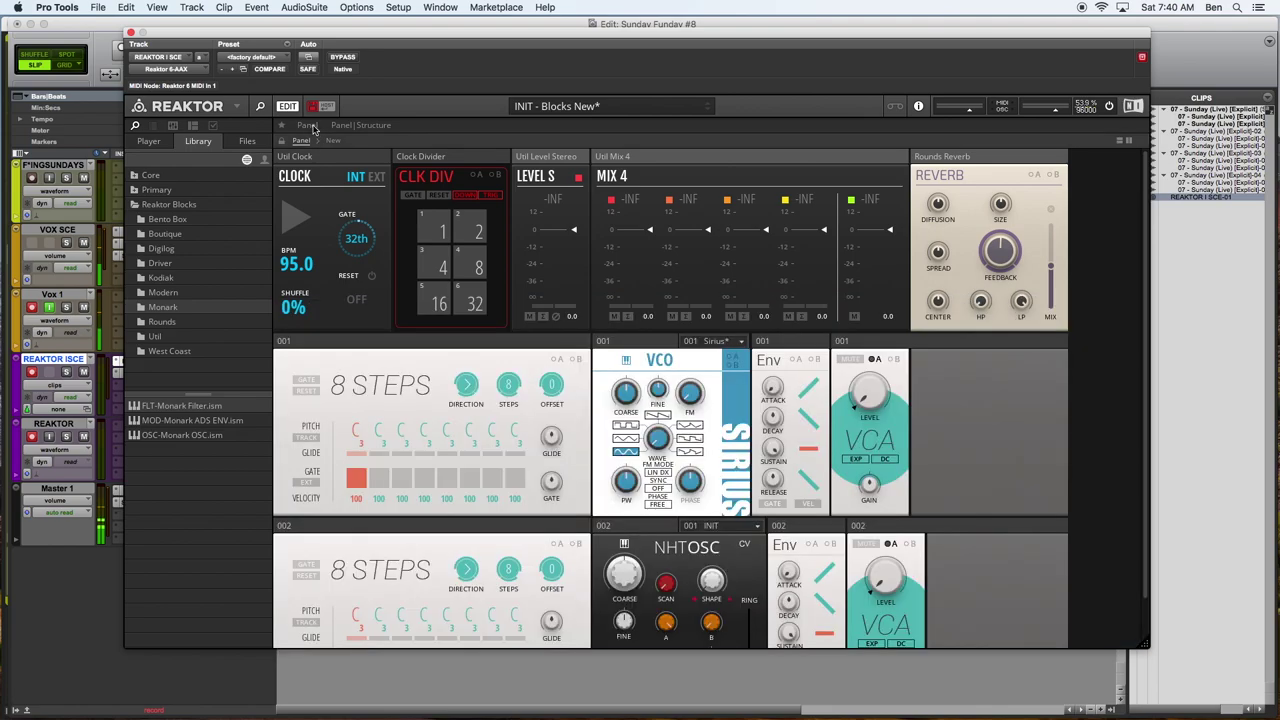
{"action": "left_click", "coordinate": [310, 125]}
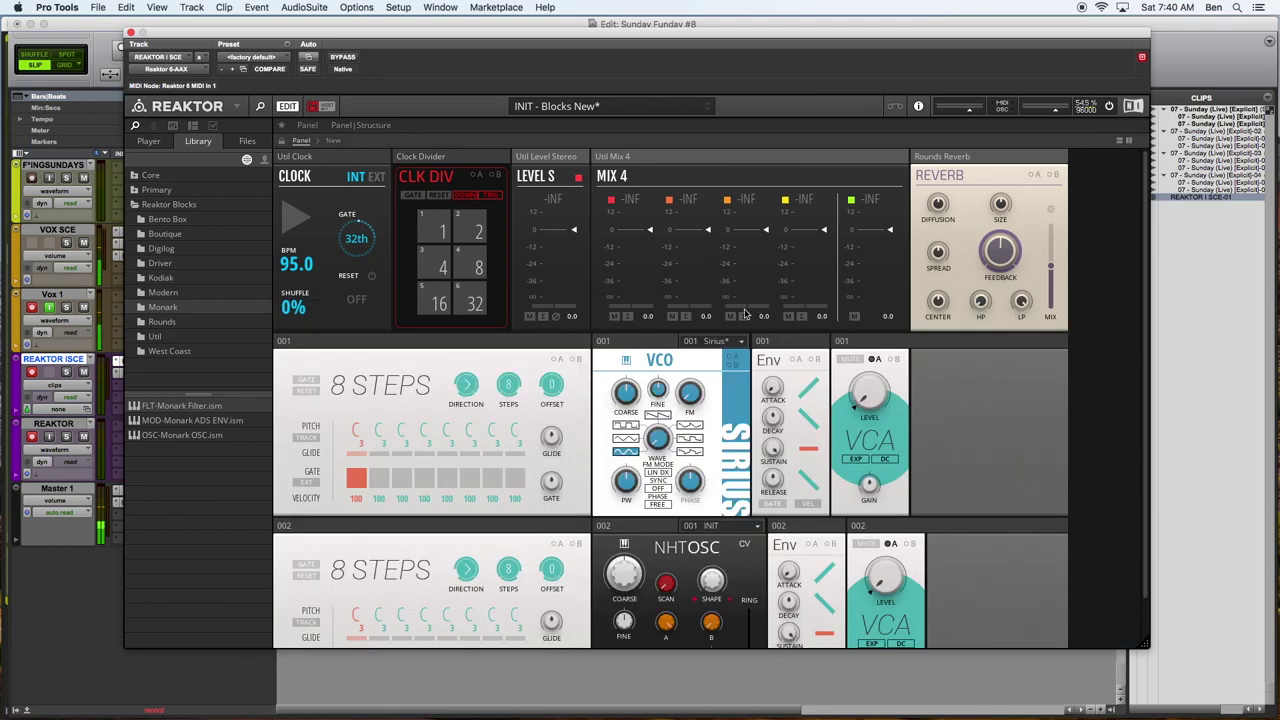
{"action": "left_click", "coordinate": [672, 317]}
{"action": "left_click", "coordinate": [290, 218]}
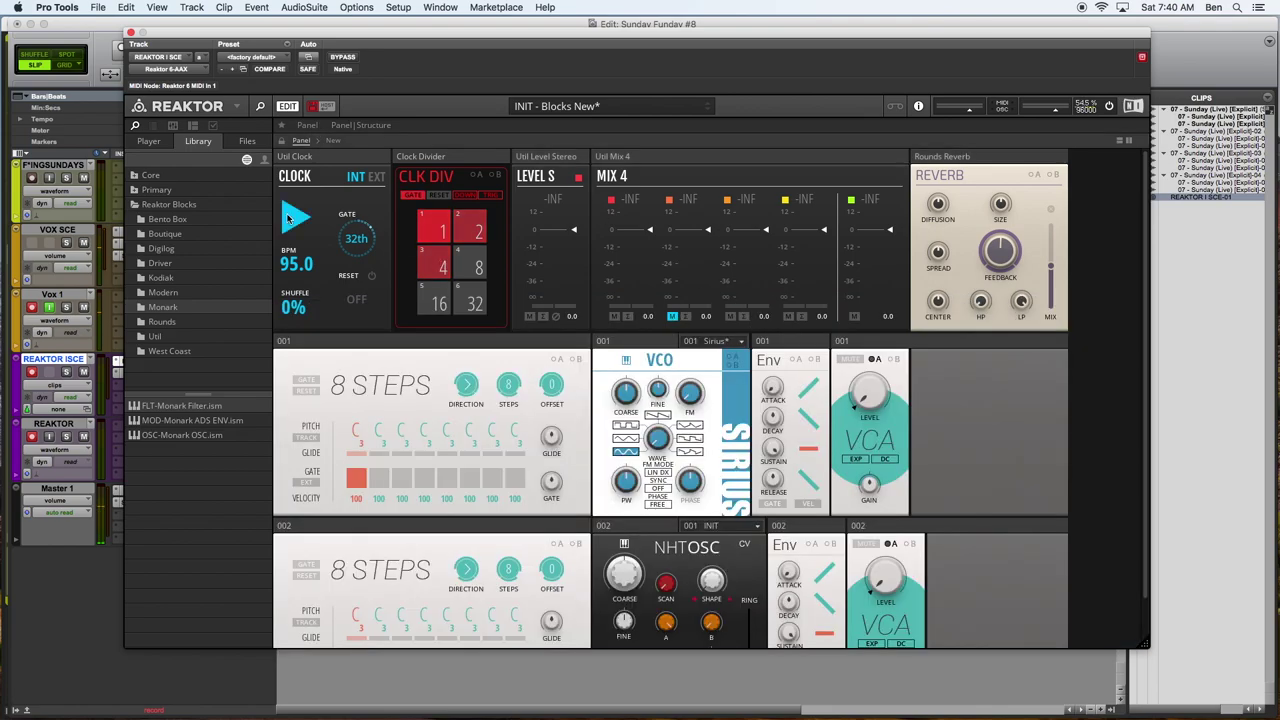
Check both voices in the panel with the clock running and return to the combined panel and structure view
{"action": "scroll", "coordinate": [592, 412], "scroll_direction": "down", "scroll_amount": 3}
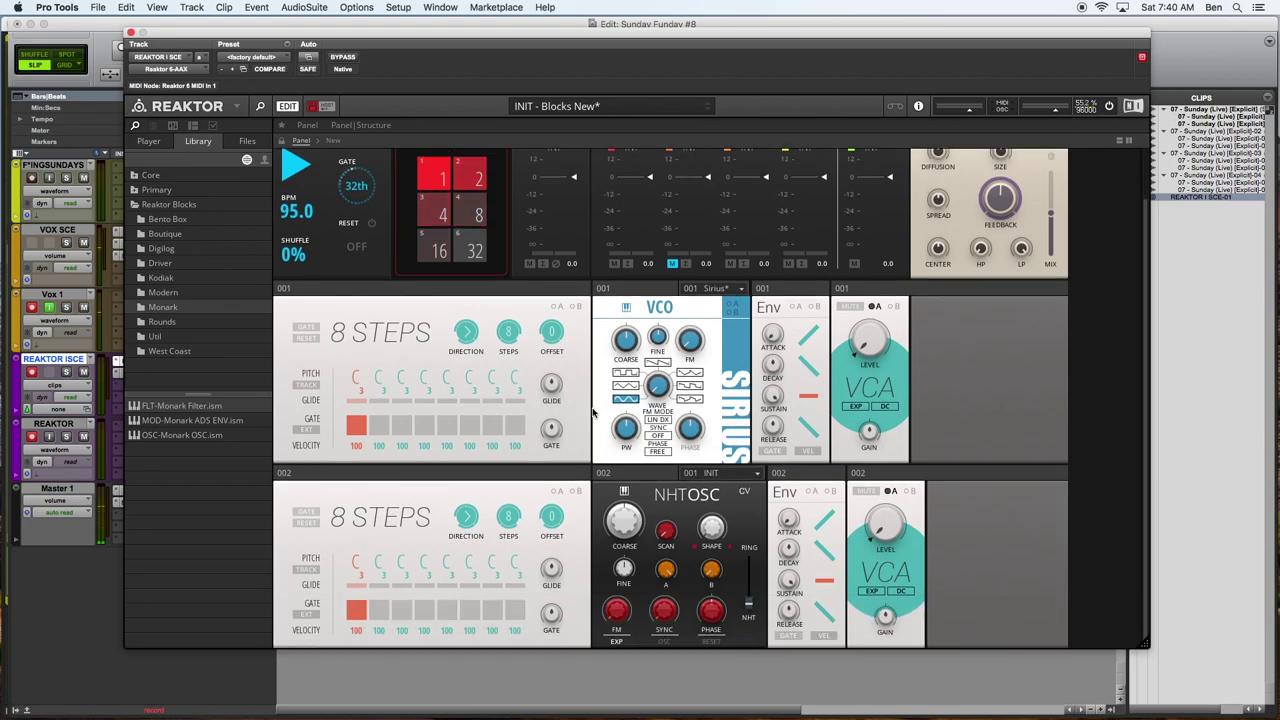
{"action": "scroll", "coordinate": [592, 412], "scroll_direction": "up", "scroll_amount": 3}
{"action": "scroll", "coordinate": [592, 412], "scroll_direction": "down", "scroll_amount": 3}
{"action": "scroll", "coordinate": [592, 412], "scroll_direction": "up", "scroll_amount": 3}
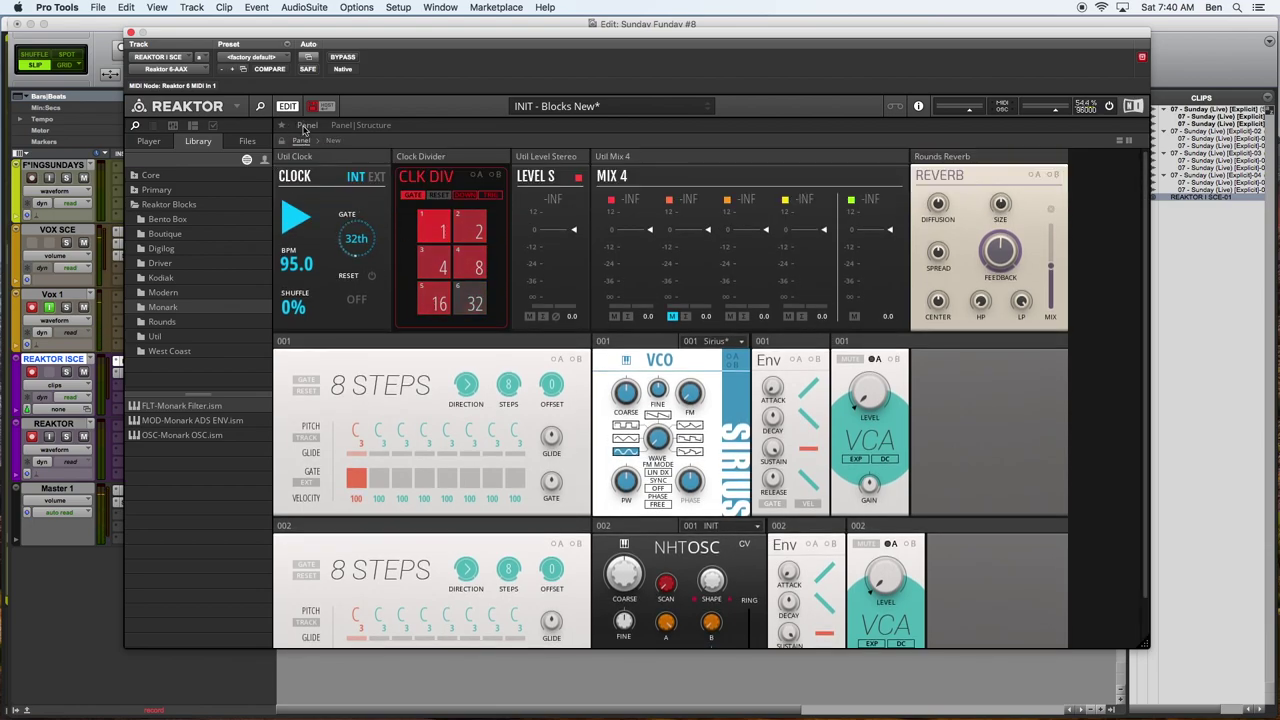
{"action": "left_click", "coordinate": [347, 127]}
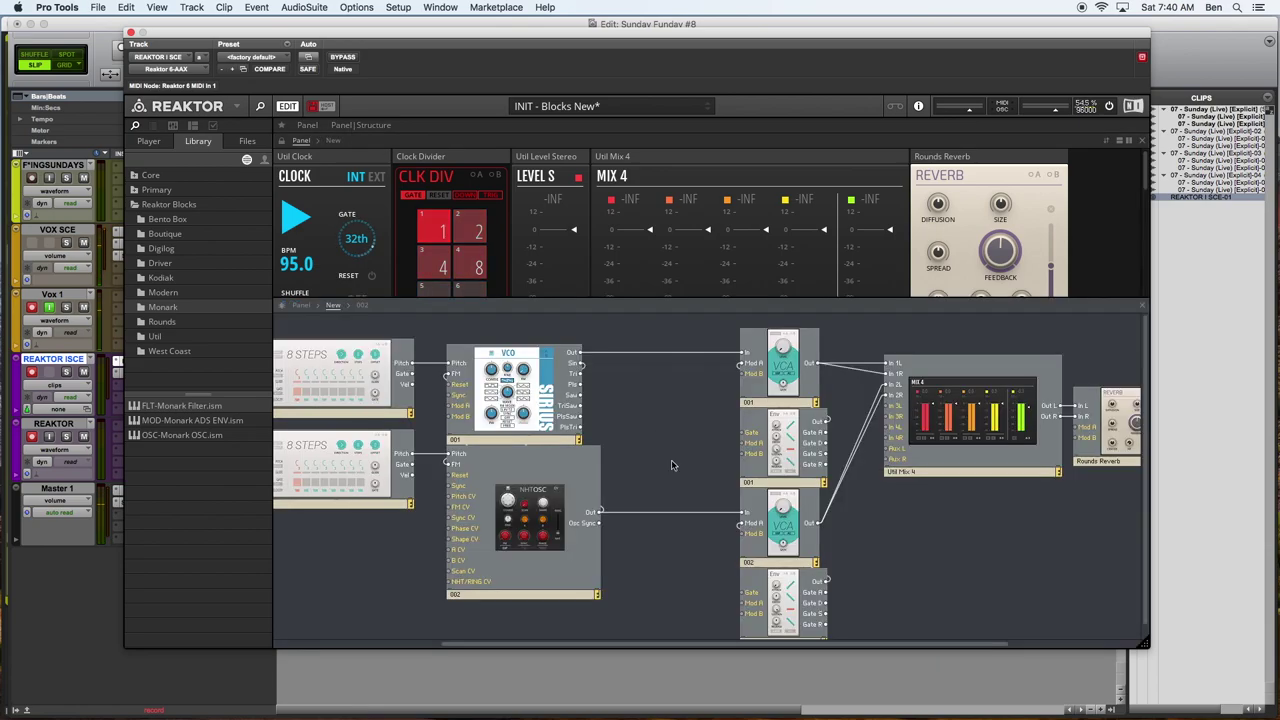
Delete the existing Clock Divider block together with its connections to both 8 Steps sequencers
{"action": "scroll", "coordinate": [672, 465], "scroll_direction": "right", "scroll_amount": 5}
{"action": "scroll", "coordinate": [757, 560], "scroll_direction": "left", "scroll_amount": 10}
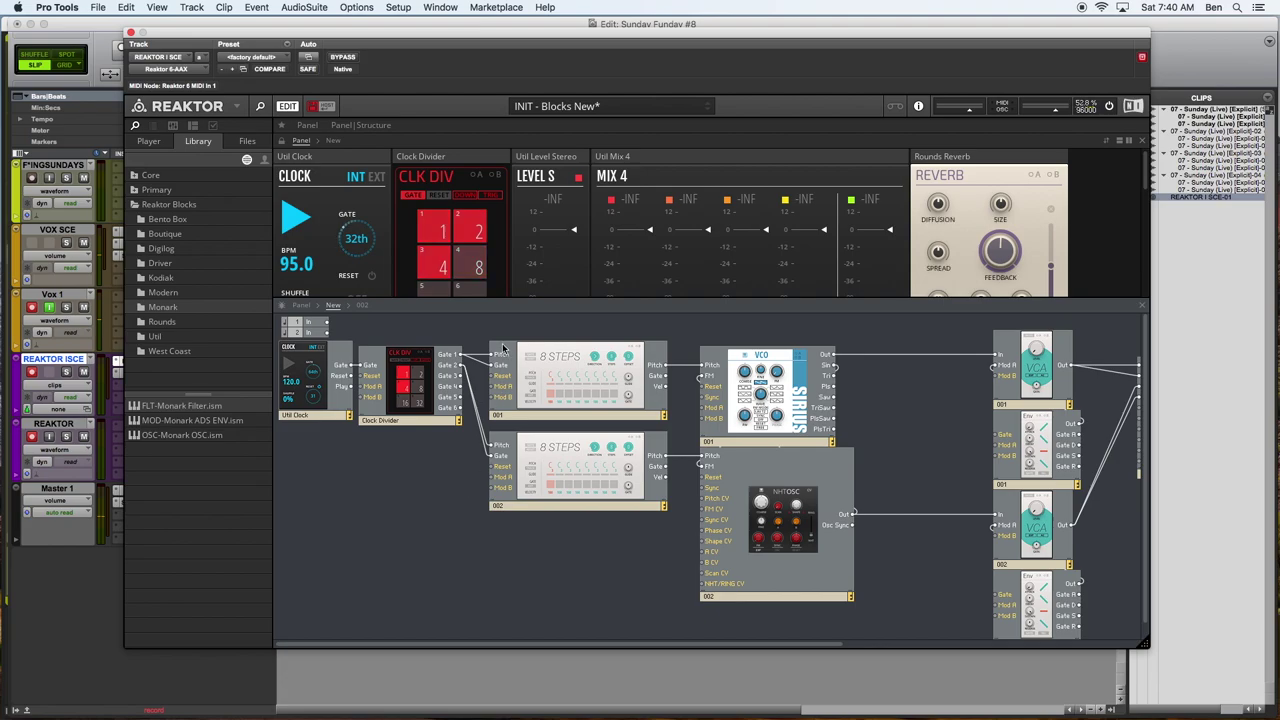
{"action": "left_click_drag", "start_coordinate": [490, 432], "coordinate": [492, 456]}
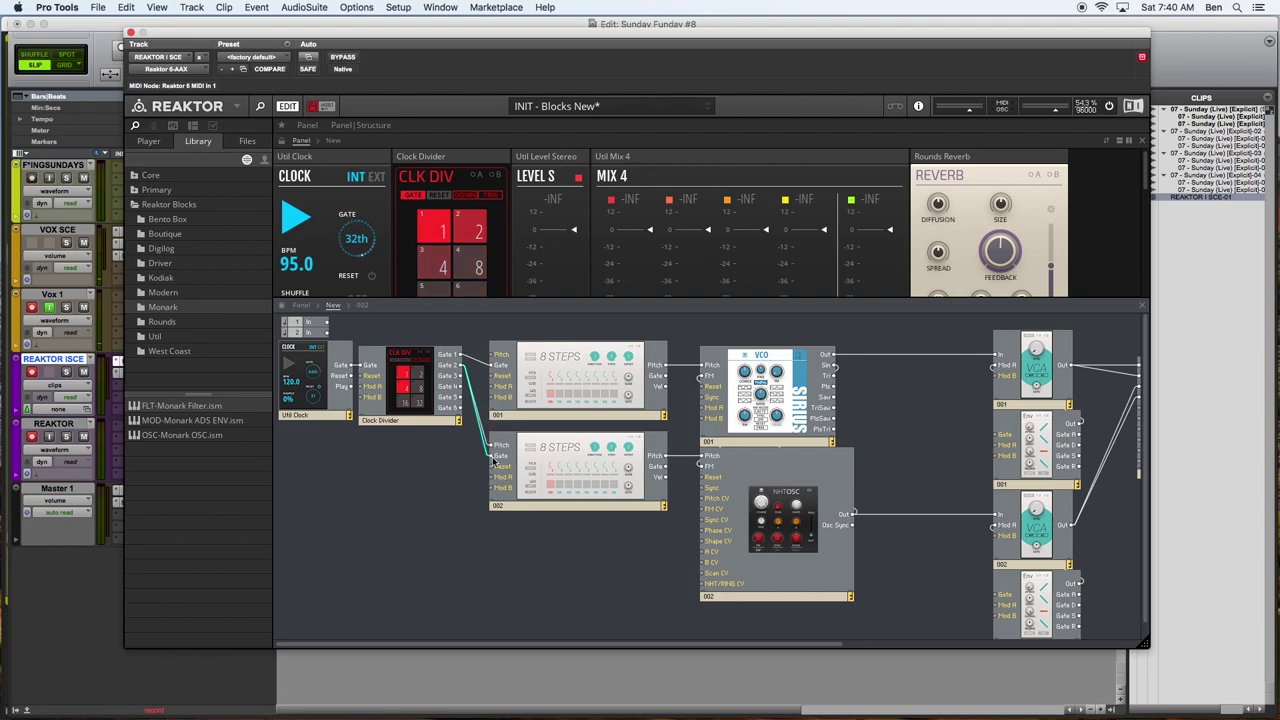
{"action": "key", "text": "Delete"}
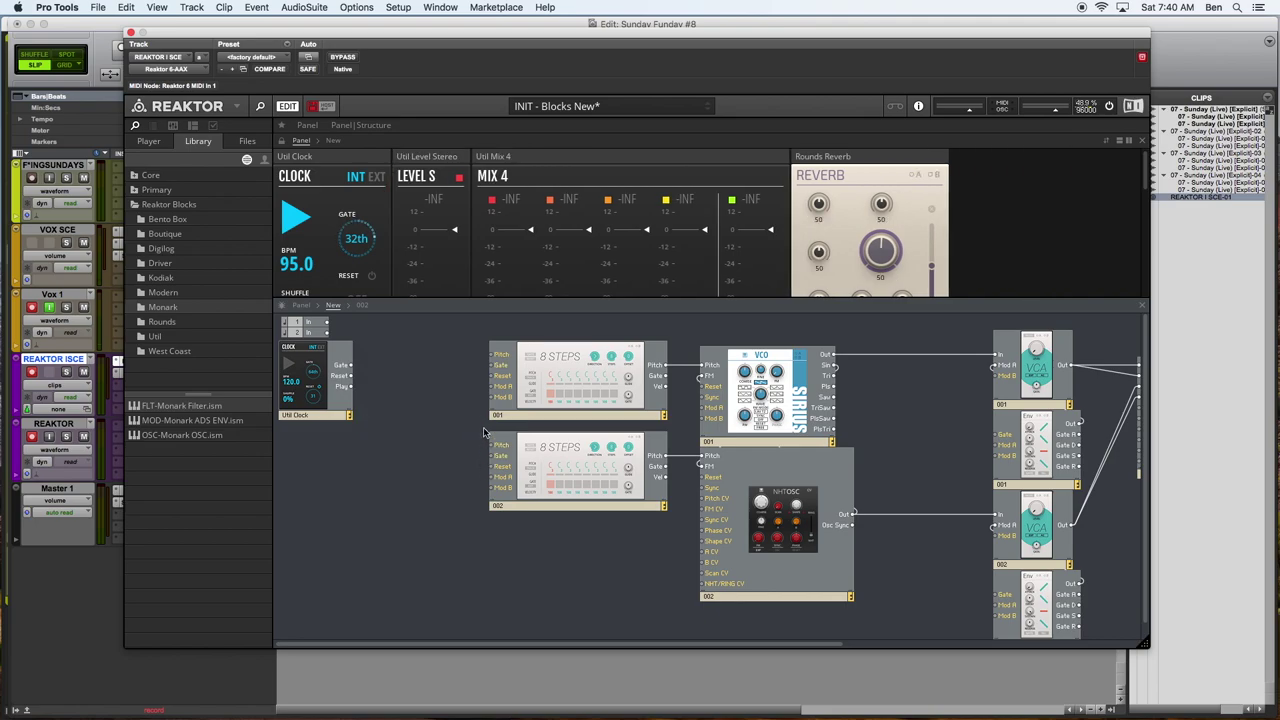
Add a fresh SEQ-Clock Divider from the Digilog blocks between the clock and the sequencers, fed by the clock's Gate output
{"action": "right_click", "coordinate": [417, 360]}
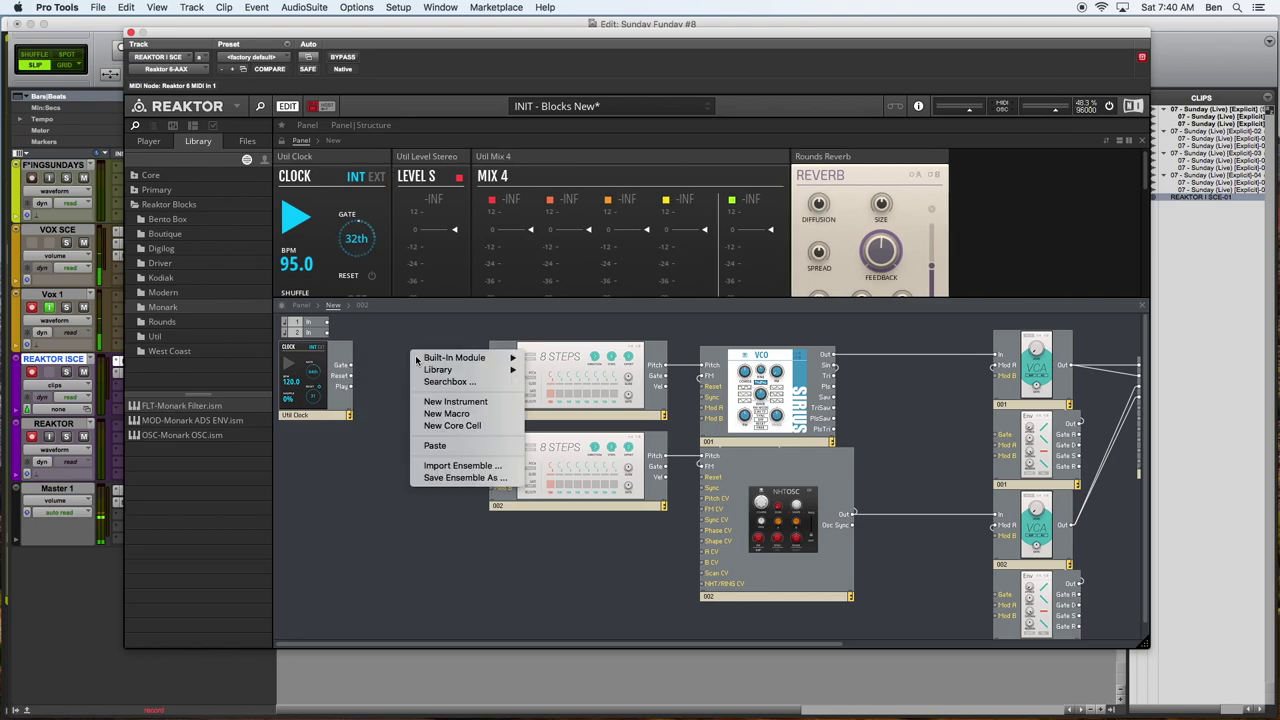
{"action": "left_click", "coordinate": [402, 360]}
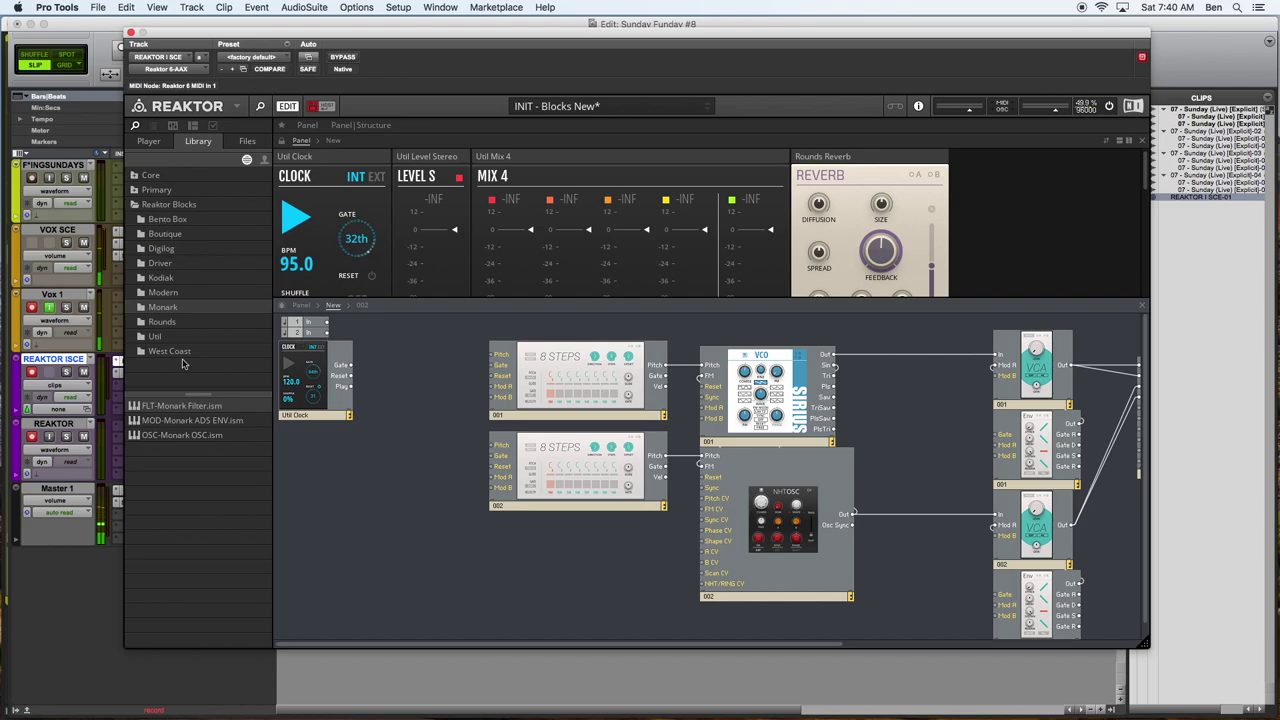
{"action": "left_click", "coordinate": [162, 222]}
{"action": "left_click", "coordinate": [163, 250]}
{"action": "left_click", "coordinate": [167, 292]}
{"action": "left_click", "coordinate": [163, 266]}
{"action": "left_click", "coordinate": [163, 250]}
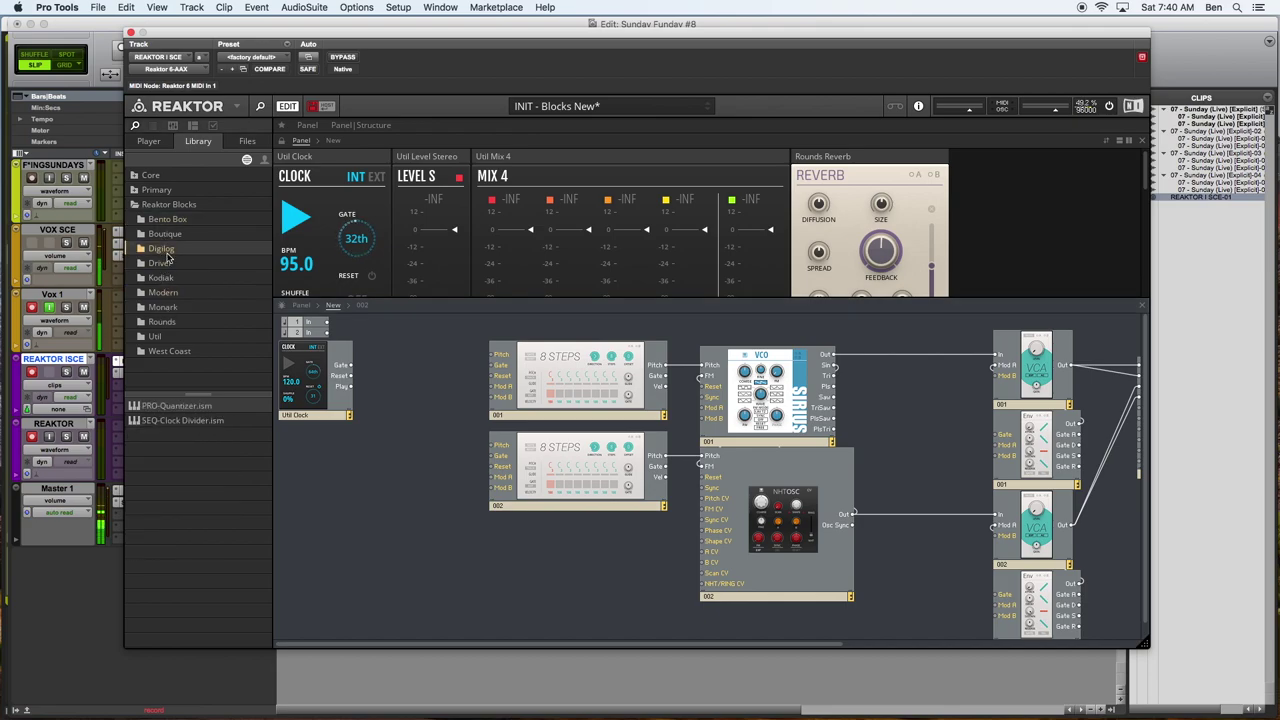
{"action": "left_click", "coordinate": [162, 419]}
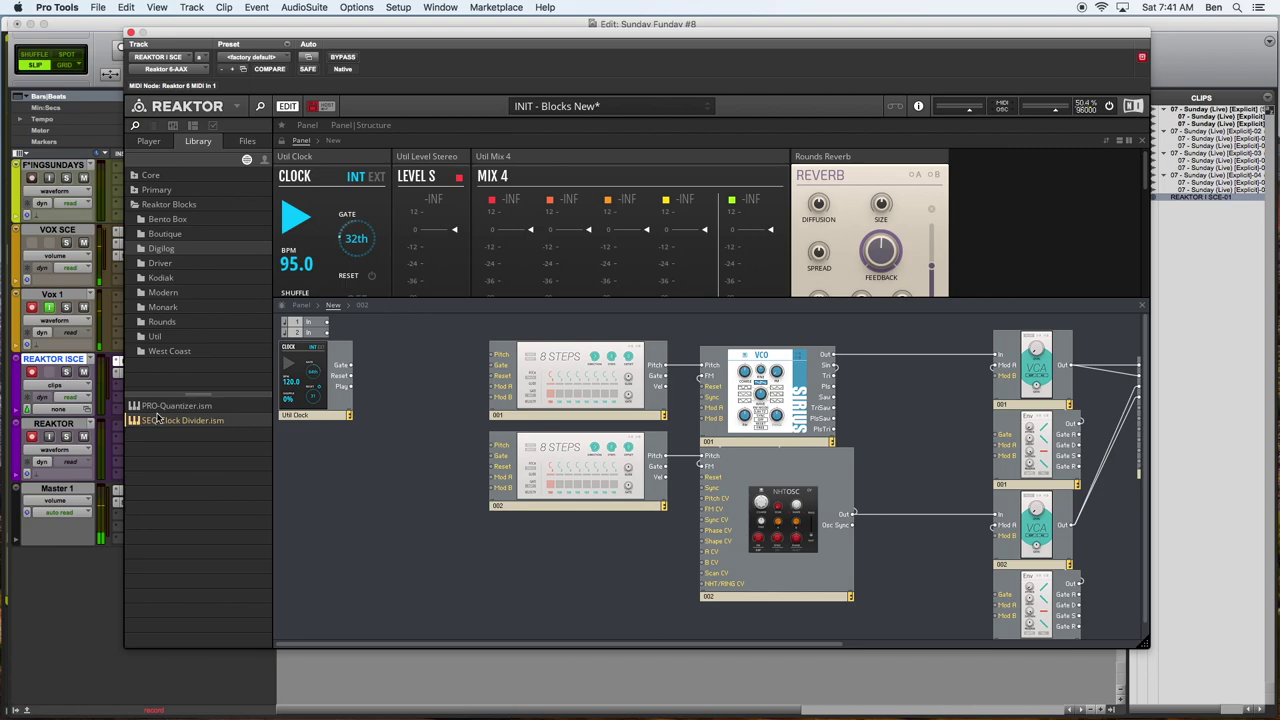
{"action": "left_click_drag", "start_coordinate": [380, 452], "coordinate": [465, 418]}
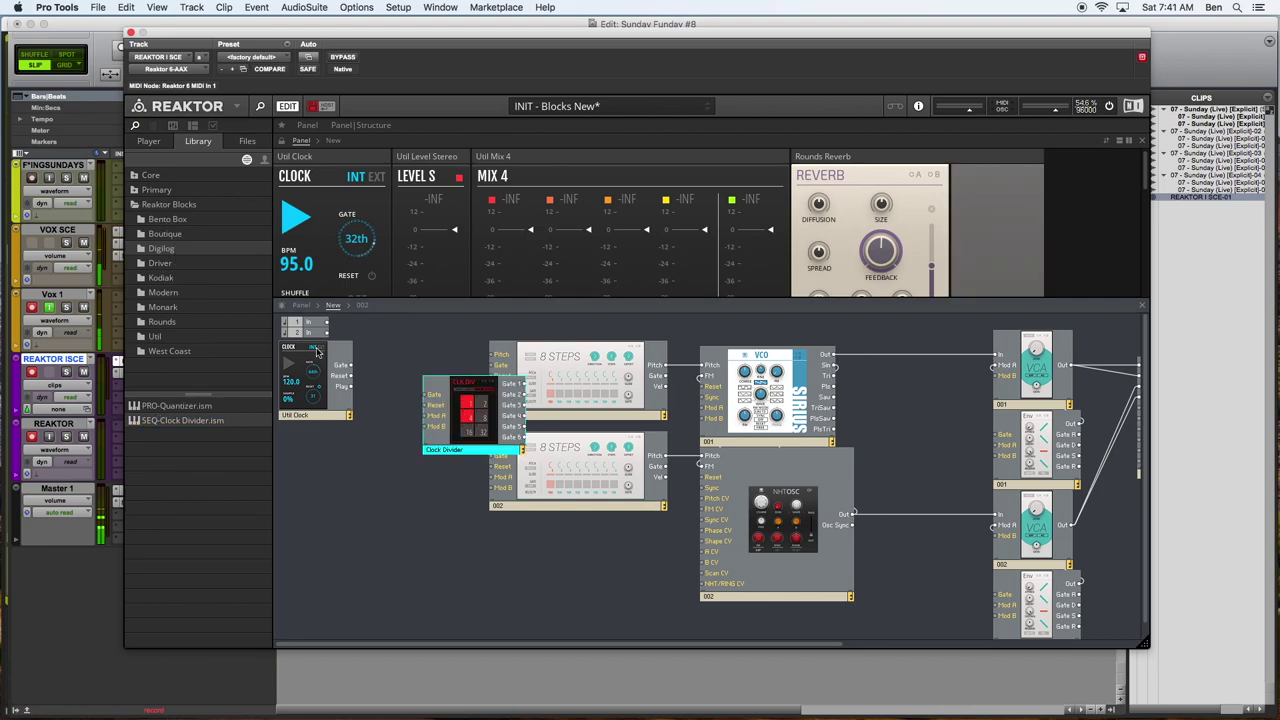
{"action": "left_click_drag", "start_coordinate": [466, 415], "coordinate": [425, 382]}
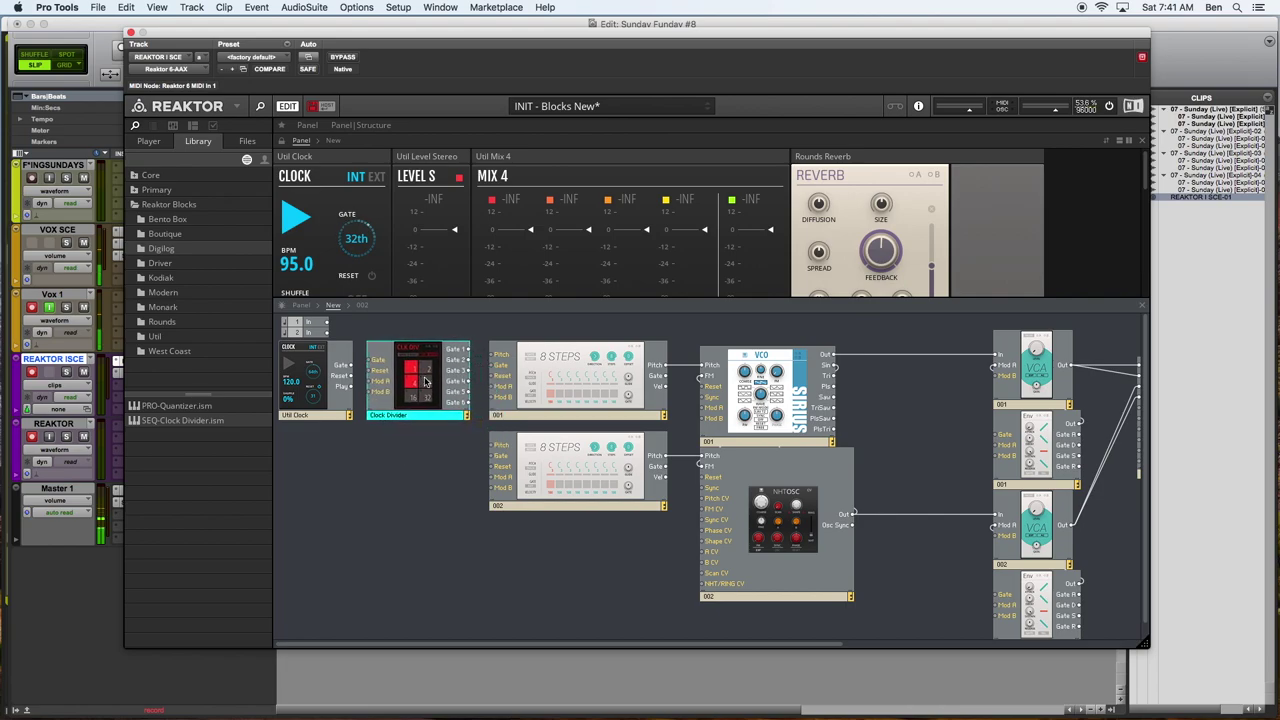
{"action": "left_click_drag", "start_coordinate": [376, 362], "coordinate": [416, 389]}
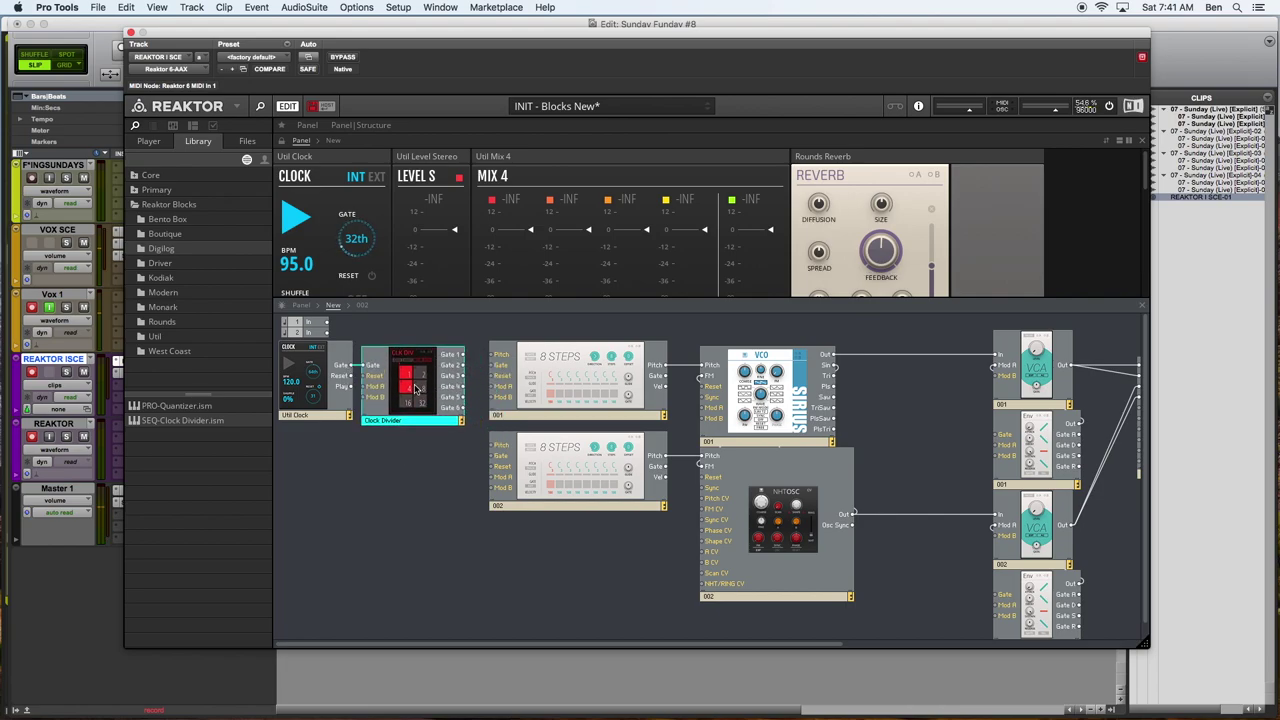
Connect Clock Divider Gate 2 to the Gate input of 8 Steps 001 and Gate 3 to that of 8 Steps 002, removing any misplaced wires
{"action": "left_click", "coordinate": [472, 366]}
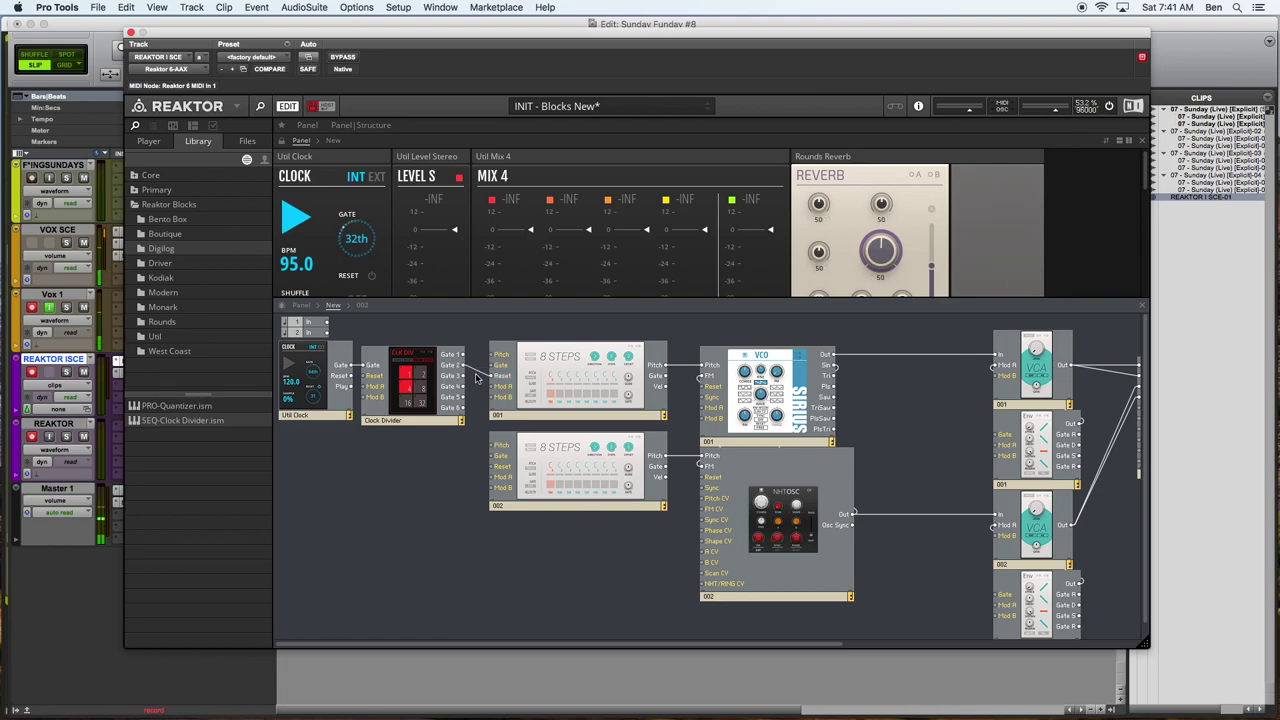
{"action": "key", "text": "Delete"}
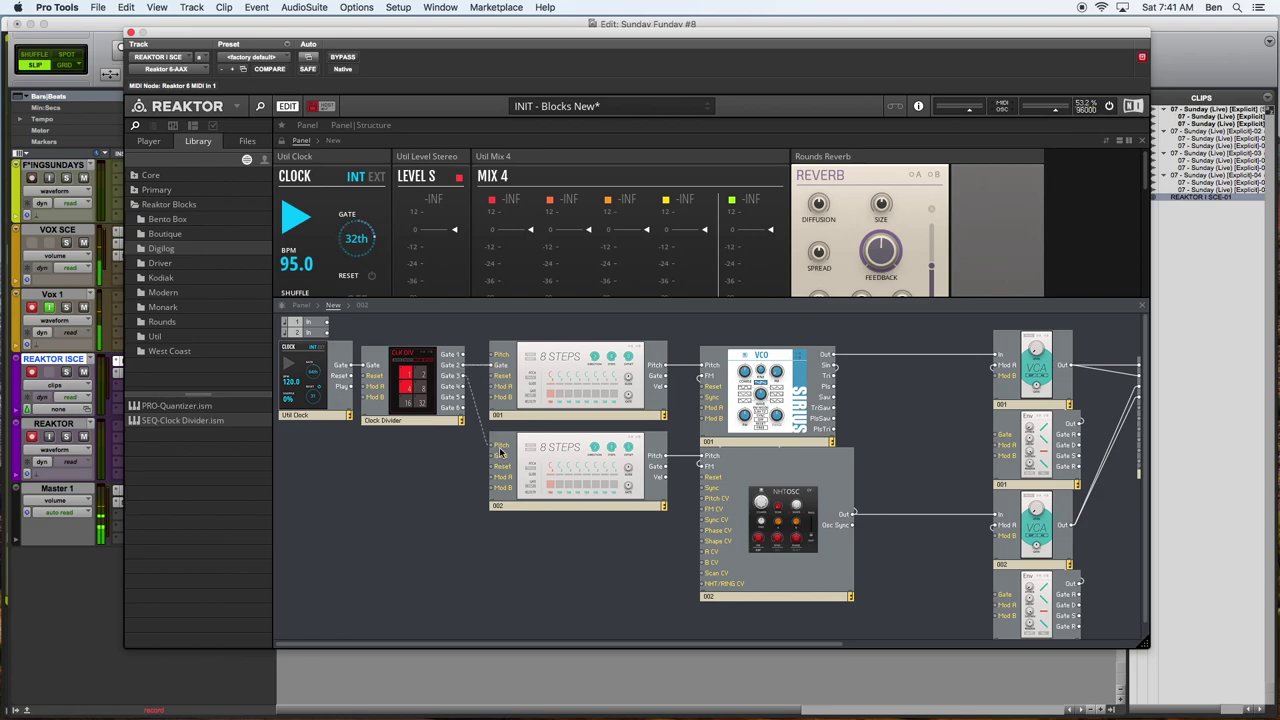
{"action": "left_click_drag", "start_coordinate": [494, 463], "coordinate": [494, 463]}
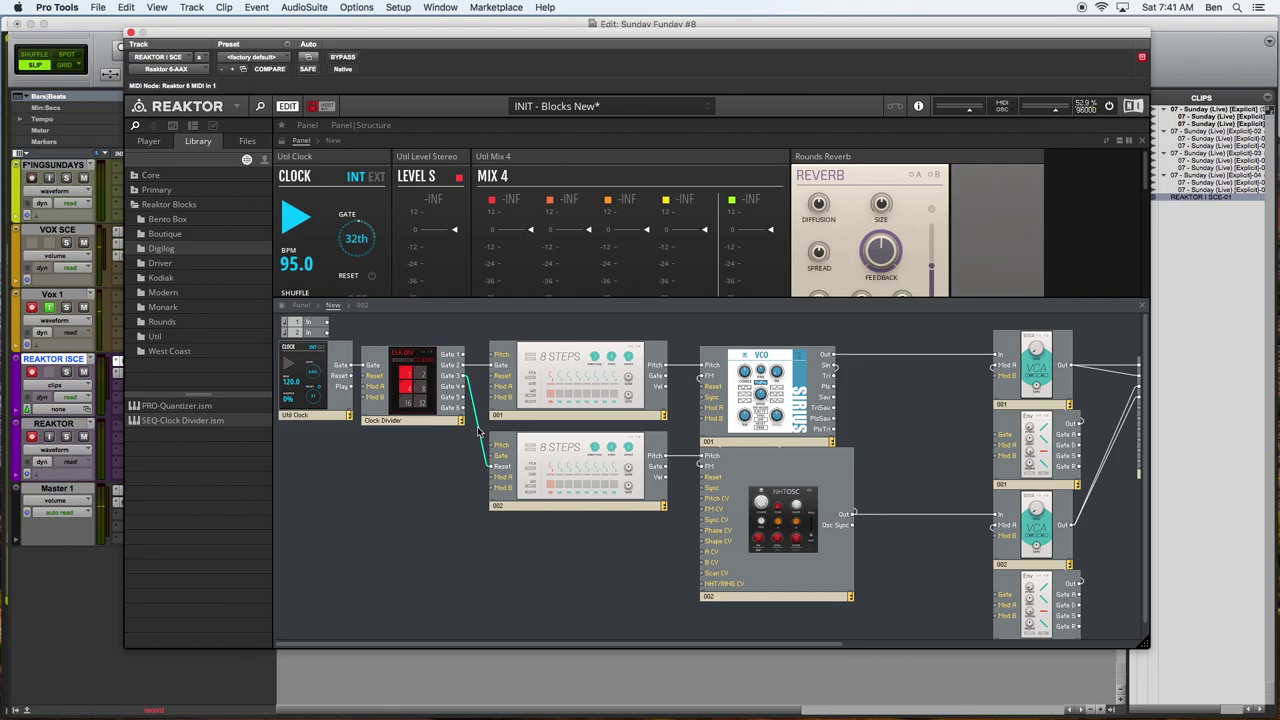
{"action": "key", "text": "Delete"}
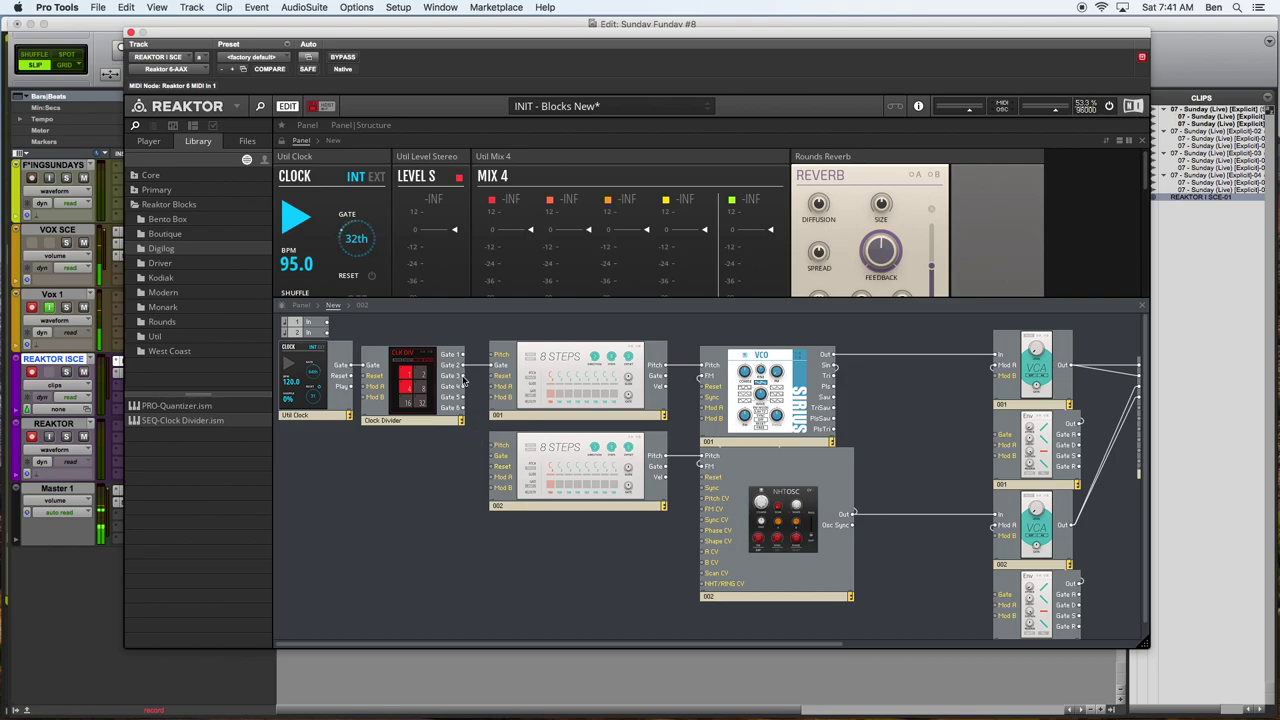
{"action": "left_click_drag", "start_coordinate": [492, 461], "coordinate": [494, 456]}
Move 8 Steps 002 up so it sits directly beneath 8 Steps 001
{"action": "left_click", "coordinate": [575, 481]}
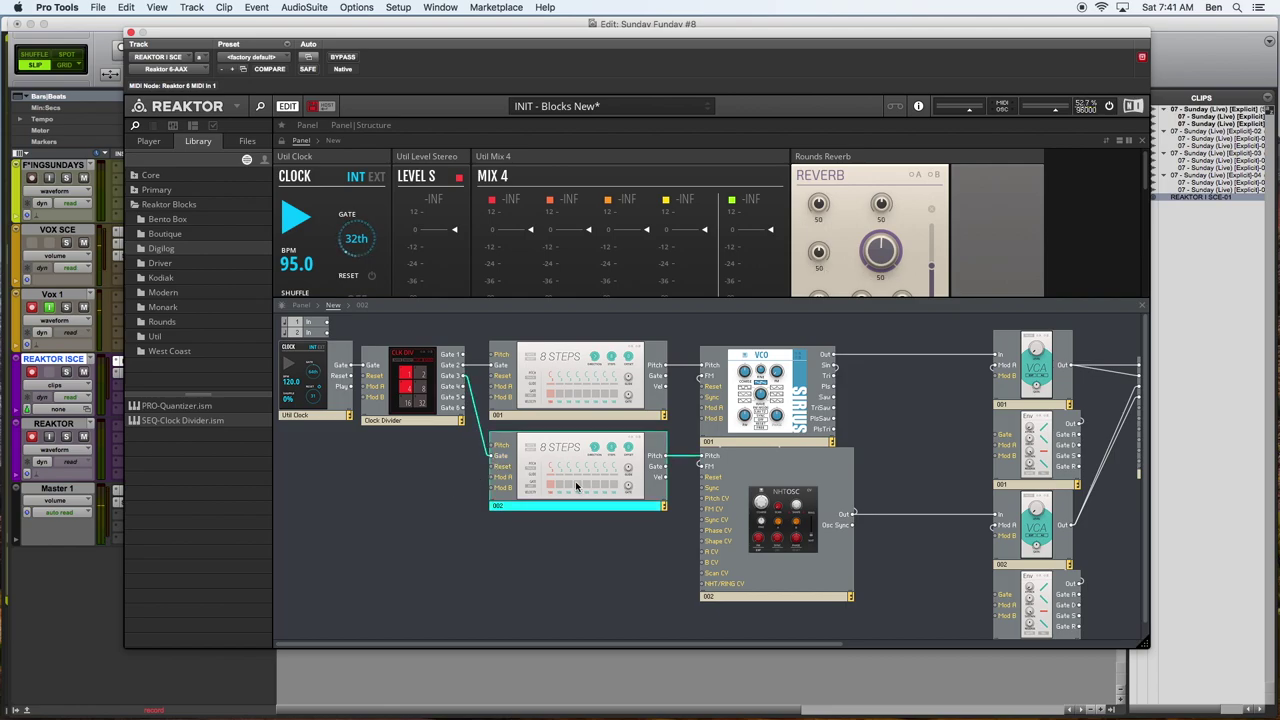
{"action": "left_click", "coordinate": [564, 401]}
{"action": "left_click_drag", "start_coordinate": [572, 489], "coordinate": [593, 485]}
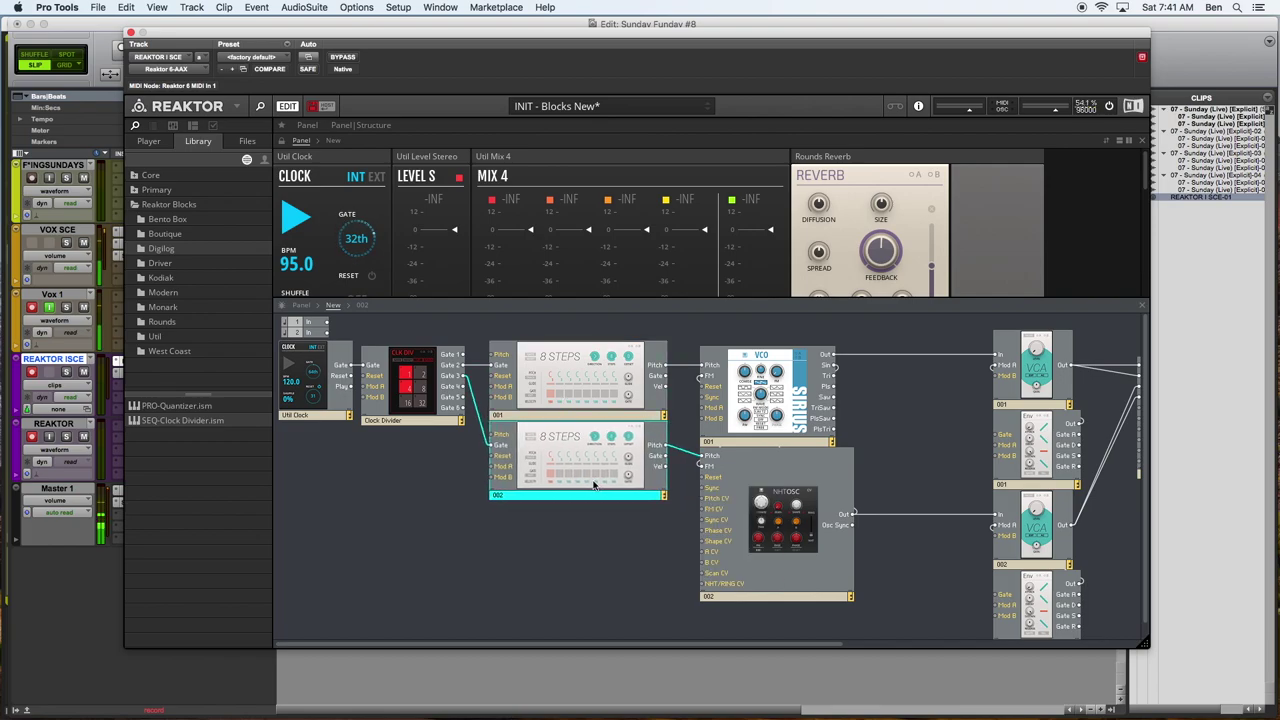
{"action": "left_click", "coordinate": [569, 587]}
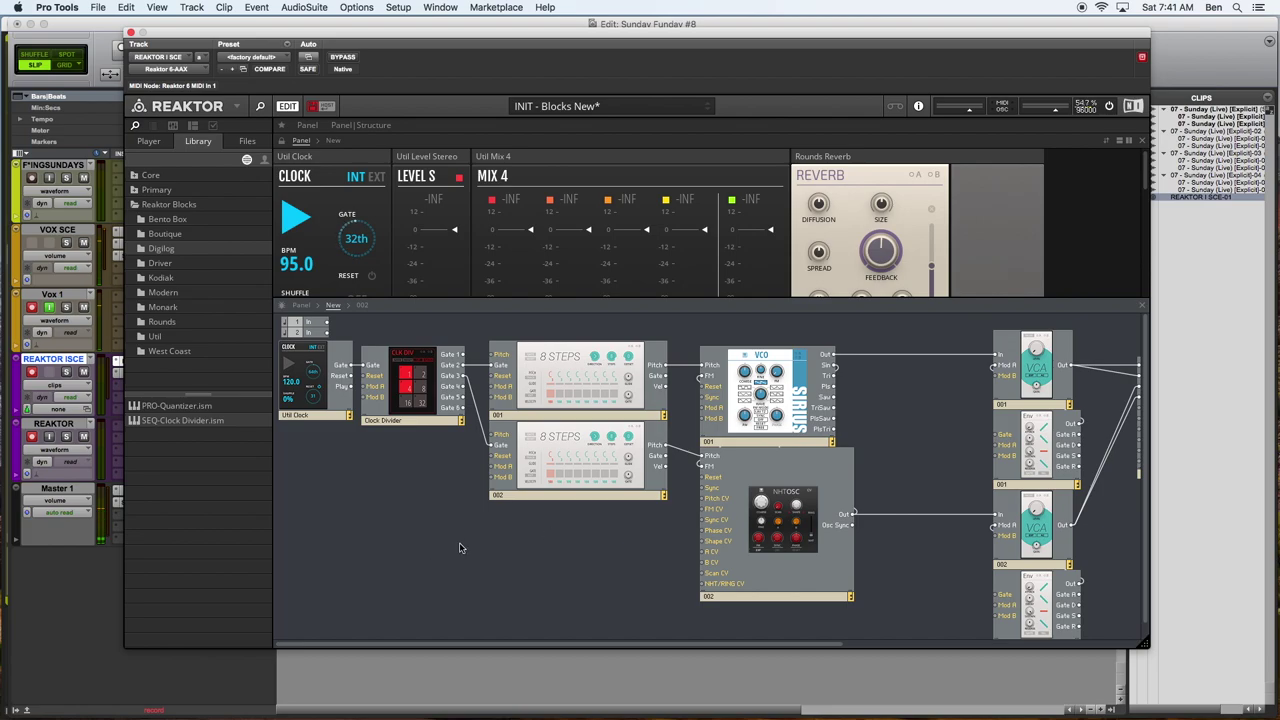
Switch to the full panel view and turn on the gates for steps 2 to 8 of 8 Steps 001
{"action": "left_click", "coordinate": [307, 218]}
{"action": "left_click", "coordinate": [586, 382]}
{"action": "left_click", "coordinate": [598, 463]}
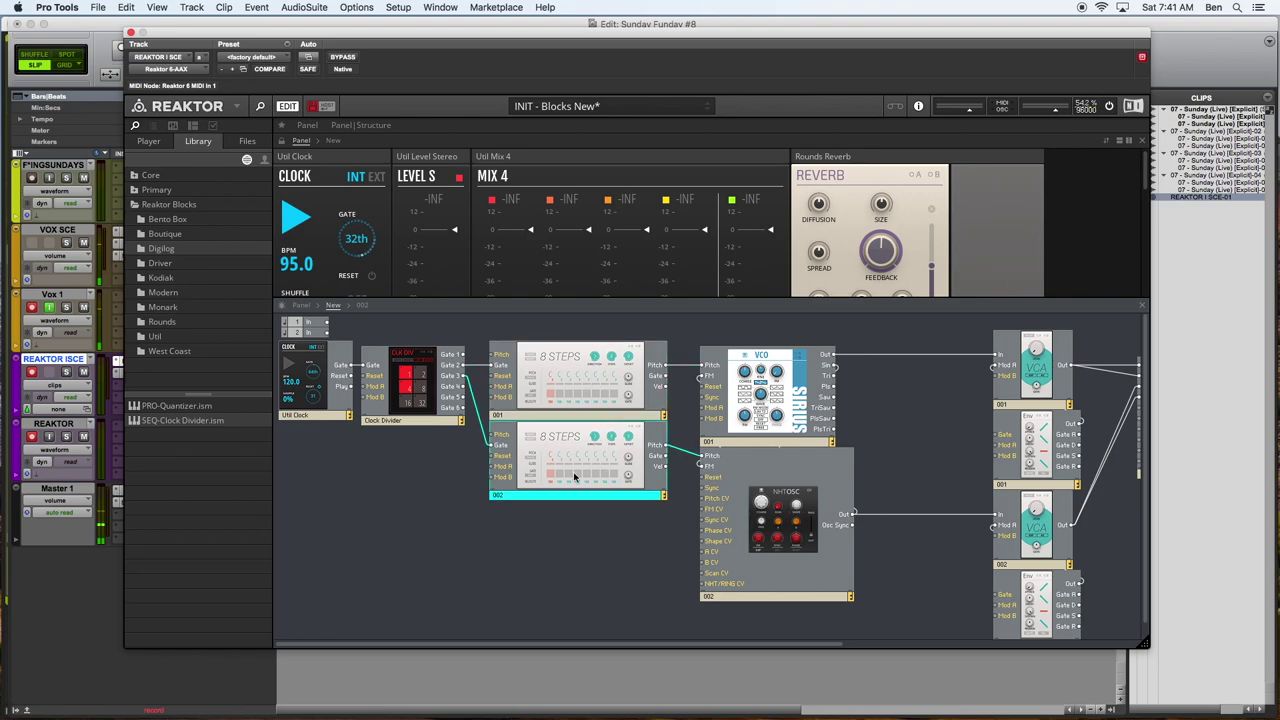
{"action": "left_click", "coordinate": [307, 126]}
{"action": "left_click", "coordinate": [382, 486]}
{"action": "left_click", "coordinate": [403, 487]}
{"action": "left_click", "coordinate": [429, 487]}
{"action": "left_click", "coordinate": [447, 481]}
{"action": "left_click", "coordinate": [469, 481]}
{"action": "left_click", "coordinate": [492, 481]}
{"action": "left_click", "coordinate": [514, 481]}
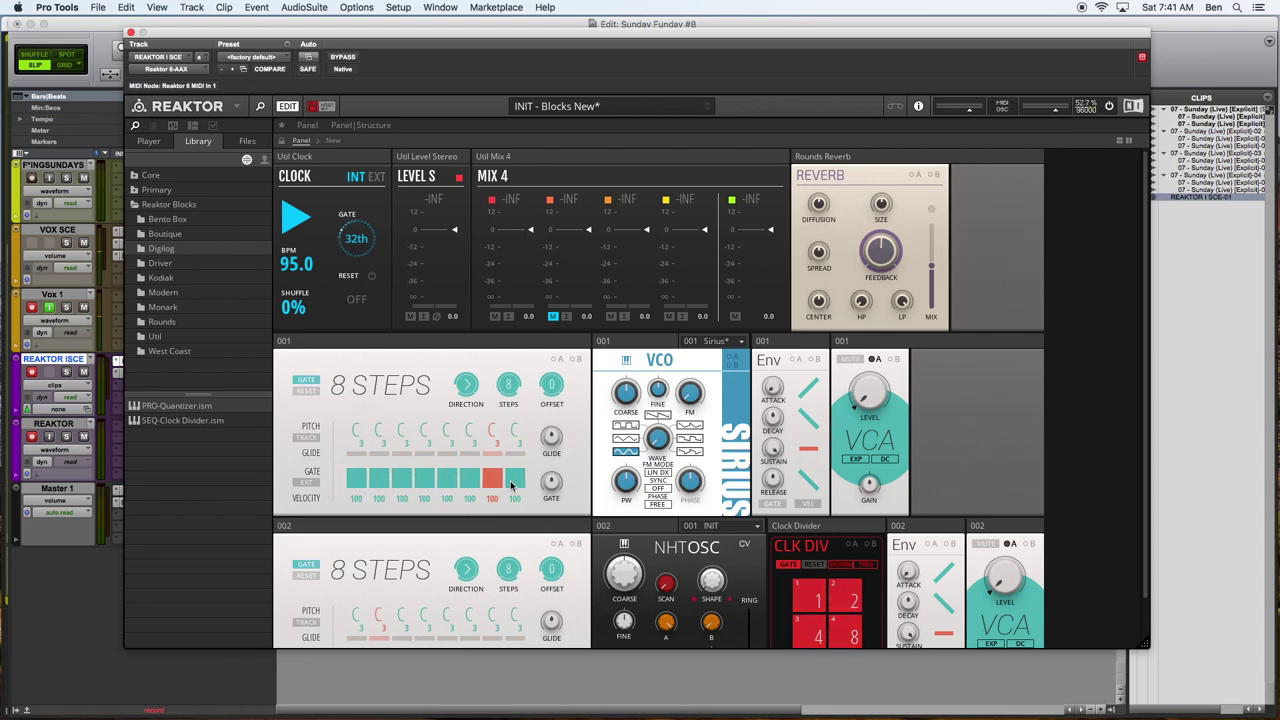
Audition the first voice by raising the level of VCA 001 and returning it to 0
{"action": "scroll", "coordinate": [602, 281], "scroll_direction": "down", "scroll_amount": 2}
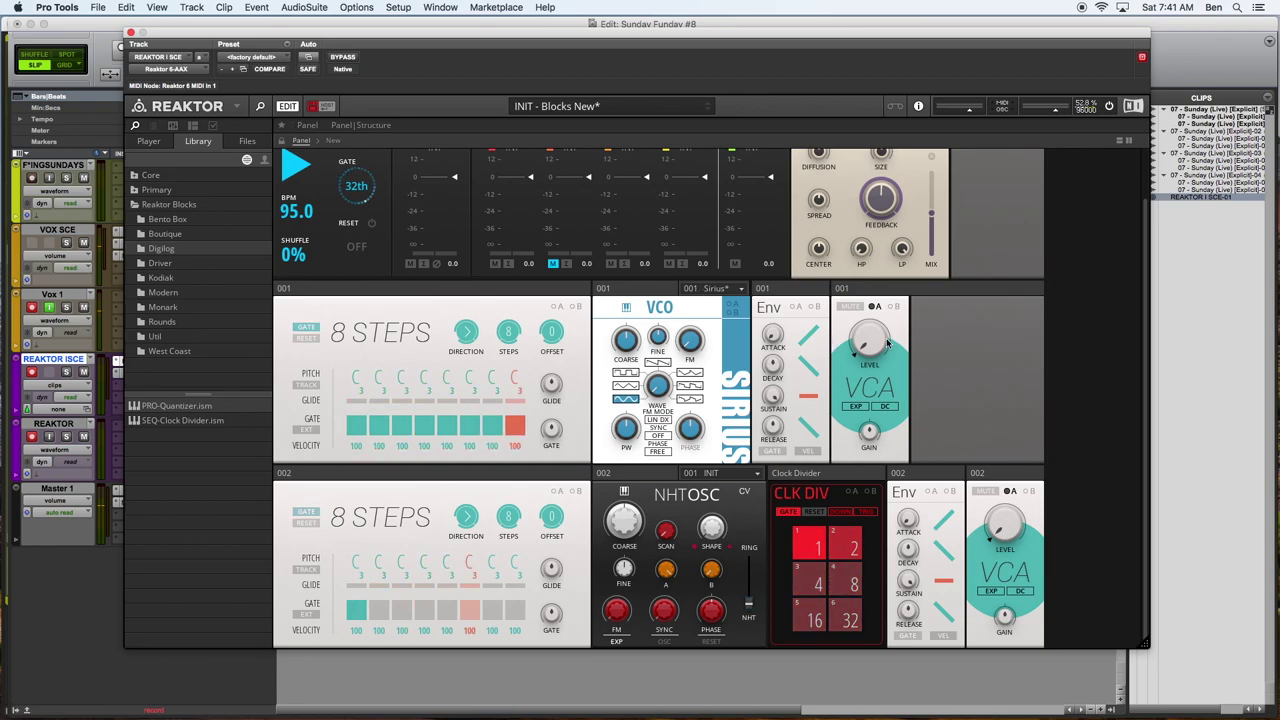
{"action": "left_click_drag", "start_coordinate": [871, 337], "coordinate": [869, 300]}
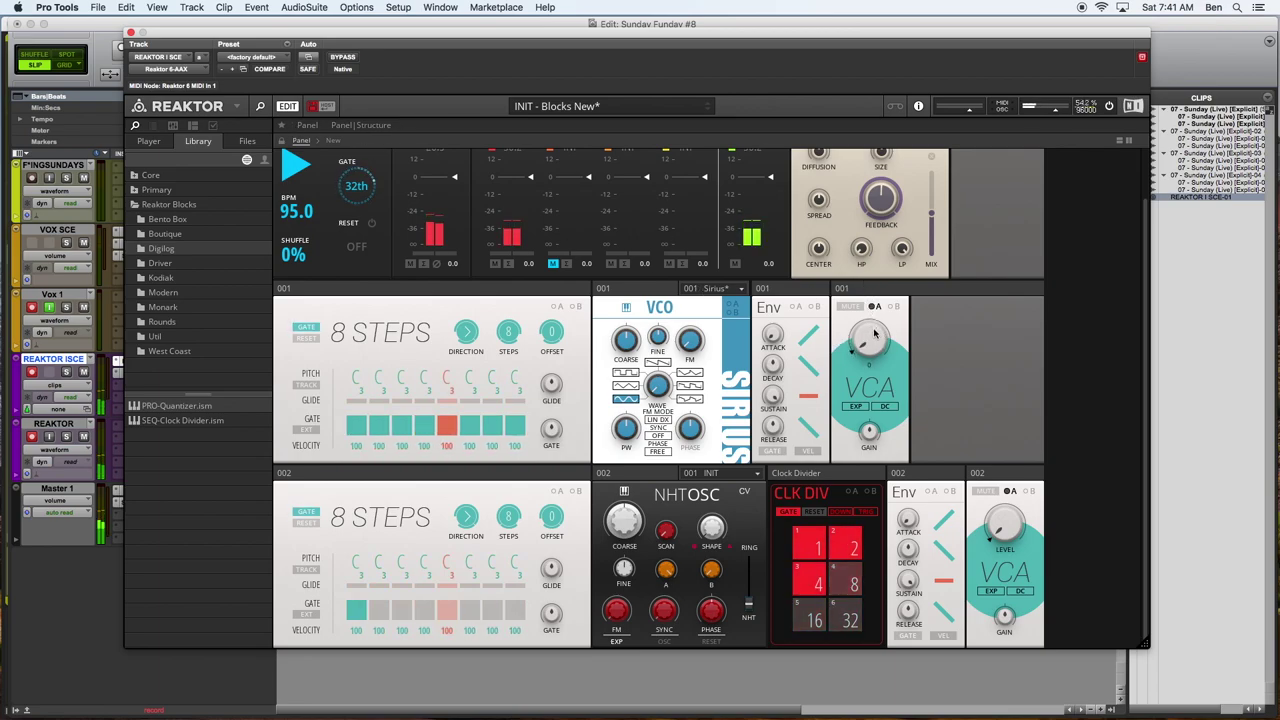
In the structure, connect Clock Divider Gate 2 to the Gate input of Env 001 and Gate 3 to the Gate input of Env 002
{"action": "left_click", "coordinate": [370, 125]}
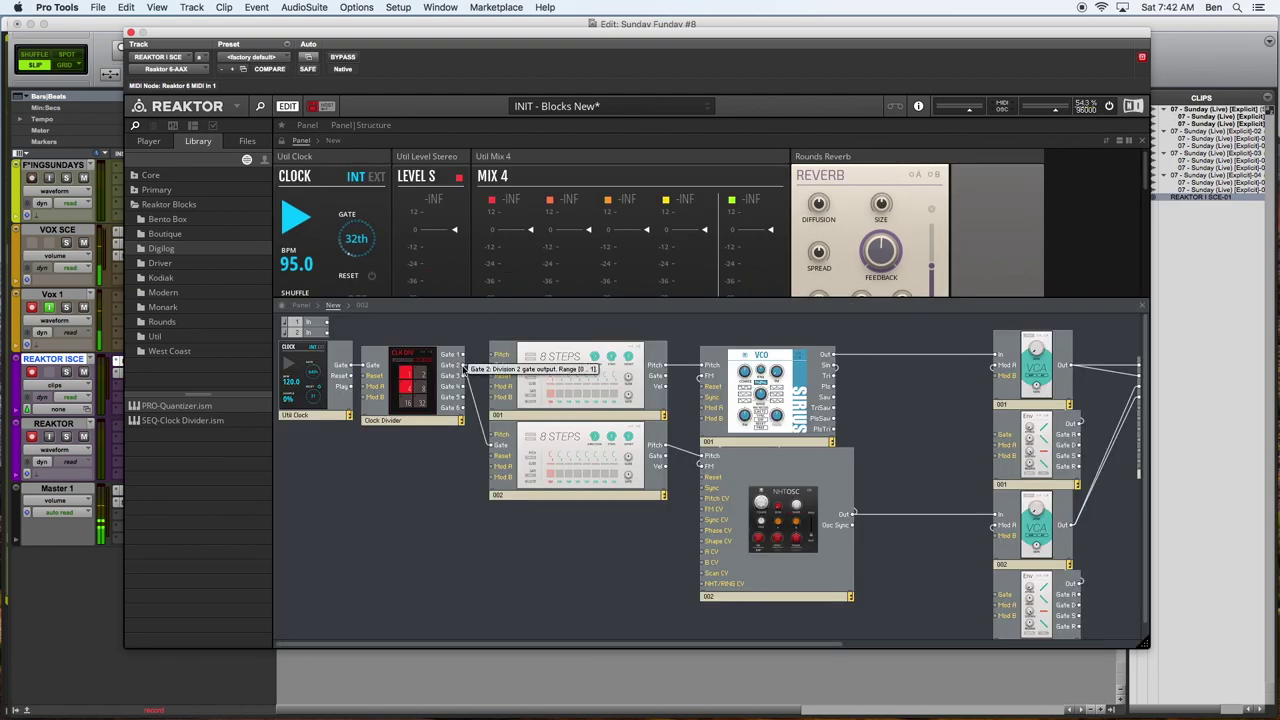
{"action": "left_click_drag", "start_coordinate": [463, 366], "coordinate": [628, 449]}
{"action": "left_click_drag", "start_coordinate": [940, 470], "coordinate": [1000, 437]}
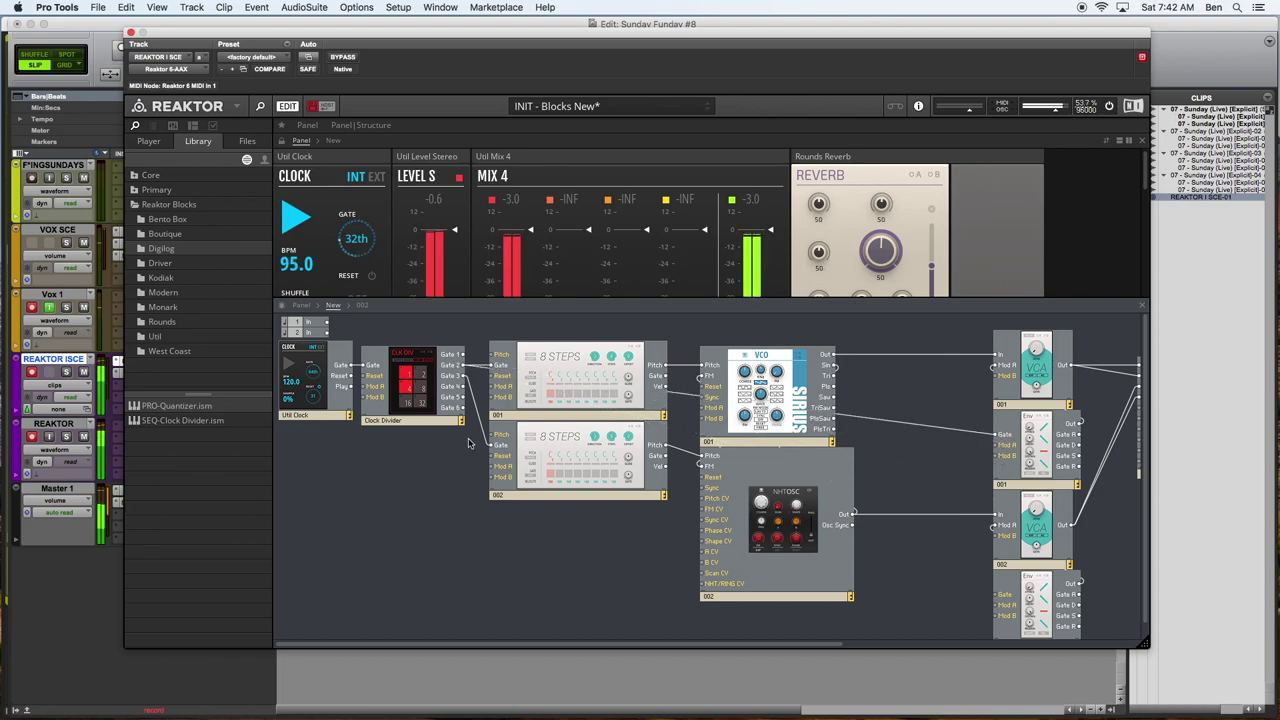
{"action": "left_click_drag", "start_coordinate": [670, 525], "coordinate": [997, 595]}
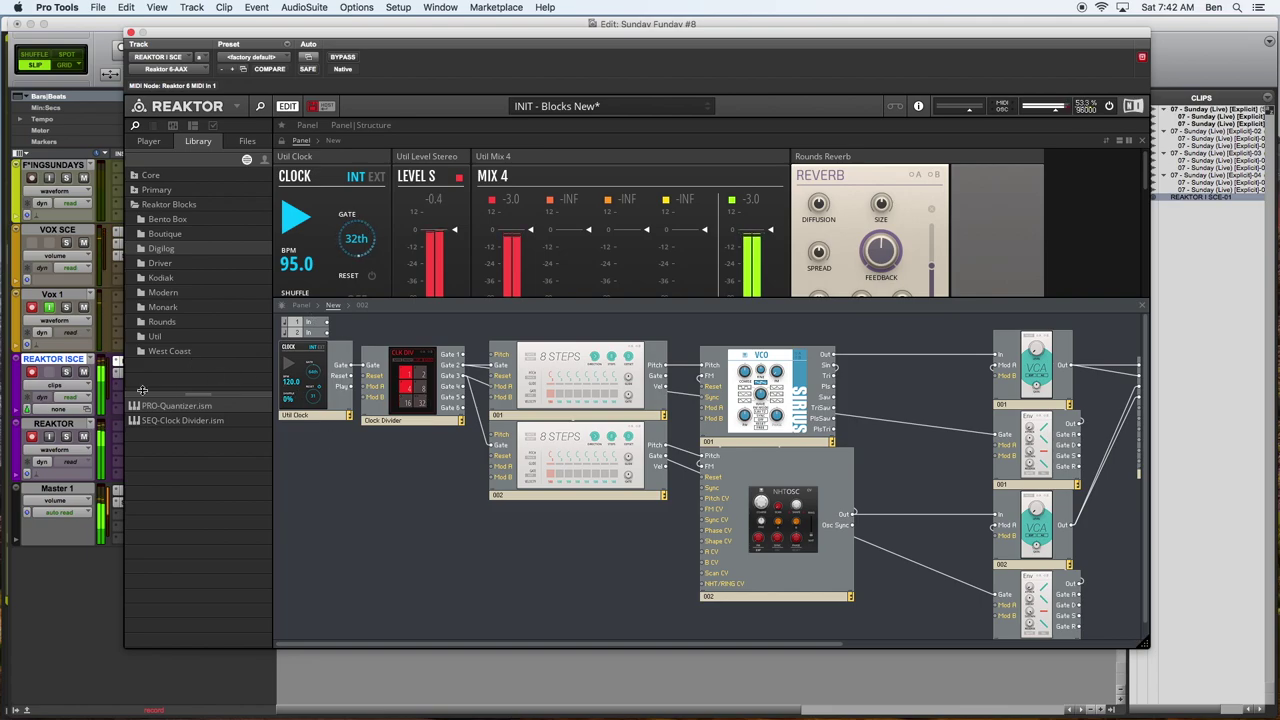
Lower the Mix 4 master level to -11.2 and set Env 001 to a 32.7 ms decay and 28.3 ms release
{"action": "left_click_drag", "start_coordinate": [771, 232], "coordinate": [771, 257]}
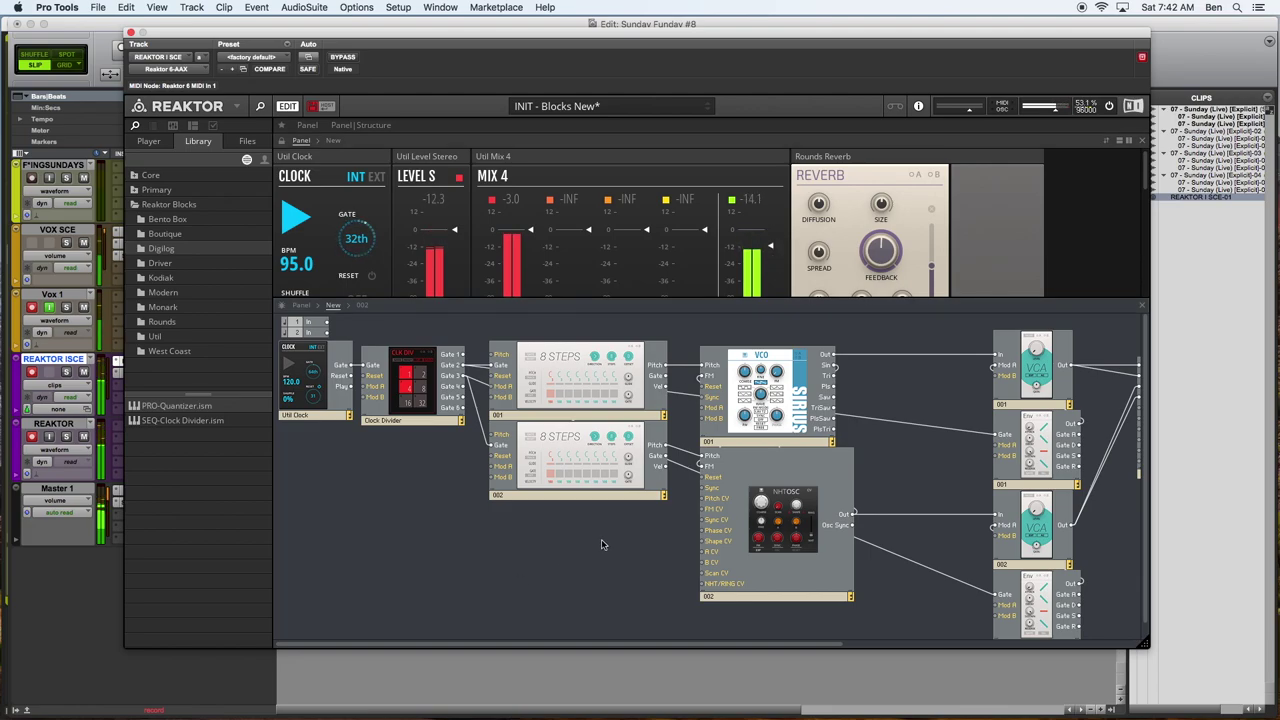
{"action": "left_click", "coordinate": [307, 126]}
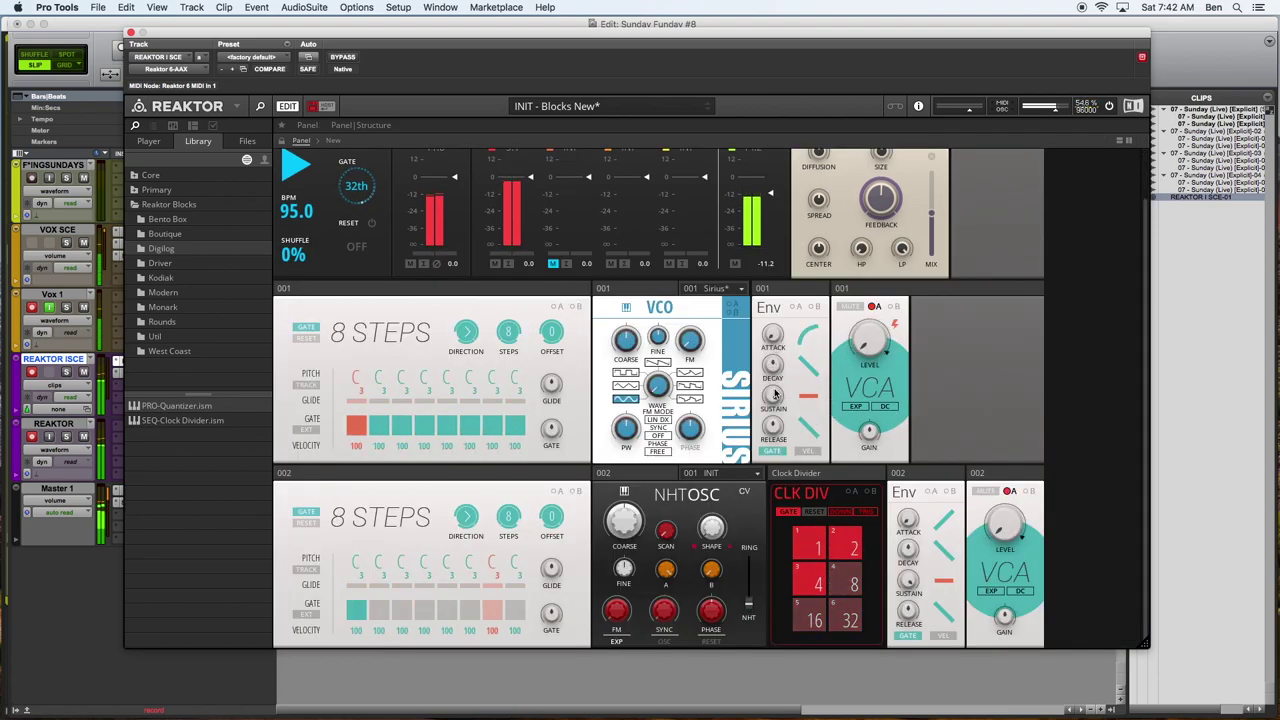
{"action": "left_click_drag", "start_coordinate": [775, 394], "coordinate": [768, 472]}
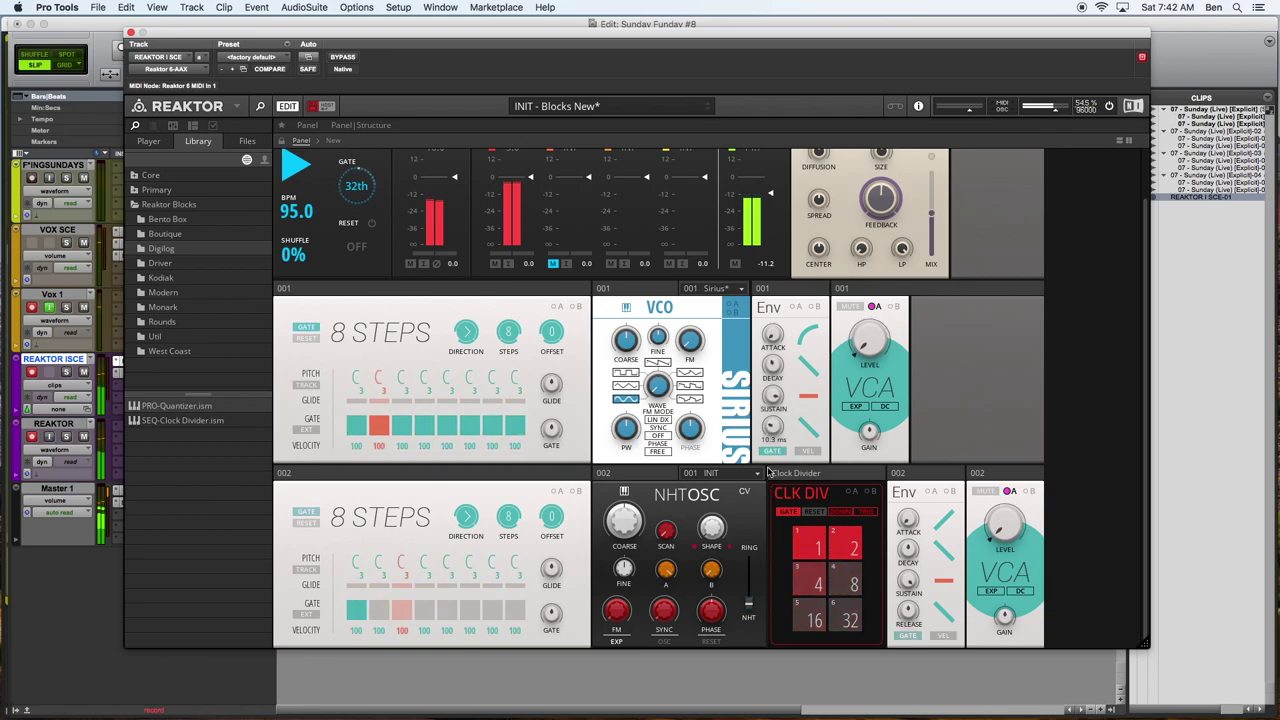
{"action": "left_click_drag", "start_coordinate": [773, 396], "coordinate": [773, 410]}
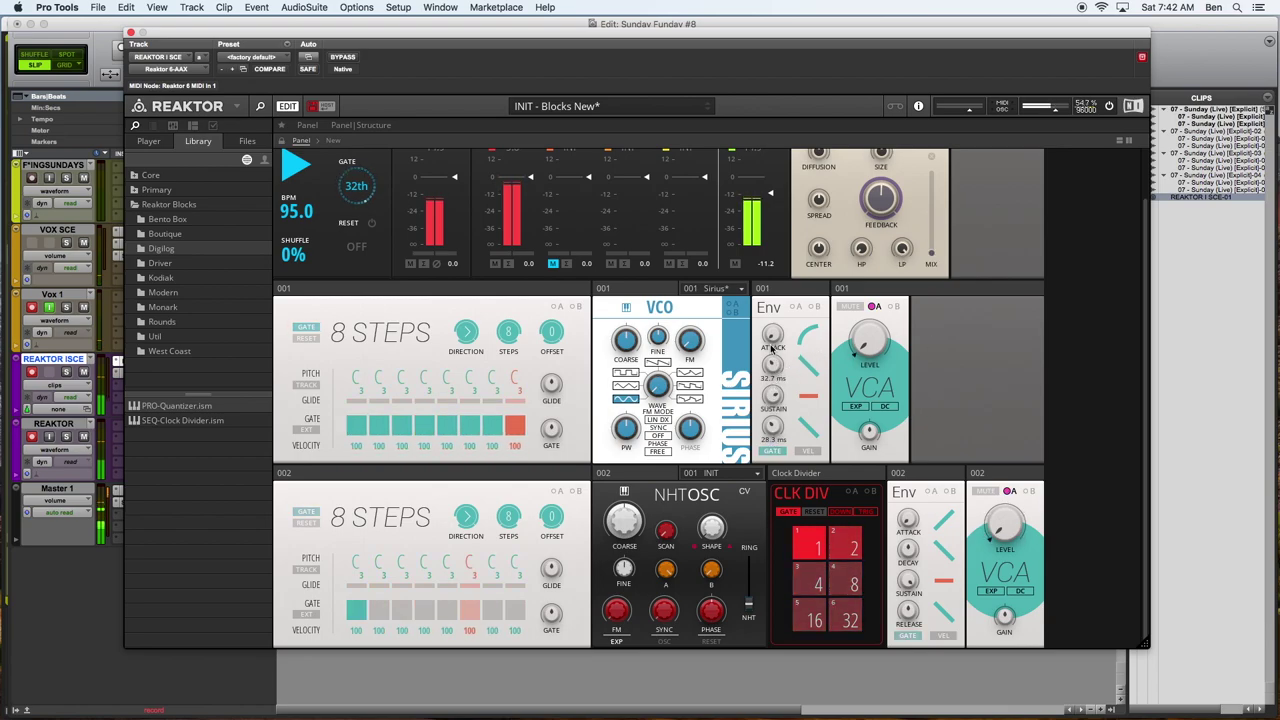
Try the PLS+SAW wave and an FM amount of 34 on the Sirius VCO, and settle on SINE with pulse width 39.0
{"action": "left_click_drag", "start_coordinate": [655, 387], "coordinate": [659, 270]}
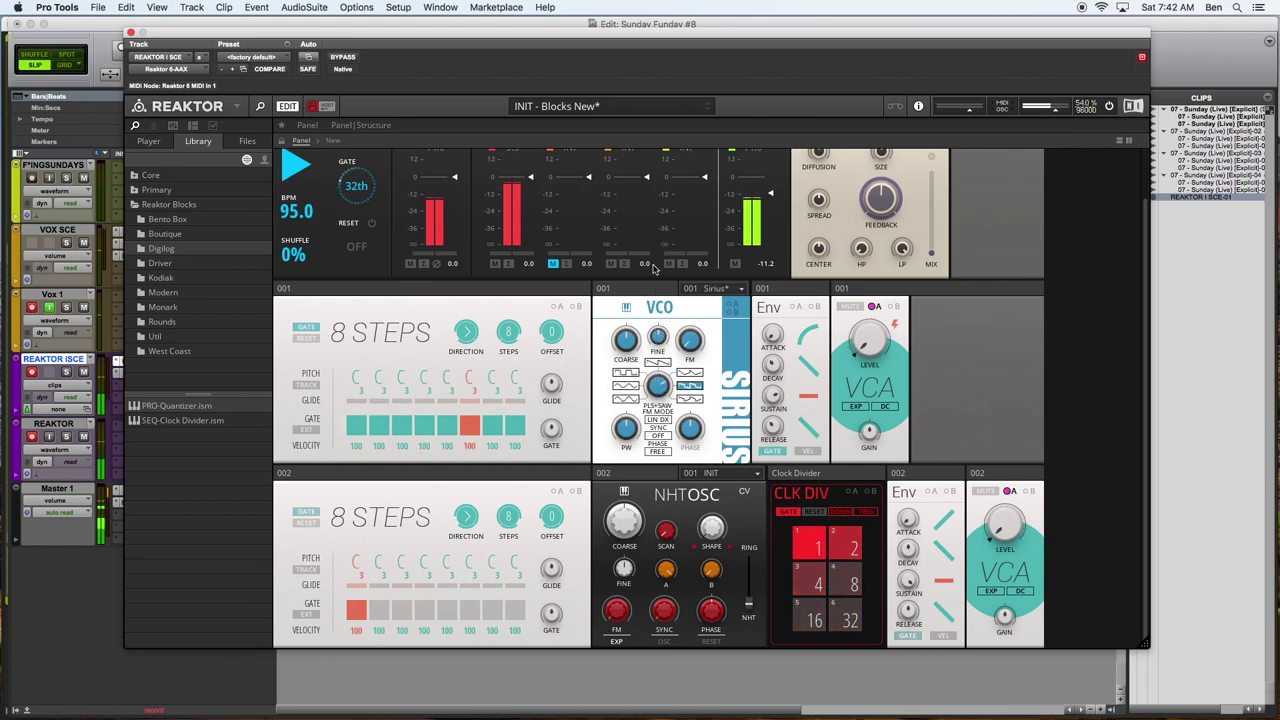
{"action": "left_click_drag", "start_coordinate": [657, 387], "coordinate": [658, 510]}
{"action": "left_click_drag", "start_coordinate": [684, 344], "coordinate": [679, 293]}
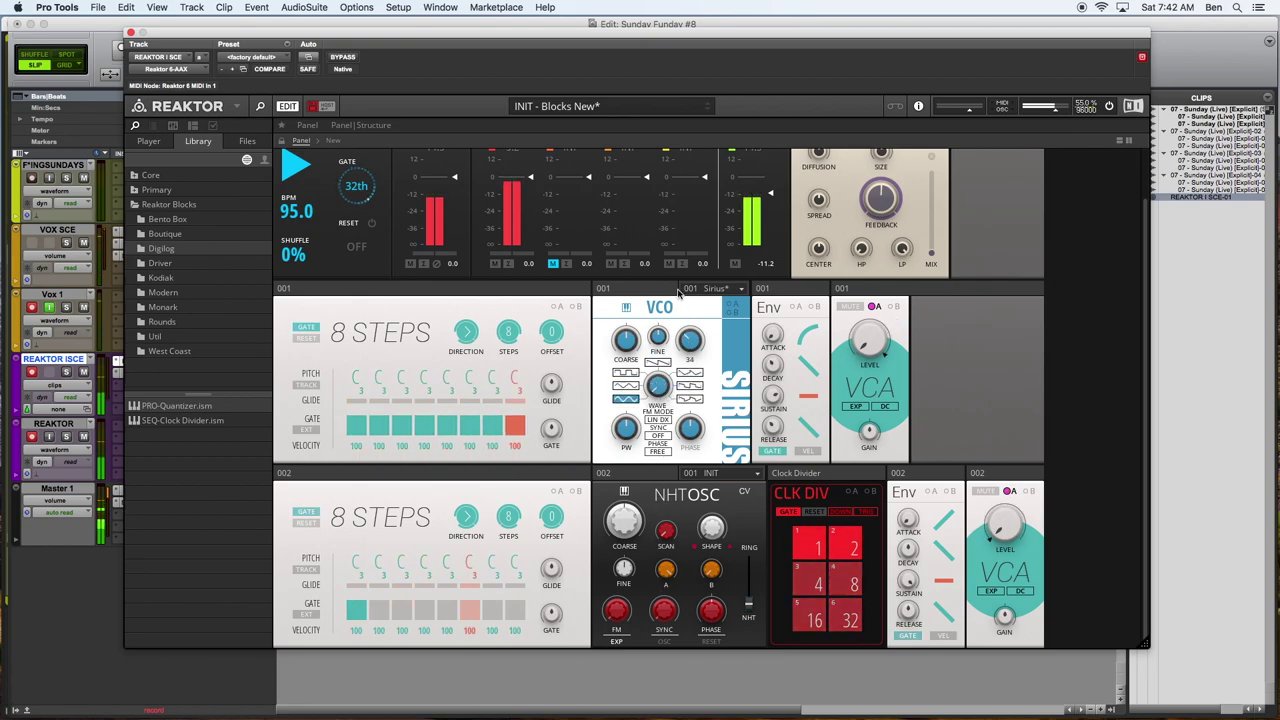
{"action": "left_click_drag", "start_coordinate": [659, 386], "coordinate": [665, 415]}
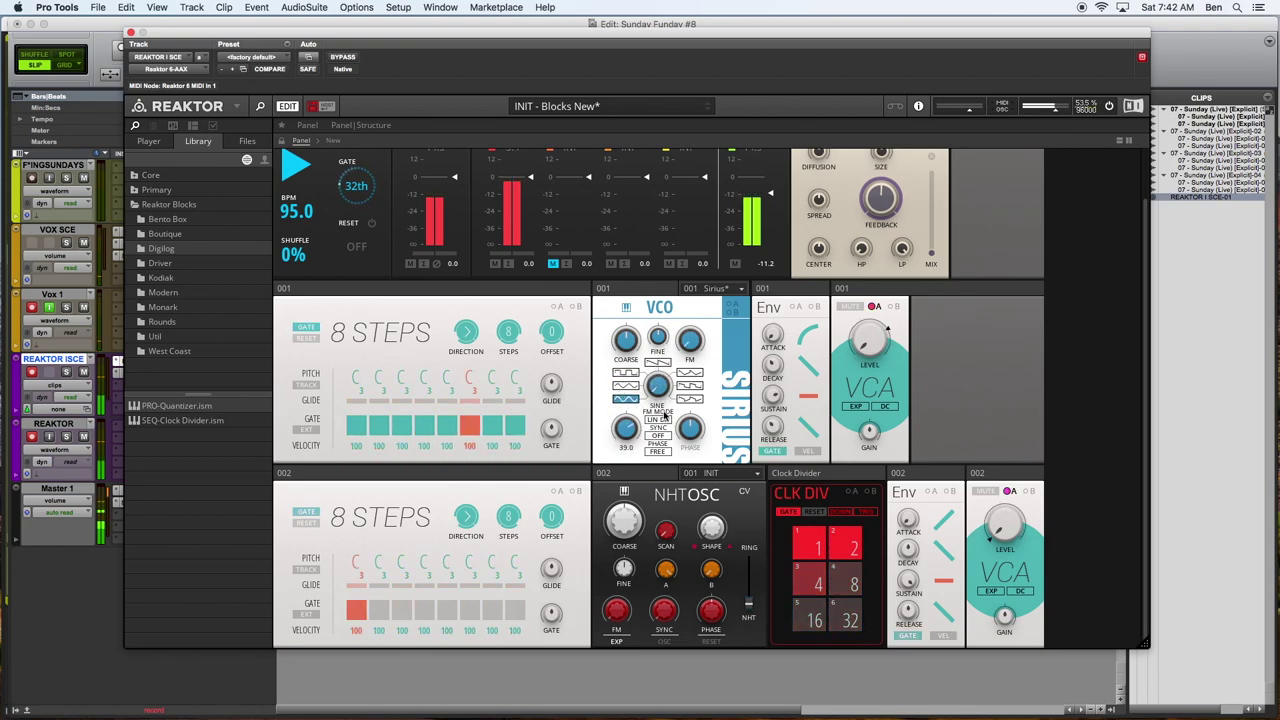
Set the Sirius VCO to LIN FM mode, HARD sync, RESET phase and the TRI wave, and adjust its phase and fine tuning
{"action": "left_click", "coordinate": [658, 421]}
{"action": "left_click_drag", "start_coordinate": [692, 429], "coordinate": [688, 358]}
{"action": "left_click", "coordinate": [661, 435]}
{"action": "left_click", "coordinate": [659, 451]}
{"action": "left_click", "coordinate": [627, 385]}
{"action": "left_click_drag", "start_coordinate": [655, 338], "coordinate": [656, 328]}
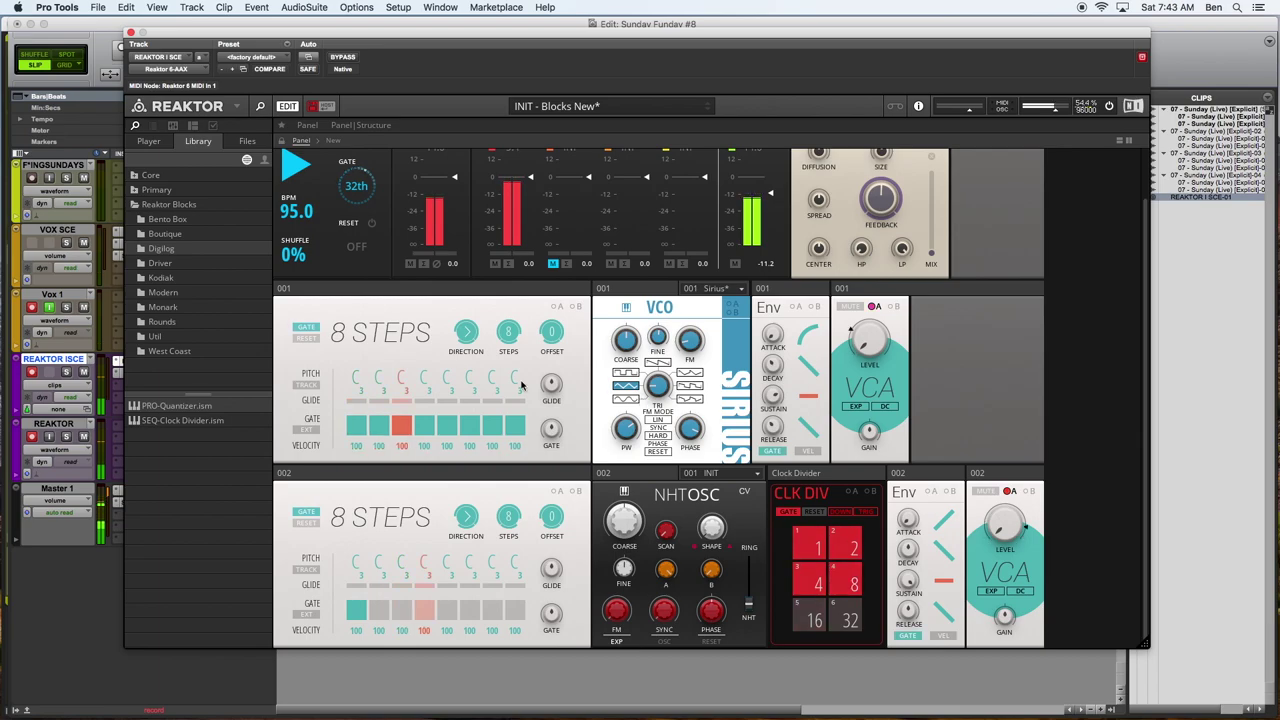
Set the pitches of 8 Steps 001 to C2 for step 1 and C1 for steps 2 to 4
{"action": "scroll", "coordinate": [480, 390], "scroll_direction": "up", "scroll_amount": 1}
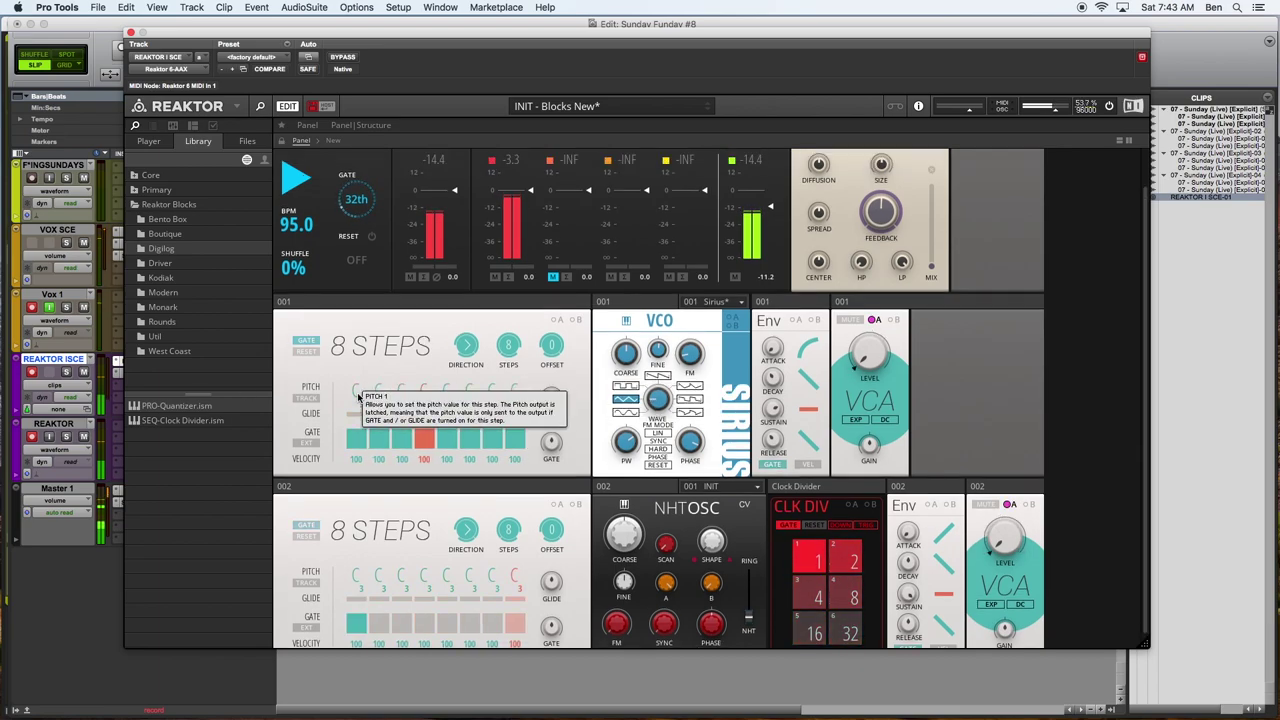
{"action": "left_click_drag", "start_coordinate": [353, 395], "coordinate": [388, 457]}
{"action": "left_click_drag", "start_coordinate": [408, 389], "coordinate": [404, 455]}
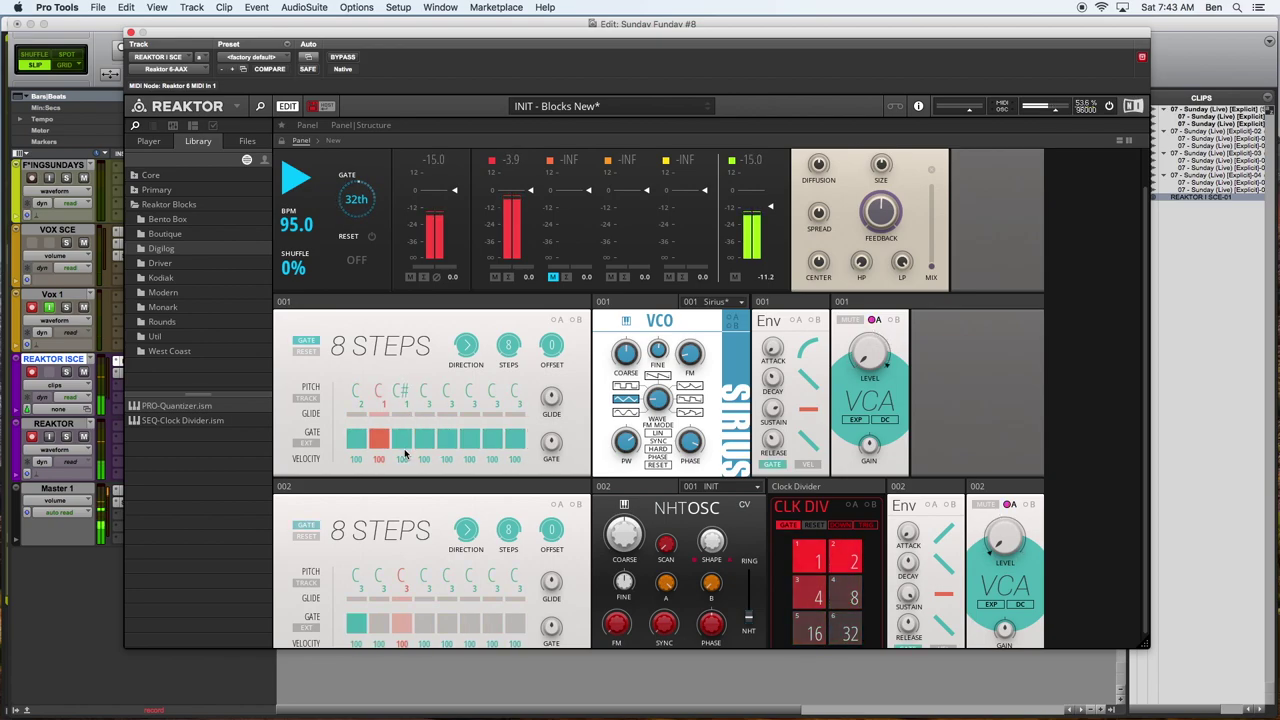
{"action": "left_click_drag", "start_coordinate": [423, 390], "coordinate": [430, 460]}
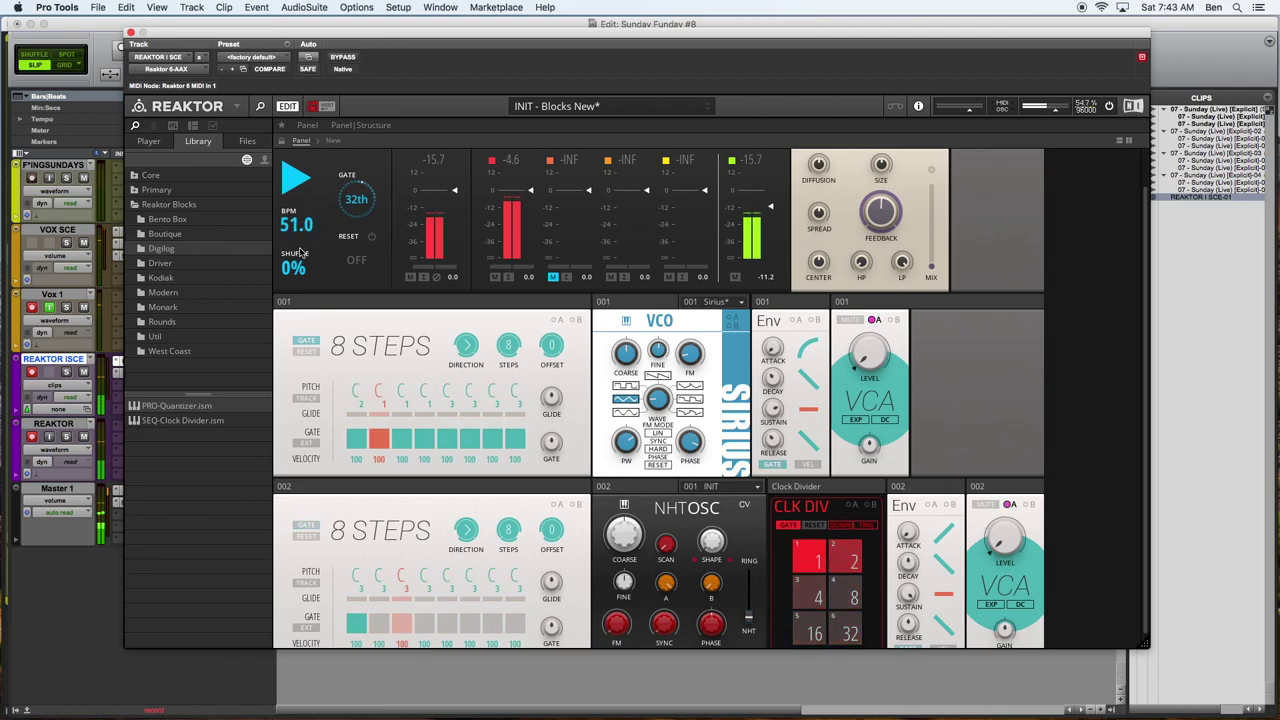
Set the clock to 69.0 BPM and the pitches of 8 Steps 001 to C2 for step 5 and C1 for steps 6 to 8
{"action": "left_click_drag", "start_coordinate": [298, 253], "coordinate": [300, 238]}
{"action": "left_click_drag", "start_coordinate": [444, 402], "coordinate": [444, 420]}
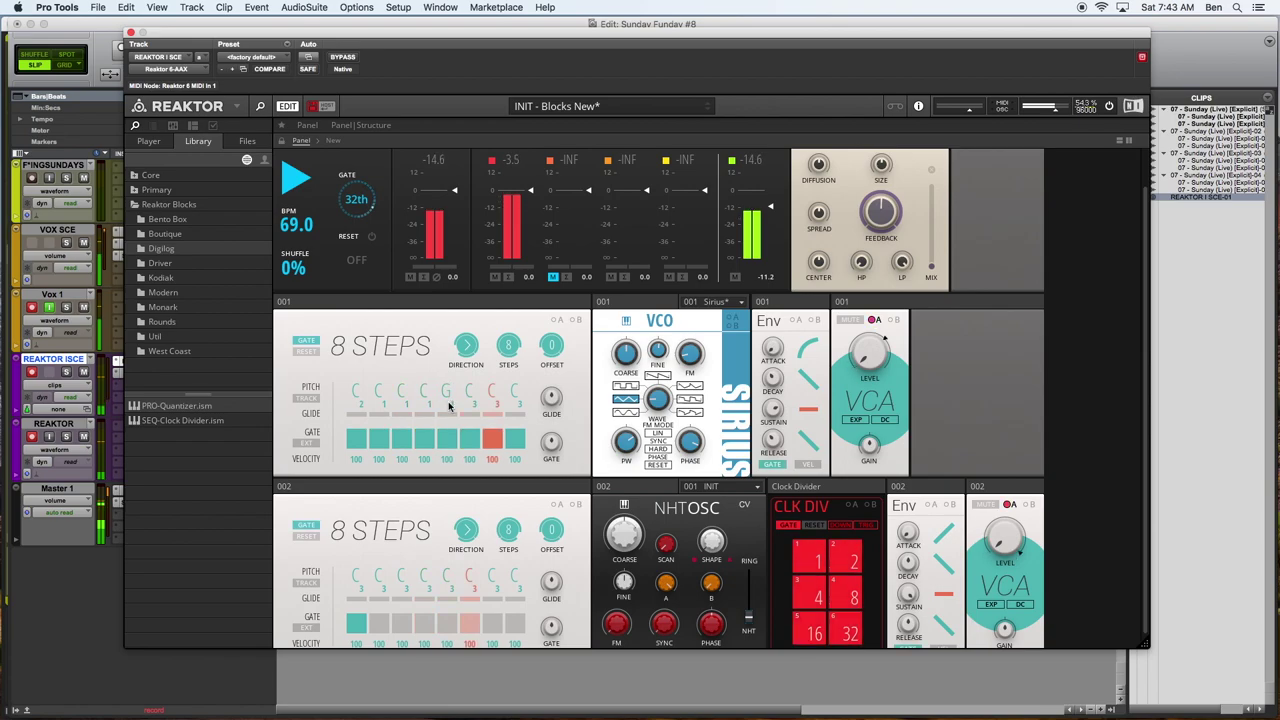
{"action": "left_click_drag", "start_coordinate": [449, 401], "coordinate": [447, 330]}
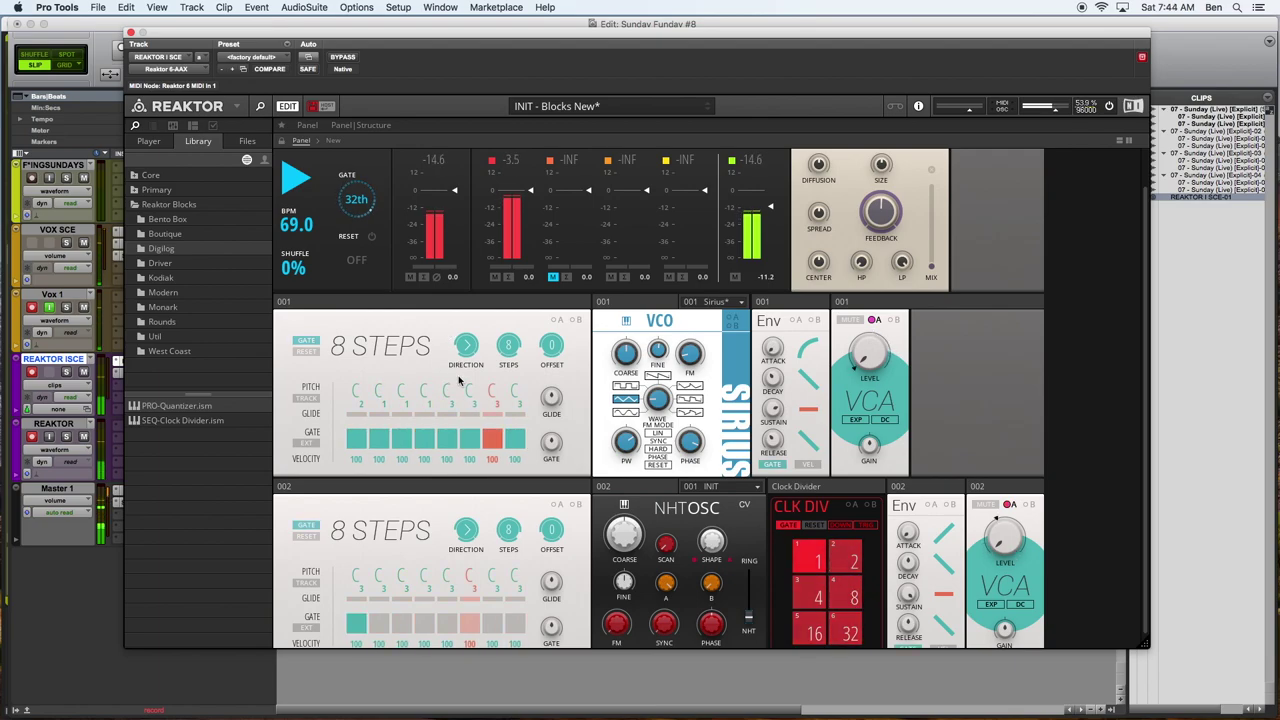
{"action": "left_click_drag", "start_coordinate": [444, 391], "coordinate": [447, 423]}
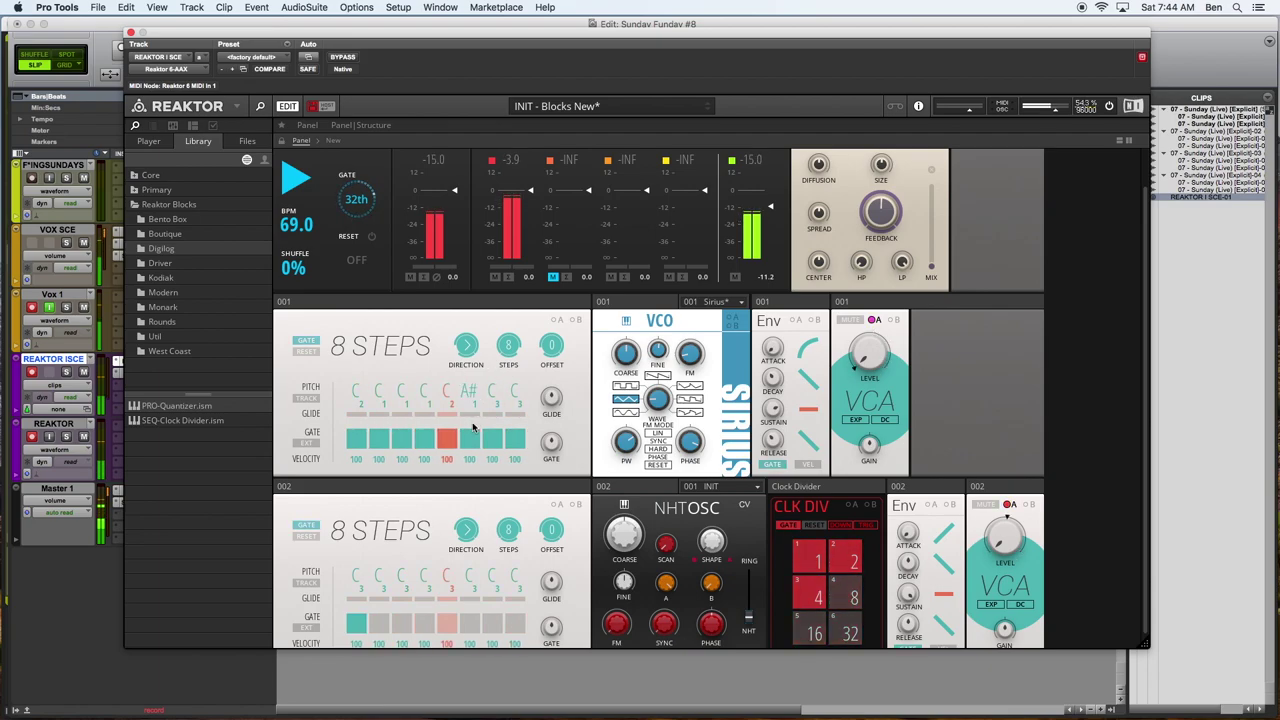
{"action": "mouse_move", "coordinate": [474, 422]}
{"action": "left_mouse_down"}
{"action": "mouse_move", "coordinate": [477, 450]}
{"action": "mouse_move", "coordinate": [471, 403]}
{"action": "mouse_move", "coordinate": [473, 420]}
{"action": "left_mouse_up"}
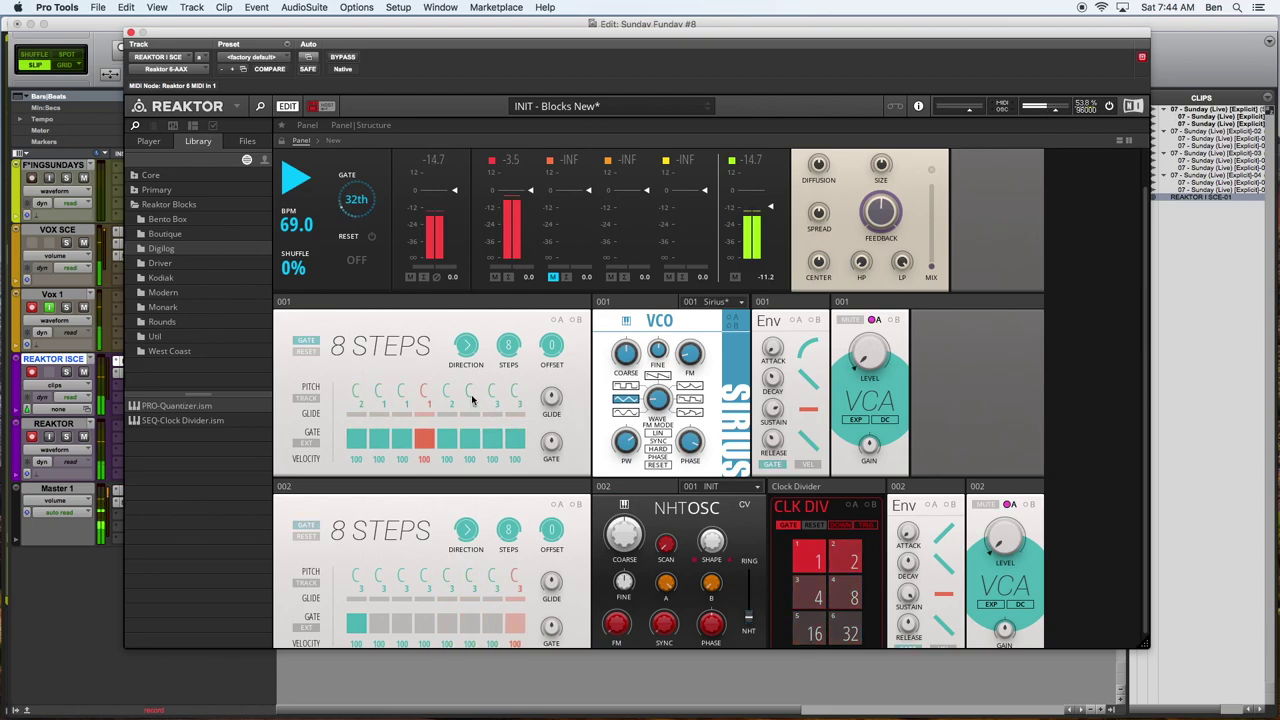
{"action": "left_click_drag", "start_coordinate": [469, 394], "coordinate": [473, 420]}
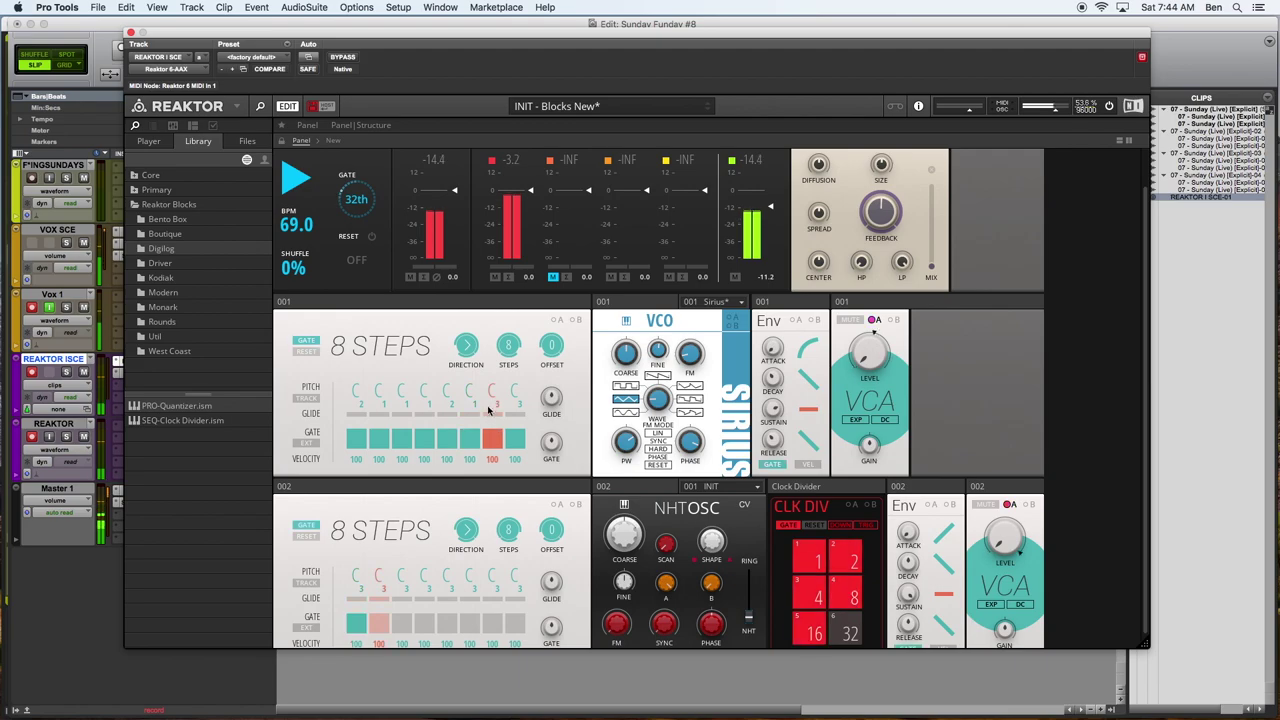
{"action": "left_click_drag", "start_coordinate": [492, 434], "coordinate": [493, 456]}
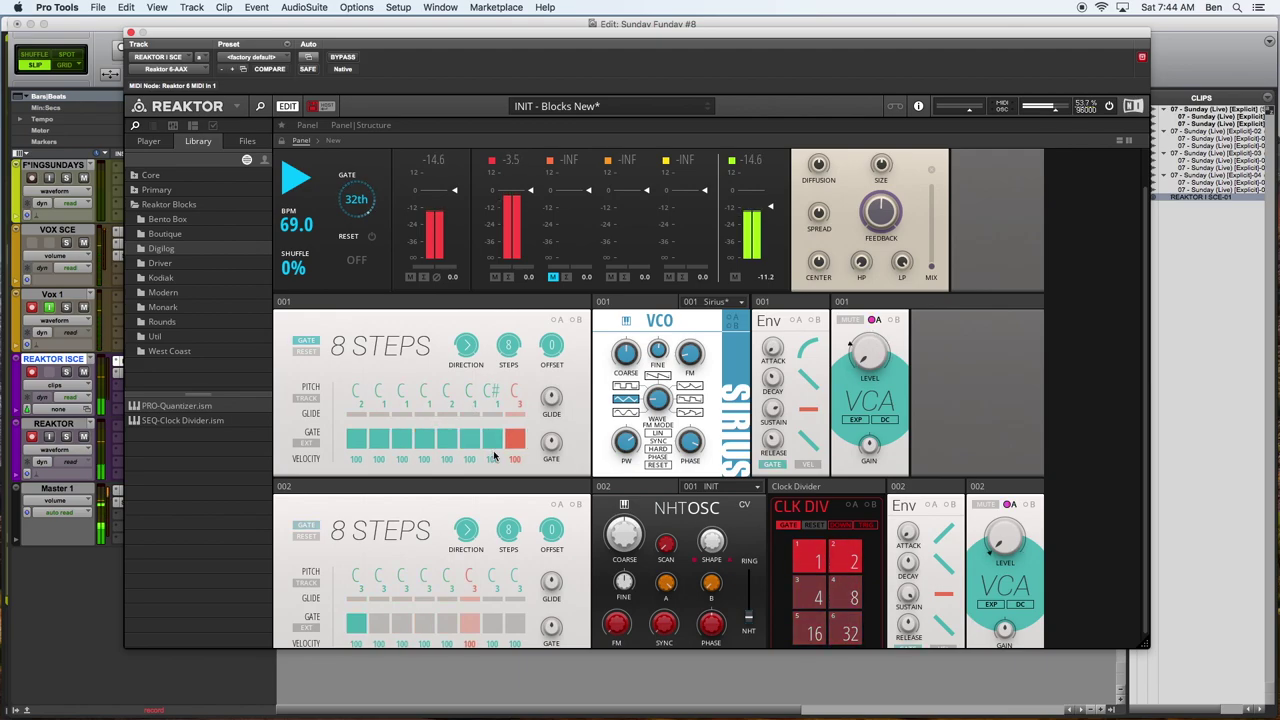
{"action": "left_click_drag", "start_coordinate": [513, 398], "coordinate": [519, 454]}
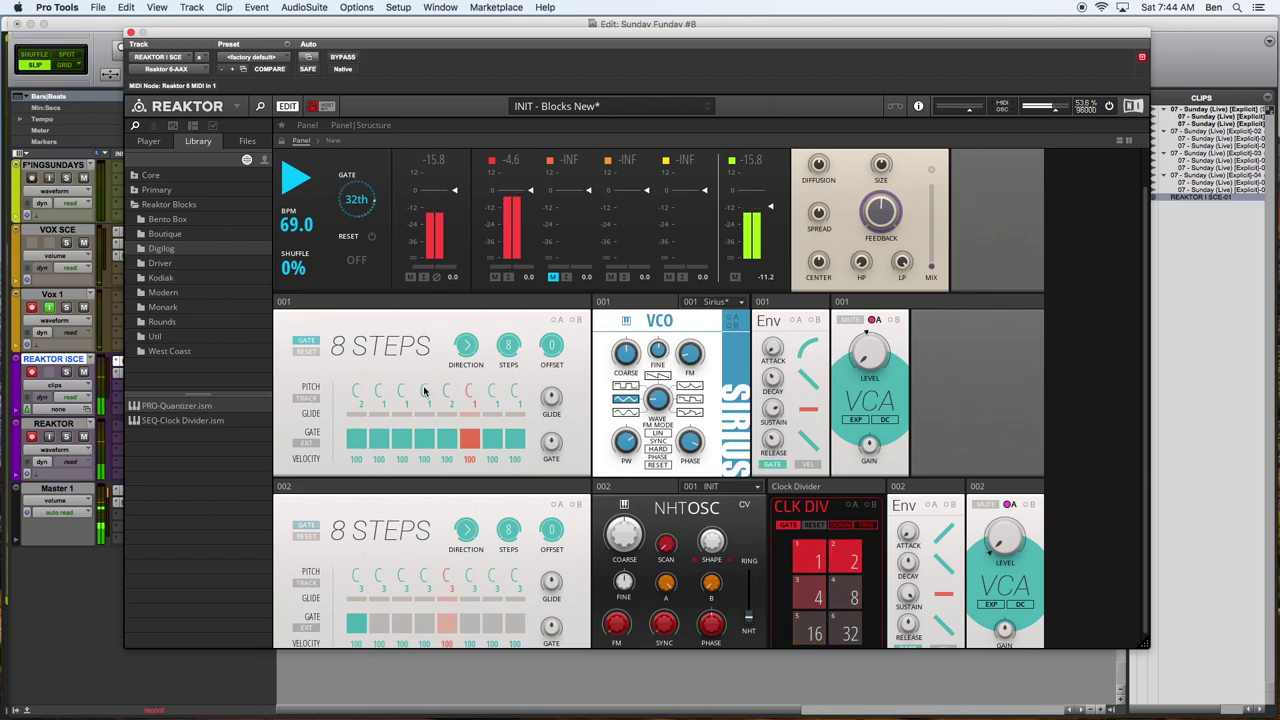
Lower step 5 of 8 Steps 001 to C1, keep step 6 at C1, and limit the sequence length to 6 steps
{"action": "left_click_drag", "start_coordinate": [447, 394], "coordinate": [469, 355]}
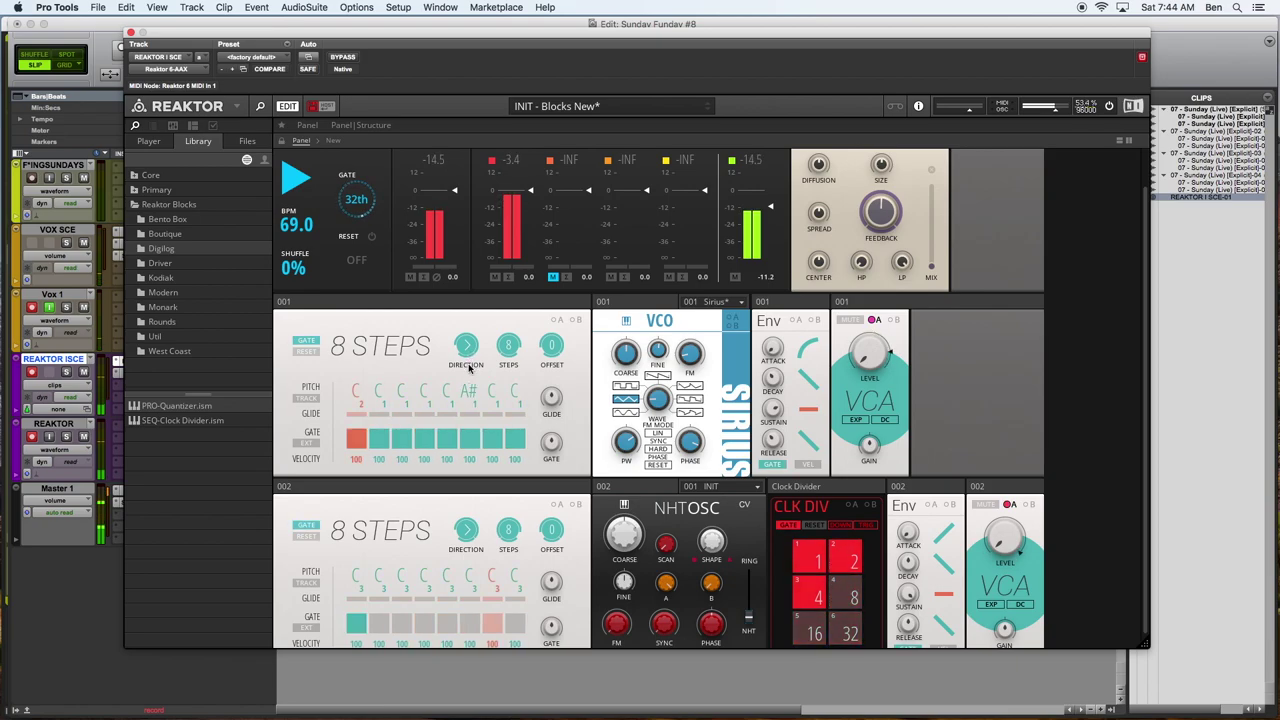
{"action": "left_click_drag", "start_coordinate": [468, 370], "coordinate": [468, 379]}
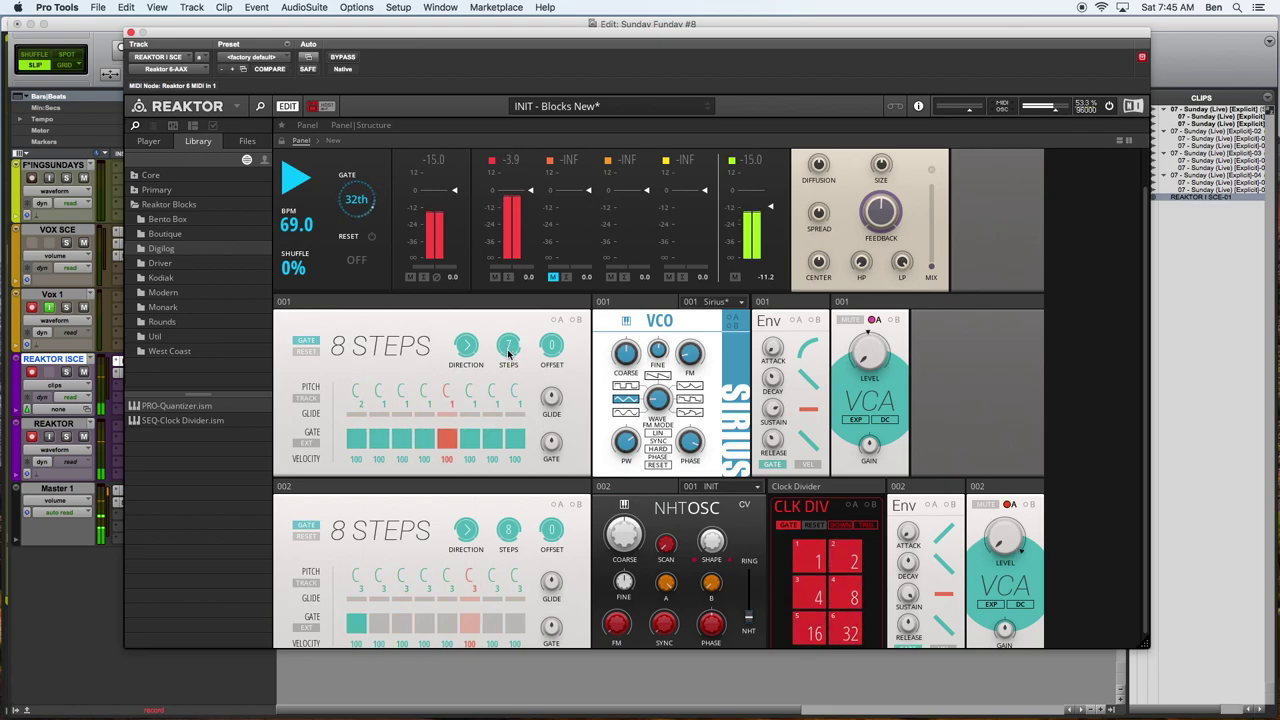
{"action": "left_click_drag", "start_coordinate": [507, 352], "coordinate": [504, 356]}
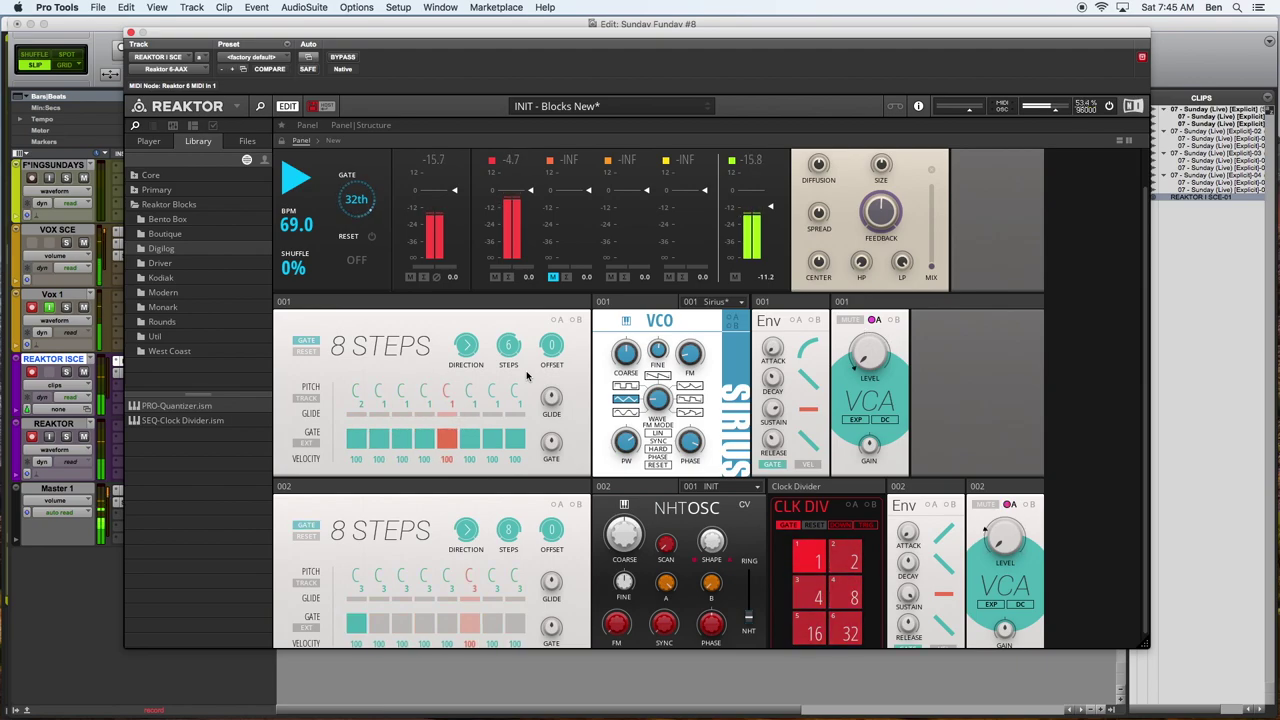
Turn on the gates for steps 2 to 8 of 8 Steps 002
{"action": "scroll", "coordinate": [528, 376], "scroll_direction": "down", "scroll_amount": 1}
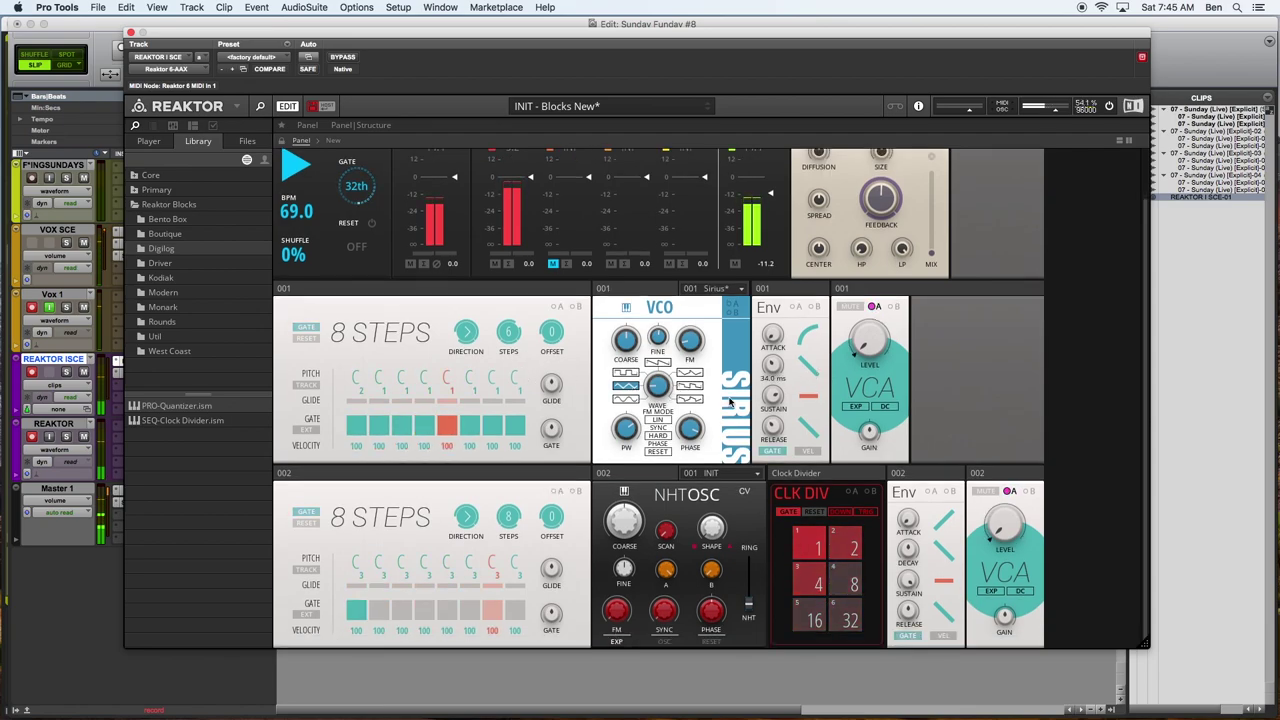
{"action": "scroll", "coordinate": [690, 470], "scroll_direction": "up", "scroll_amount": 4}
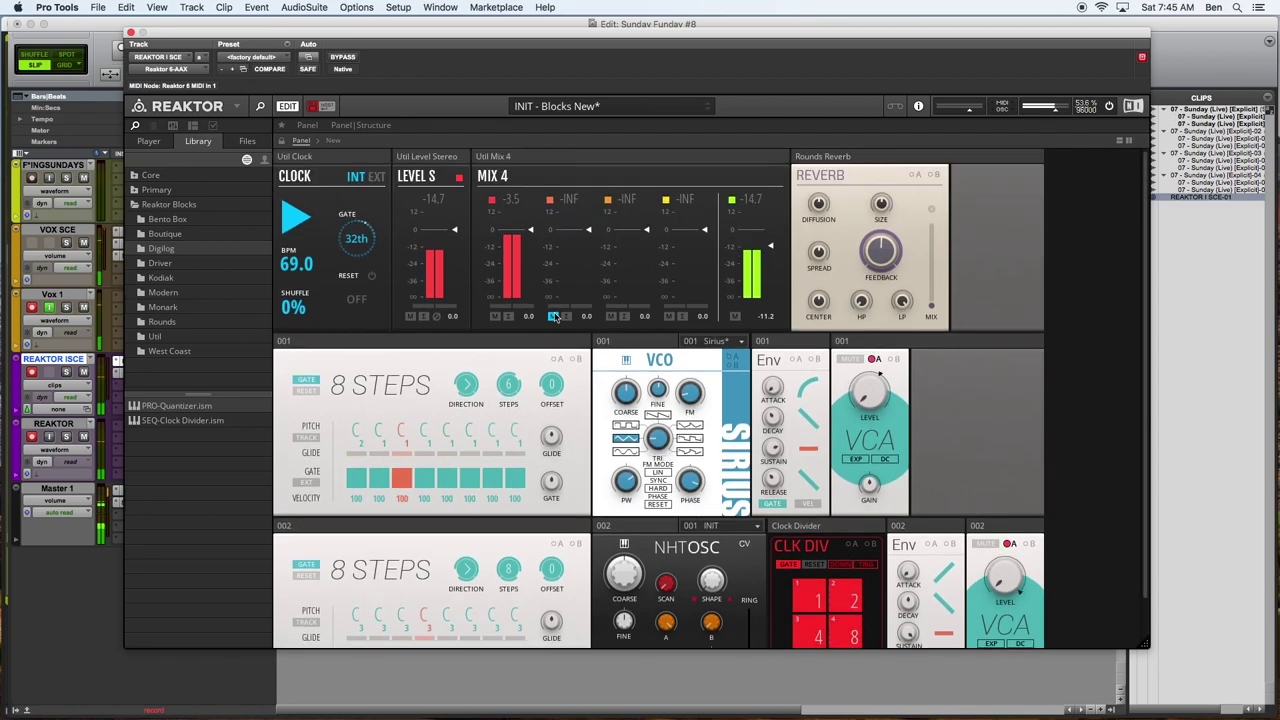
{"action": "scroll", "coordinate": [578, 347], "scroll_direction": "down", "scroll_amount": 4}
{"action": "mouse_move", "coordinate": [578, 347]}
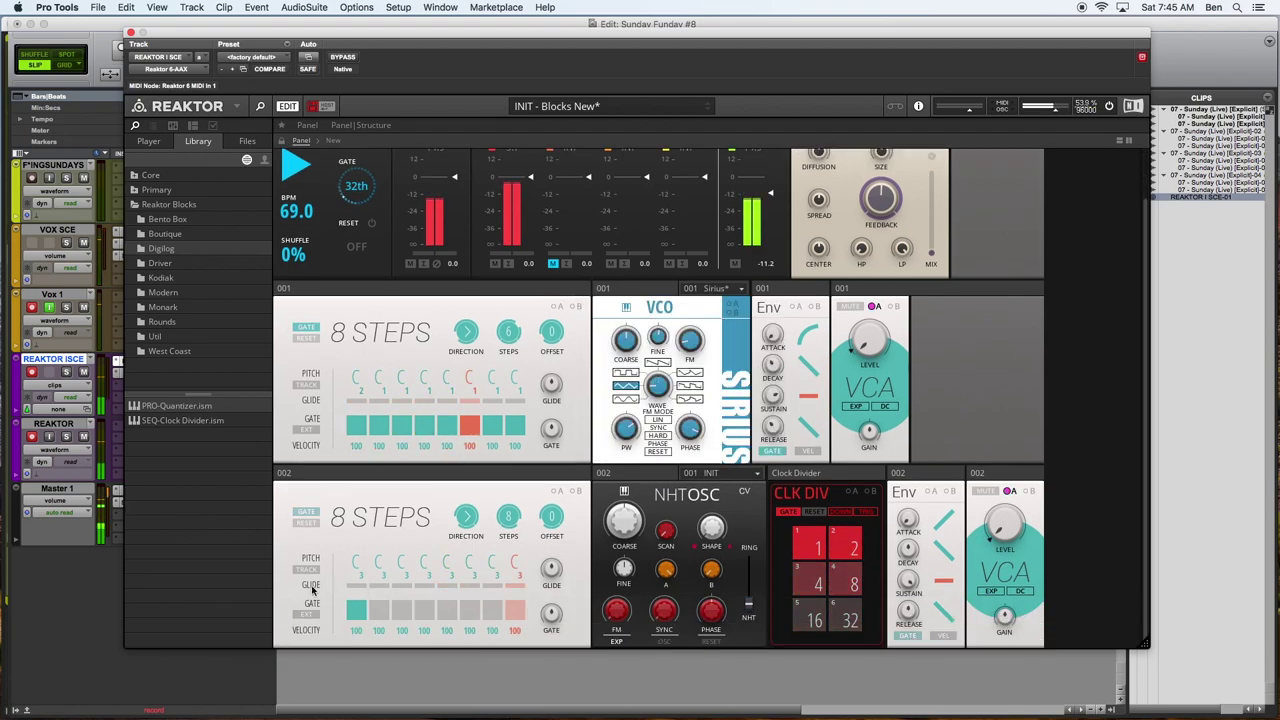
{"action": "left_click_drag", "start_coordinate": [378, 610], "coordinate": [515, 612]}
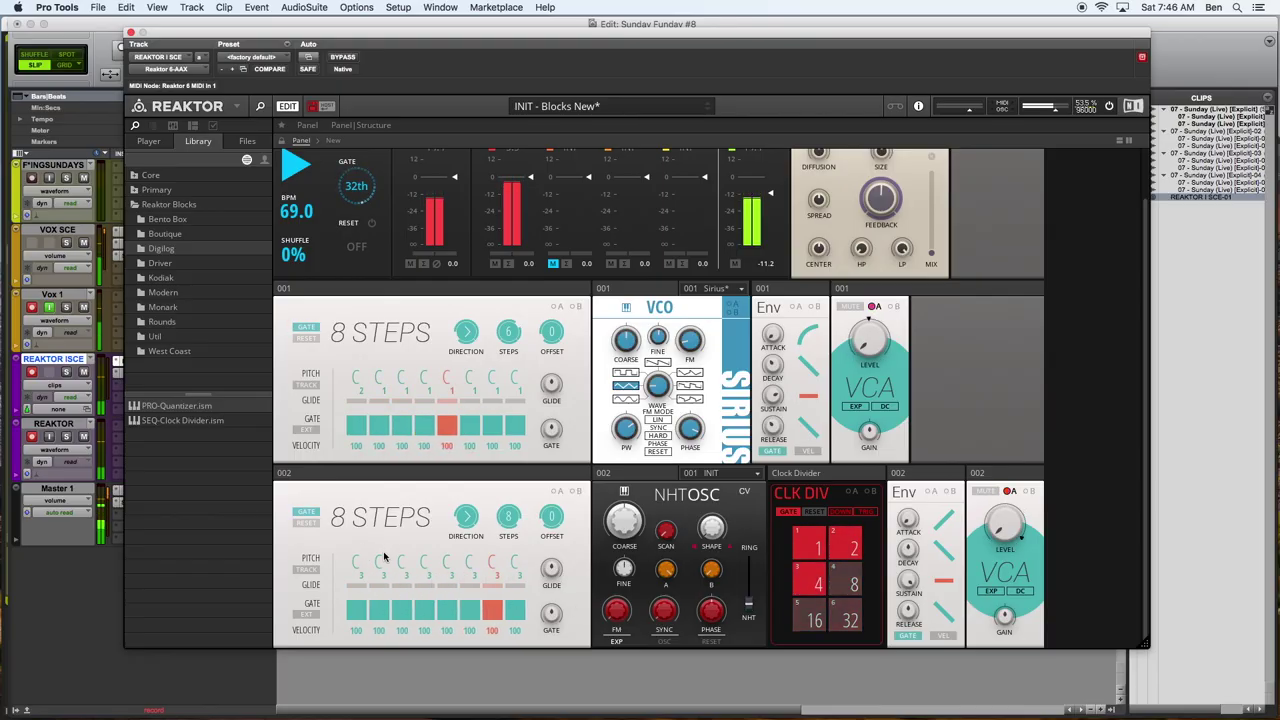
Set the pitches of steps 2 to 8 in 8 Steps 002 to D4, E3, F#4, G3, A4, B2 and C#4
{"action": "left_click_drag", "start_coordinate": [379, 566], "coordinate": [377, 528]}
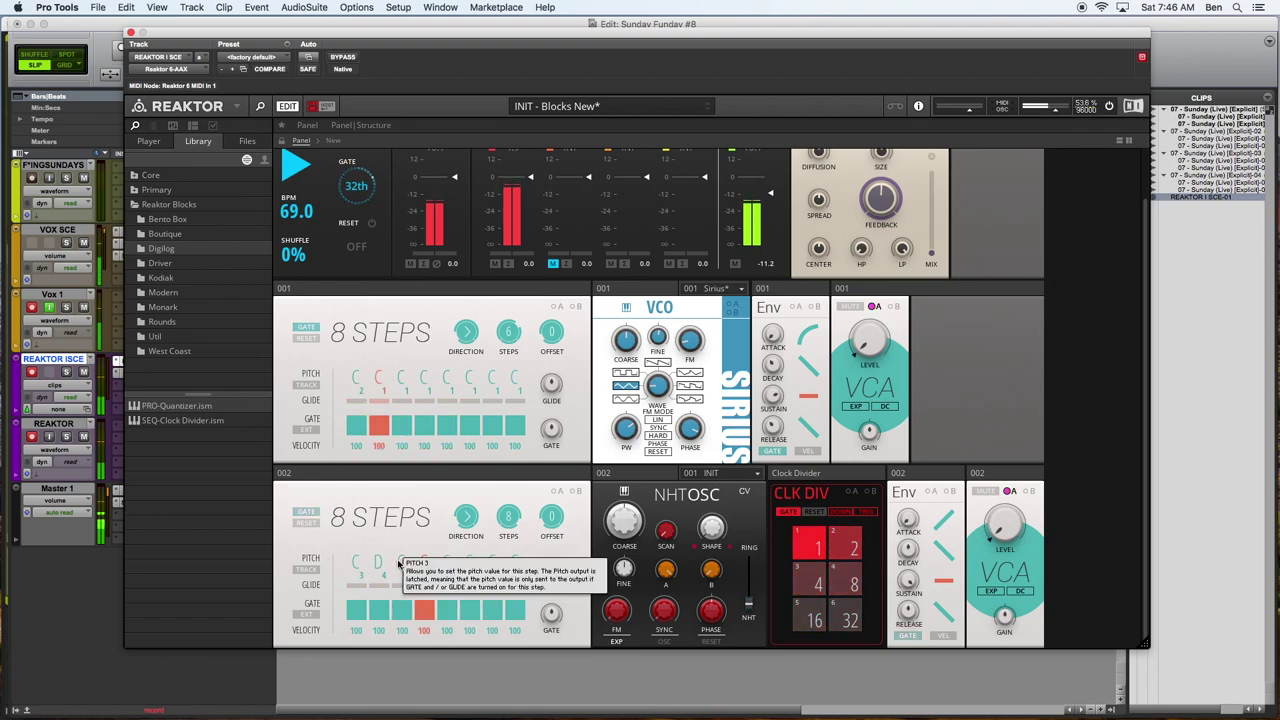
{"action": "mouse_move", "coordinate": [398, 566]}
{"action": "left_mouse_down"}
{"action": "mouse_move", "coordinate": [405, 584]}
{"action": "mouse_move", "coordinate": [410, 553]}
{"action": "left_mouse_up"}
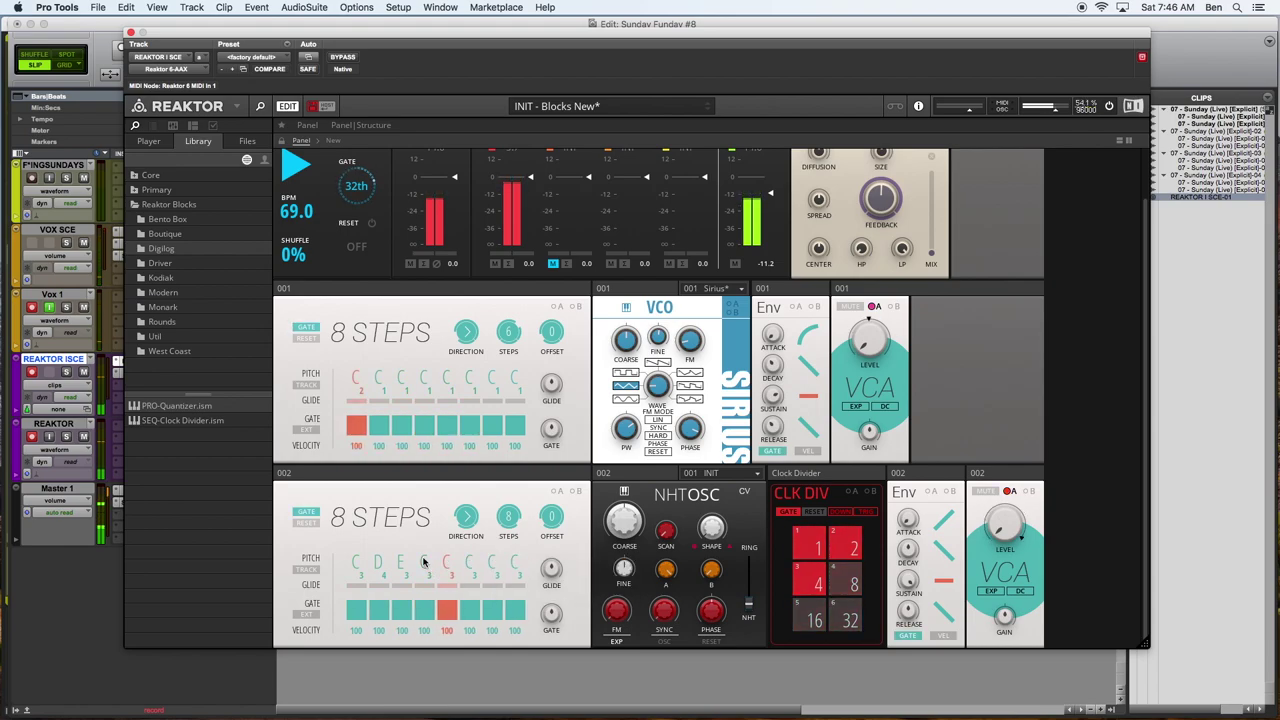
{"action": "left_click_drag", "start_coordinate": [423, 559], "coordinate": [426, 541]}
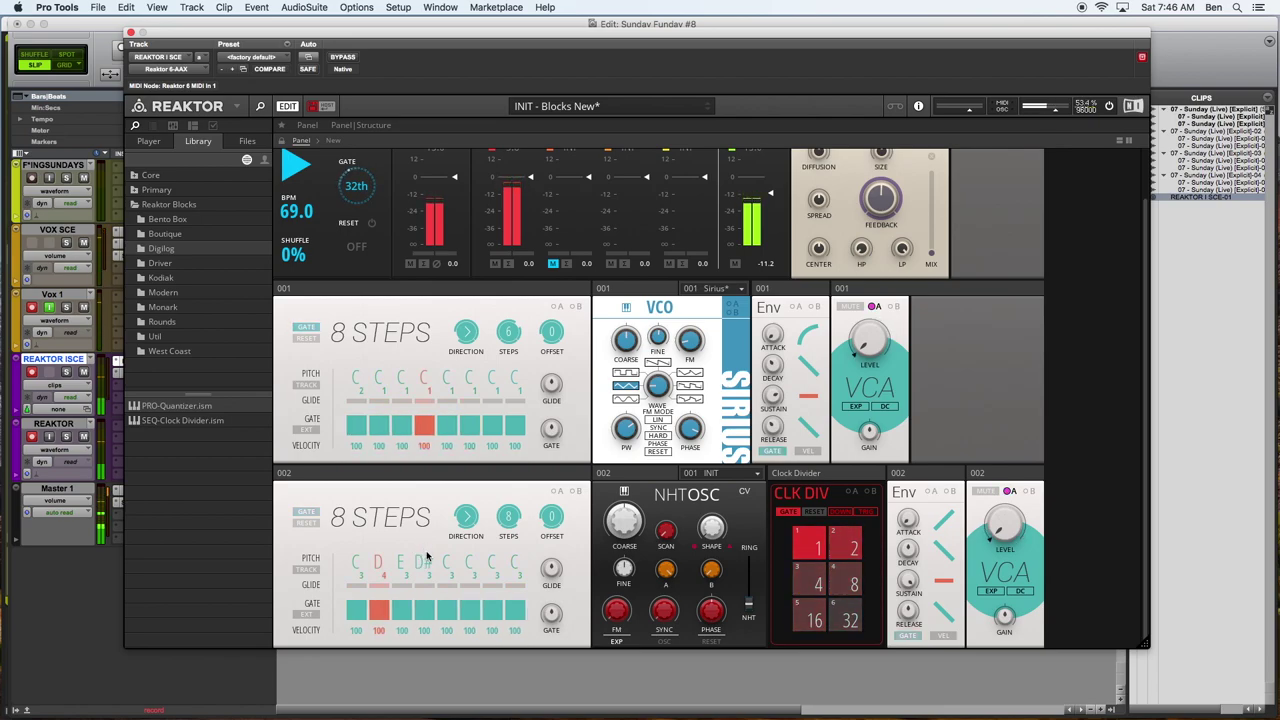
{"action": "left_click_drag", "start_coordinate": [426, 556], "coordinate": [426, 538]}
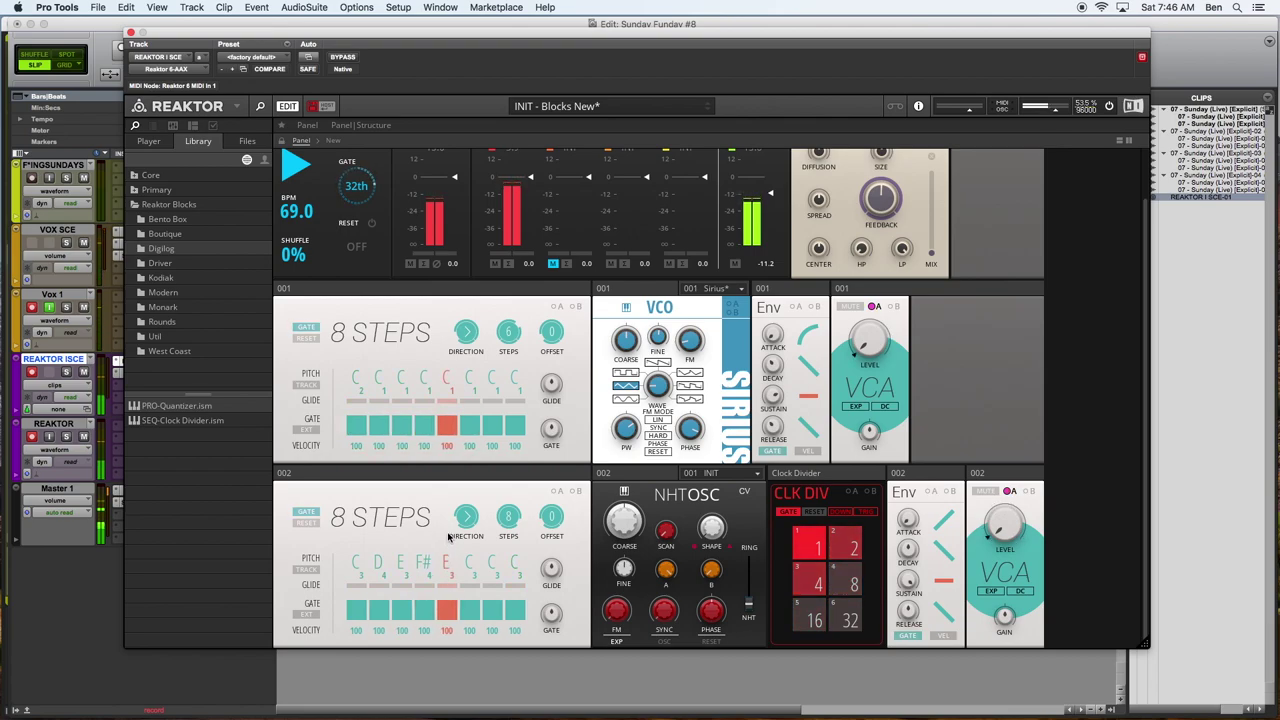
{"action": "left_click_drag", "start_coordinate": [470, 563], "coordinate": [470, 583]}
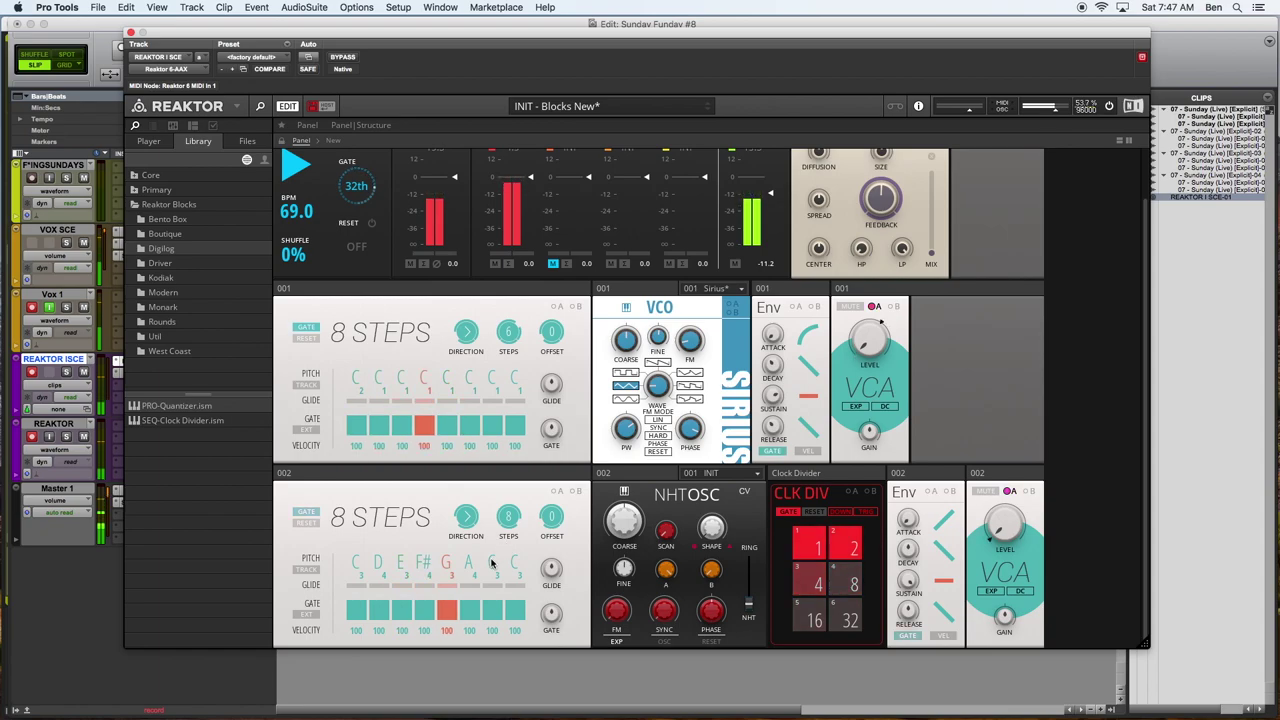
{"action": "left_click_drag", "start_coordinate": [491, 562], "coordinate": [488, 510]}
{"action": "left_click_drag", "start_coordinate": [489, 570], "coordinate": [494, 597]}
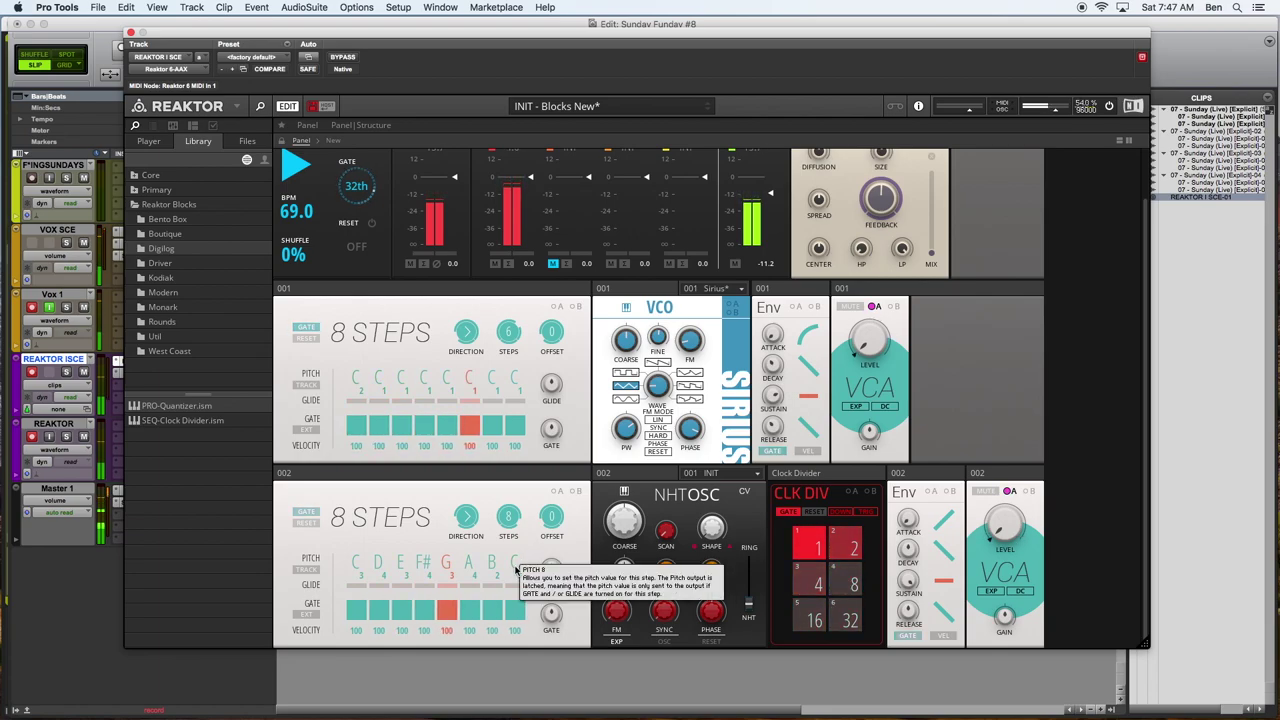
{"action": "left_click_drag", "start_coordinate": [516, 569], "coordinate": [512, 533]}
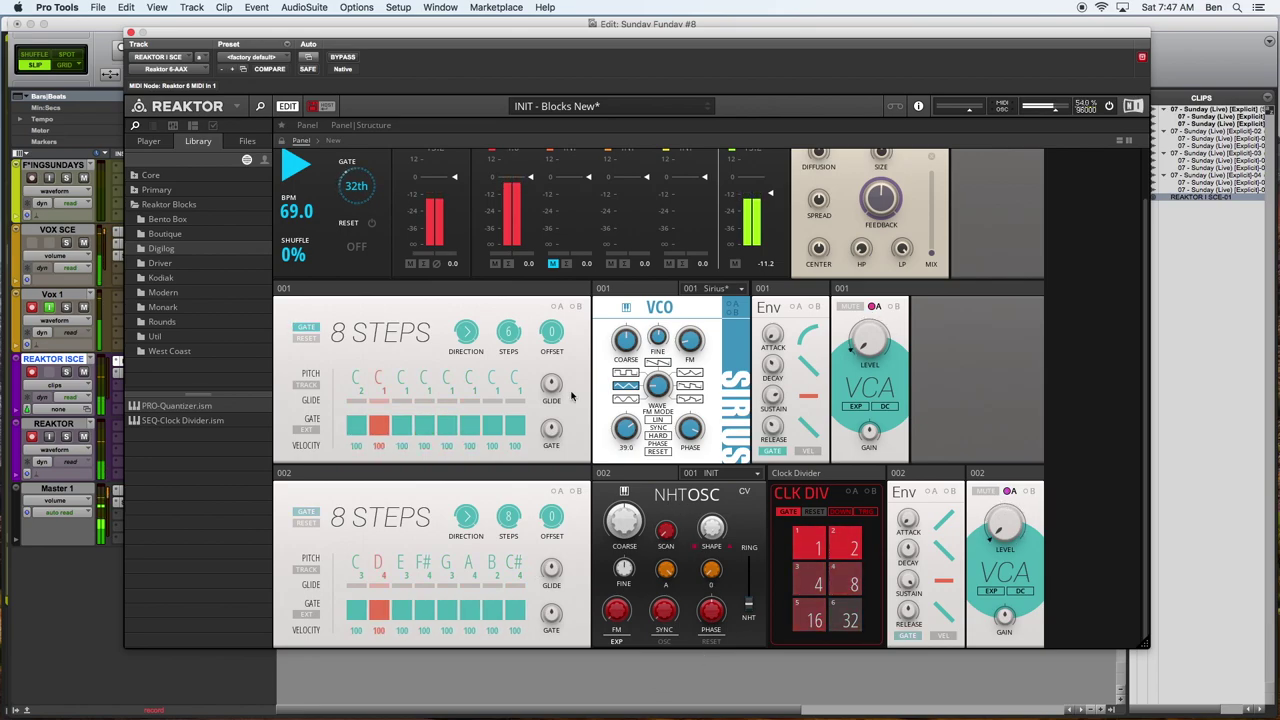
Unmute the second Mix 4 channel and bring its level up from silence to -13.9
{"action": "left_click_drag", "start_coordinate": [589, 178], "coordinate": [589, 460]}
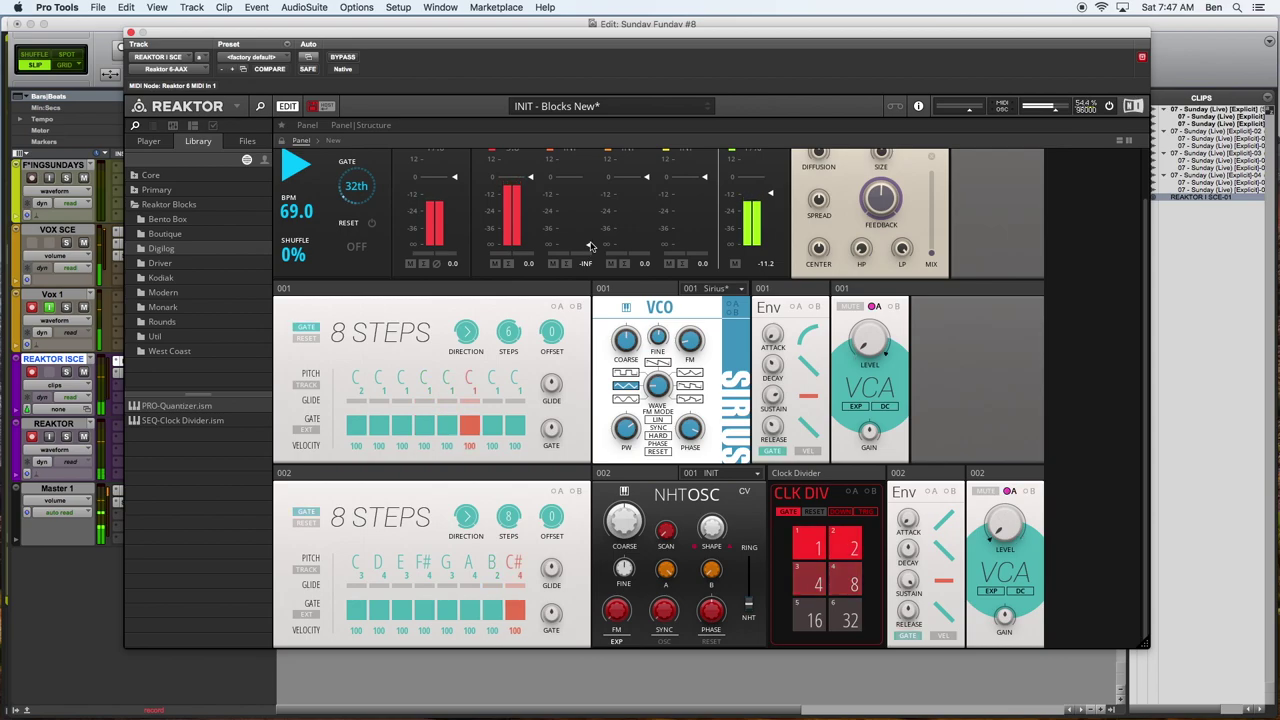
{"action": "left_click_drag", "start_coordinate": [590, 242], "coordinate": [592, 194]}
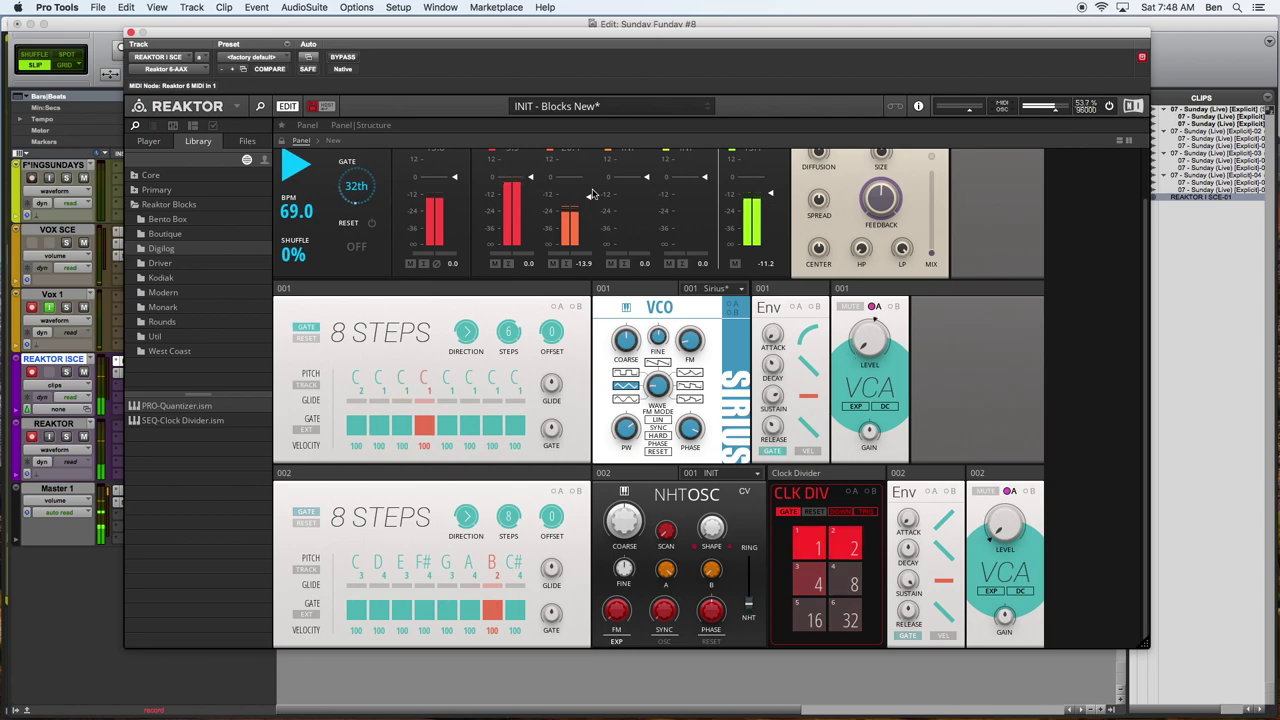
Set the playback direction of 8 Steps 002 to the random "?!" mode
{"action": "mouse_move", "coordinate": [474, 524]}
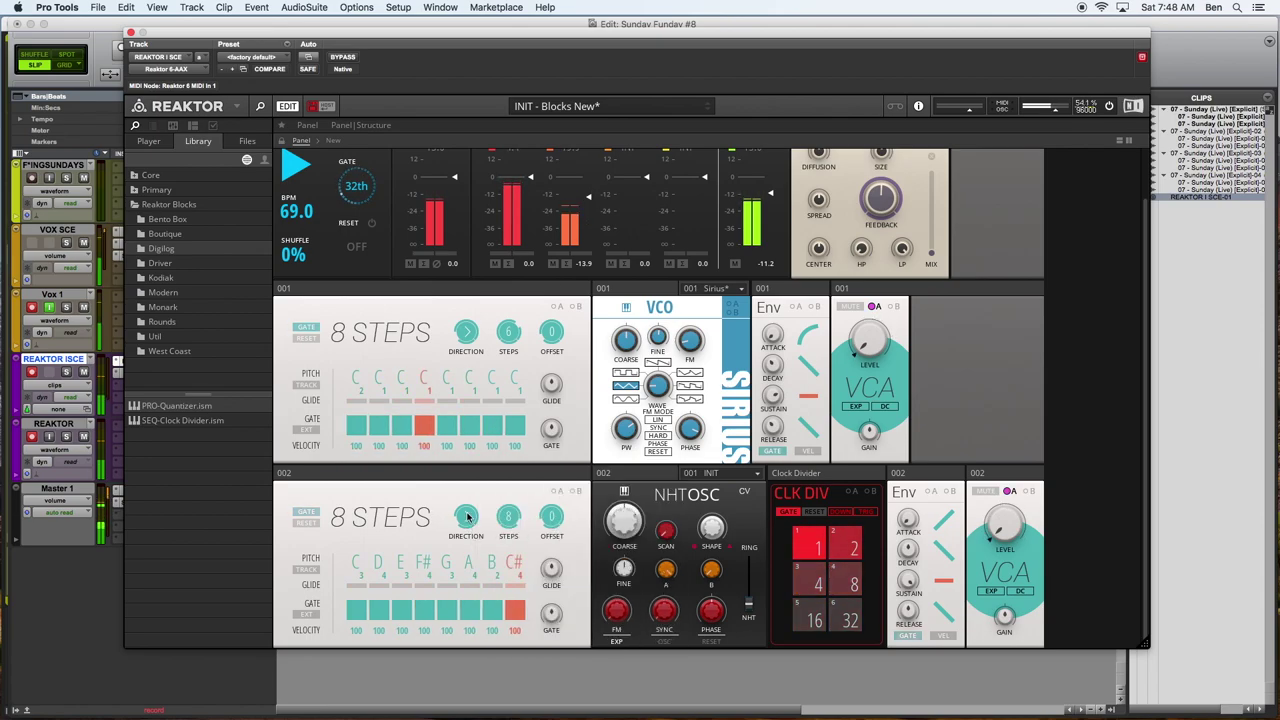
{"action": "left_click_drag", "start_coordinate": [465, 510], "coordinate": [466, 458]}
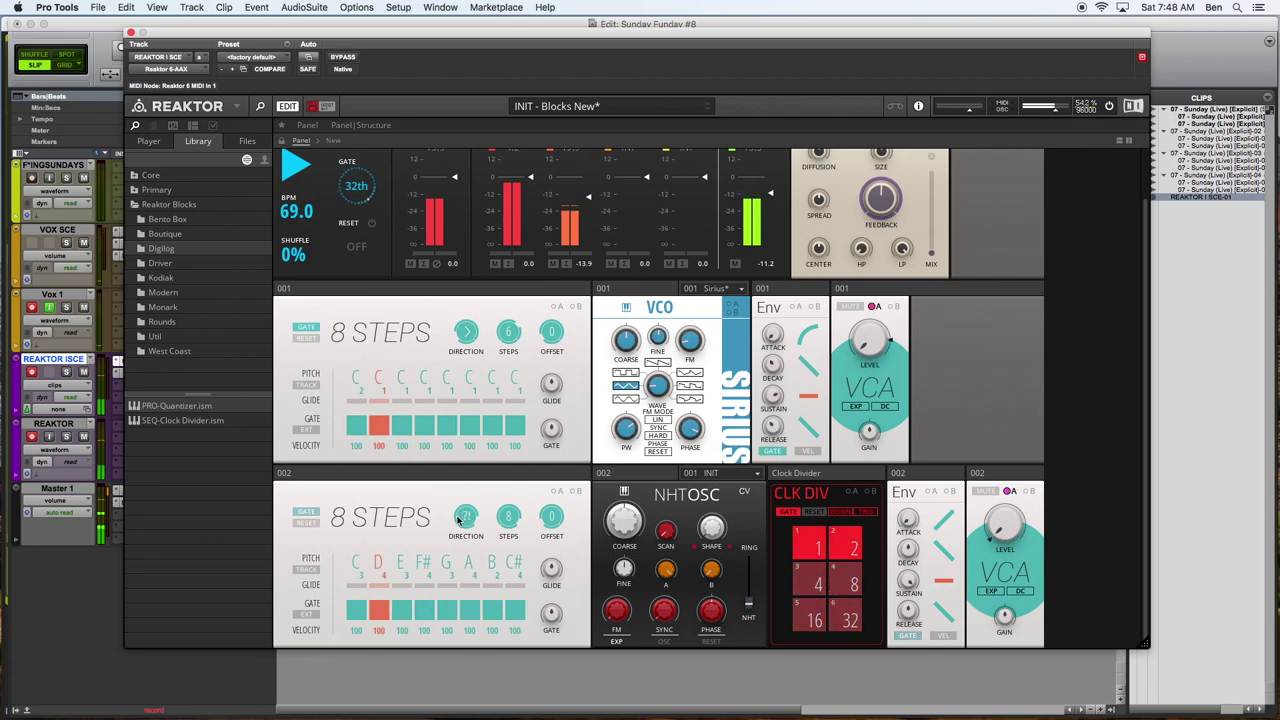
{"action": "left_click_drag", "start_coordinate": [467, 526], "coordinate": [463, 479]}
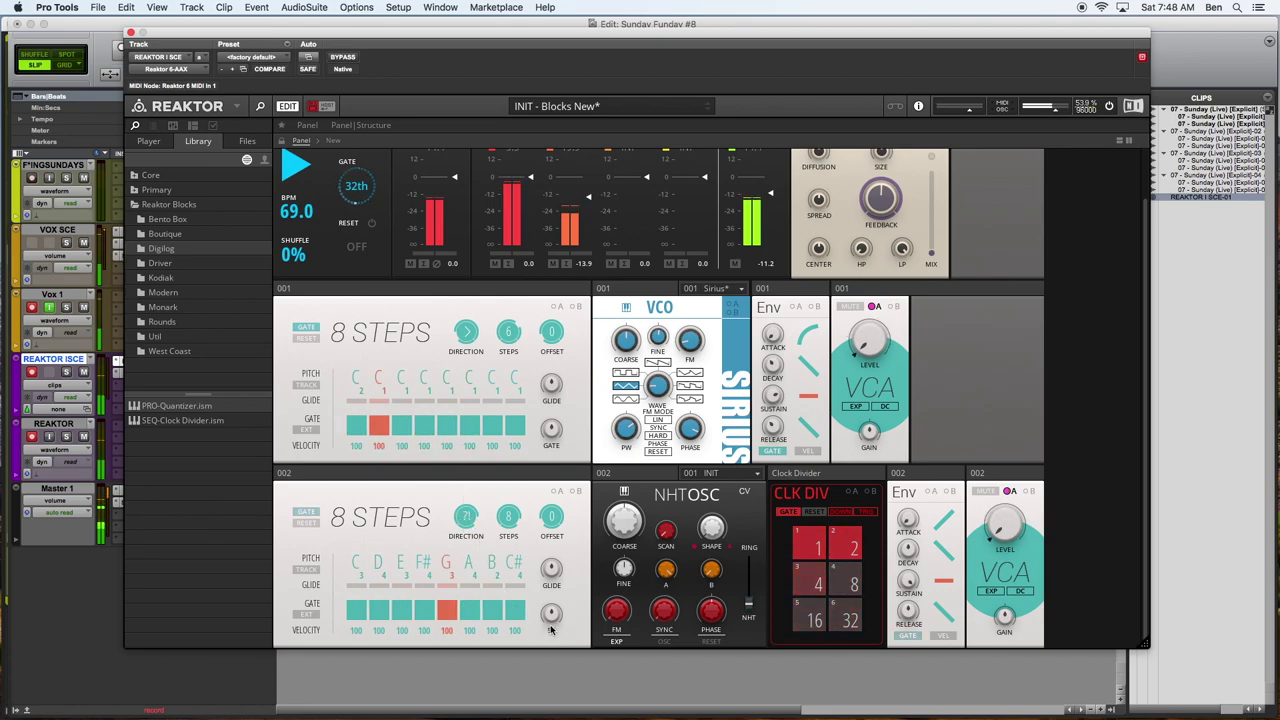
Enable glide on all eight steps of 8 Steps 002 and adjust its glide time to around 0.87 ms
{"action": "left_click_drag", "start_coordinate": [553, 545], "coordinate": [553, 532]}
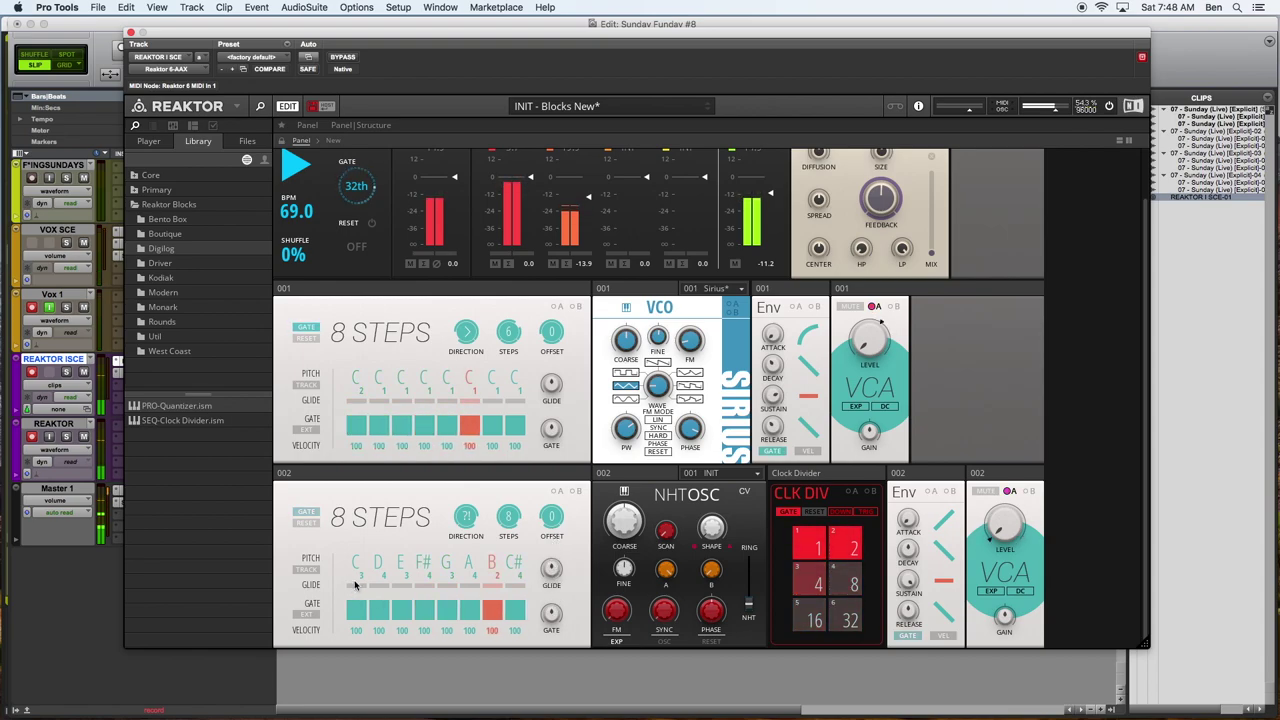
{"action": "left_click", "coordinate": [401, 587]}
{"action": "left_click", "coordinate": [427, 587]}
{"action": "left_click", "coordinate": [449, 587]}
{"action": "left_click", "coordinate": [472, 587]}
{"action": "left_click", "coordinate": [494, 587]}
{"action": "left_click", "coordinate": [515, 588]}
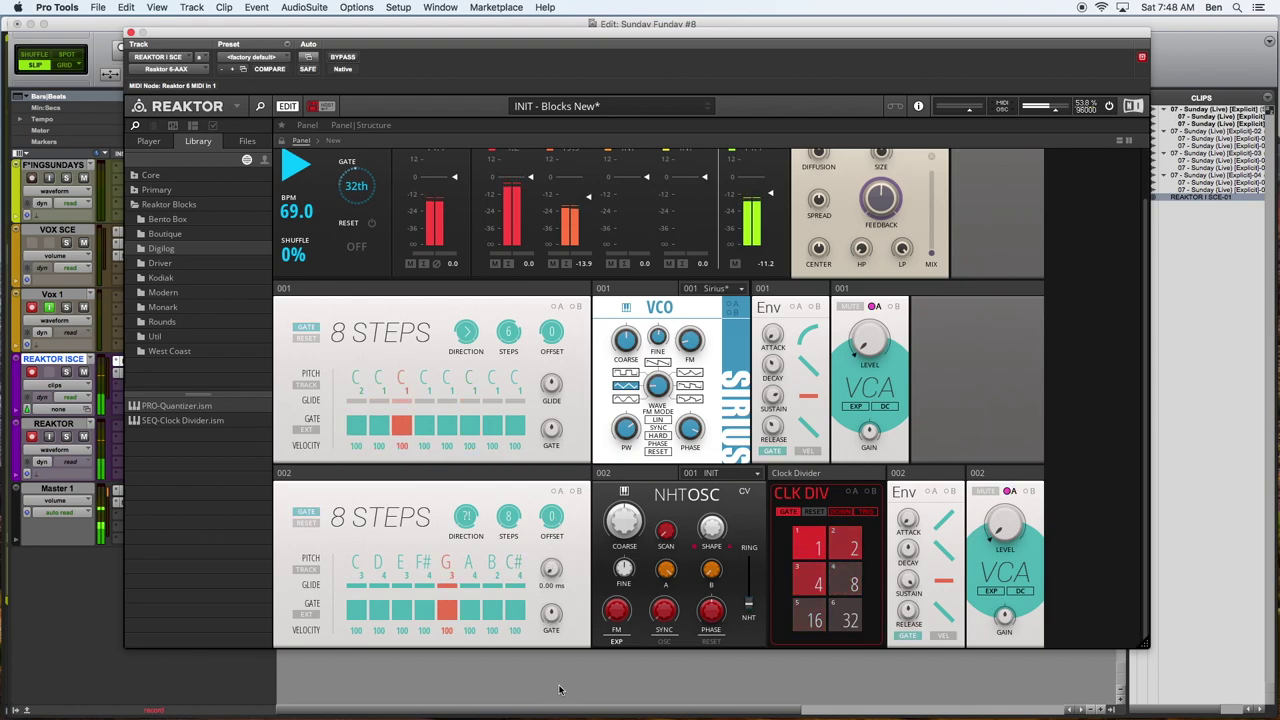
{"action": "left_click_drag", "start_coordinate": [555, 668], "coordinate": [551, 657]}
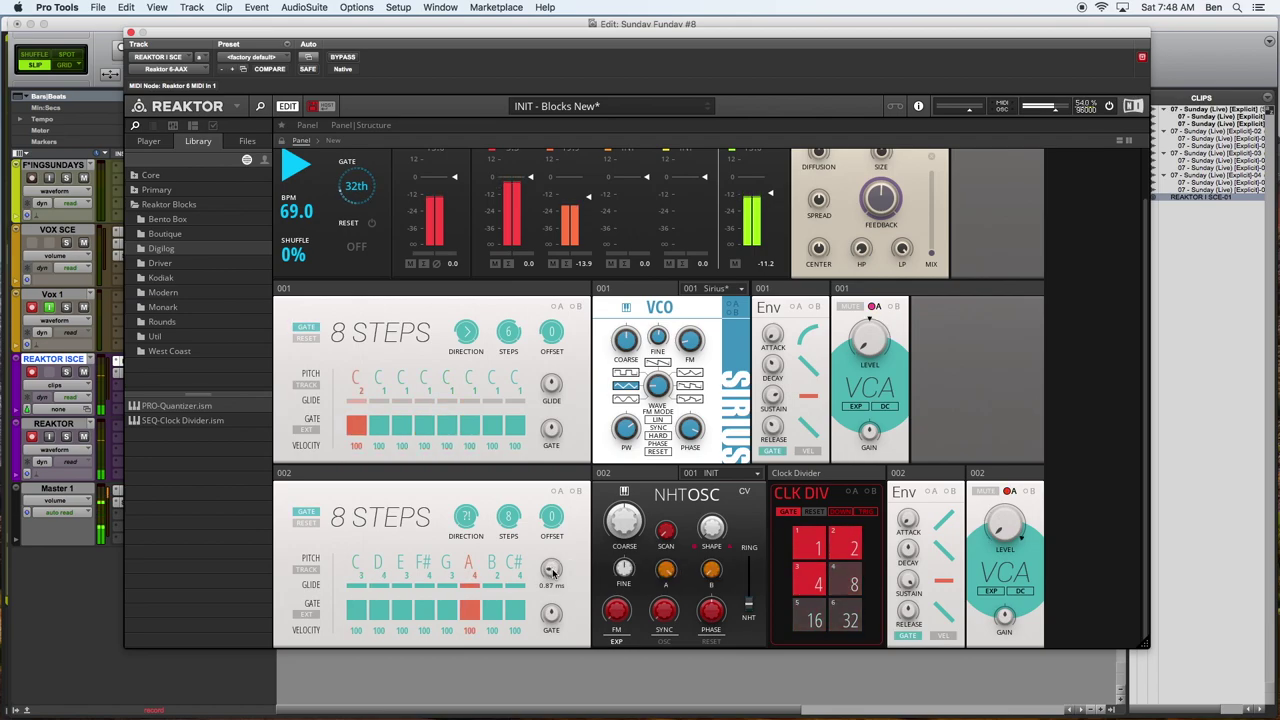
{"action": "left_click_drag", "start_coordinate": [551, 569], "coordinate": [548, 580]}
Try different FM and SCAN amounts on the NHTOSC, and settle on FM at 0 and SCAN at 25.7
{"action": "mouse_move", "coordinate": [617, 612]}
{"action": "left_mouse_down"}
{"action": "mouse_move", "coordinate": [618, 578]}
{"action": "mouse_move", "coordinate": [620, 592]}
{"action": "left_mouse_up"}
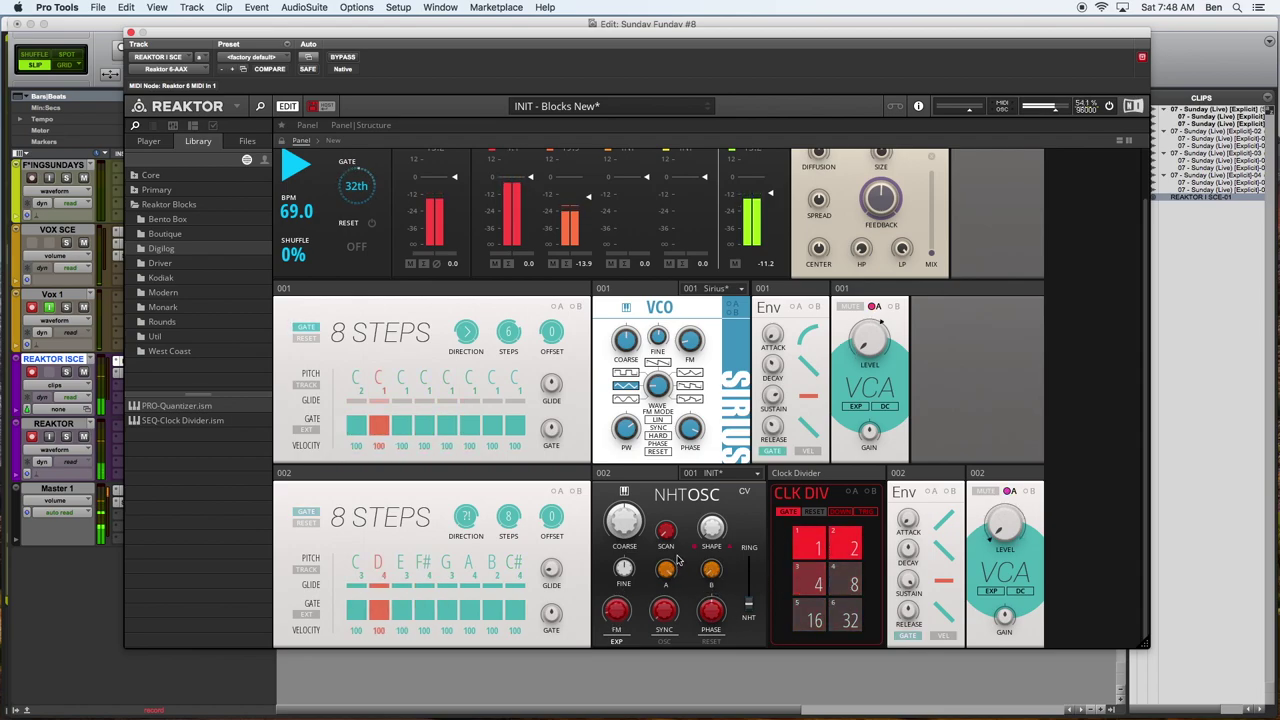
{"action": "left_click_drag", "start_coordinate": [666, 605], "coordinate": [697, 530]}
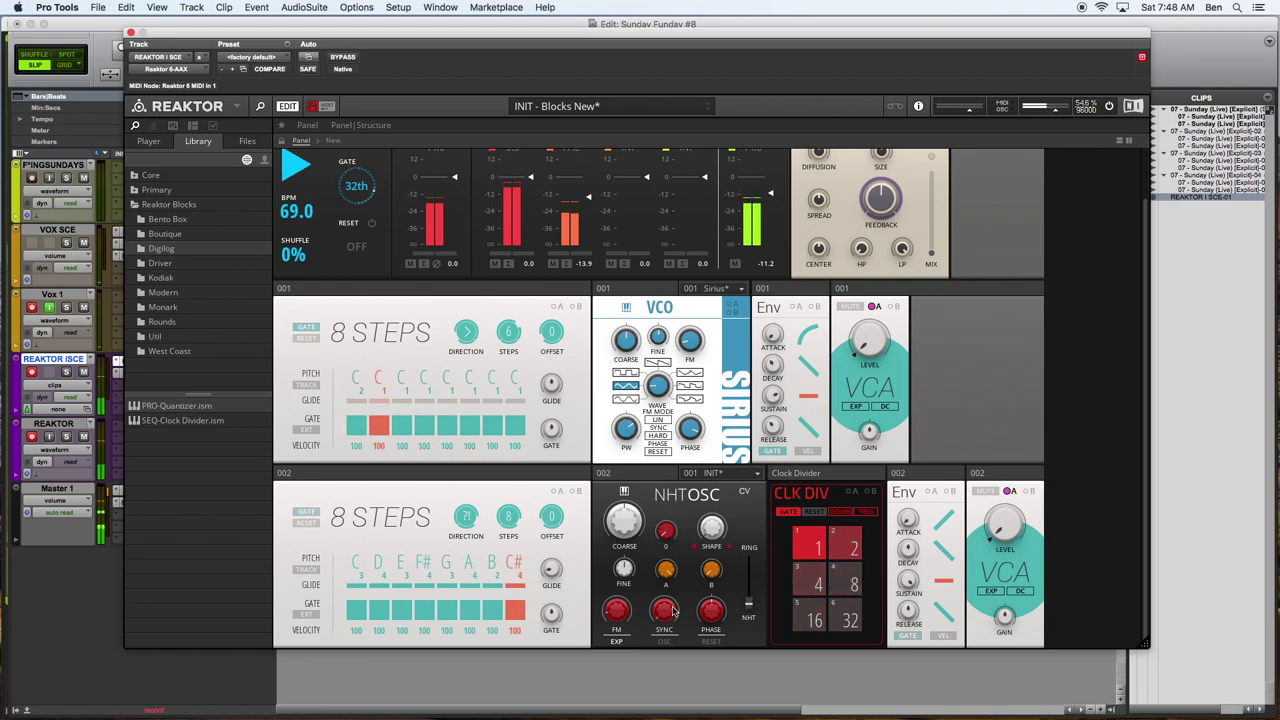
{"action": "left_click_drag", "start_coordinate": [668, 535], "coordinate": [681, 678]}
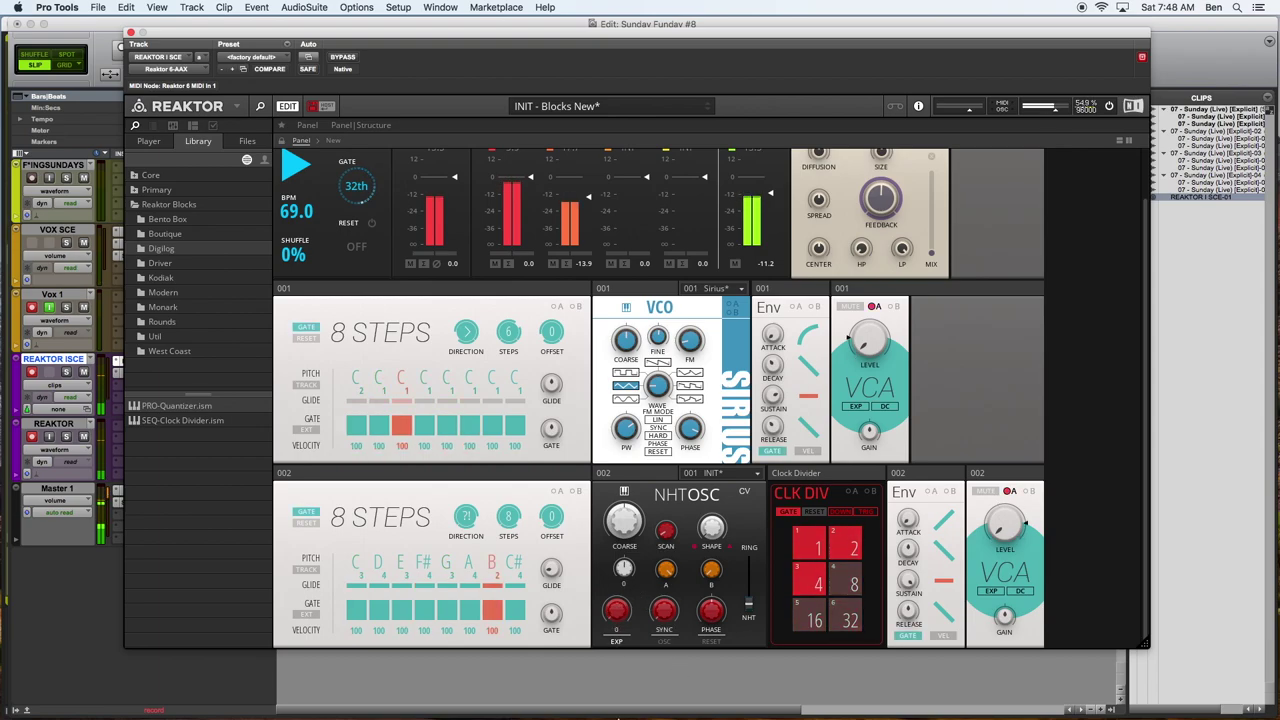
{"action": "left_click_drag", "start_coordinate": [668, 537], "coordinate": [667, 510]}
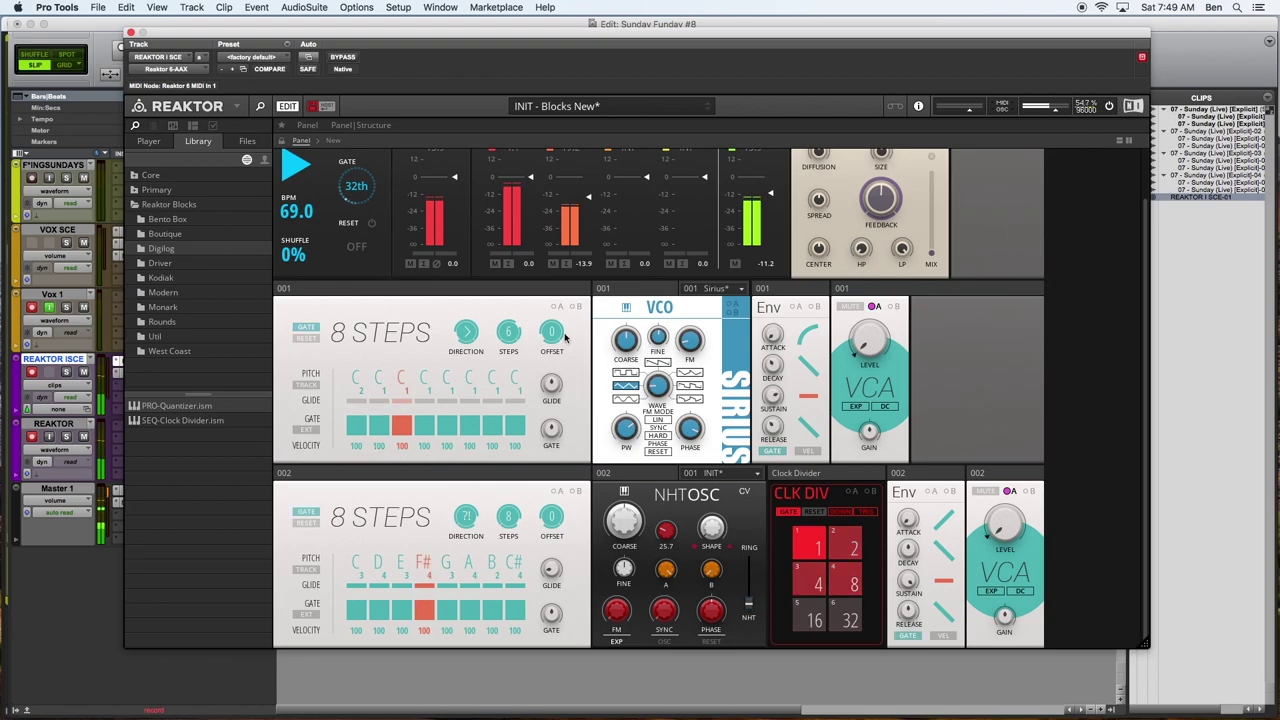
Balance the two voices in Mix 4 with channel 1 at 1.0 and channel 2 at -7.9
{"action": "scroll", "coordinate": [607, 331], "scroll_direction": "up", "scroll_amount": 1}
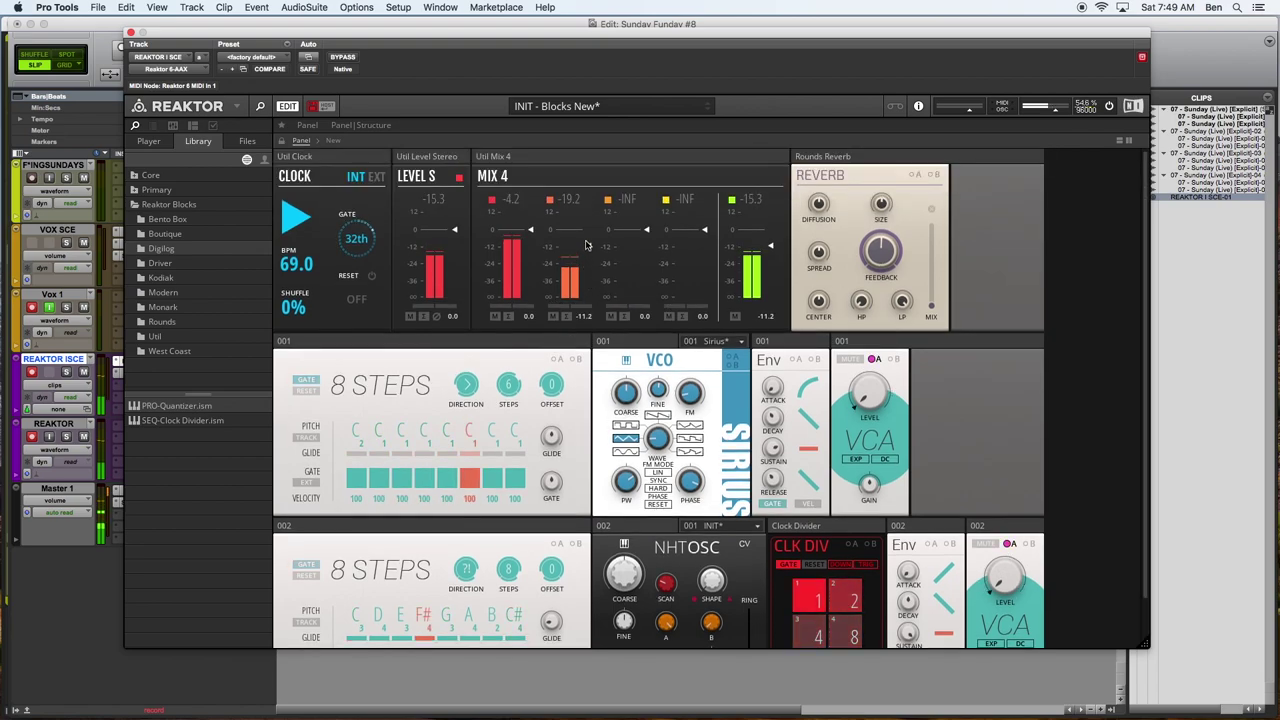
{"action": "left_click_drag", "start_coordinate": [532, 230], "coordinate": [533, 227]}
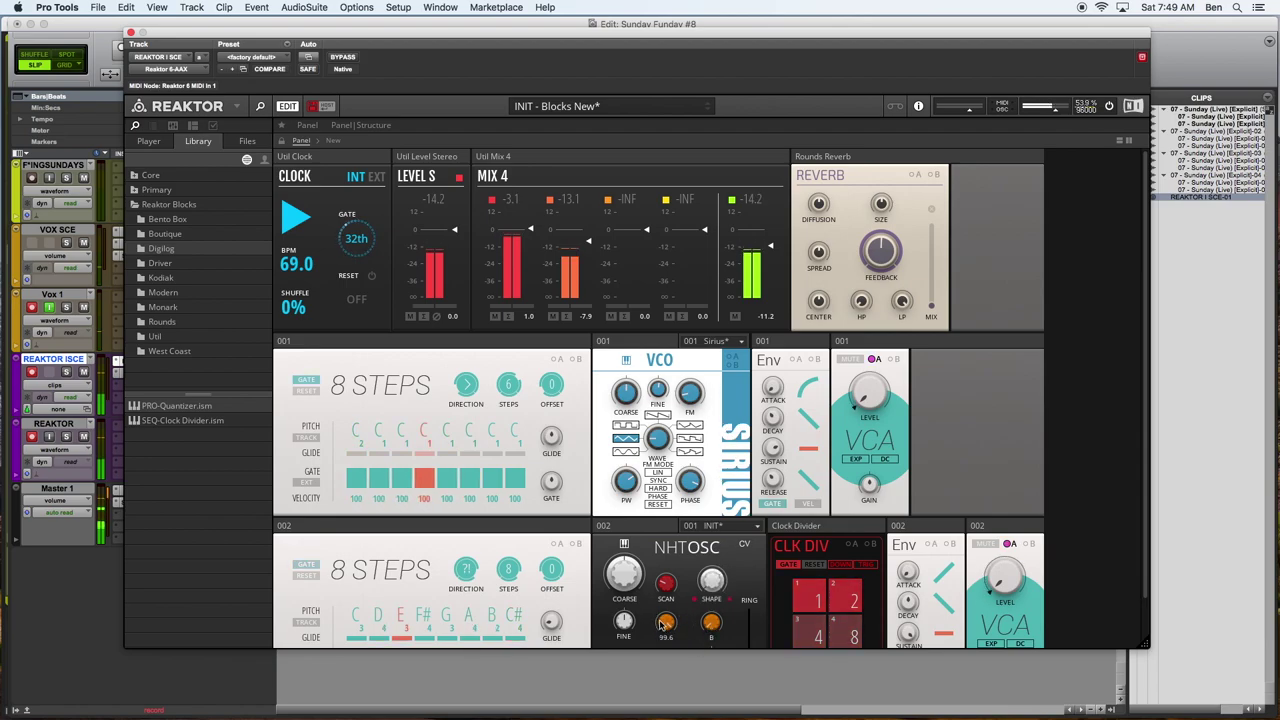
Adjust SCAN on the NHTOSC, and set the Sirius VCO to its sine waveform with PW at 0
{"action": "scroll", "coordinate": [668, 590], "scroll_direction": "down", "scroll_amount": 3}
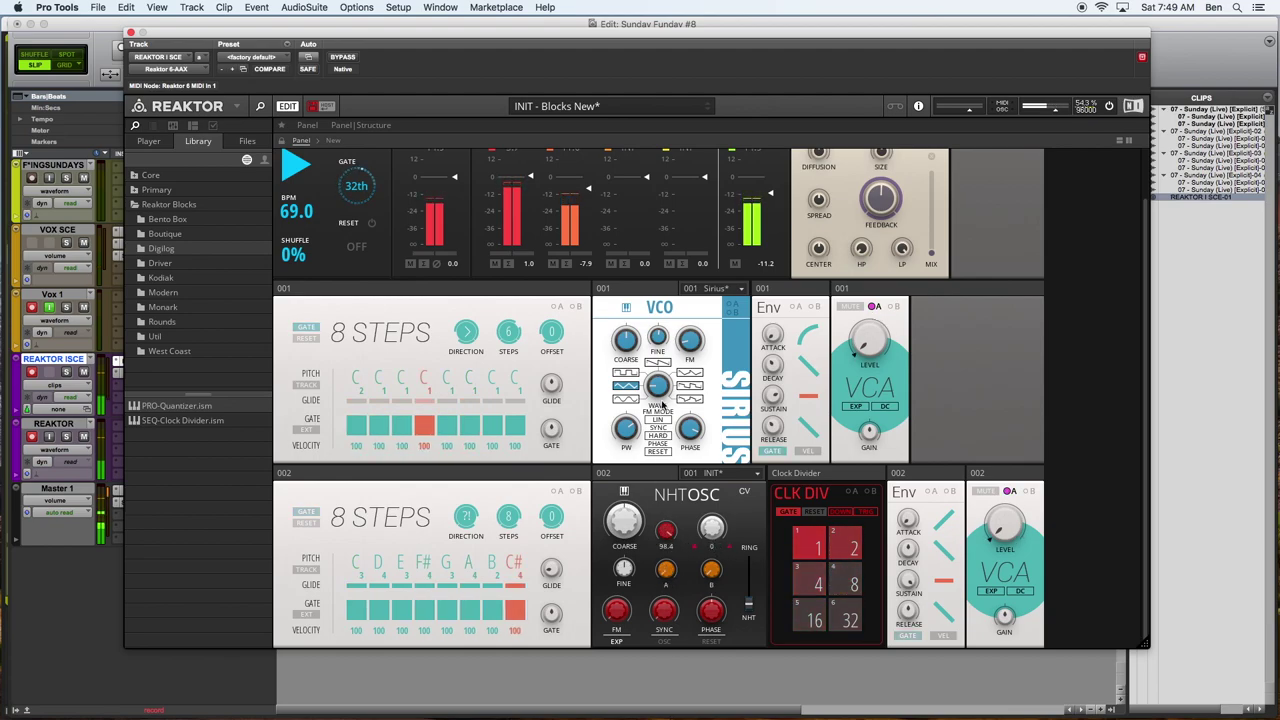
{"action": "left_click_drag", "start_coordinate": [663, 533], "coordinate": [669, 430]}
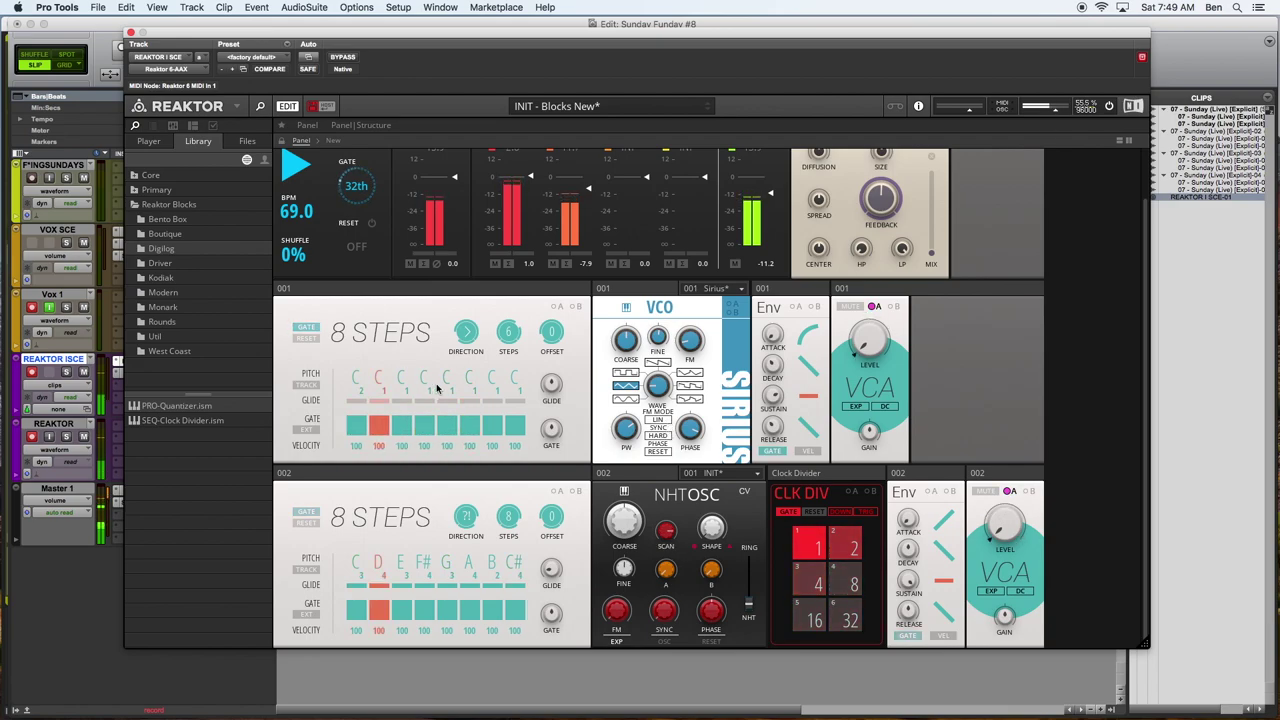
{"action": "left_click_drag", "start_coordinate": [656, 430], "coordinate": [628, 528]}
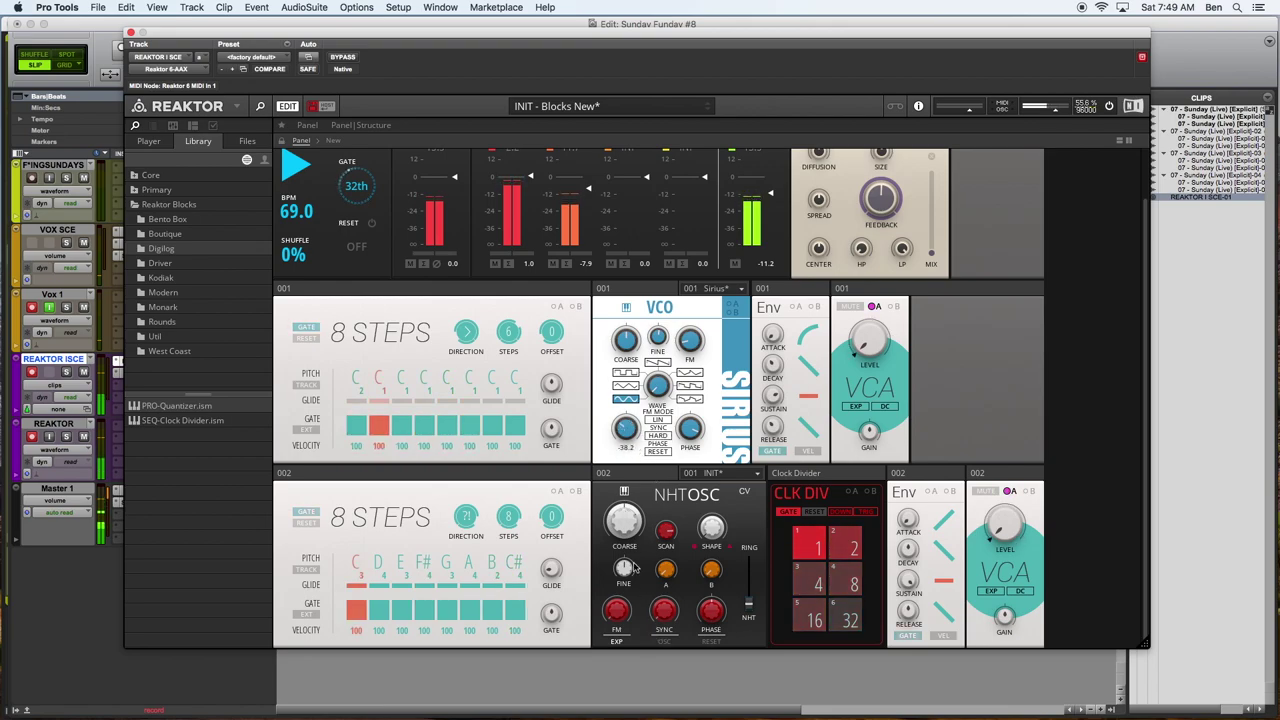
{"action": "mouse_move", "coordinate": [633, 431]}
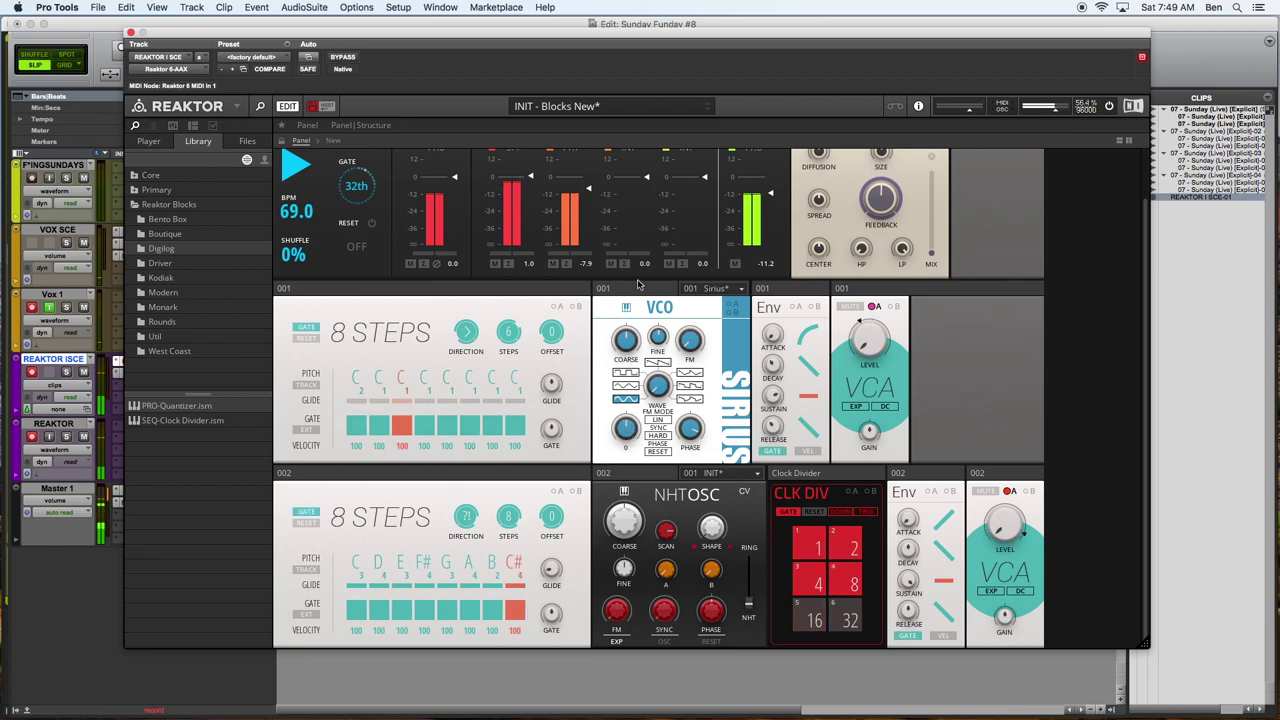
Pull Mix 4's channel 2 down to -43.1 and shape voice 1's envelope with release around 219 ms and sustain around 59.8
{"action": "left_click_drag", "start_coordinate": [588, 194], "coordinate": [580, 284]}
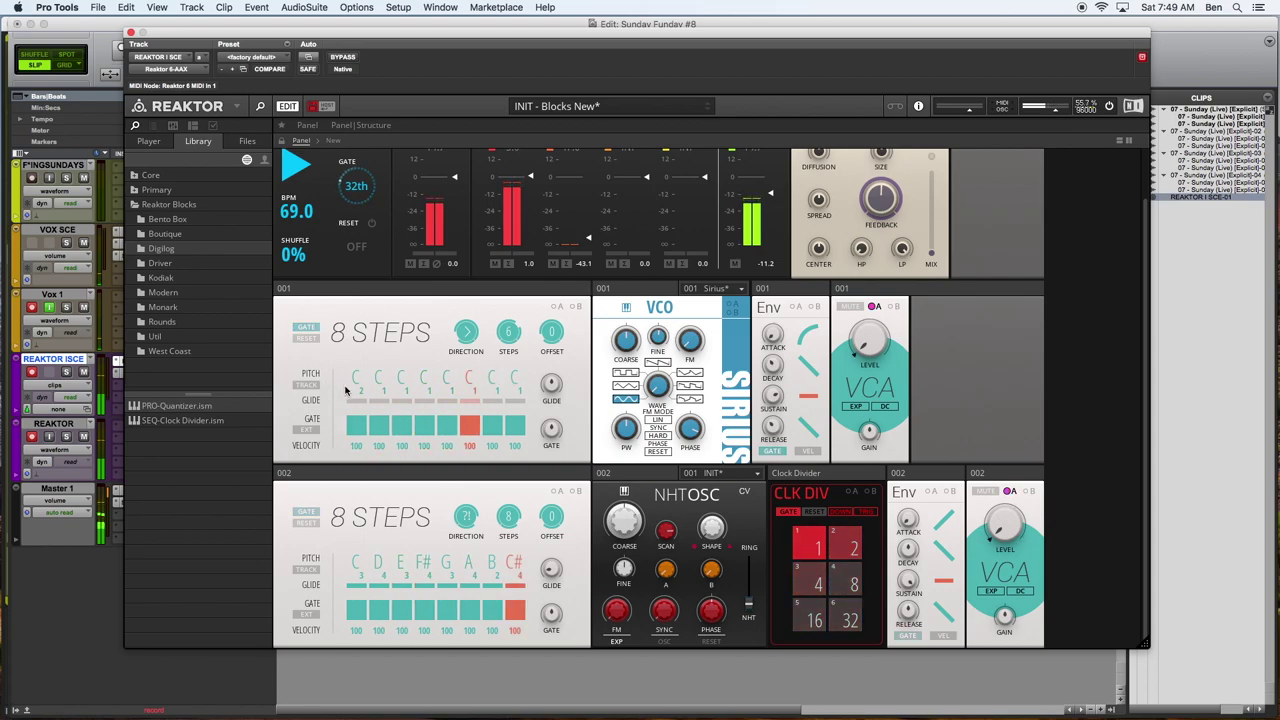
{"action": "left_click", "coordinate": [308, 384]}
{"action": "left_click", "coordinate": [309, 384]}
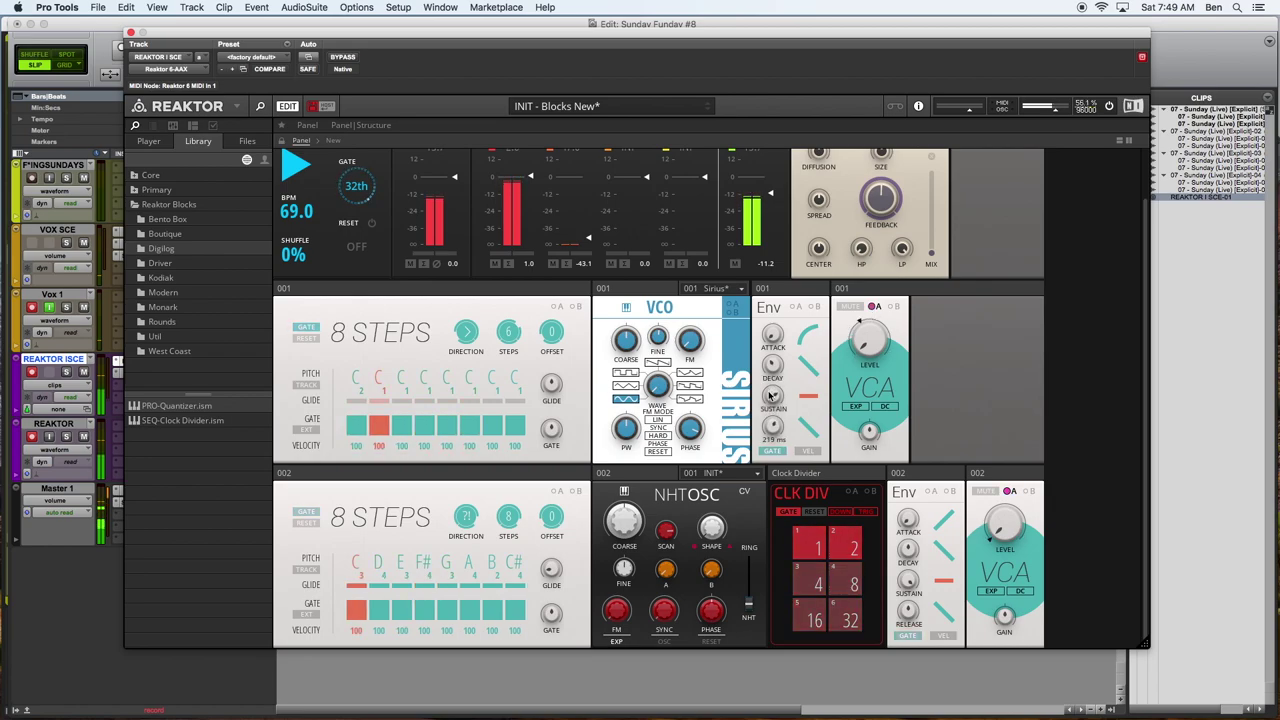
{"action": "left_click_drag", "start_coordinate": [771, 368], "coordinate": [772, 333]}
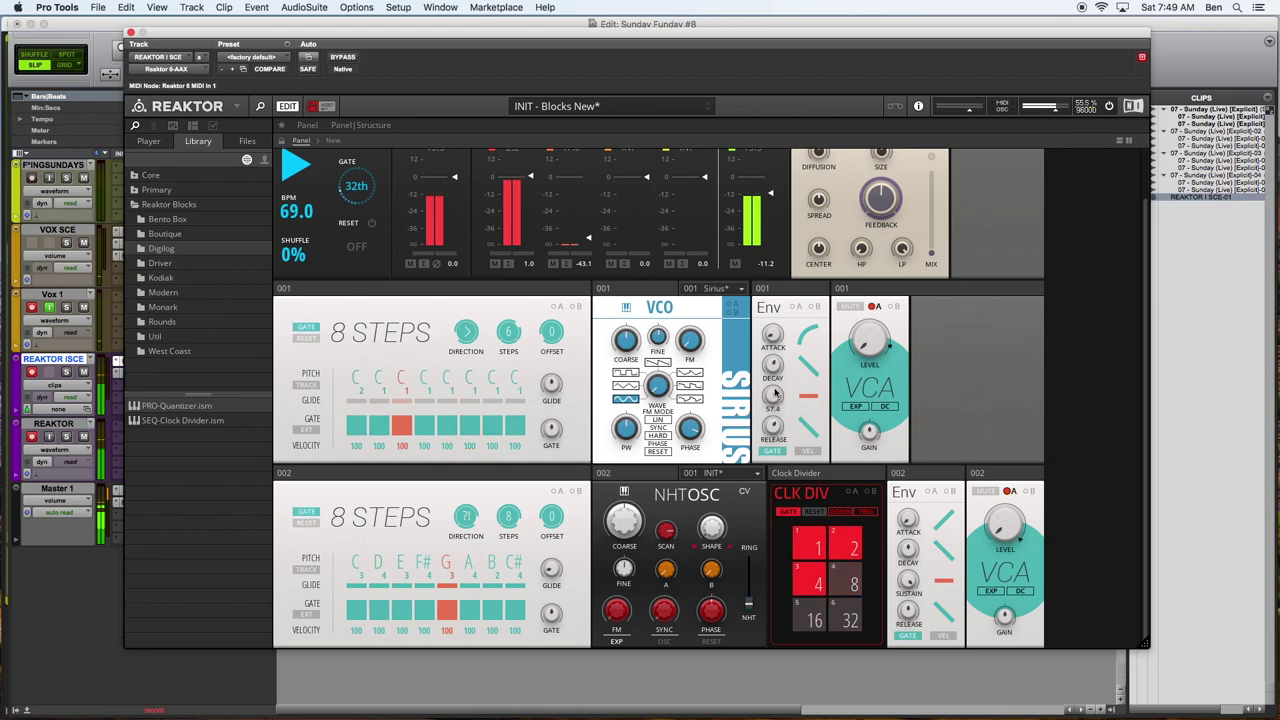
{"action": "mouse_move", "coordinate": [651, 393]}
{"action": "left_mouse_down"}
{"action": "mouse_move", "coordinate": [651, 380]}
{"action": "mouse_move", "coordinate": [660, 388]}
{"action": "left_mouse_up"}
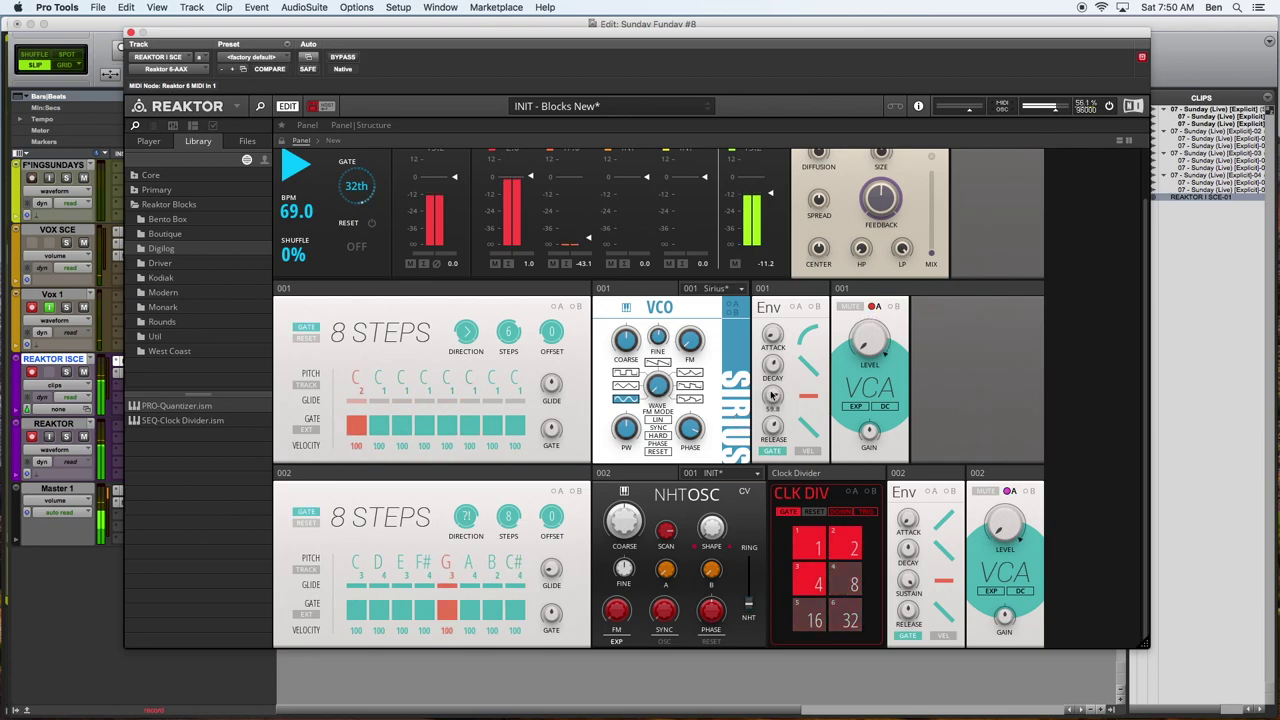
{"action": "left_click_drag", "start_coordinate": [780, 355], "coordinate": [780, 351]}
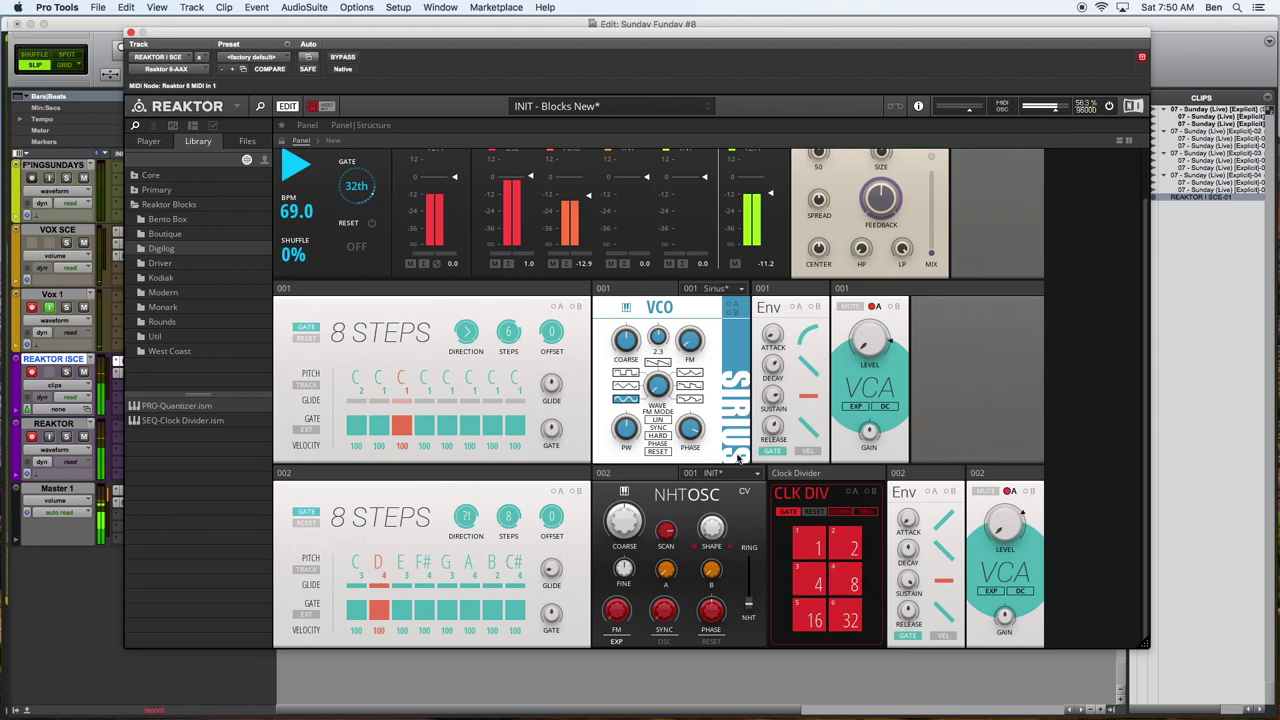
Raise the Reverb block's mix slightly above its minimum
{"action": "scroll", "coordinate": [880, 230], "scroll_direction": "up", "scroll_amount": 2}
{"action": "left_click_drag", "start_coordinate": [927, 301], "coordinate": [931, 266]}
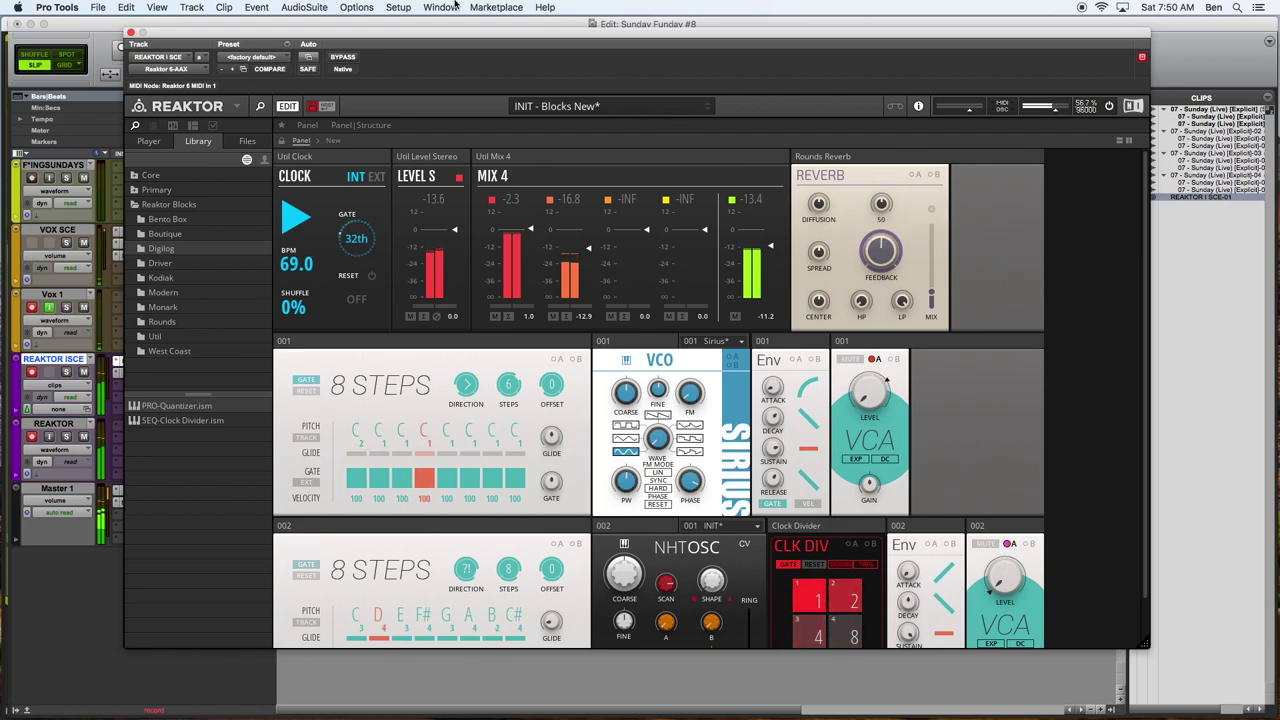
Leave Reaktor's edit mode and move the plug-in window clear of the Pro Tools track inserts and sends
{"action": "left_click", "coordinate": [288, 106]}
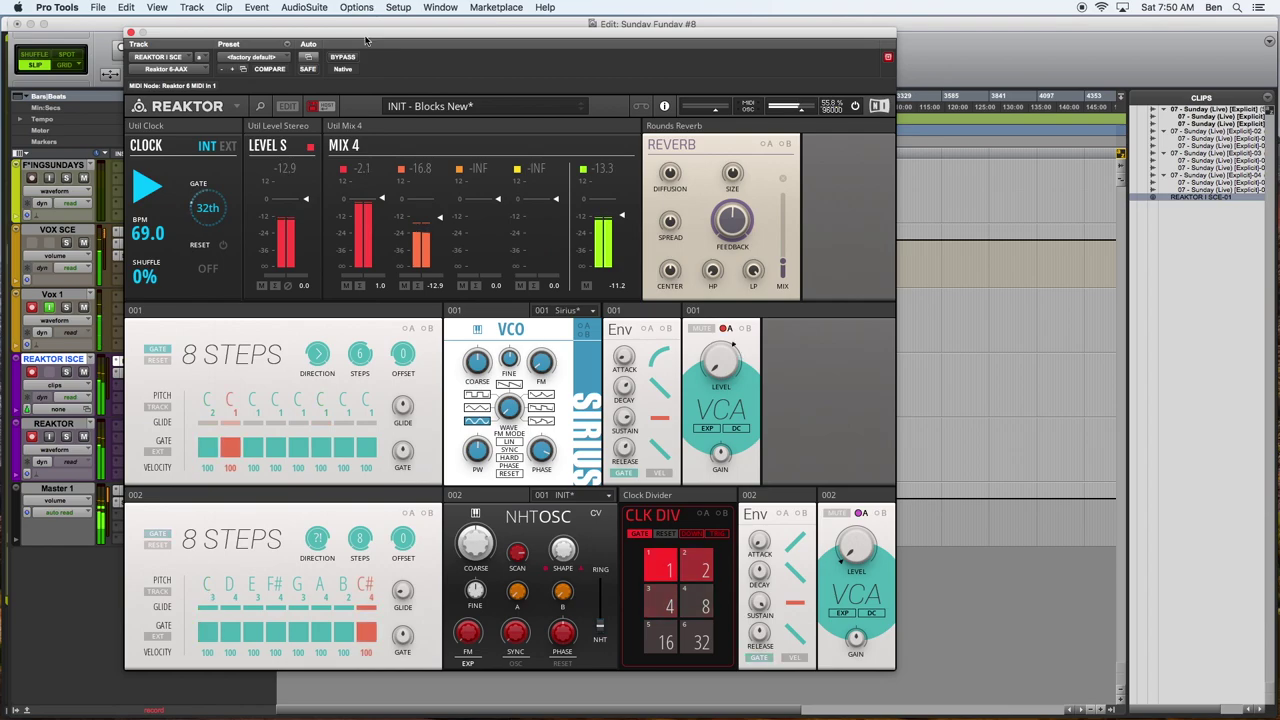
{"action": "left_click_drag", "start_coordinate": [366, 40], "coordinate": [490, 72]}
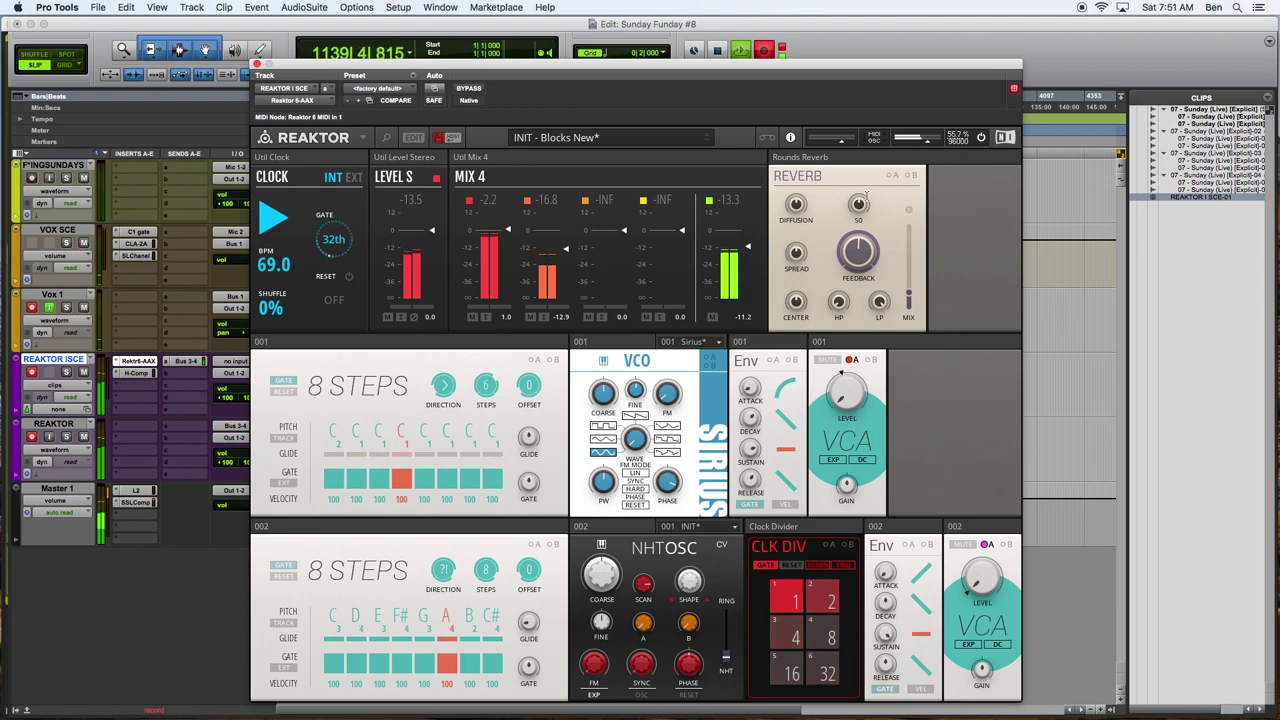
Assign the Reverb mix to a MIDI controller and raise the Level Stereo block to 3.3
{"action": "right_click", "coordinate": [908, 289]}
{"action": "left_click", "coordinate": [927, 306]}
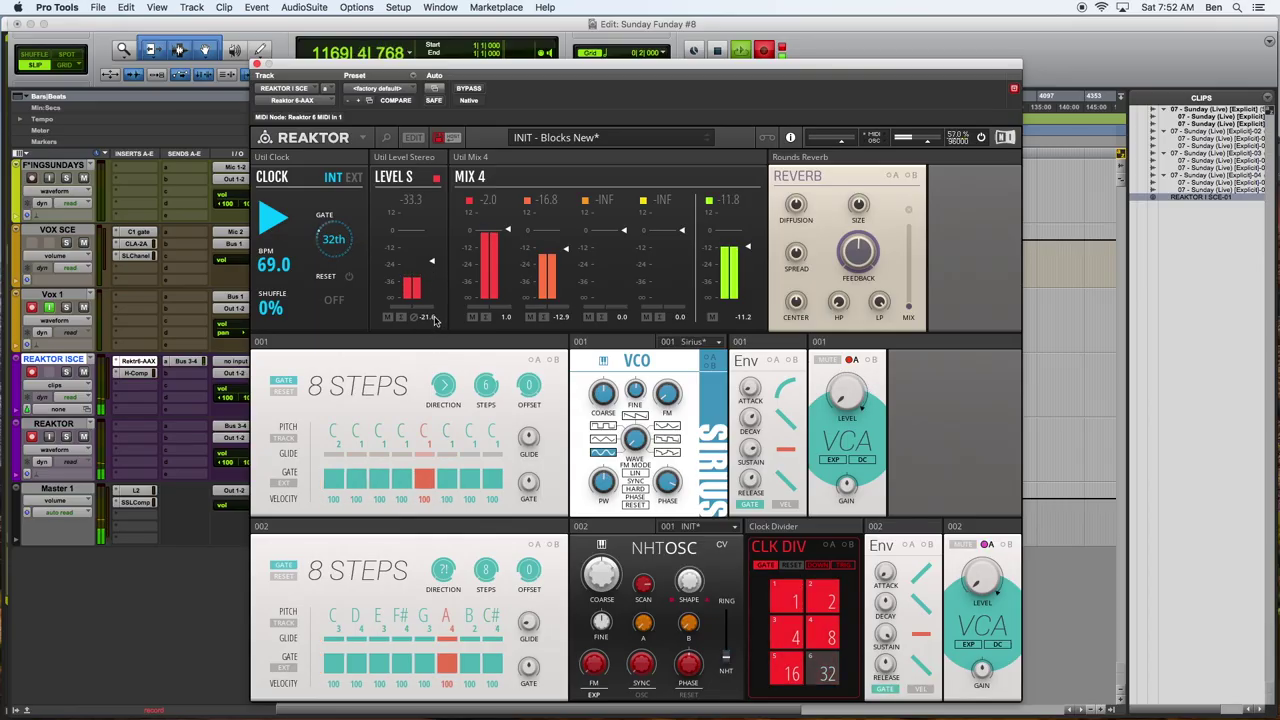
{"action": "left_click_drag", "start_coordinate": [434, 317], "coordinate": [429, 249]}
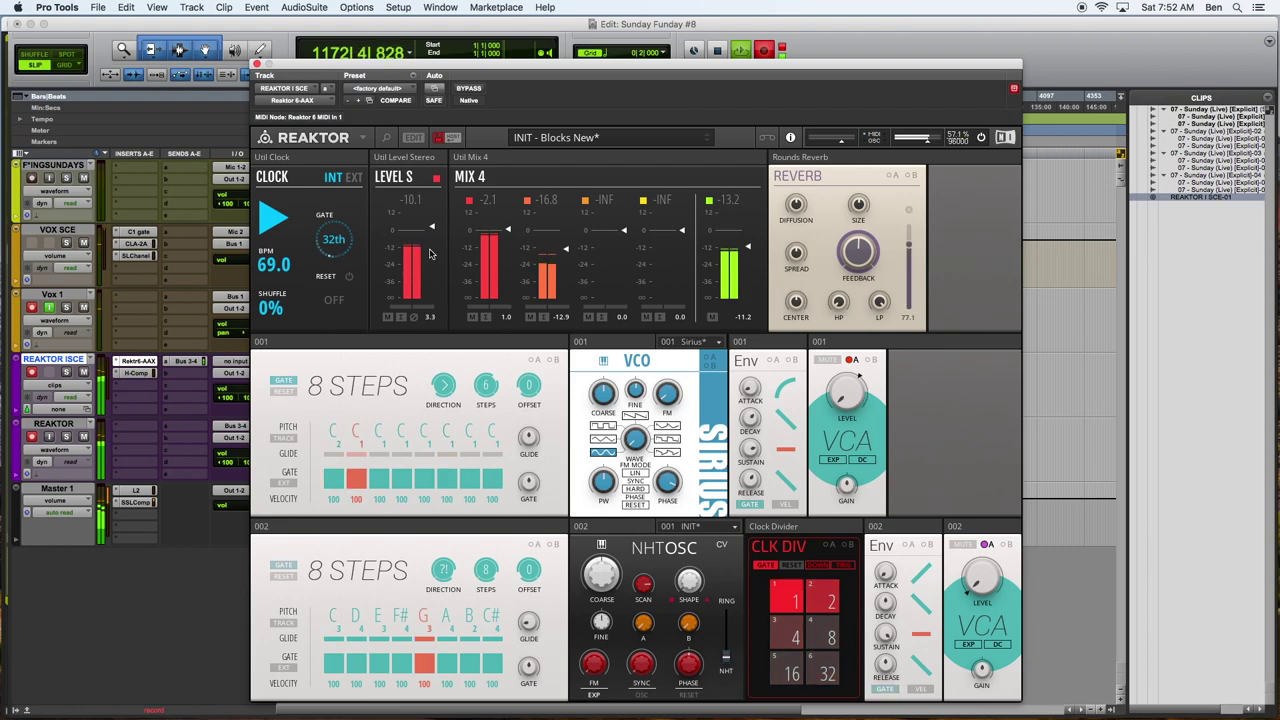